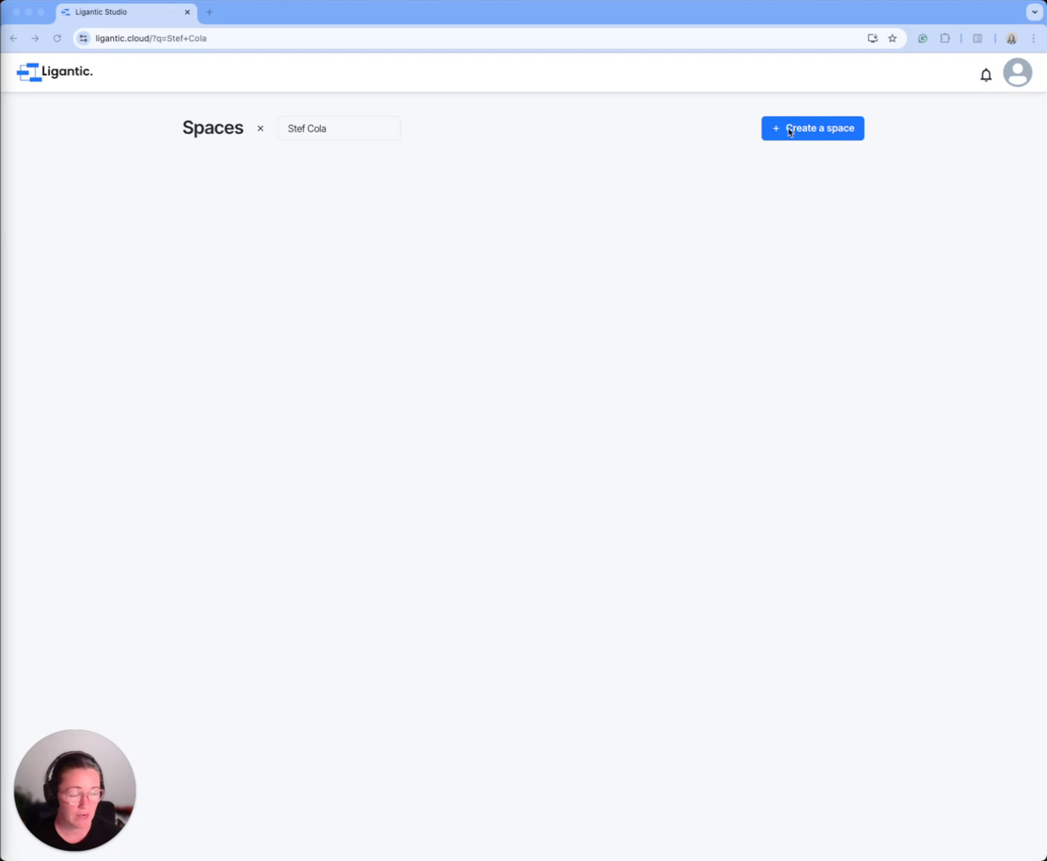
Step: Create a new blank space titled "Link In Bio" with no parent space
left_click(837, 127)
type("Link In Bio")
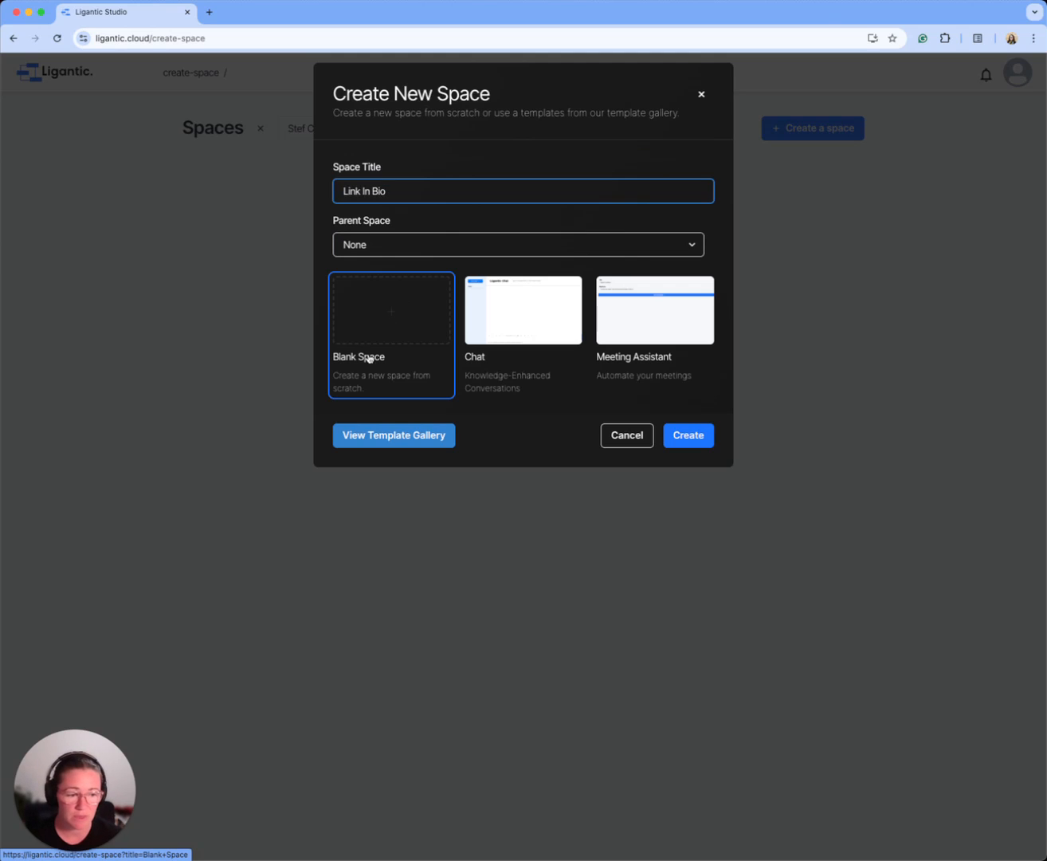
left_click(687, 436)
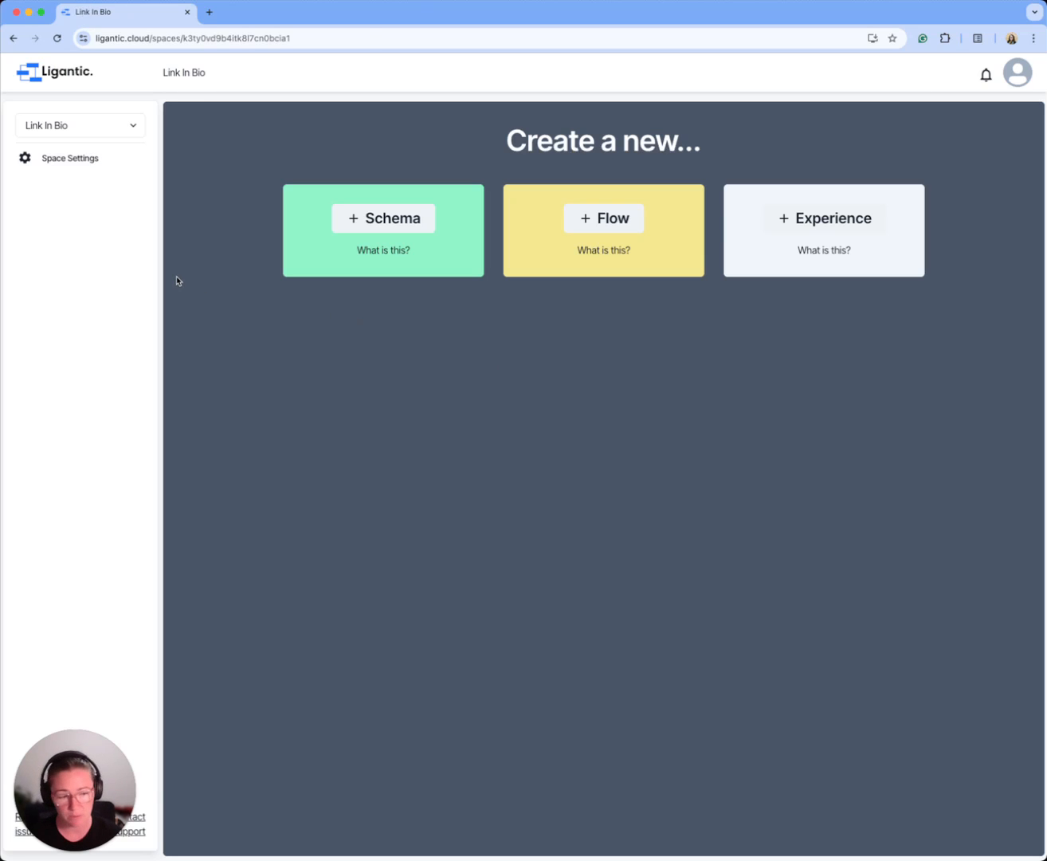
Step: Start a new schema named "Link" and give it two text properties, "Title" and "URL"
left_click(367, 222)
left_click(360, 166)
type("Link")
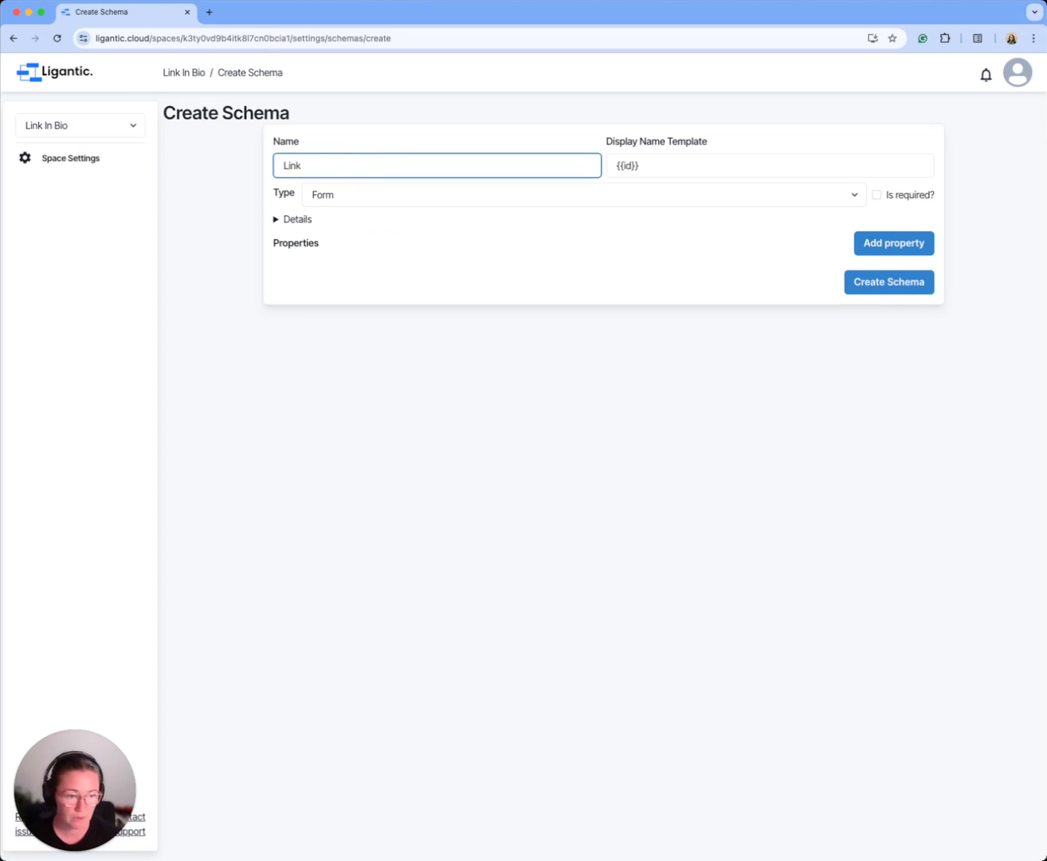
left_click(923, 243)
type("Title")
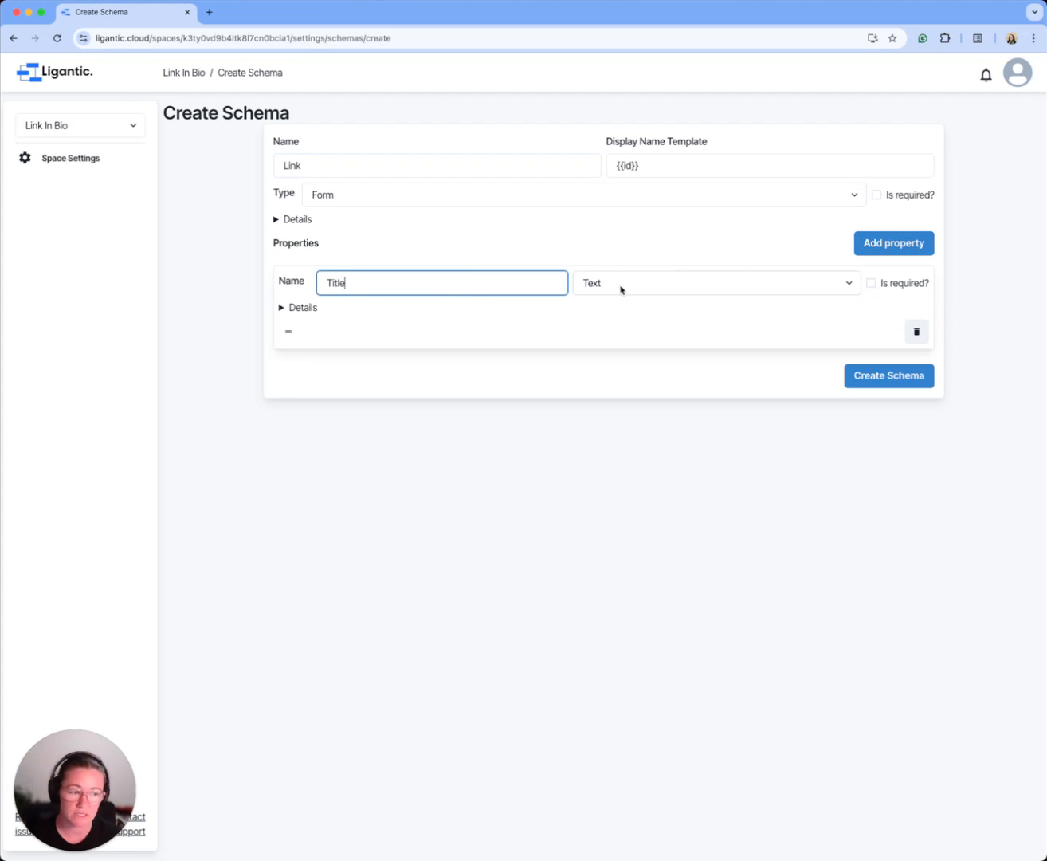
left_click(872, 248)
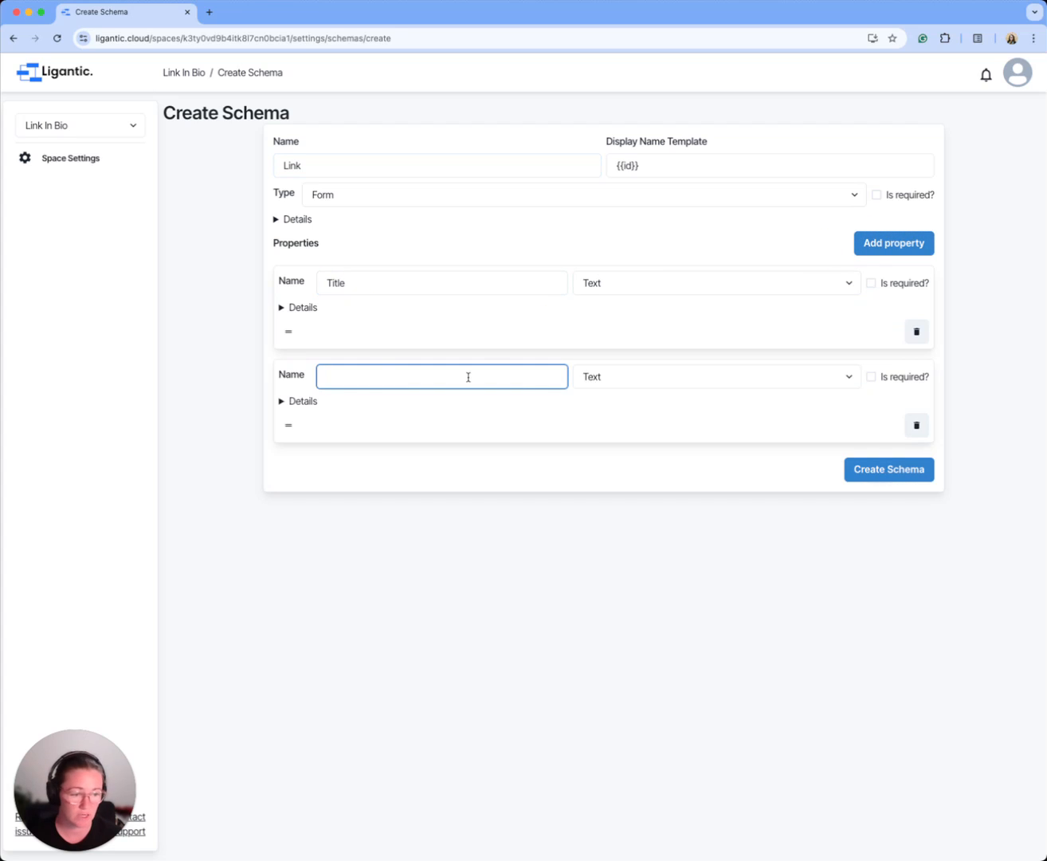
type("URL")
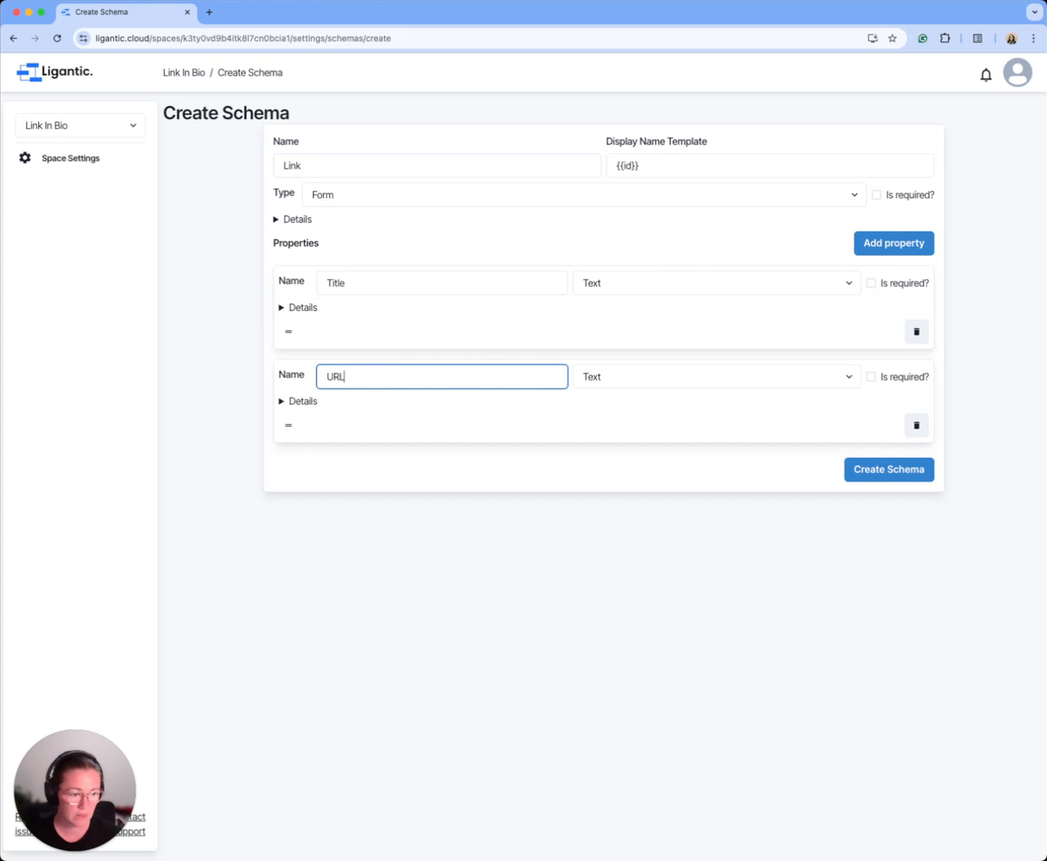
Step: Add a third property named "Live?" of type Yes/No and create the Link schema
left_click(895, 246)
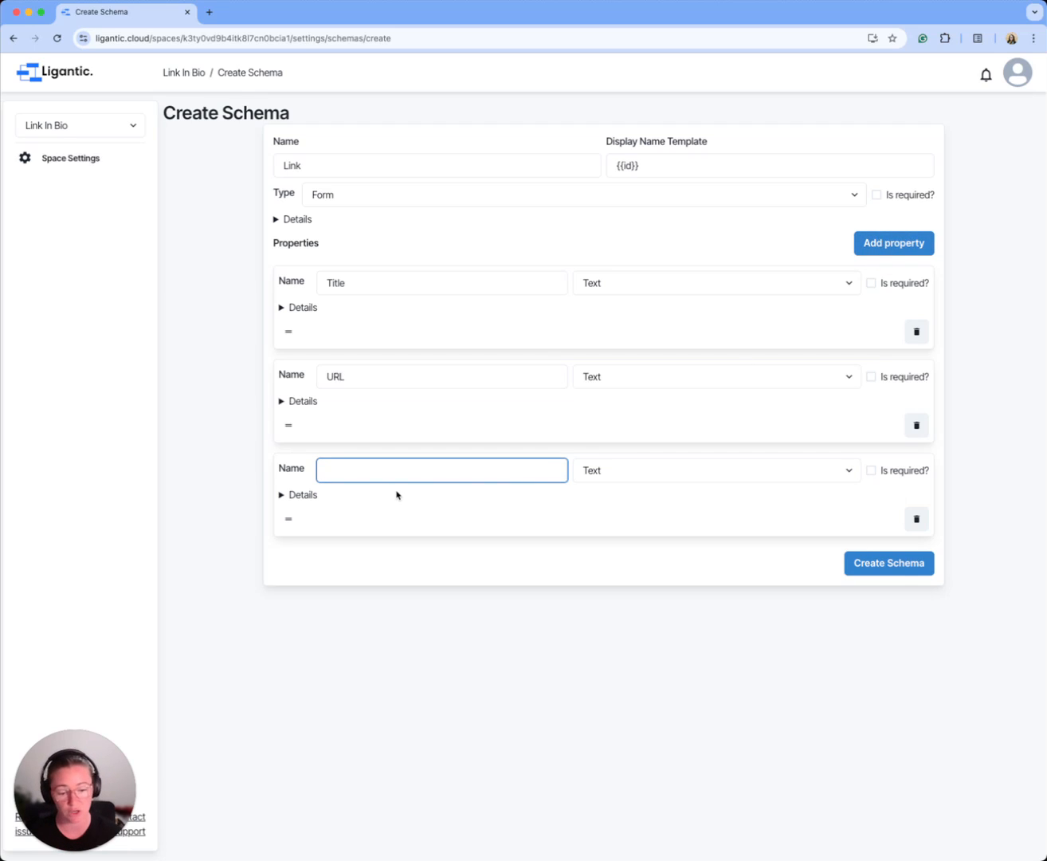
type("Live")
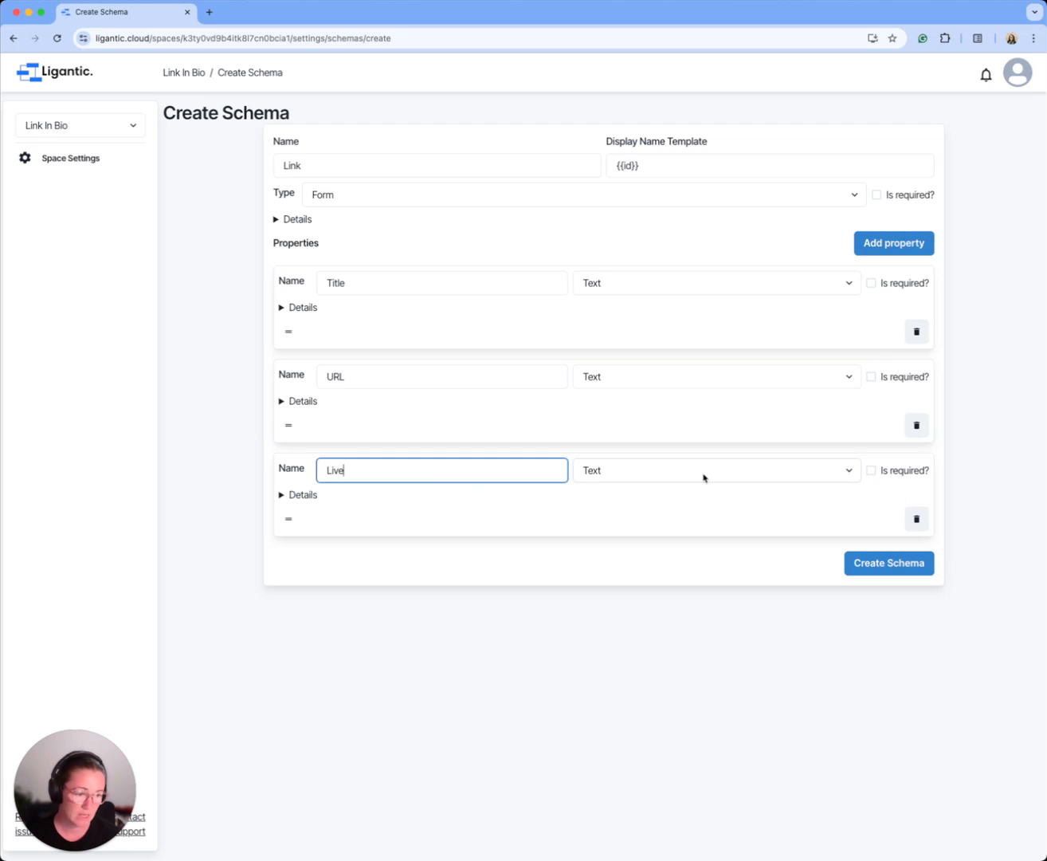
type("?")
left_click(701, 474)
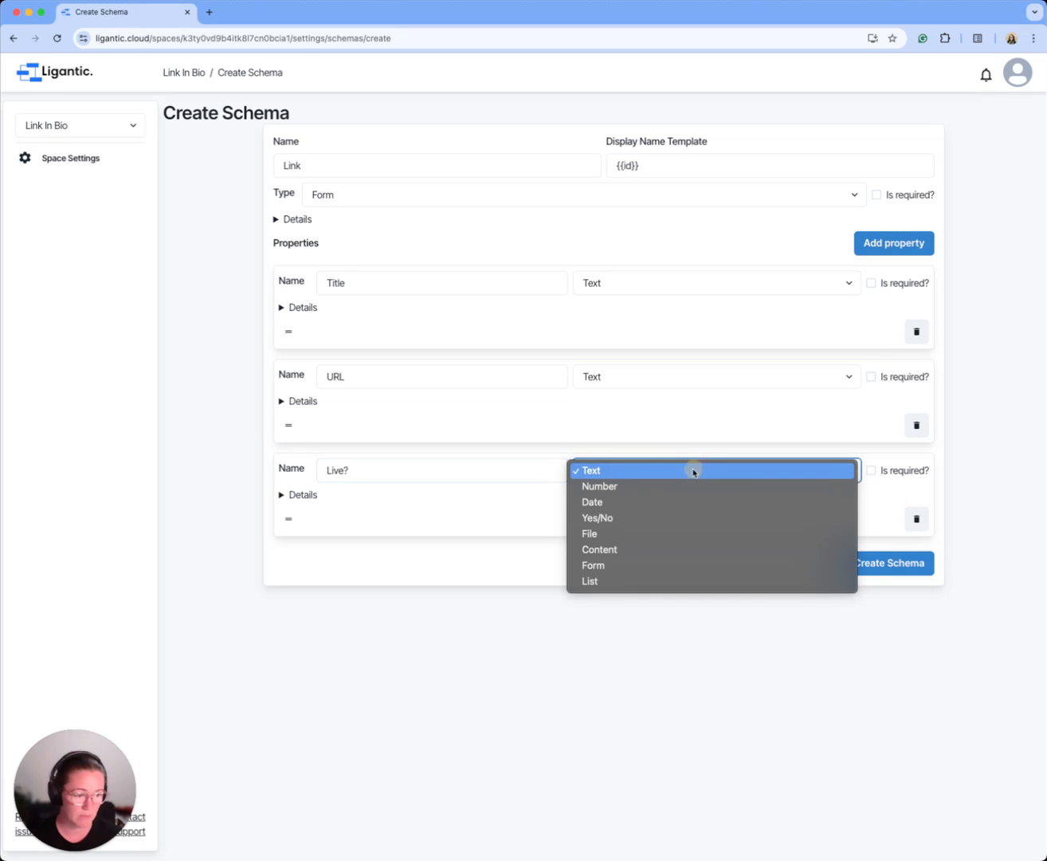
left_click(612, 519)
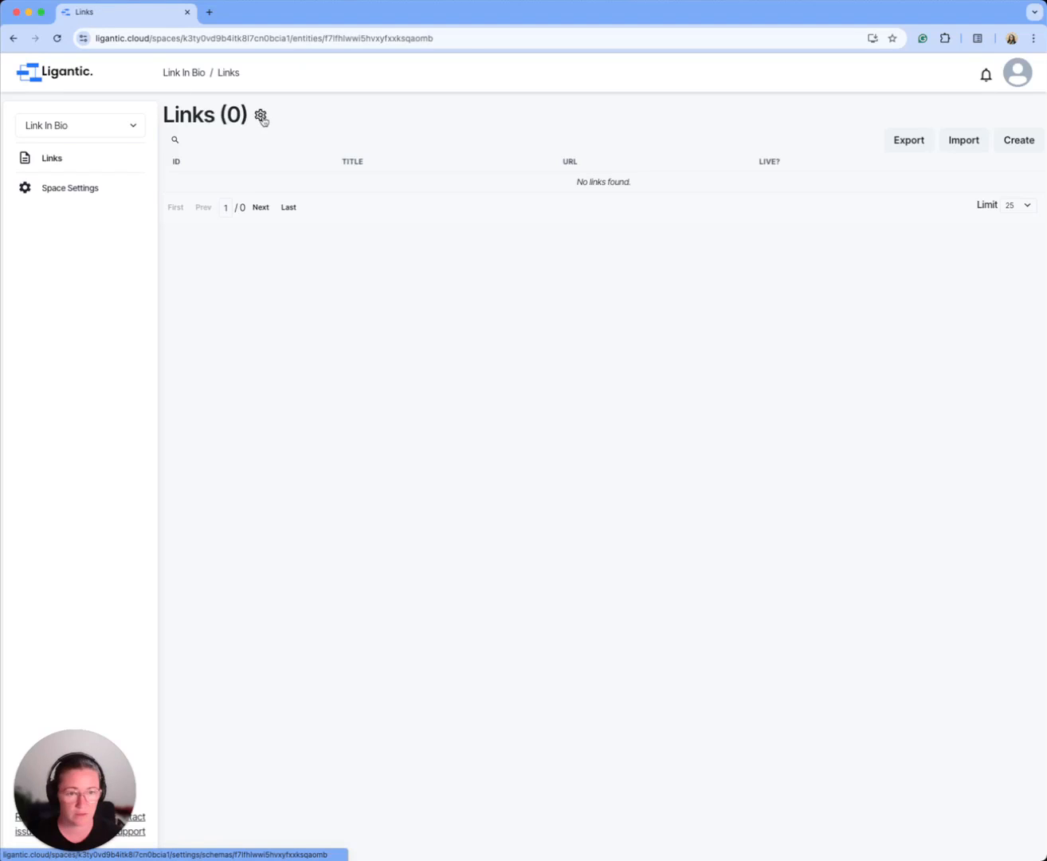
Step: Reopen the Link schema for editing and set its display template to {{Title}}
left_click(262, 116)
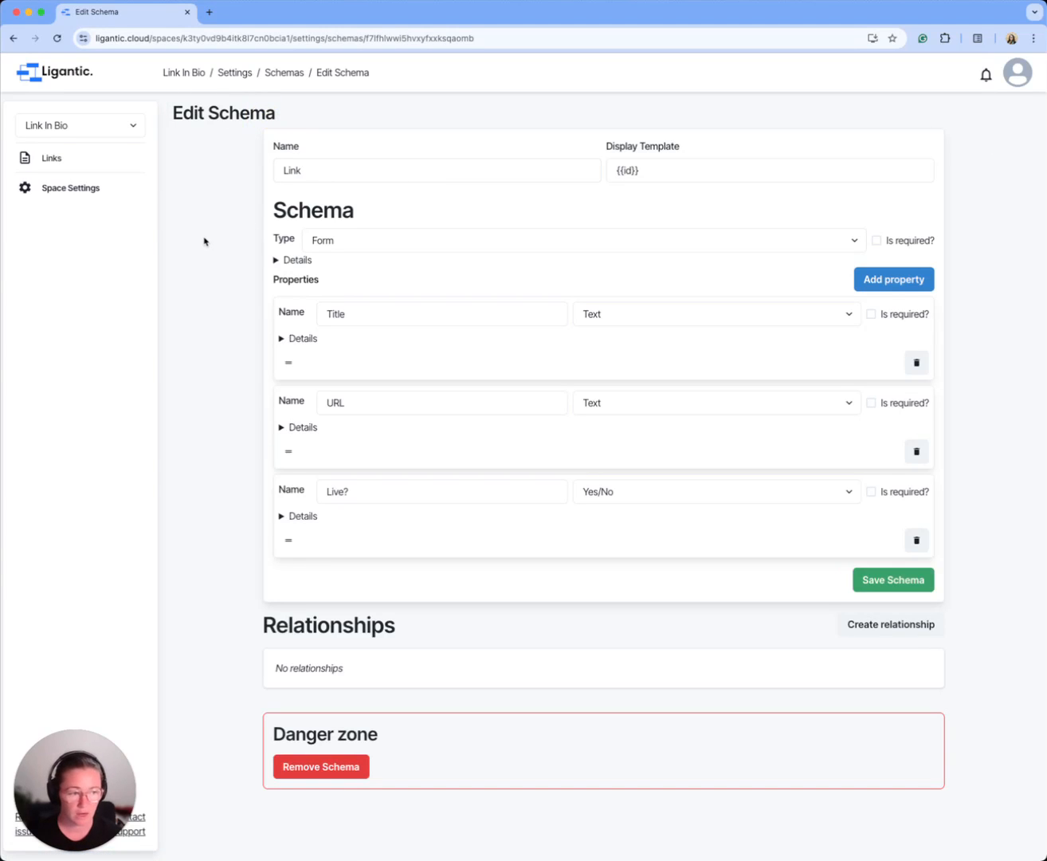
double_click(330, 313)
key("super+c")
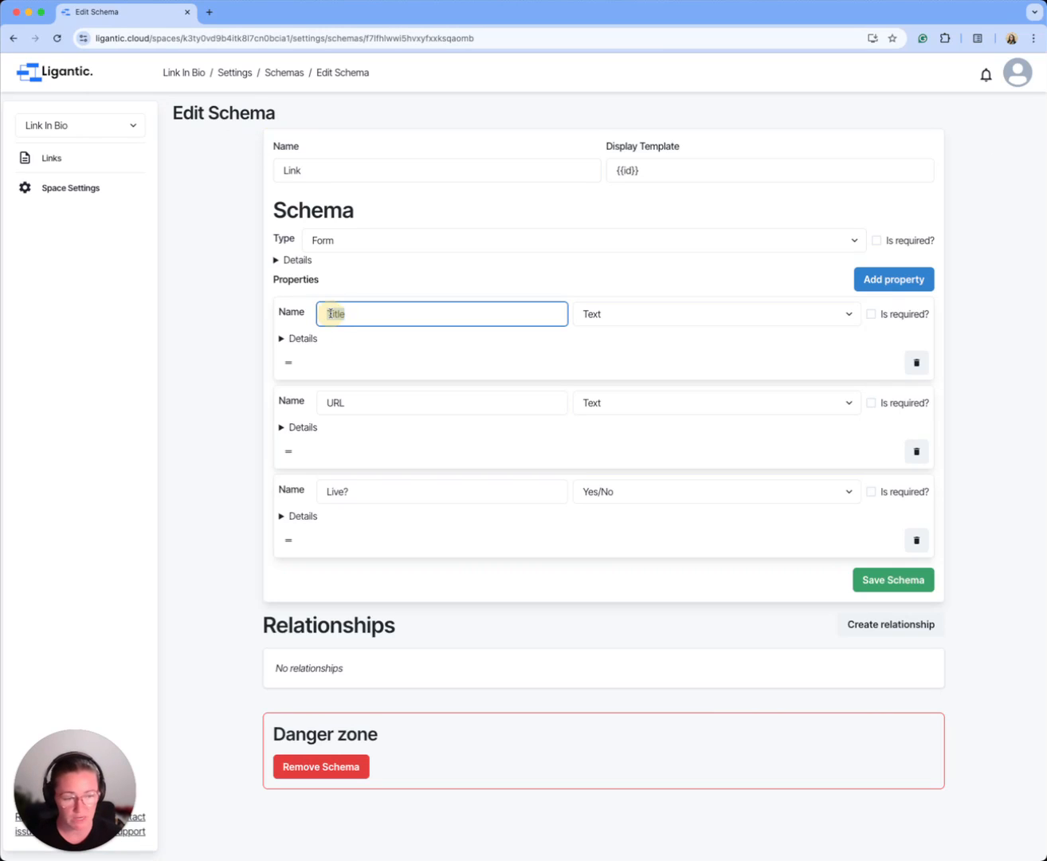
double_click(627, 170)
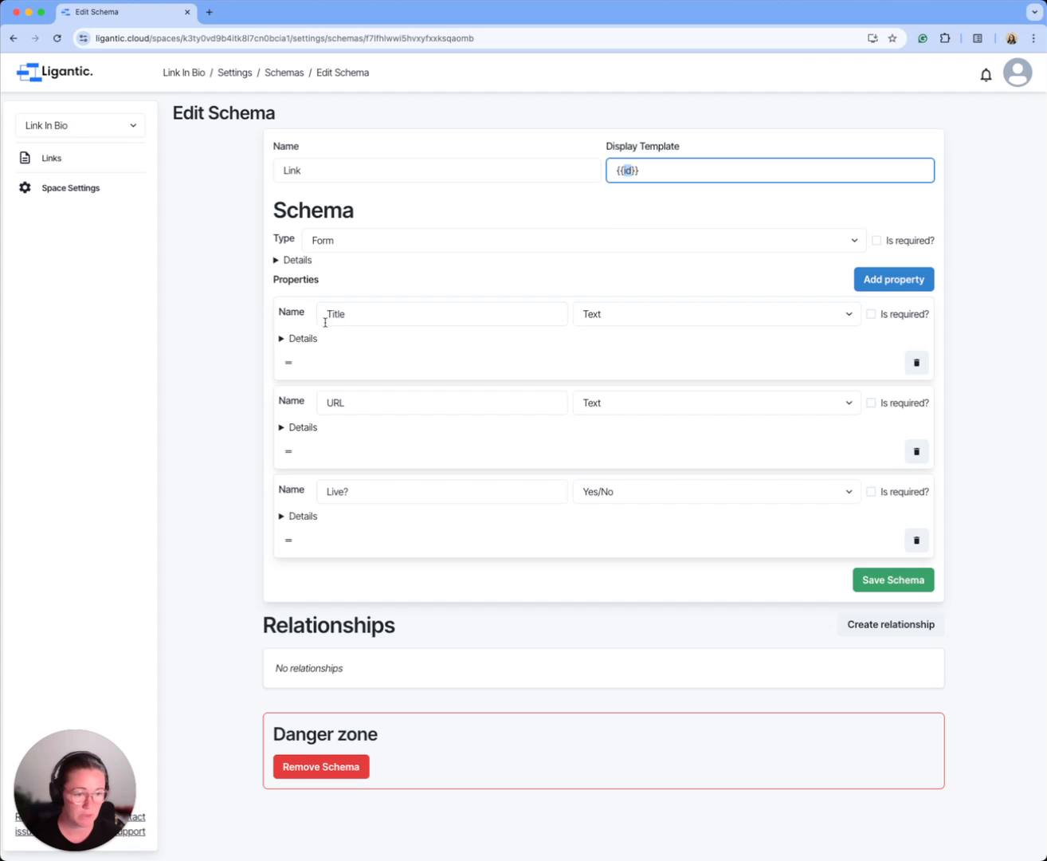
key("super+v")
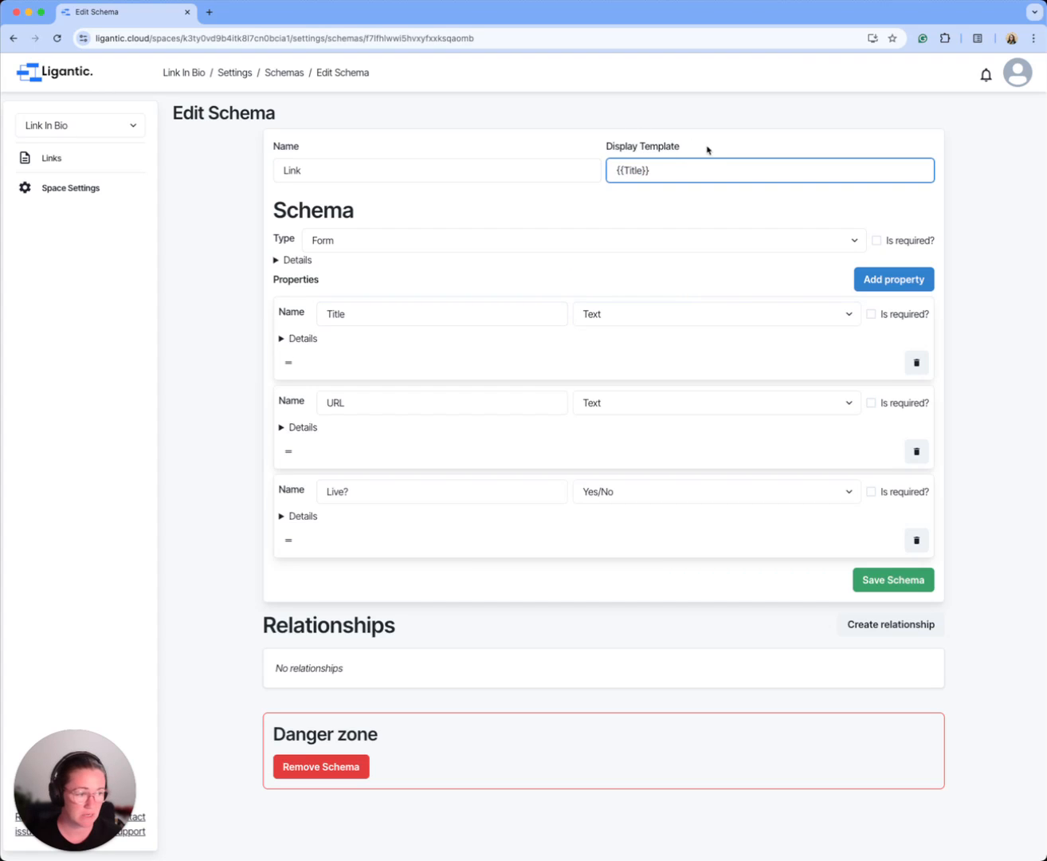
Step: Turn off showing the Title property in the table and save the Link schema
left_click(284, 340)
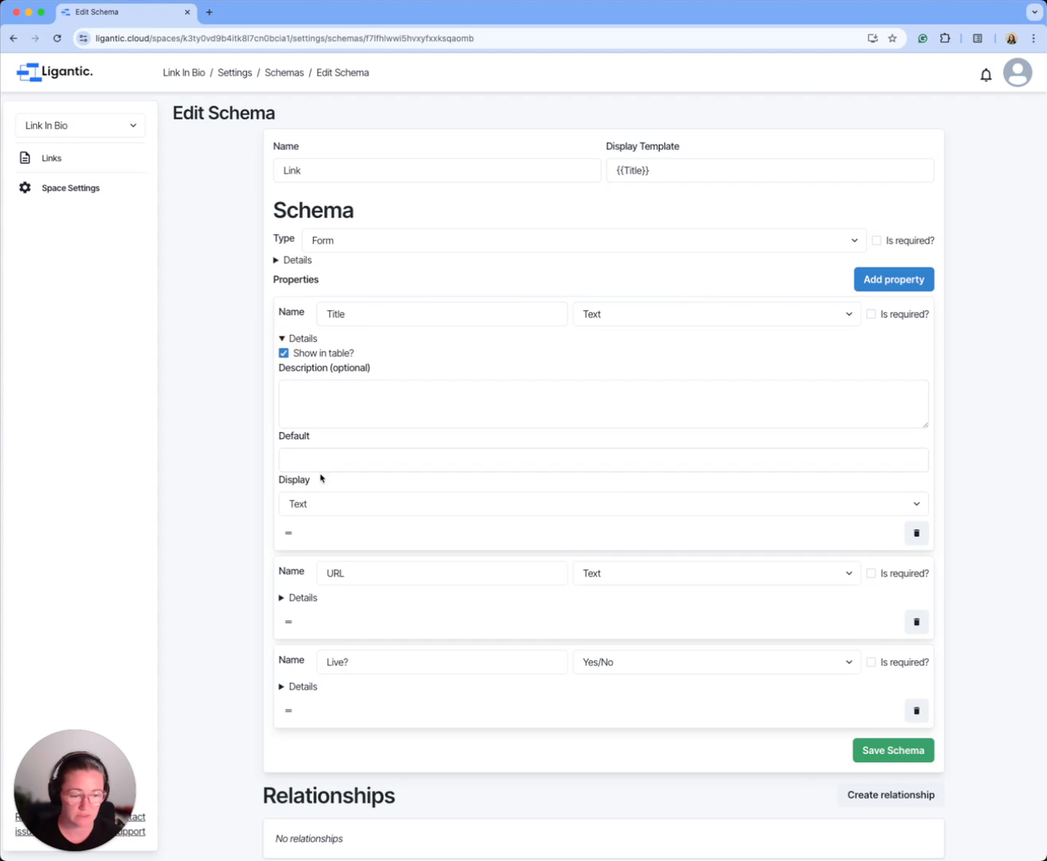
left_click(284, 353)
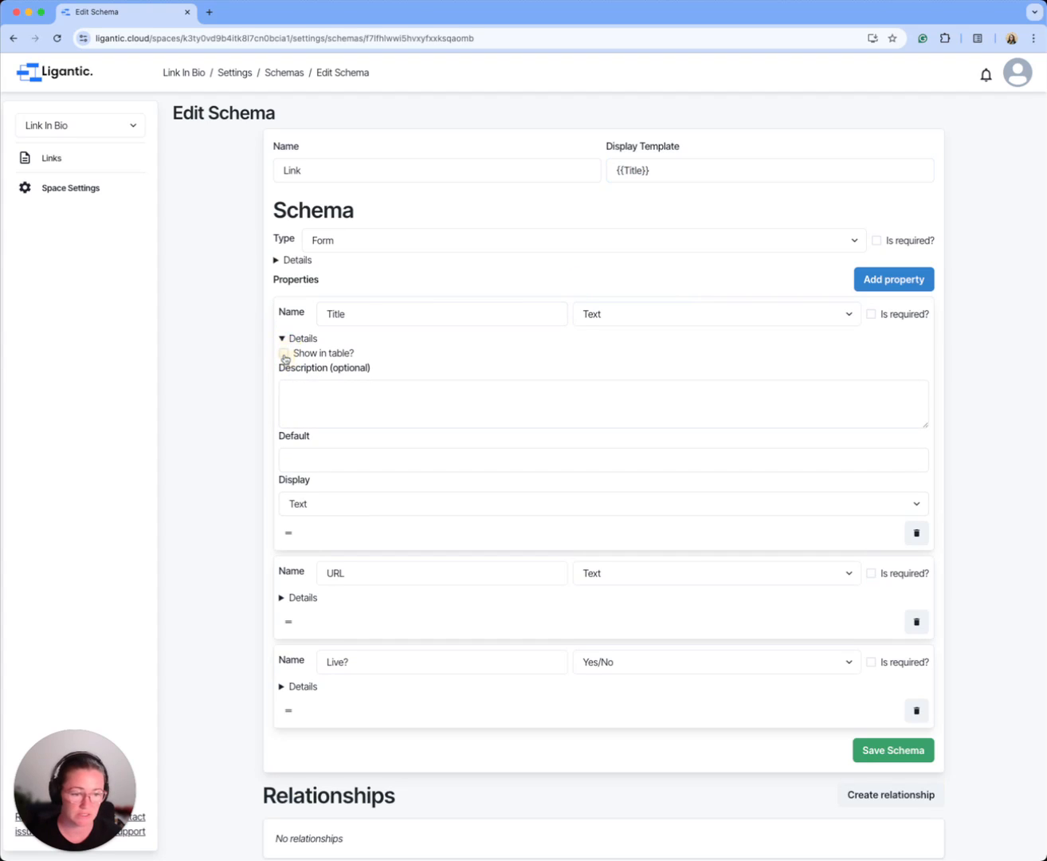
left_click(888, 750)
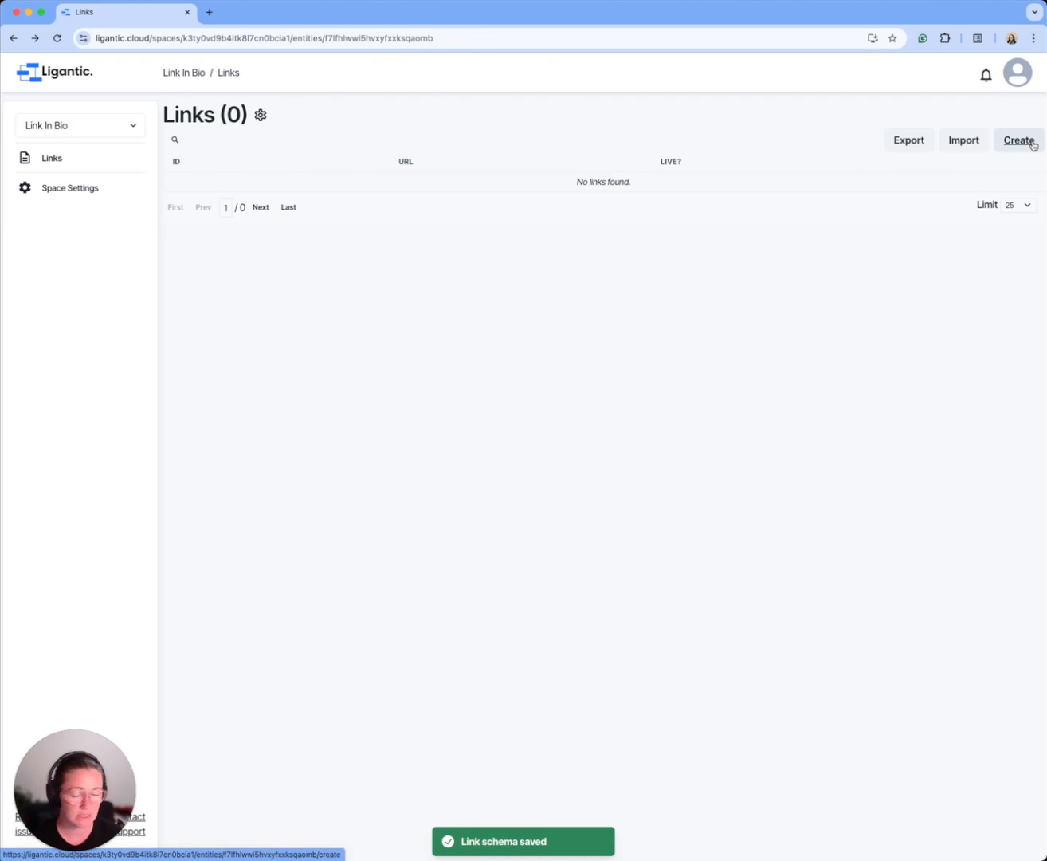
key("super+Tab")
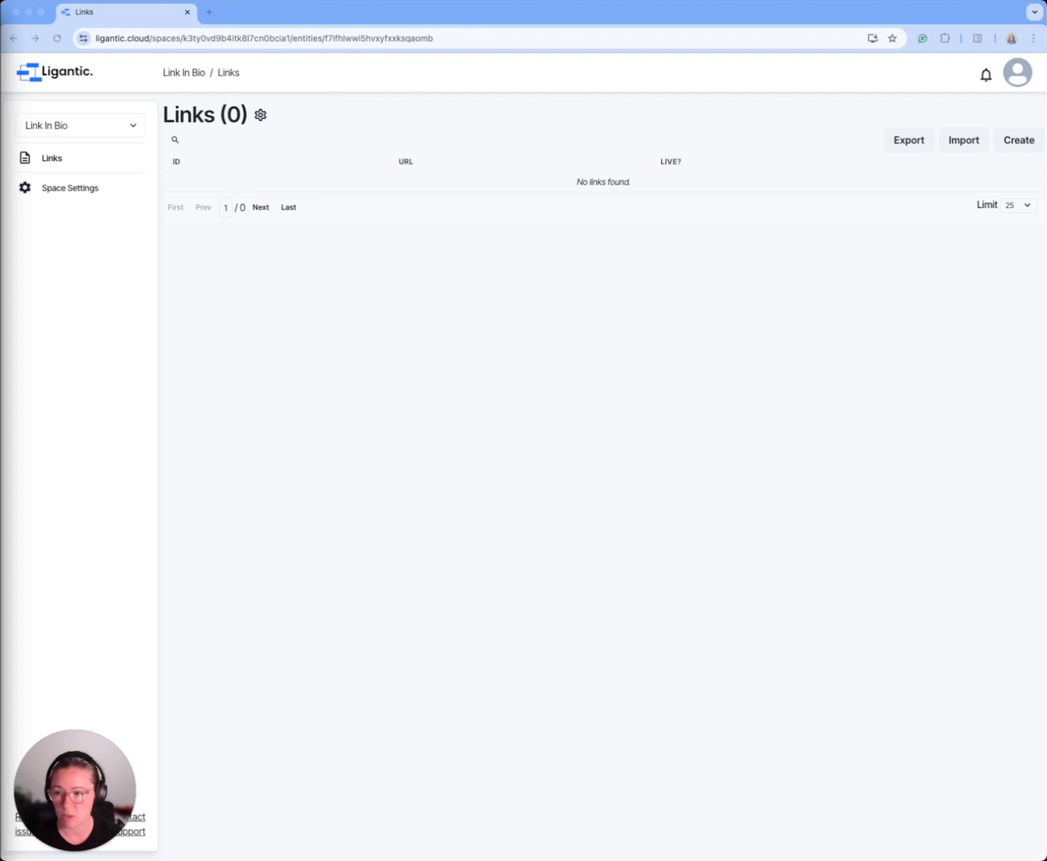
left_click(1020, 138)
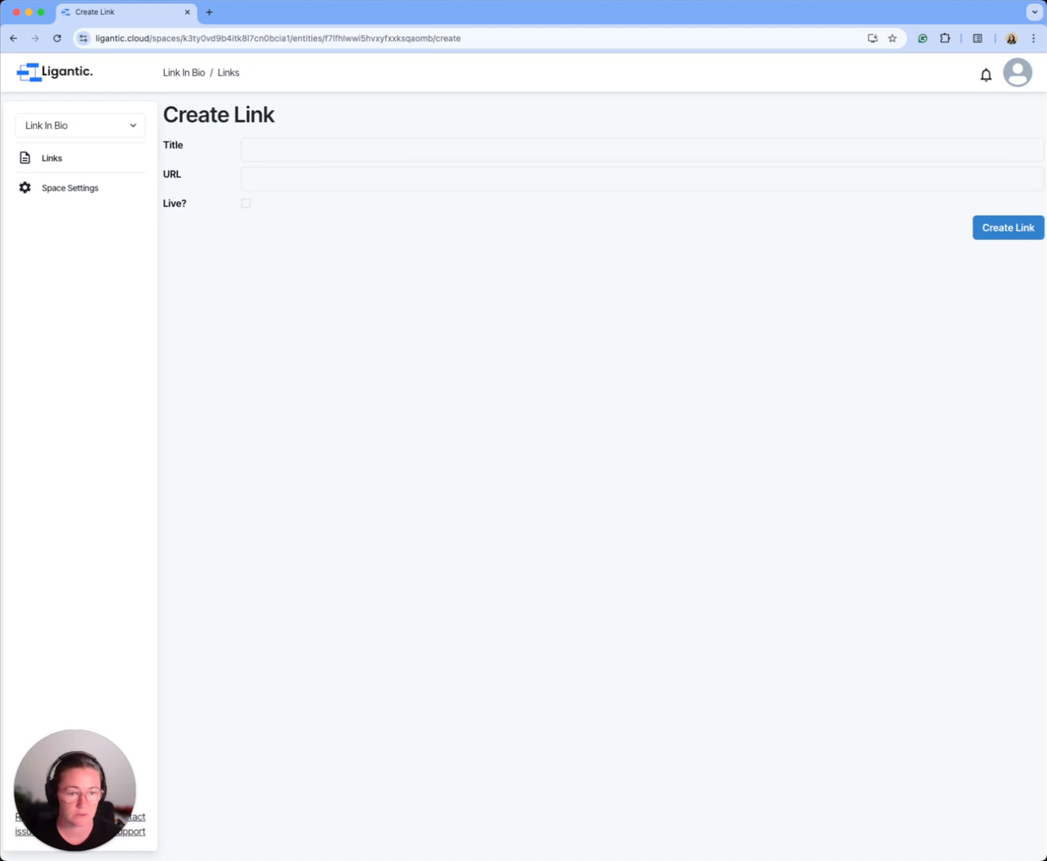
key("super+Tab")
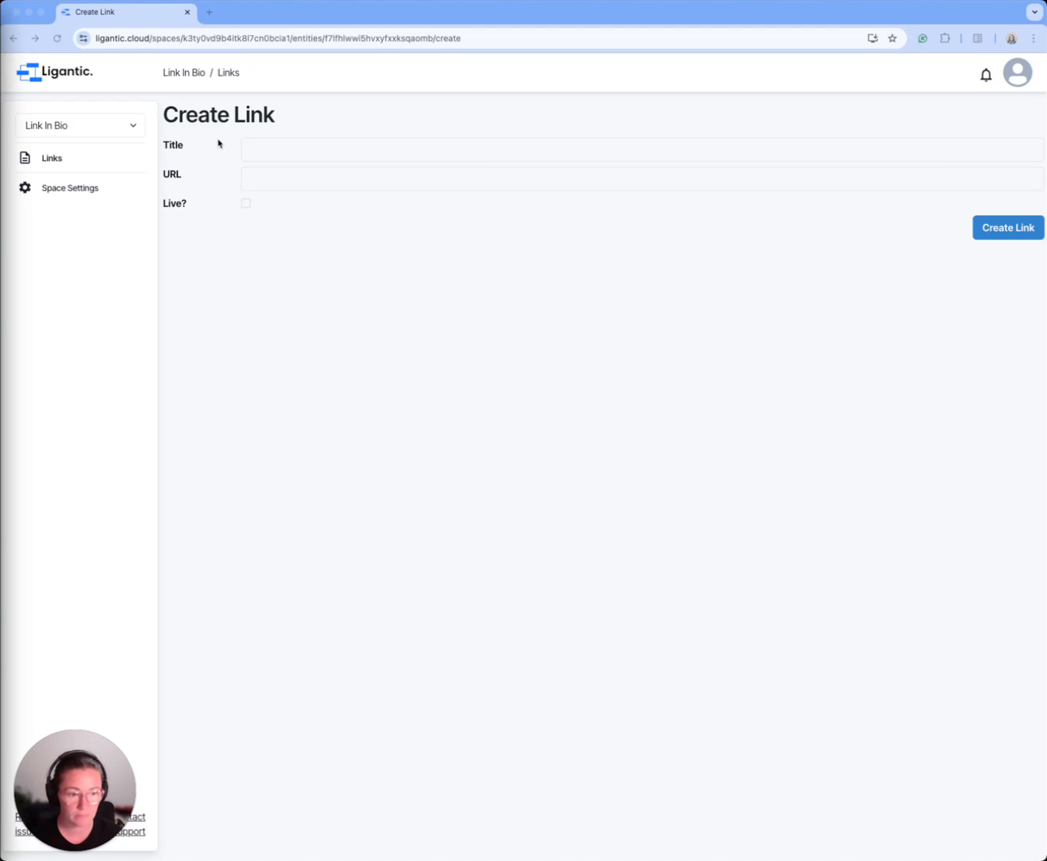
left_click(315, 145)
type("Ligan")
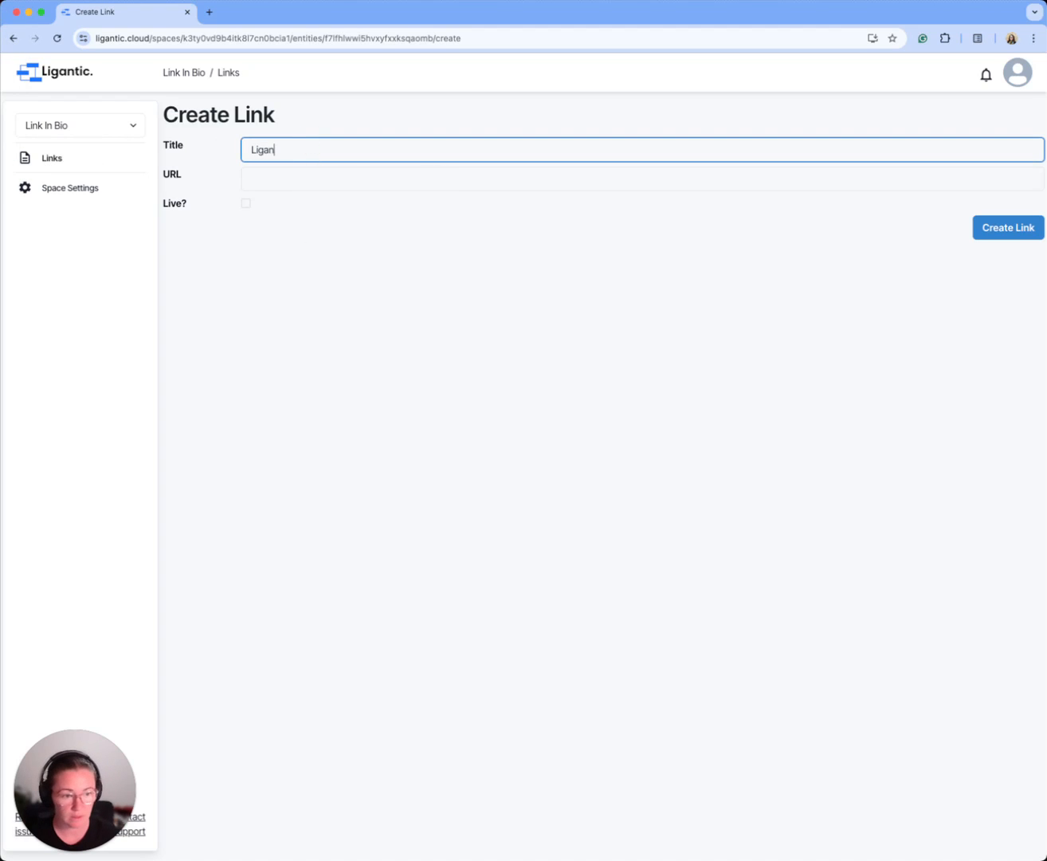
type("ictic")
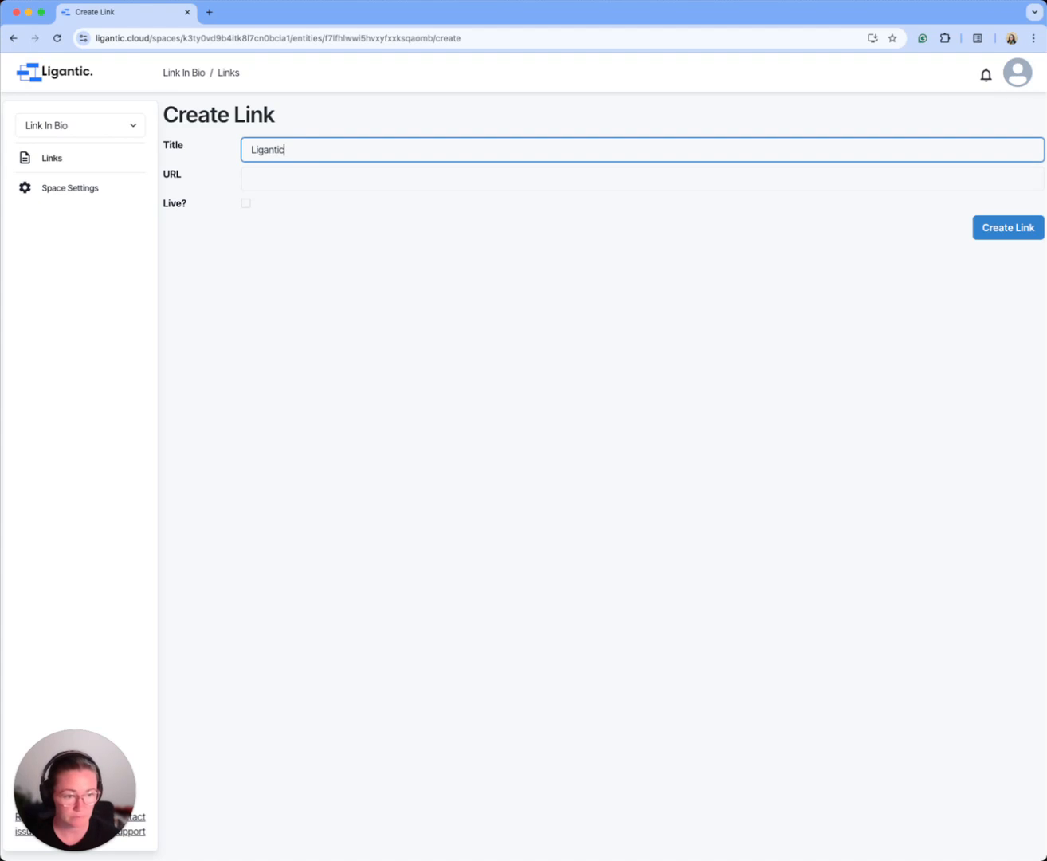
left_click(295, 169)
type("https://ligantic.com/")
left_click(248, 204)
left_click(1006, 227)
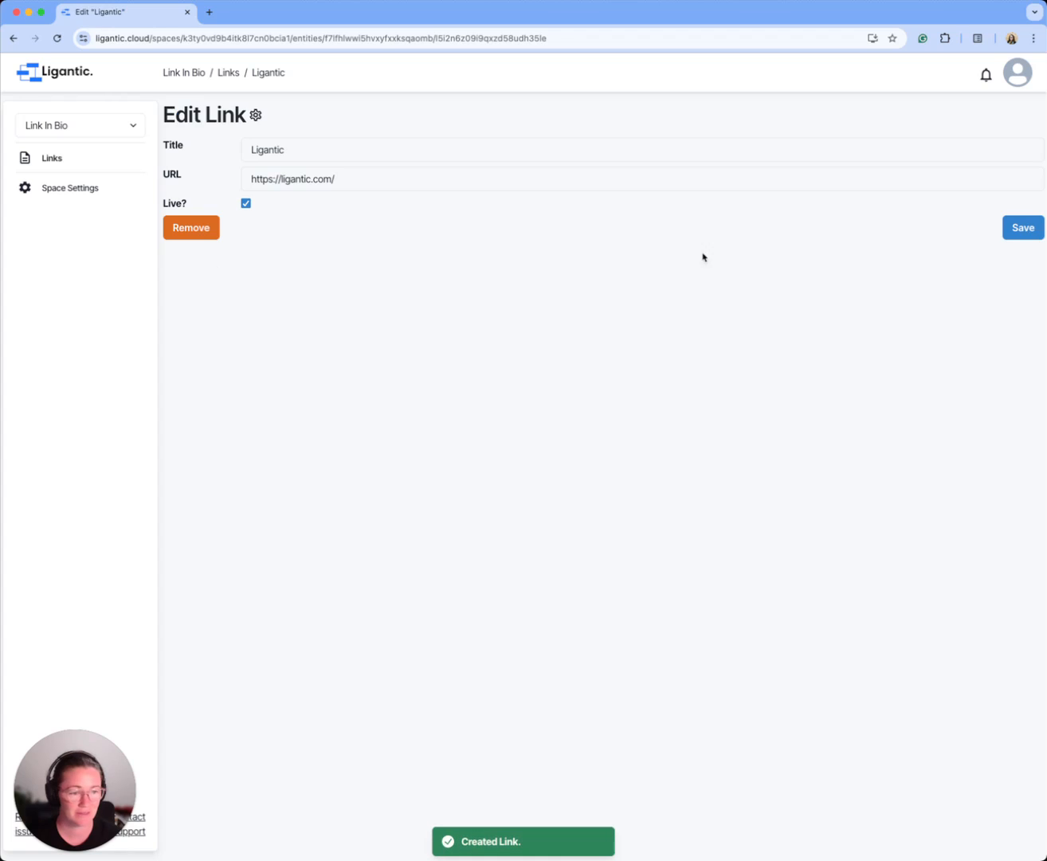
left_click(1027, 230)
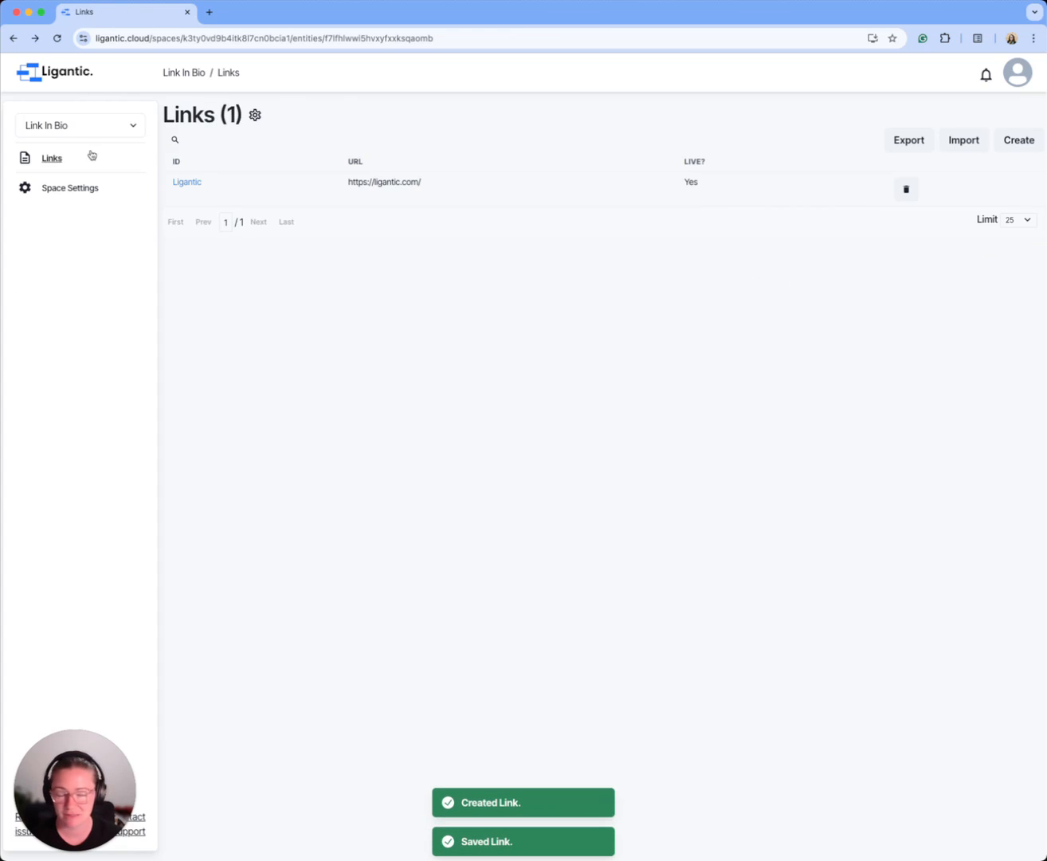
Step: Edit the Link schema so the "Live?" property defaults to true, and save it
left_click(257, 118)
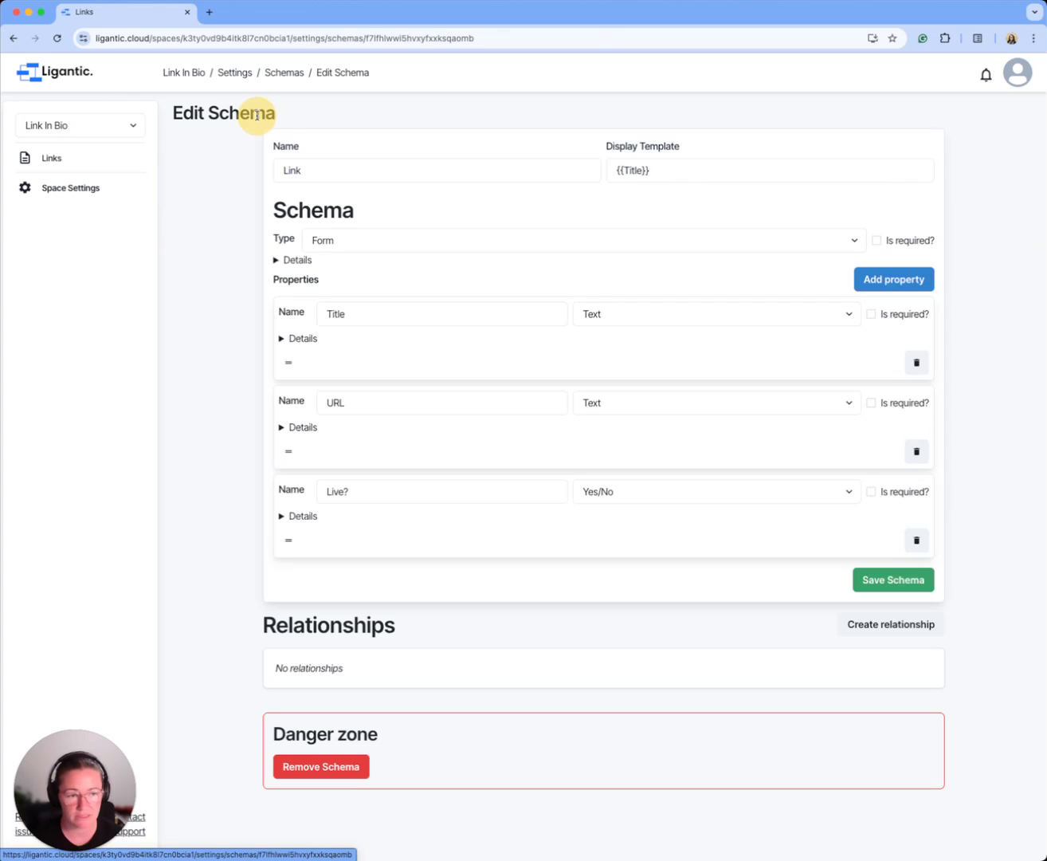
left_click(281, 517)
left_click(283, 620)
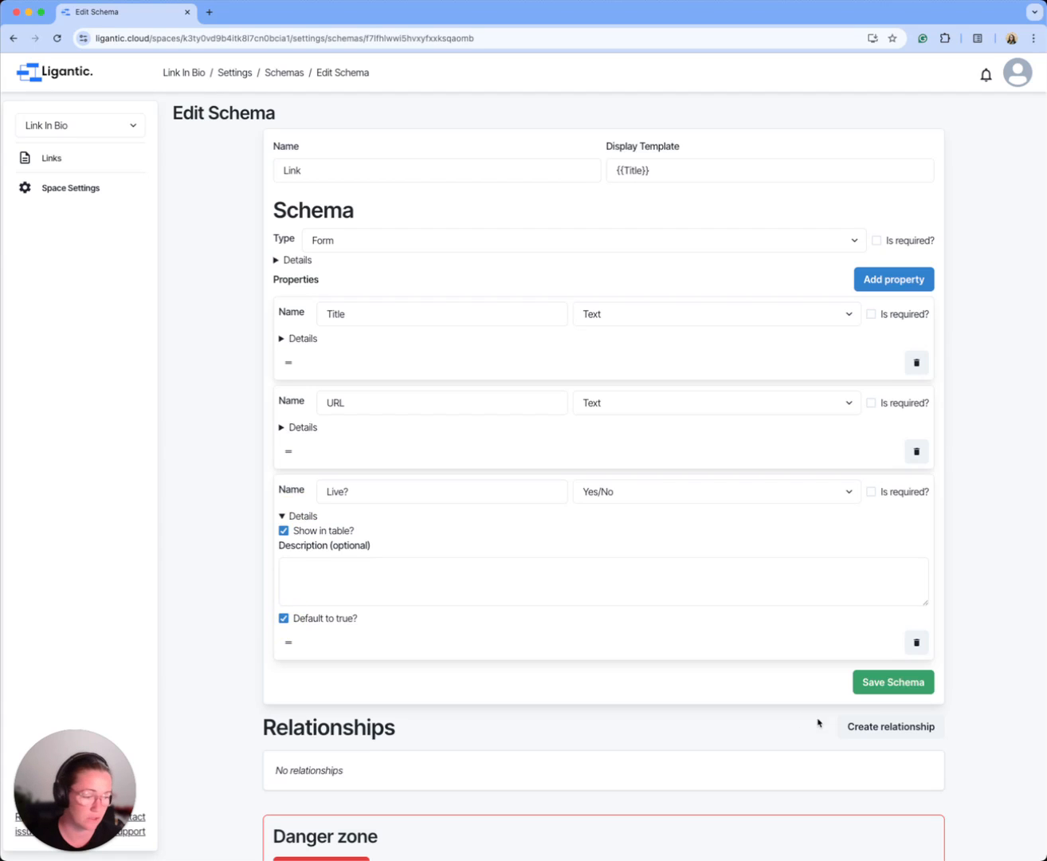
left_click(886, 680)
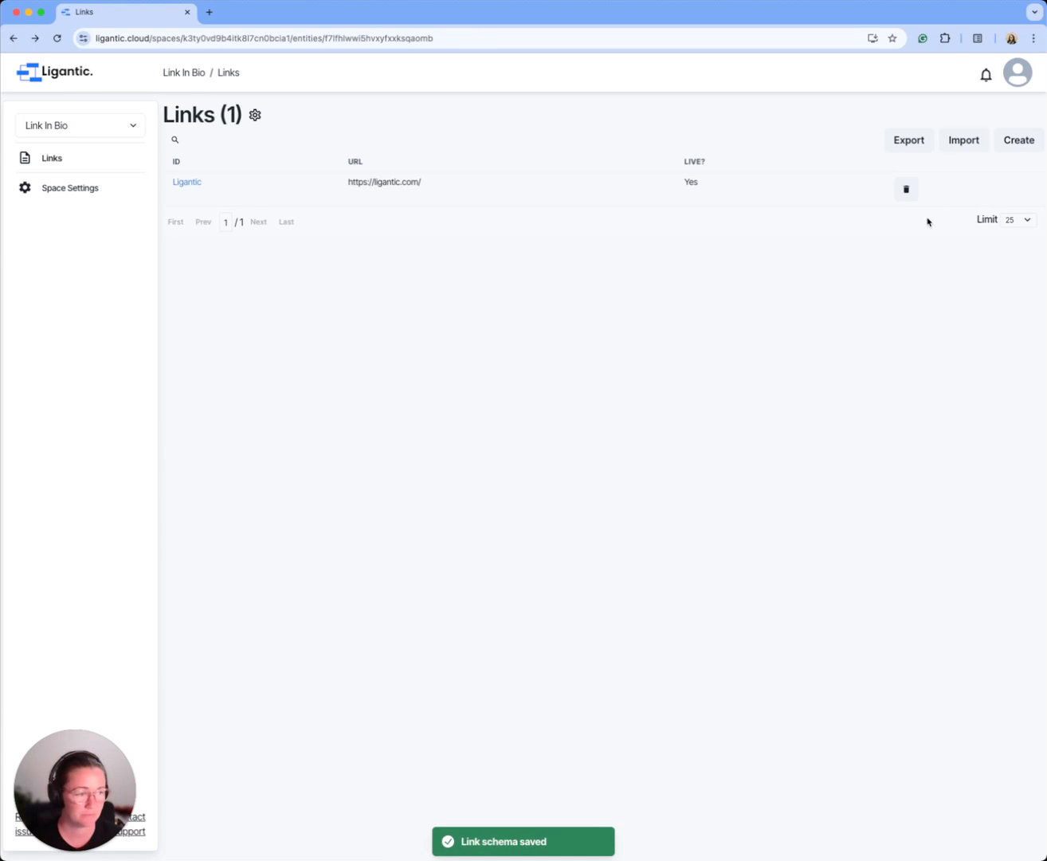
Step: Create and save a link titled "LinkedIn" with the copied LinkedIn profile URL, keeping it live
left_click(1010, 144)
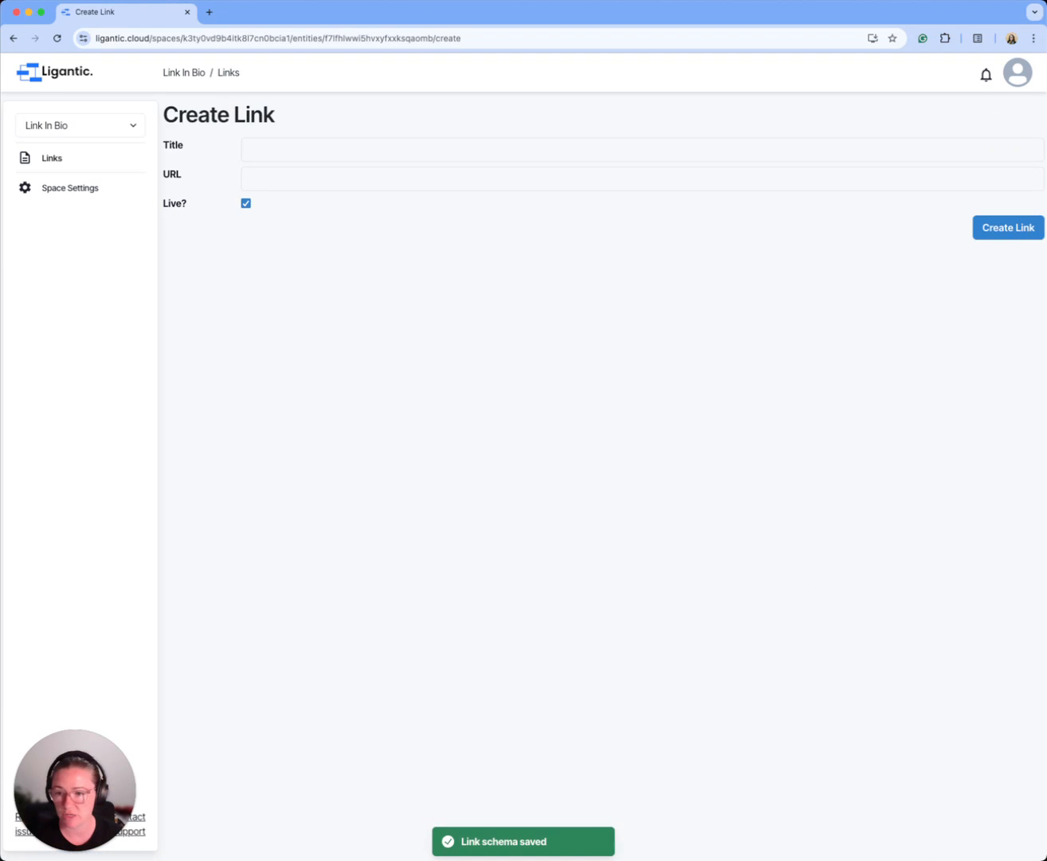
left_click(1, 195)
left_click(358, 149)
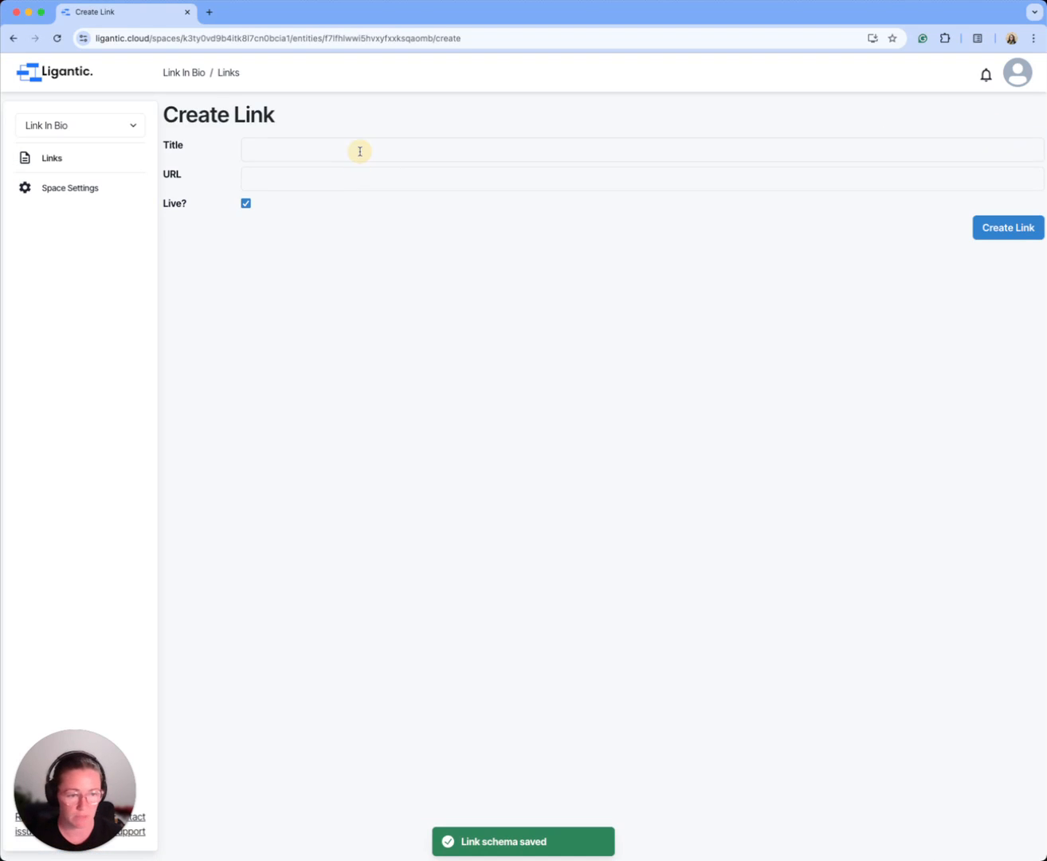
left_click(359, 151)
type("LinkedIn")
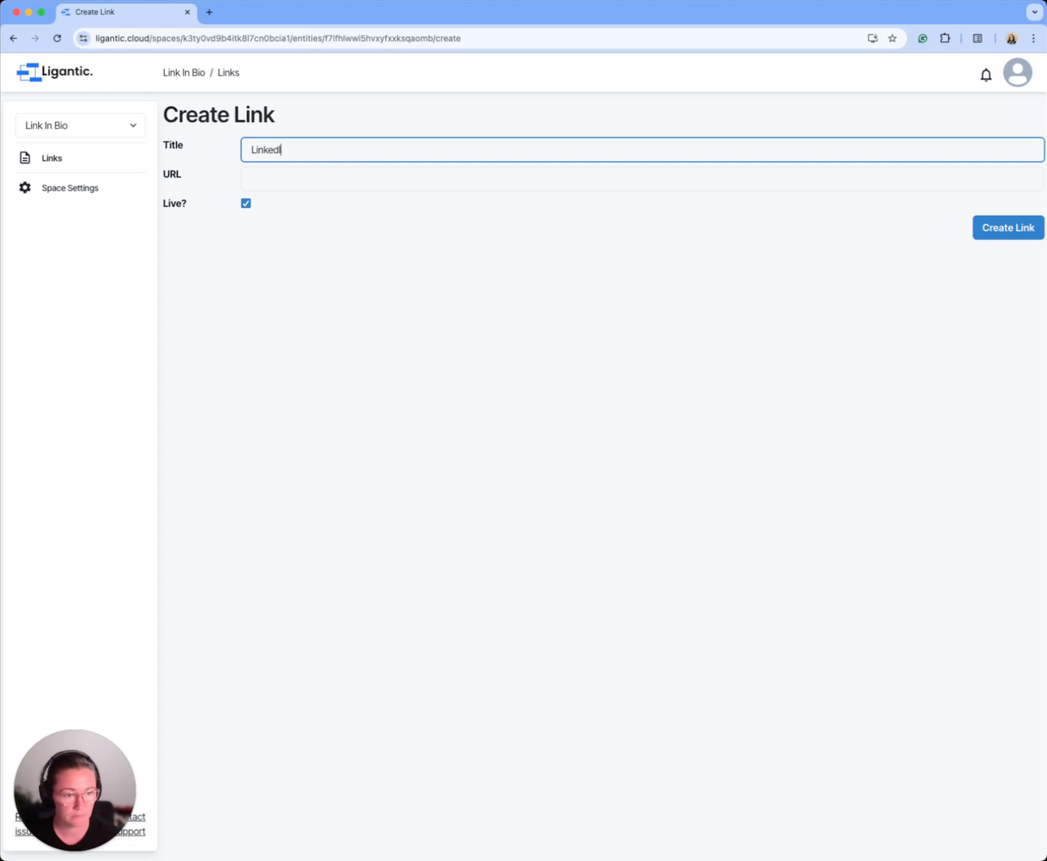
left_click(349, 179)
type("https://www.linkedin.com/in/stefcola/")
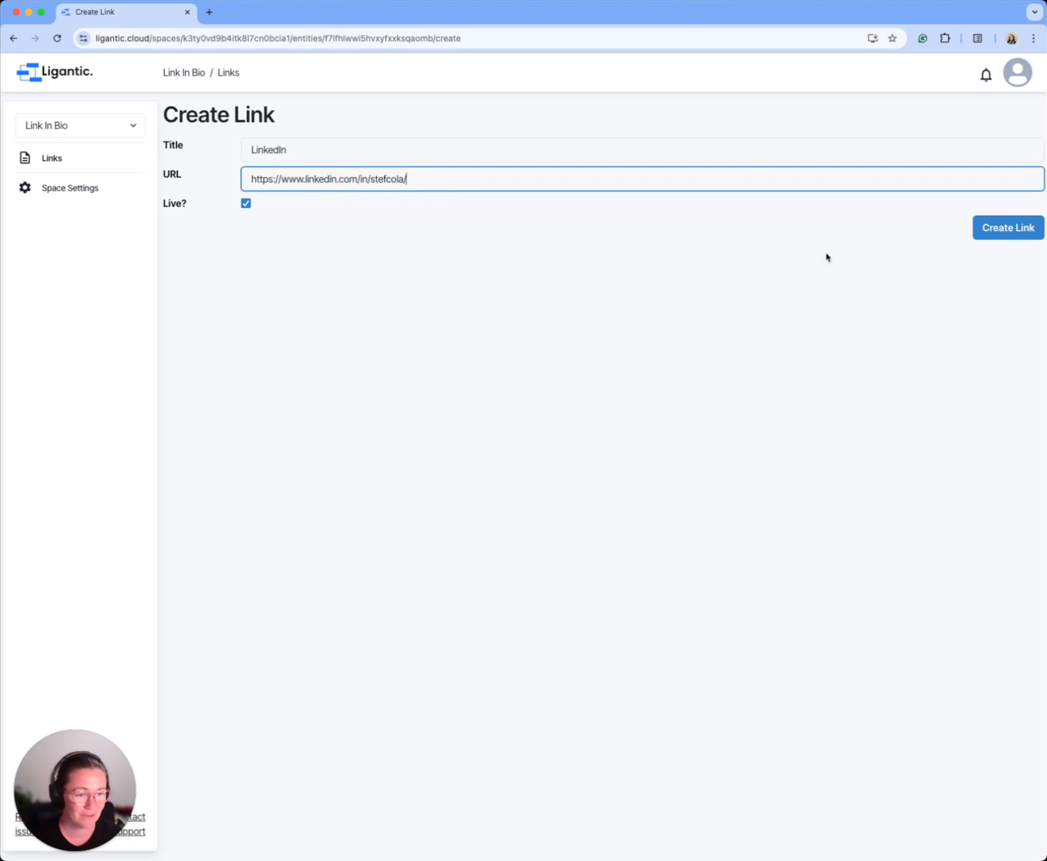
left_click(1021, 235)
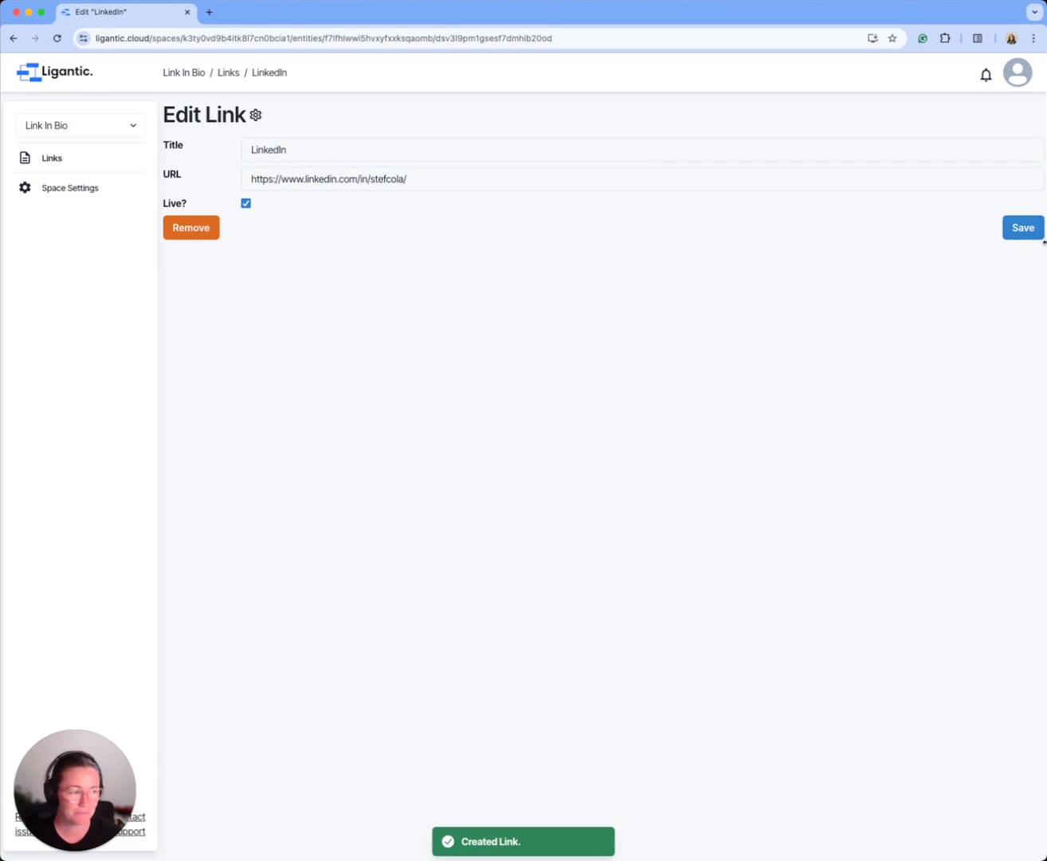
left_click(1008, 231)
key("super+Tab")
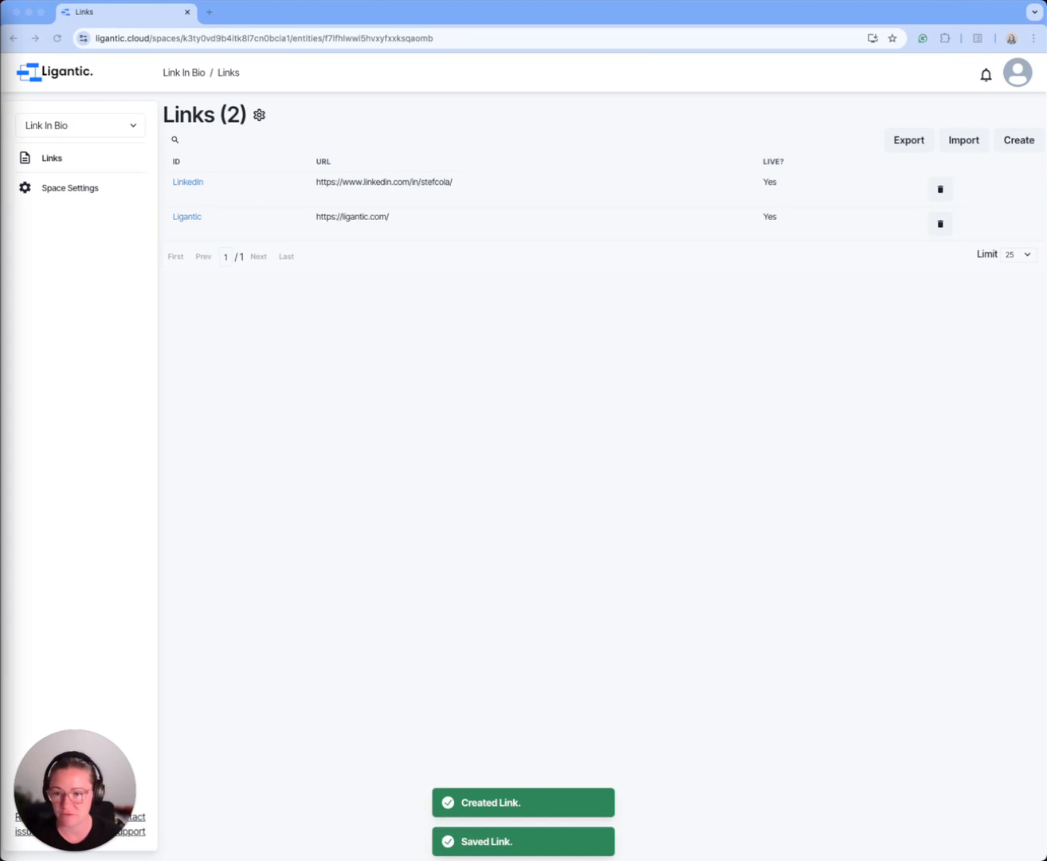
left_click(1018, 142)
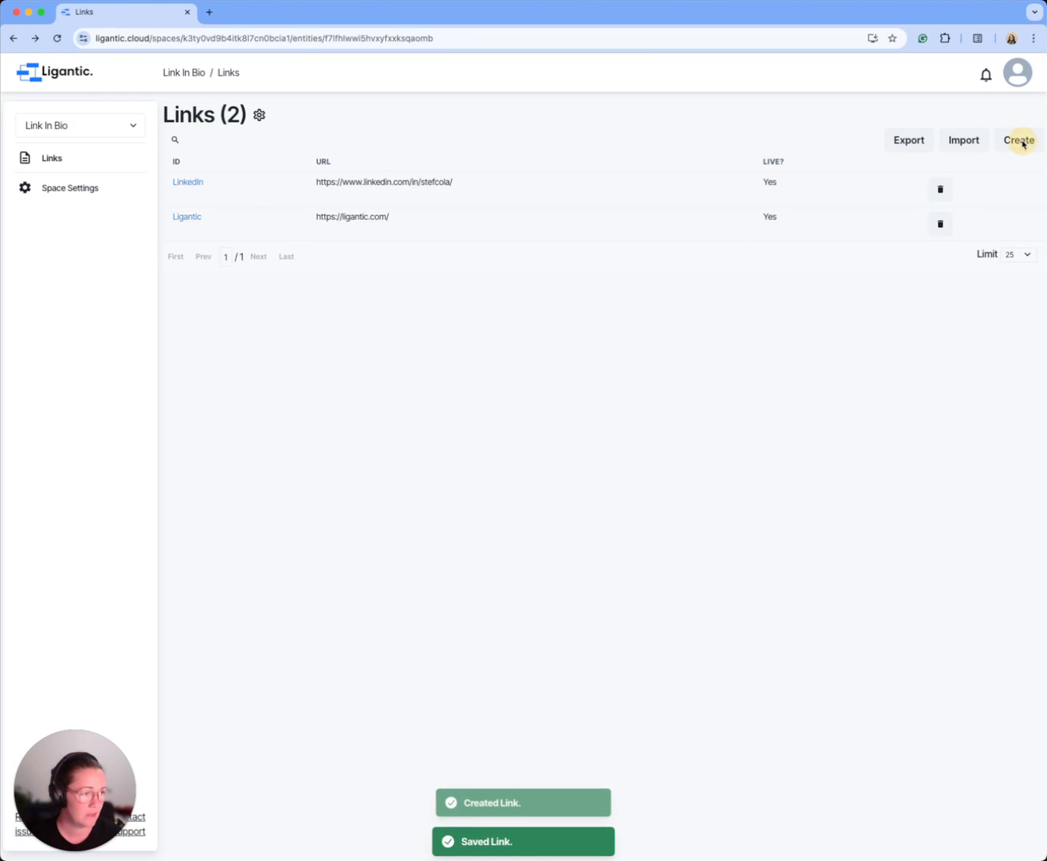
left_click(262, 150)
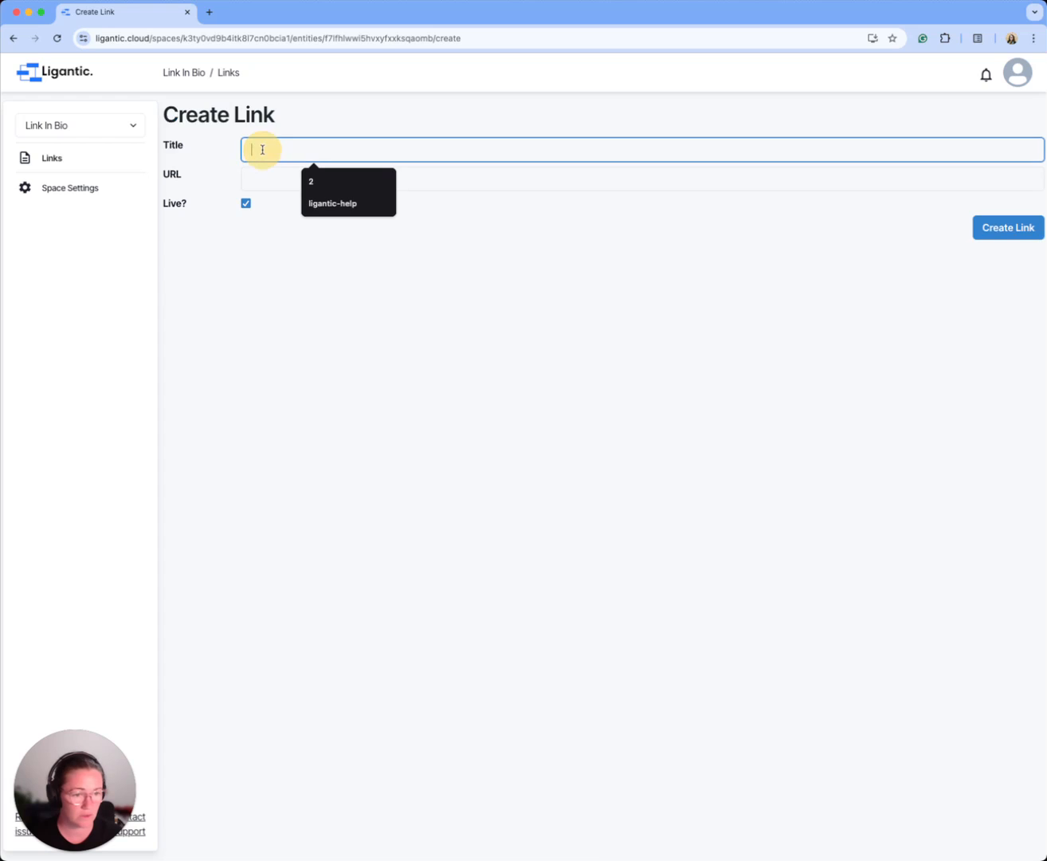
key("super+Tab")
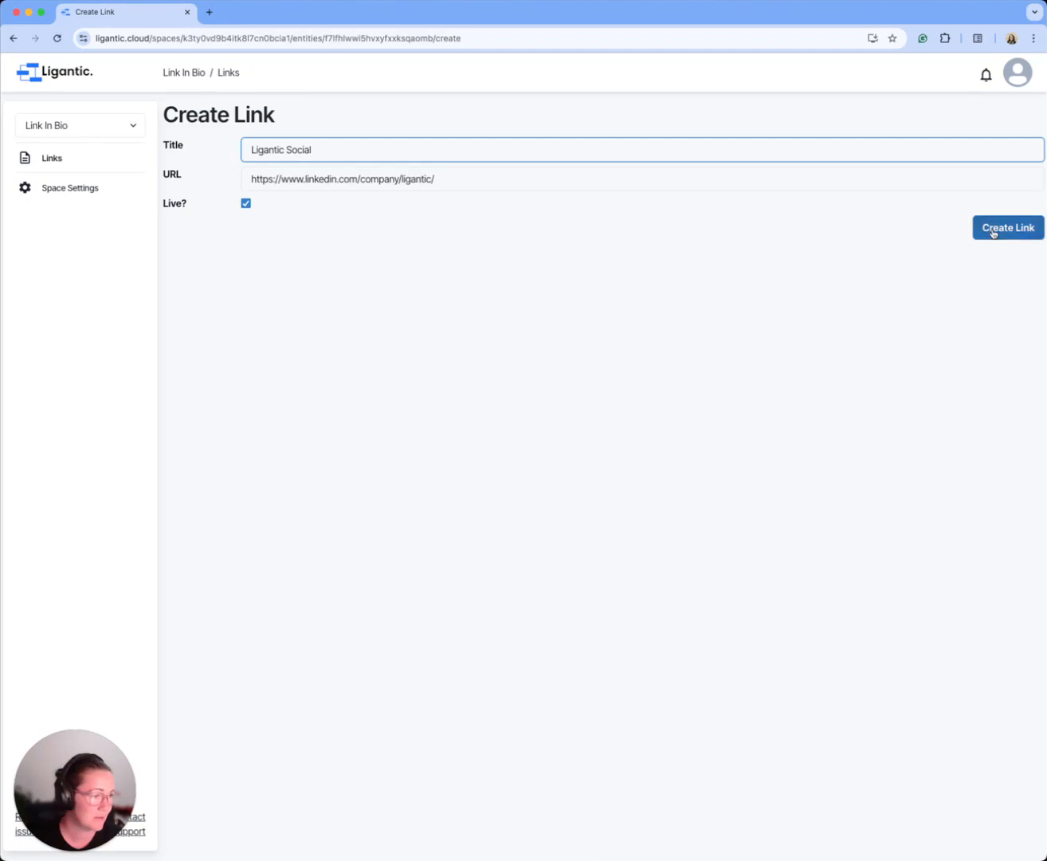
left_click(992, 229)
left_click(1031, 236)
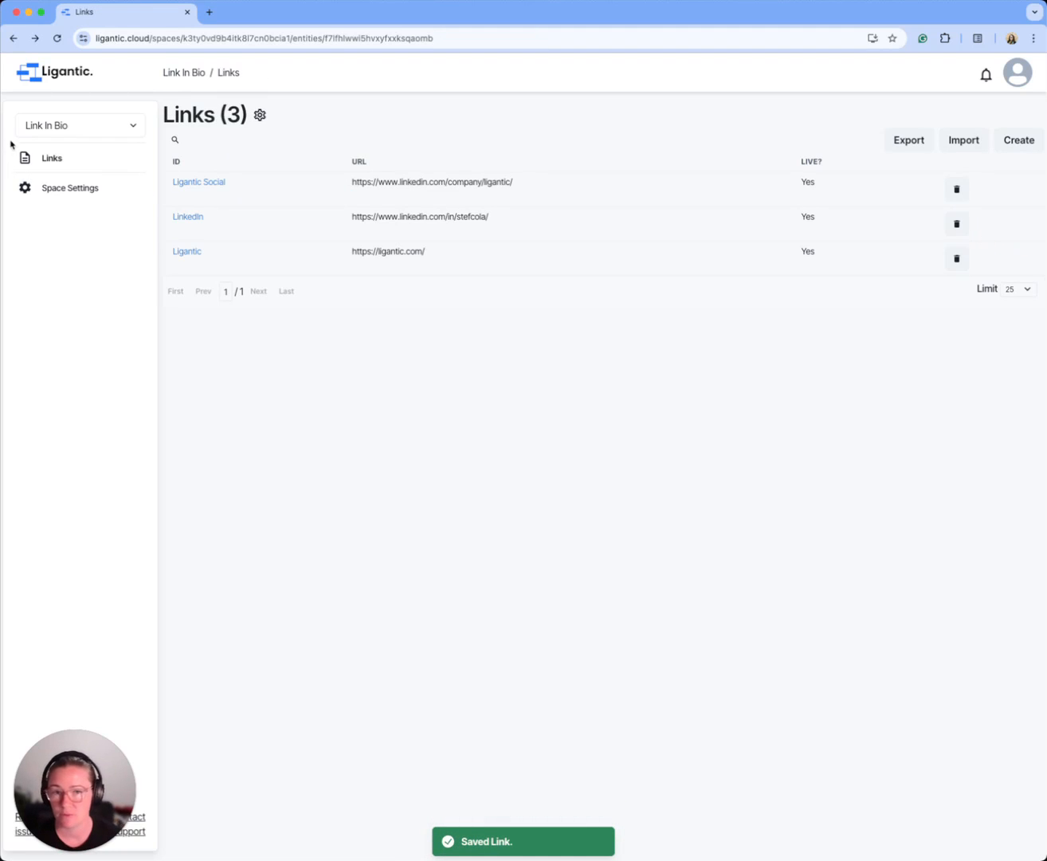
Step: Start a new schema in the space settings and name it "Profile"
left_click(75, 191)
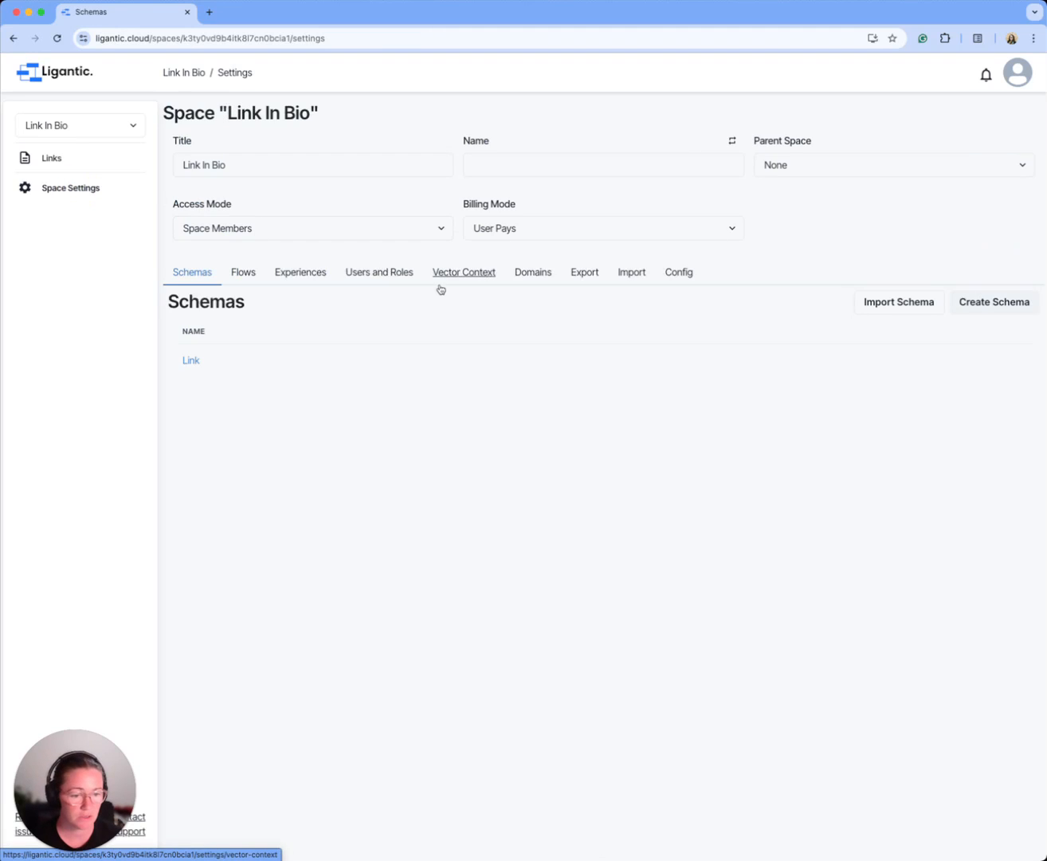
left_click(1002, 309)
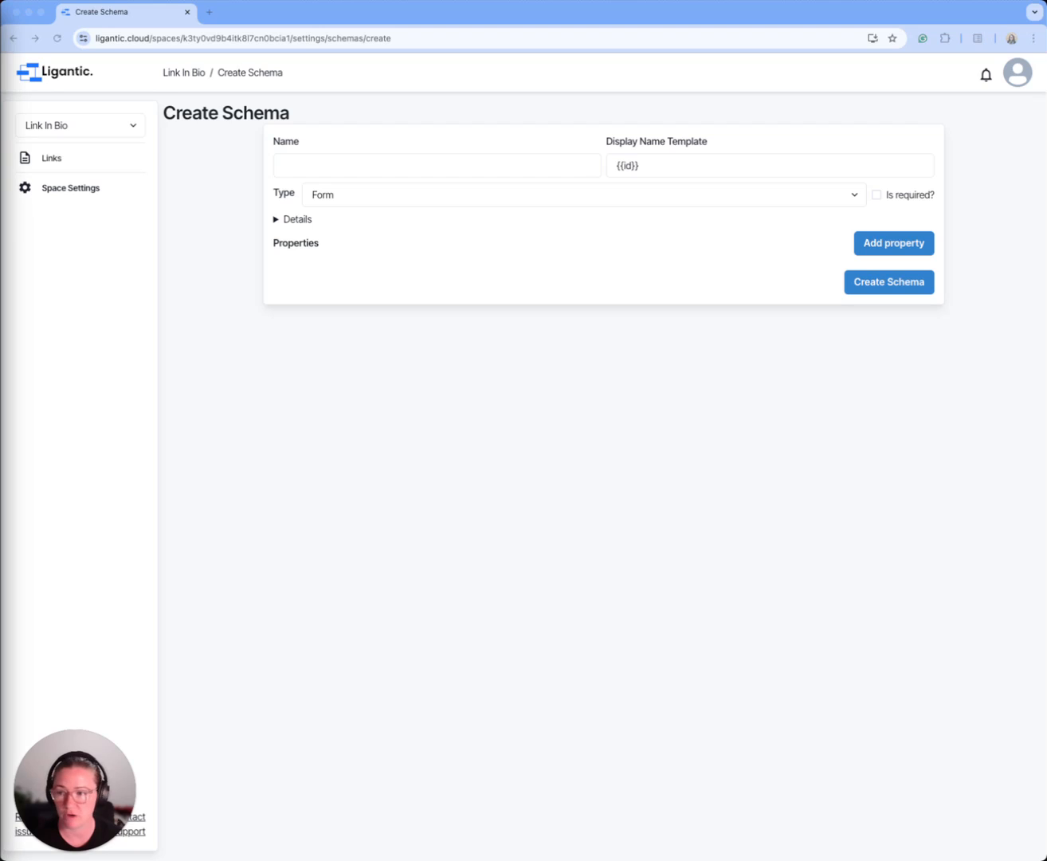
left_click(369, 165)
type("Profile")
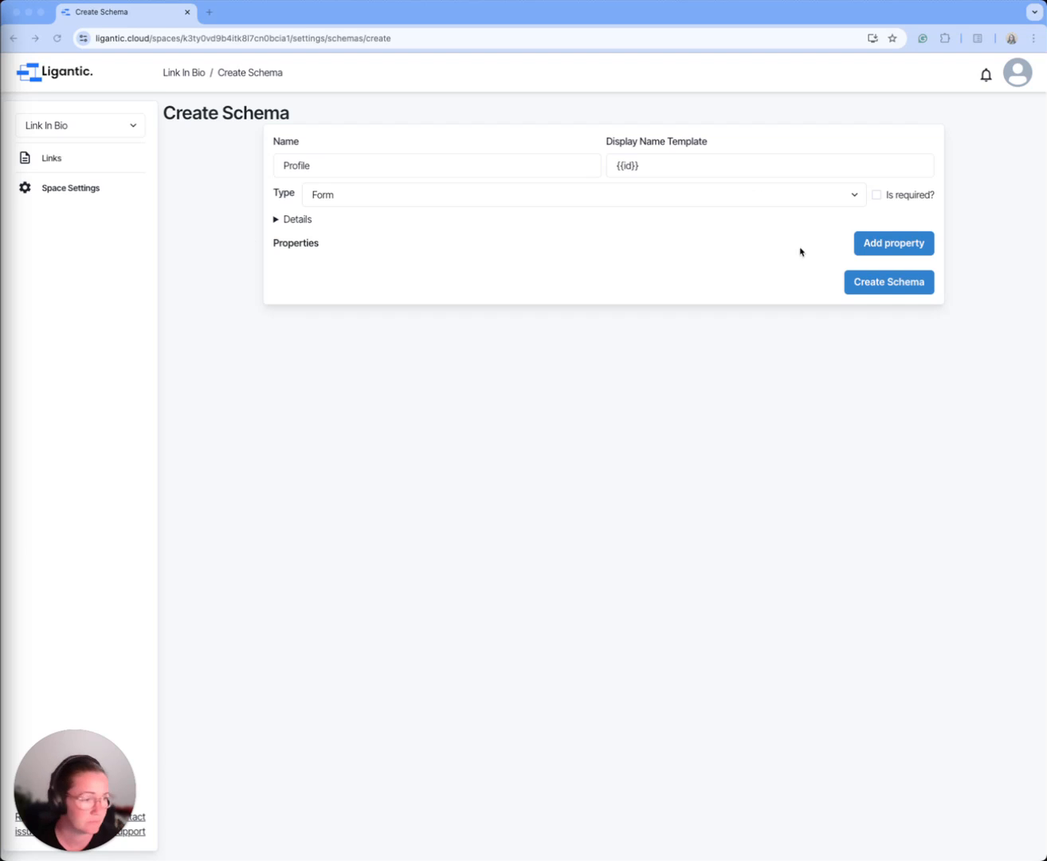
Step: Add two Text properties named "Title" and "Subtitle" to the Profile schema
left_click(884, 242)
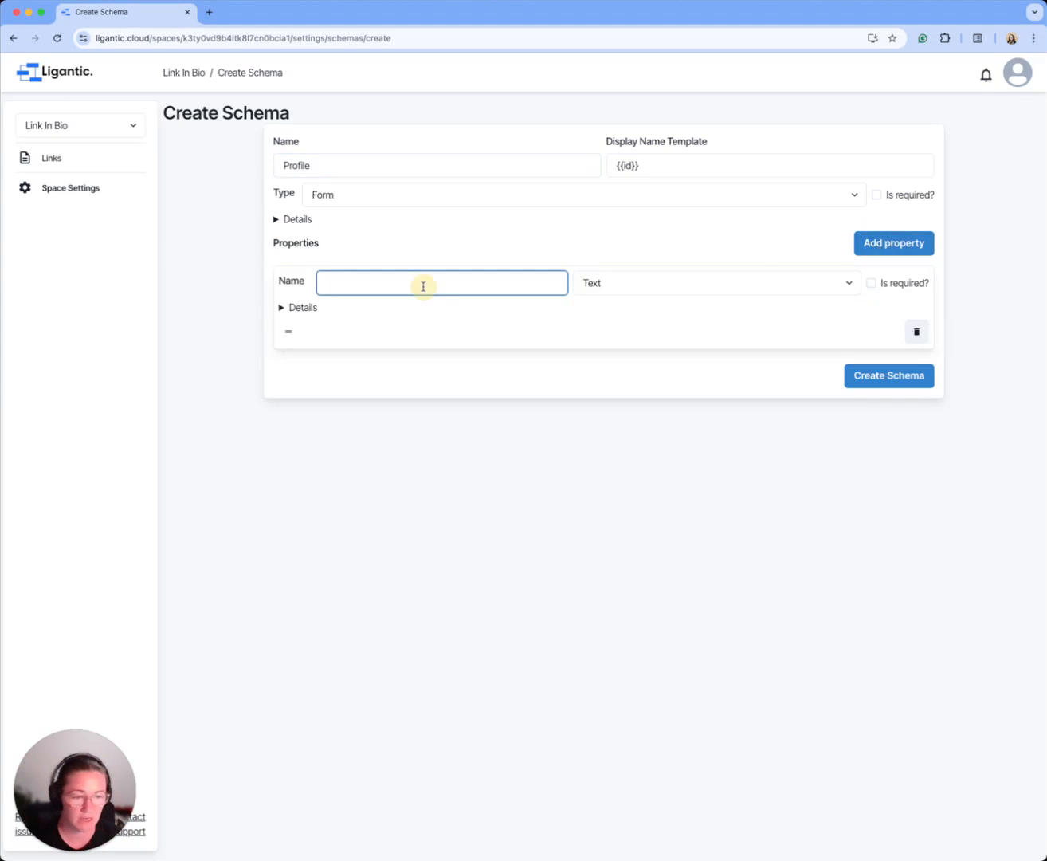
type("He")
key("BackSpace")
key("BackSpace")
type("Title")
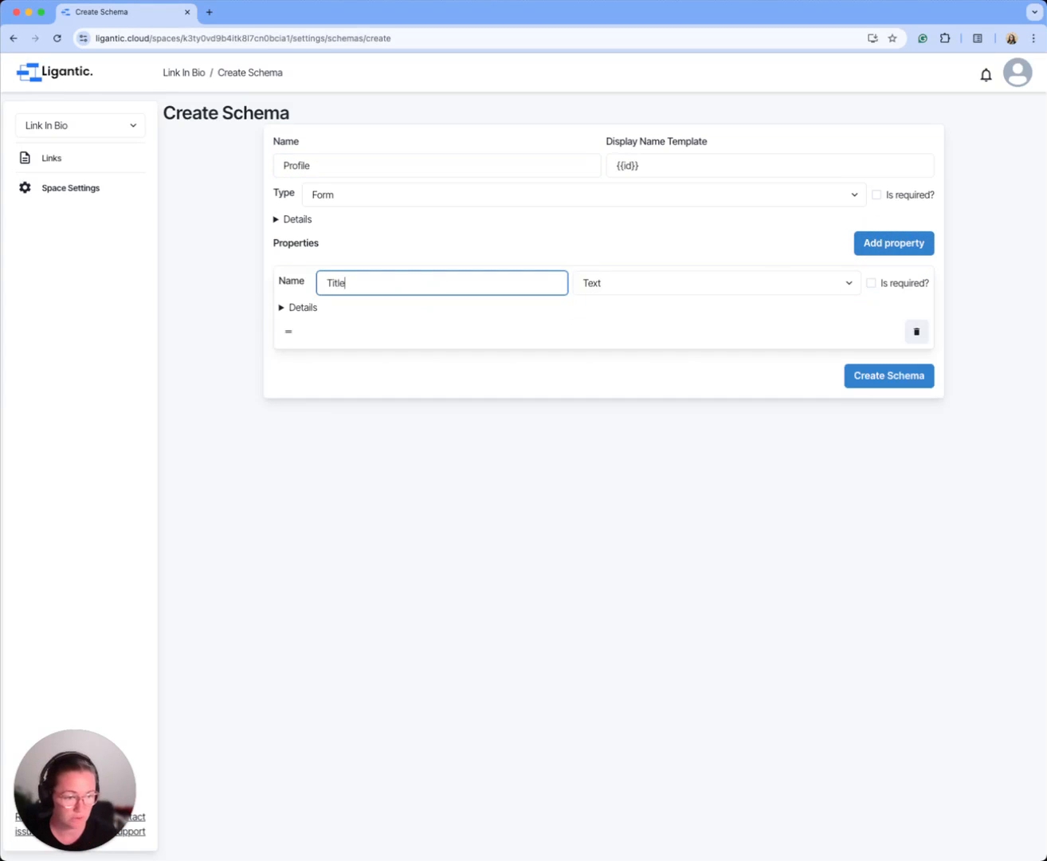
left_click(887, 243)
type("Subtitle")
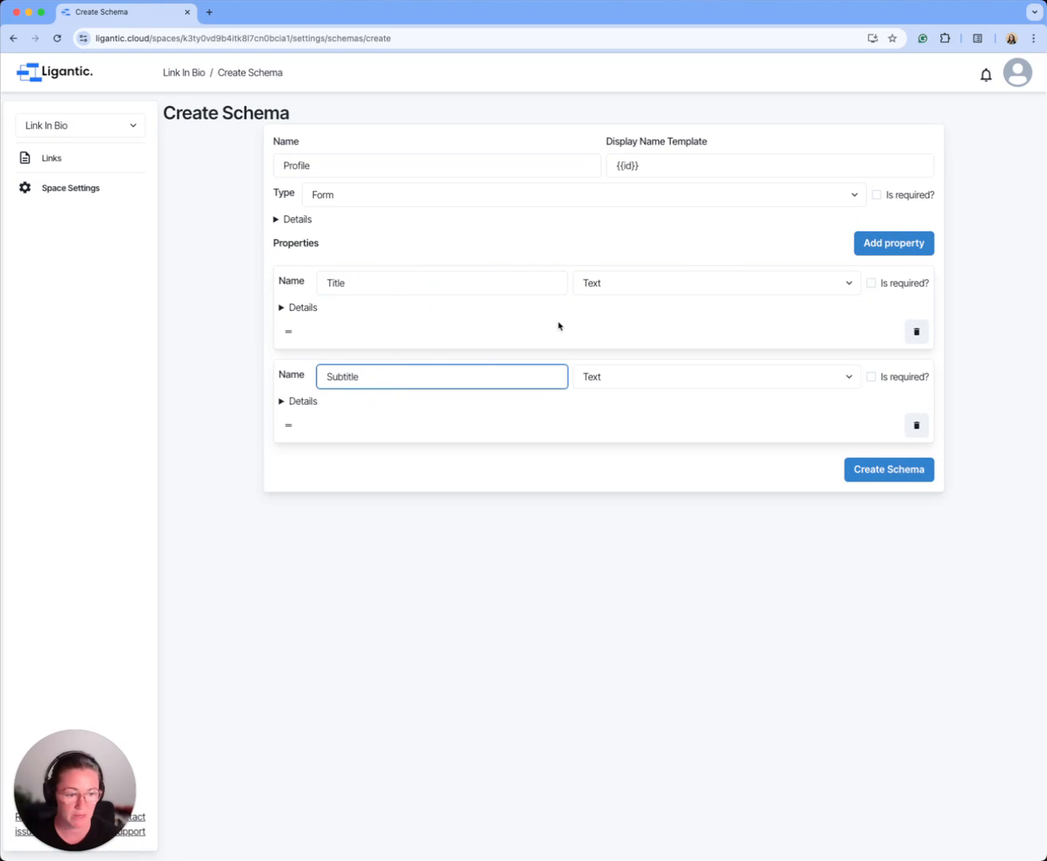
Step: Add a "Display Picture" property of type File that allows Image files and displays a media preview
left_click(913, 247)
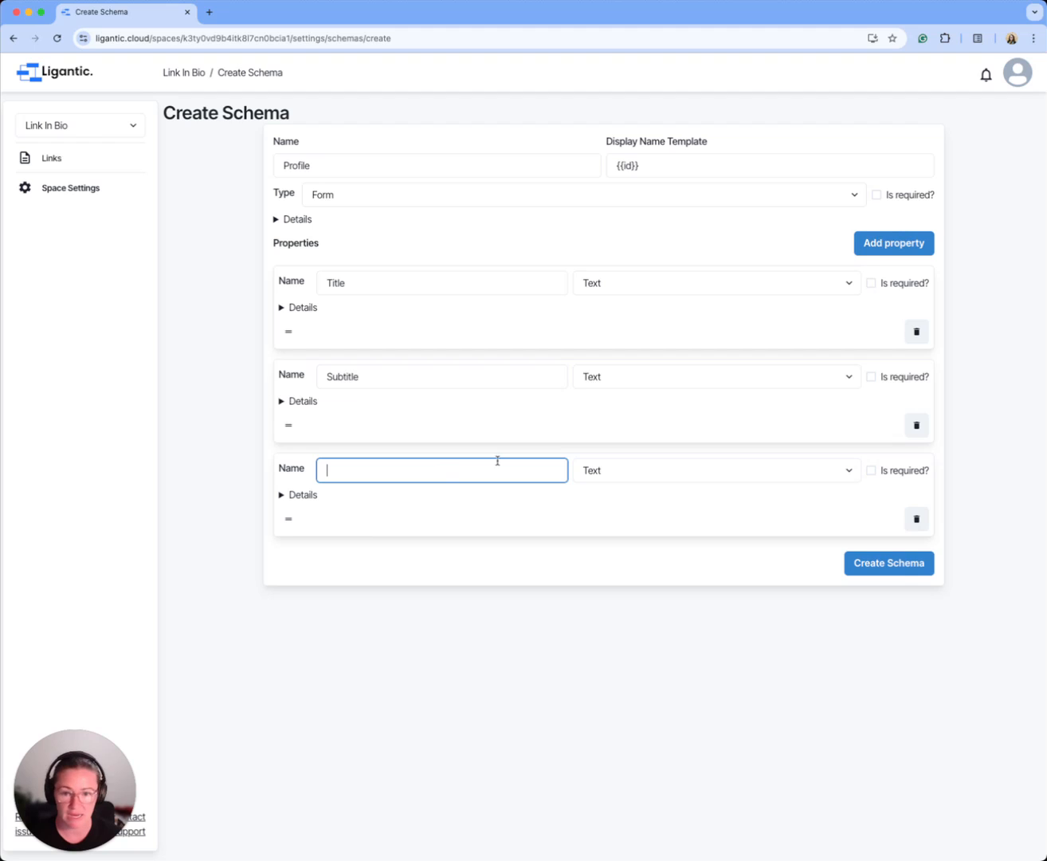
type("Display Picture")
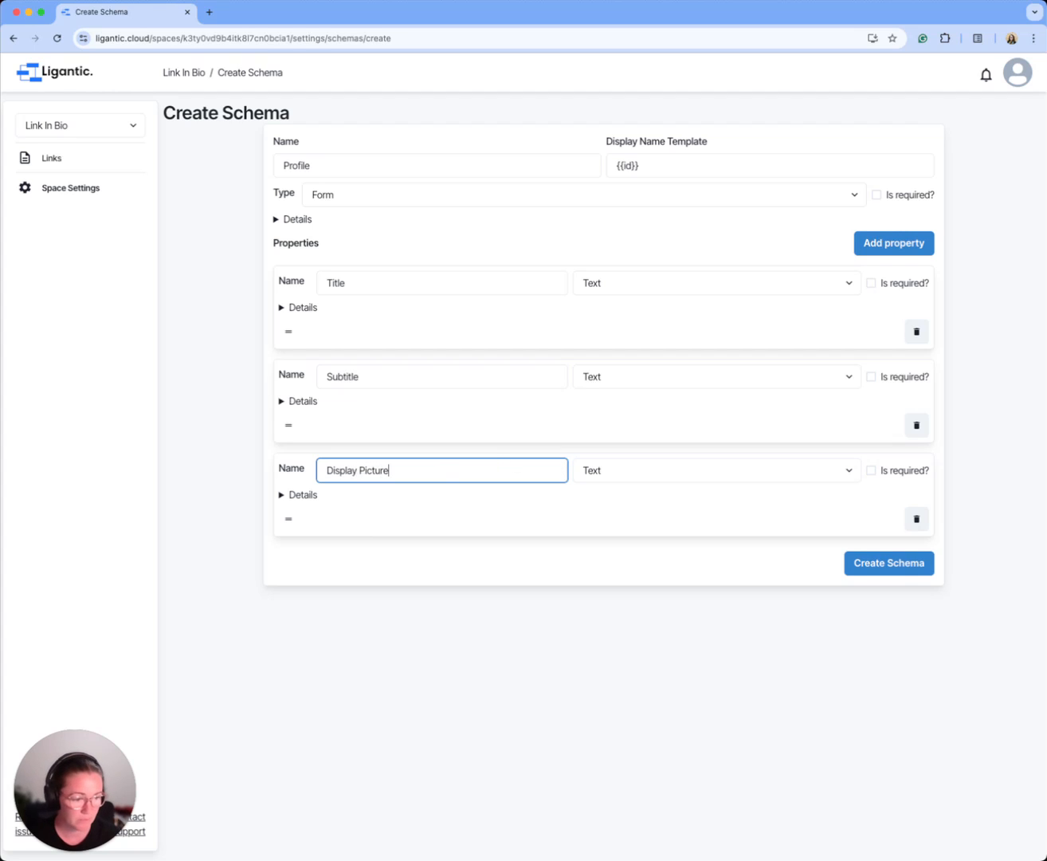
left_click(613, 470)
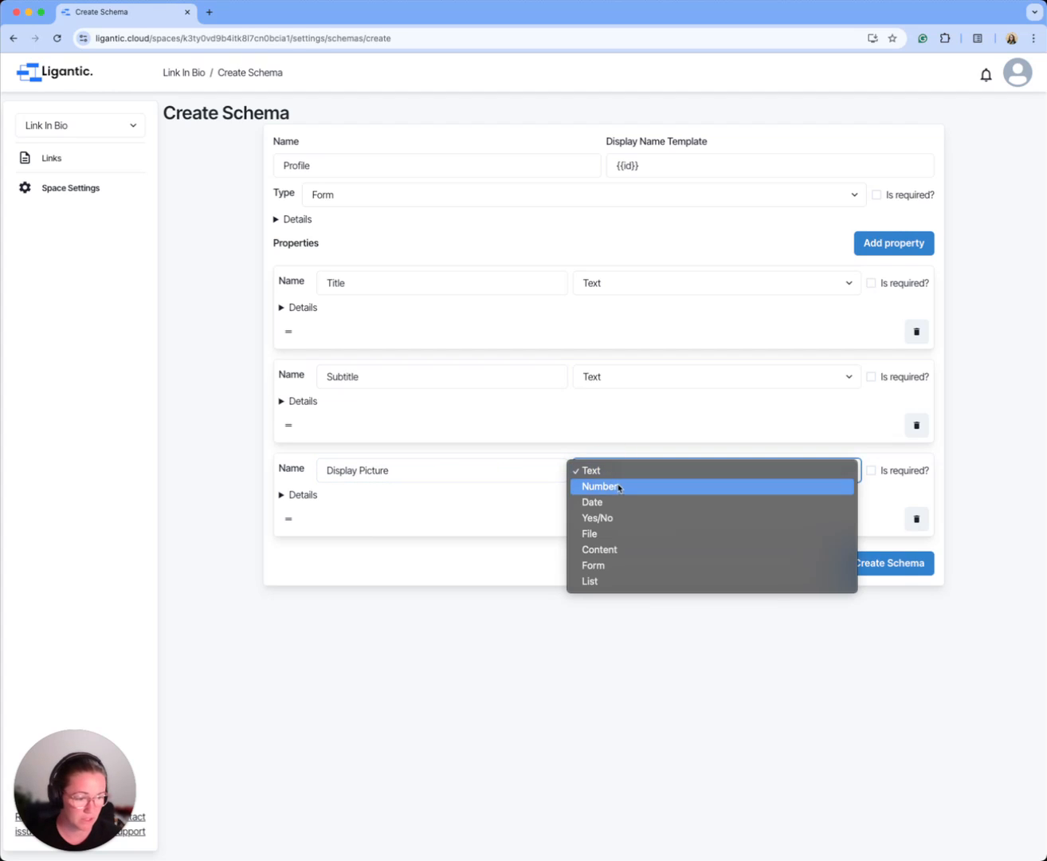
left_click(606, 535)
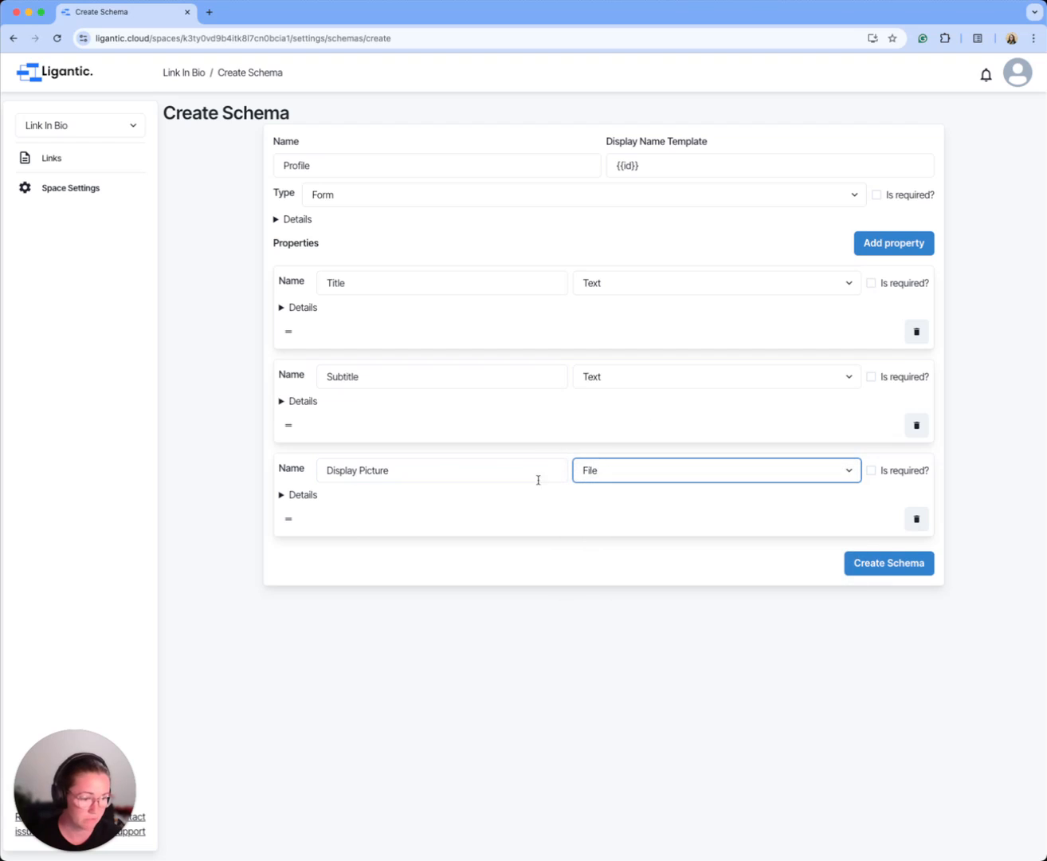
left_click(280, 495)
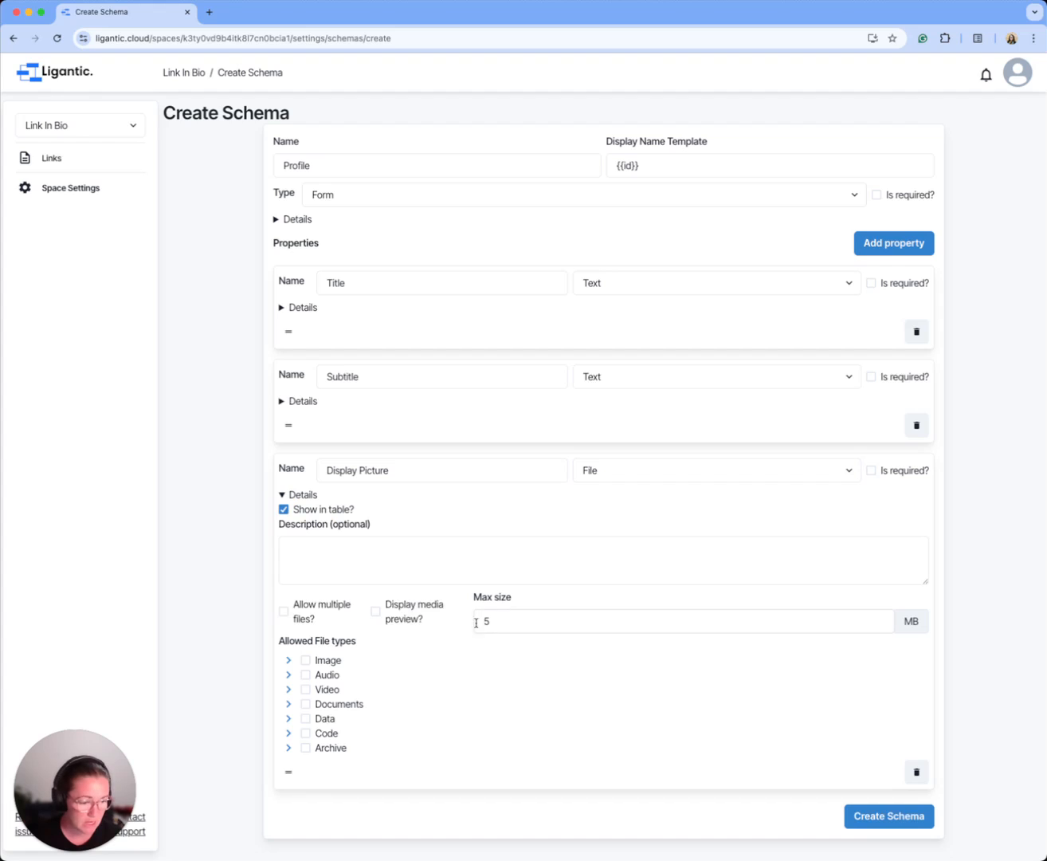
left_click(306, 662)
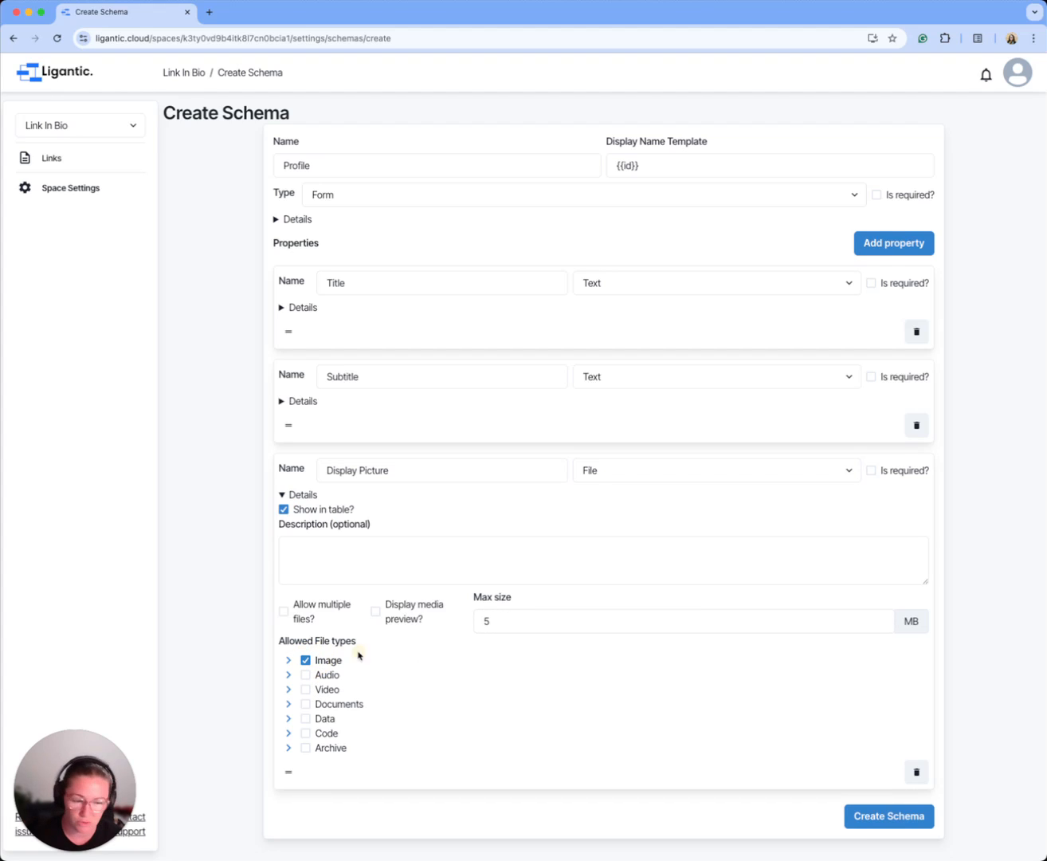
left_click(375, 611)
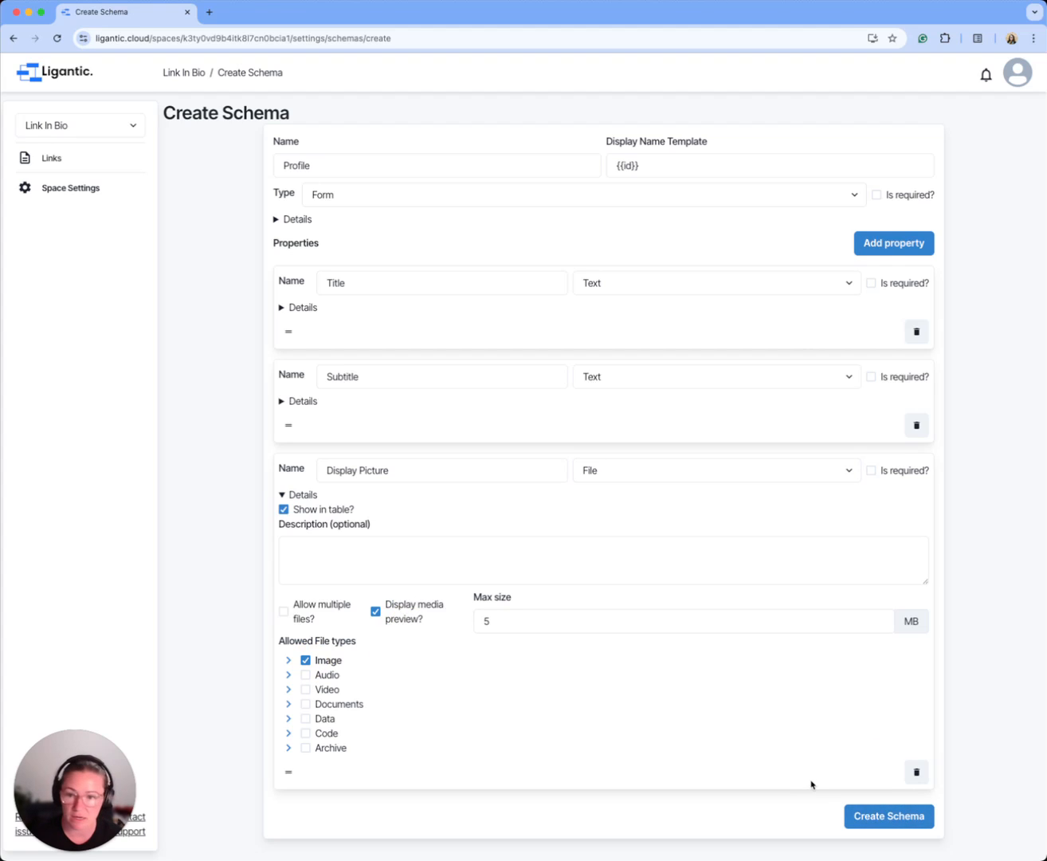
Step: Set the Profile schema's display name template to {{Title}}
double_click(332, 283)
key("ctrl+c")
double_click(629, 165)
key("ctrl+v")
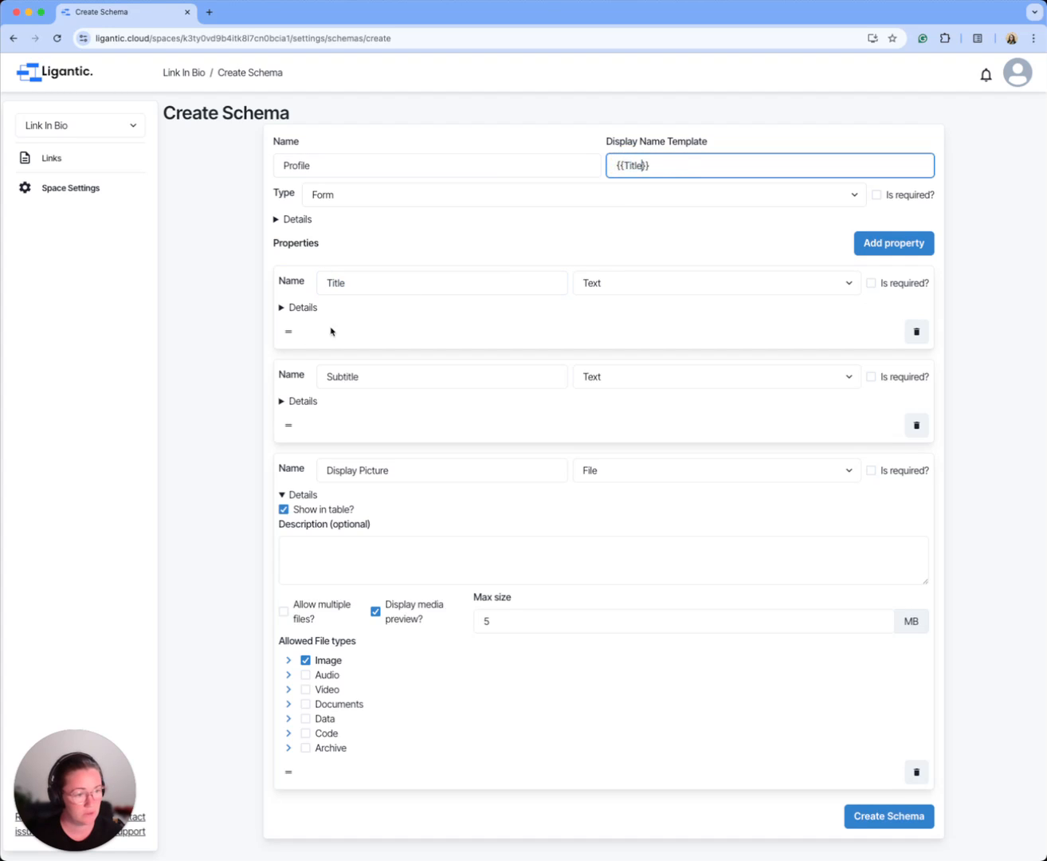
Step: Turn off showing the Title property in the table and create the Profile schema
left_click(283, 307)
left_click(282, 309)
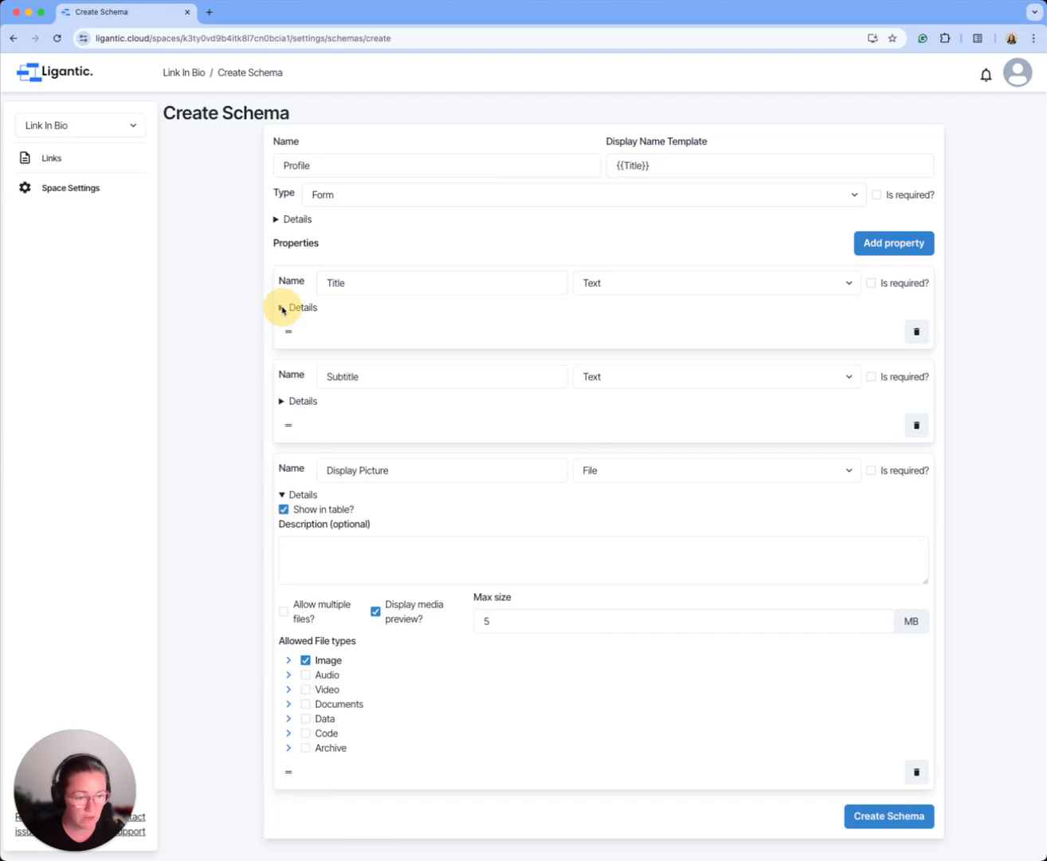
left_click(886, 821)
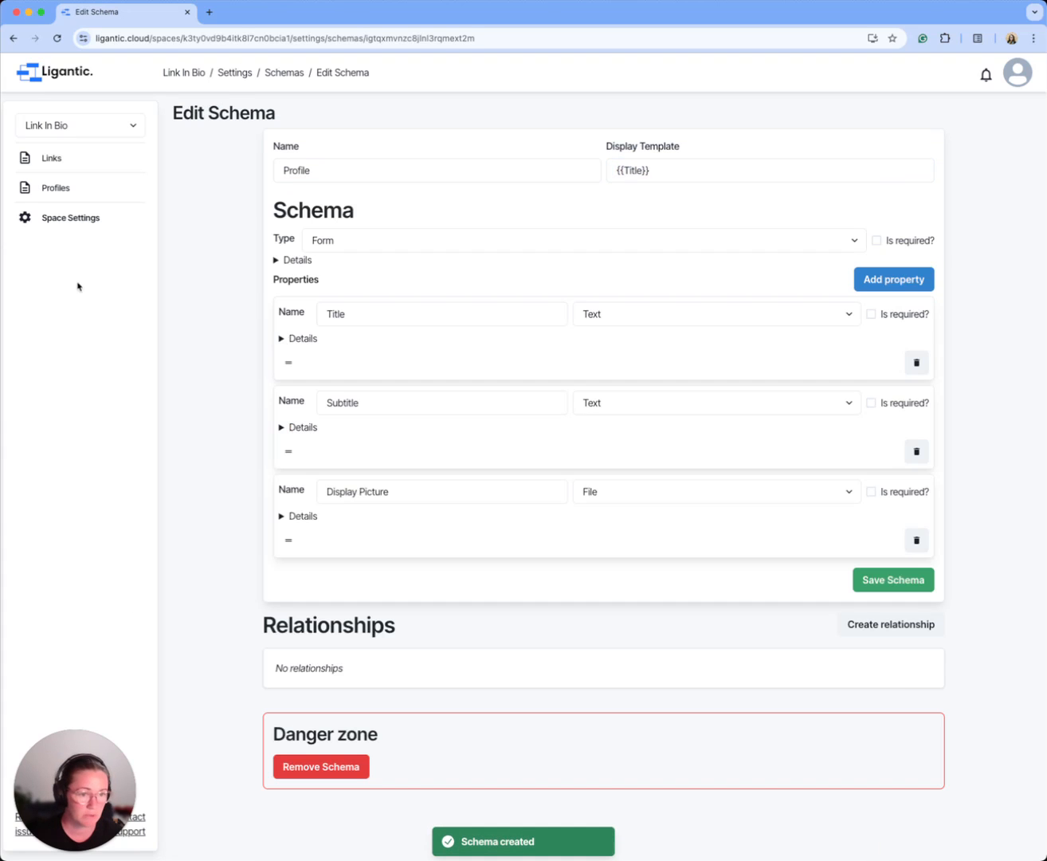
Step: Start a new profile with the owner's first name as the title and a personal welcome message as the subtitle
left_click(59, 191)
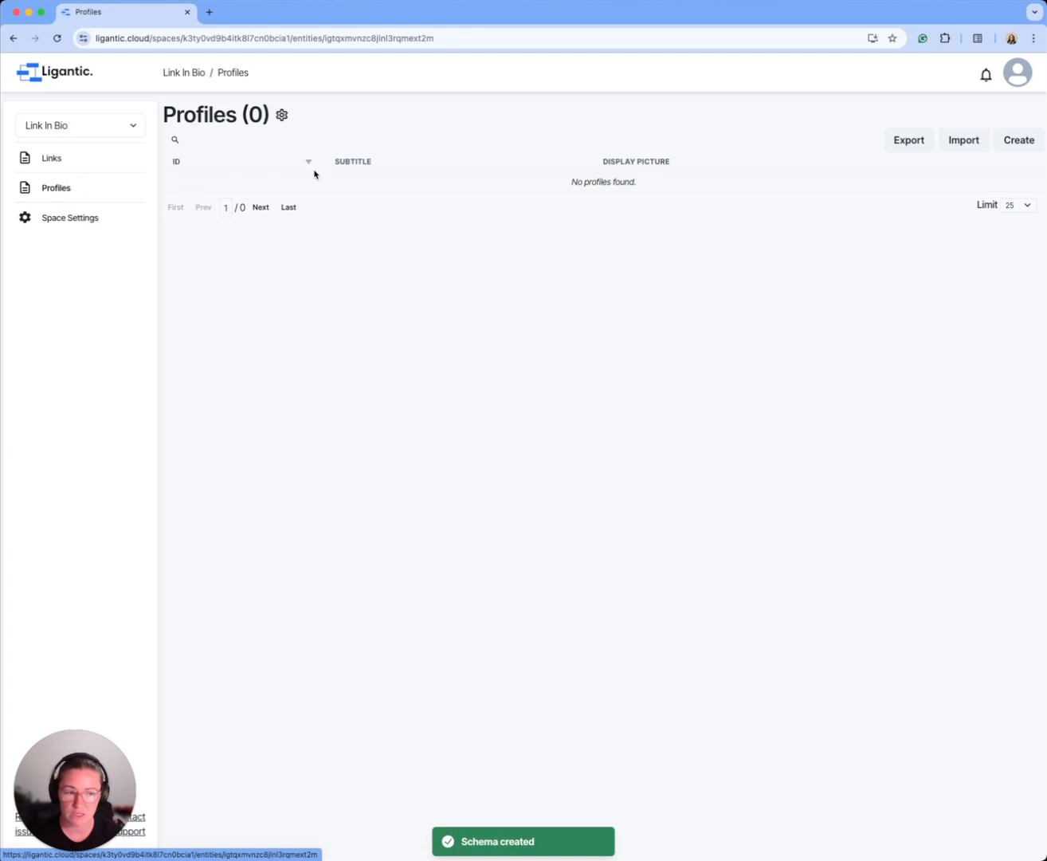
left_click(1020, 140)
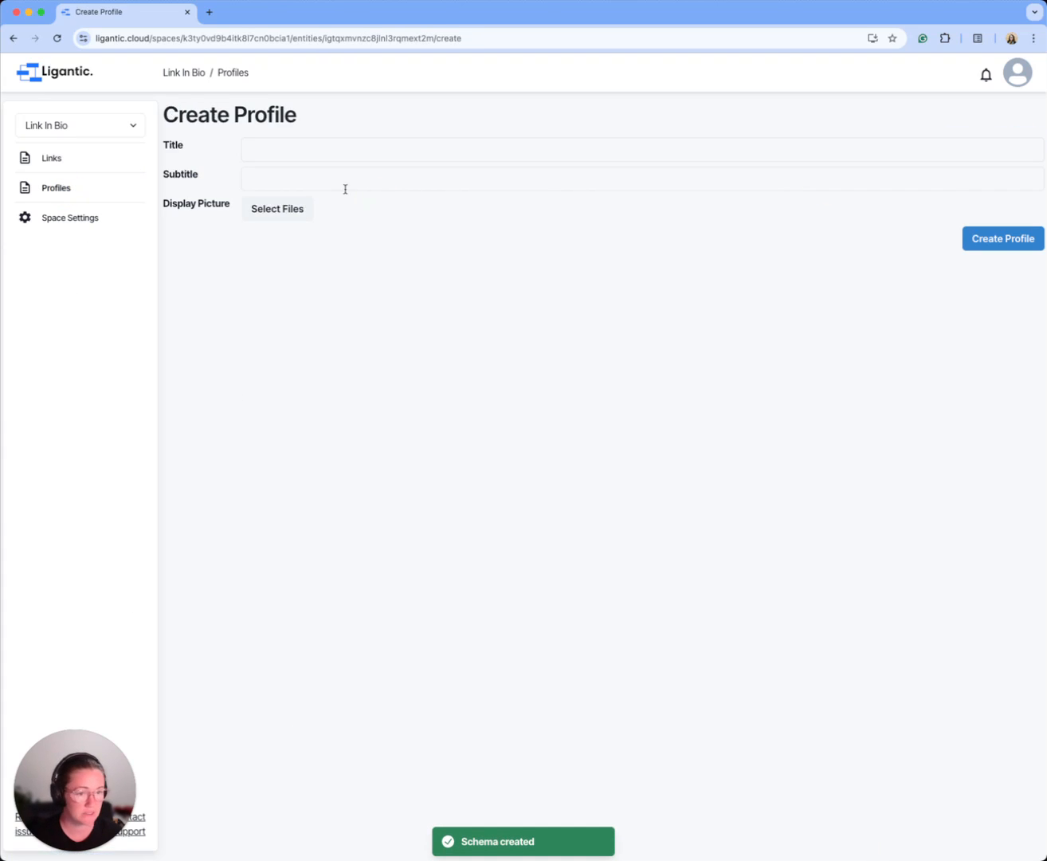
left_click(305, 161)
type("Stef")
key("Tab")
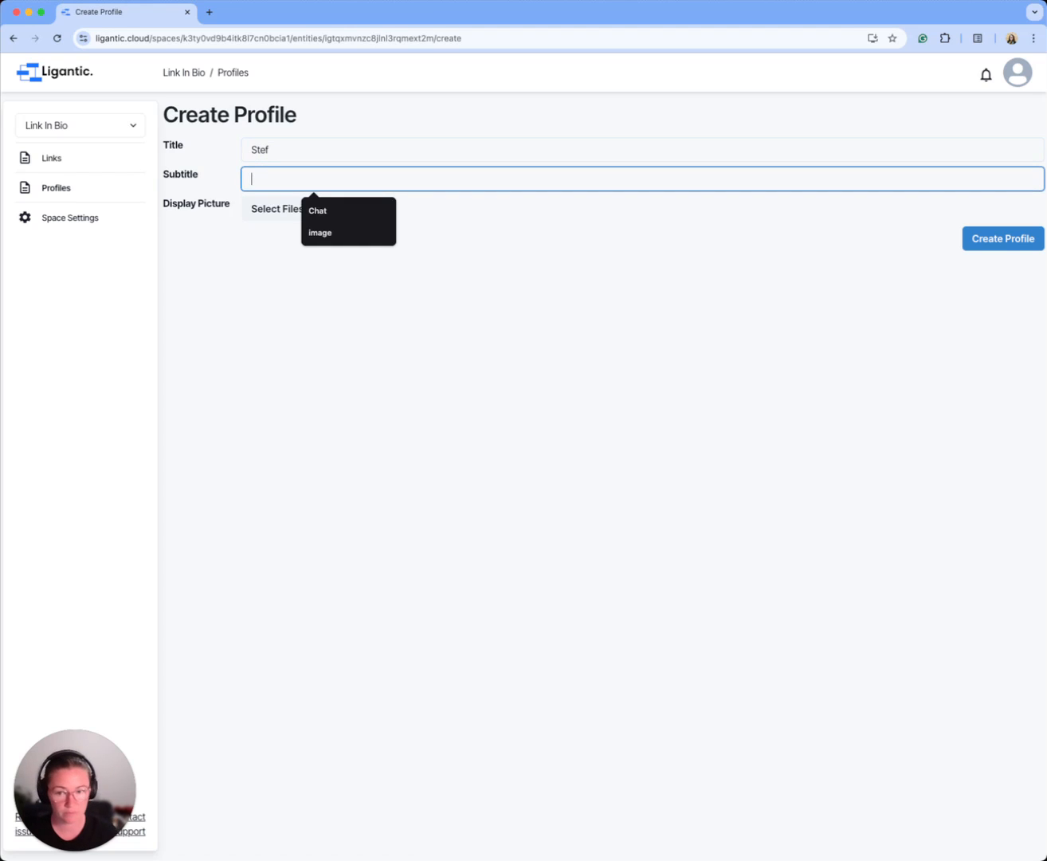
type("Welcome to Stef's World")
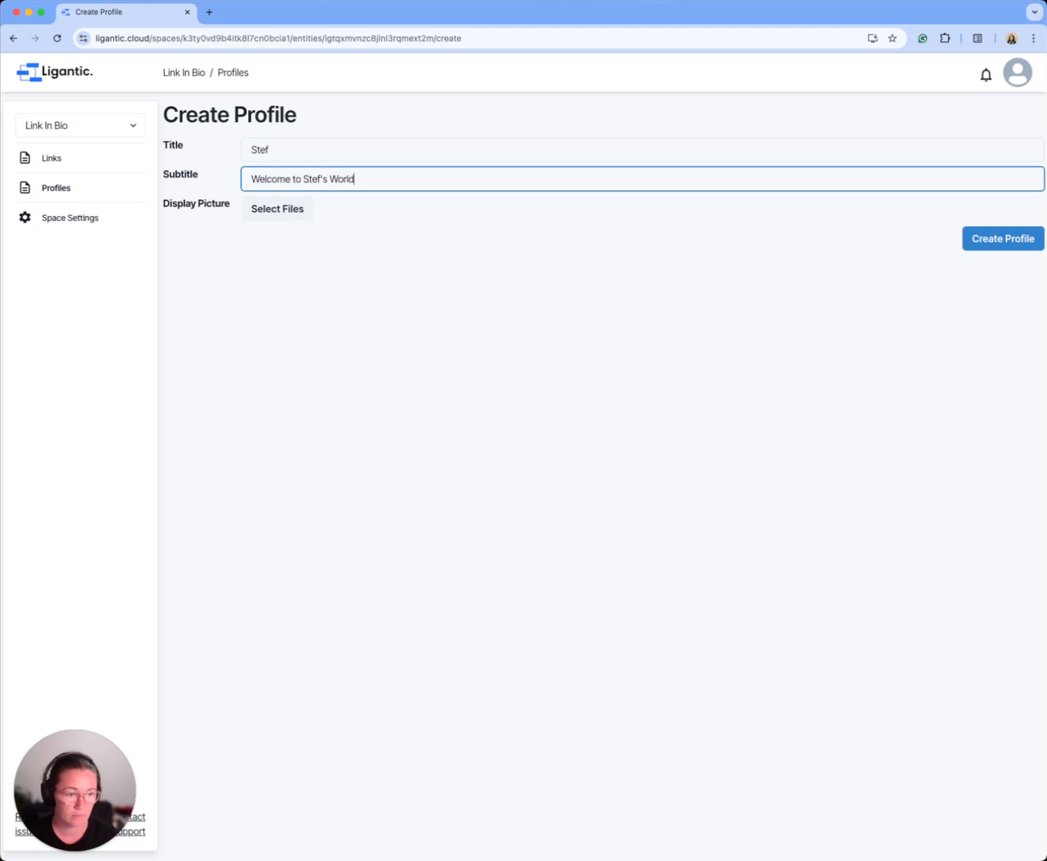
Step: Add the "smallest" 2024 portrait PNG from Downloads as the display picture, then create and save the profile
left_click(288, 220)
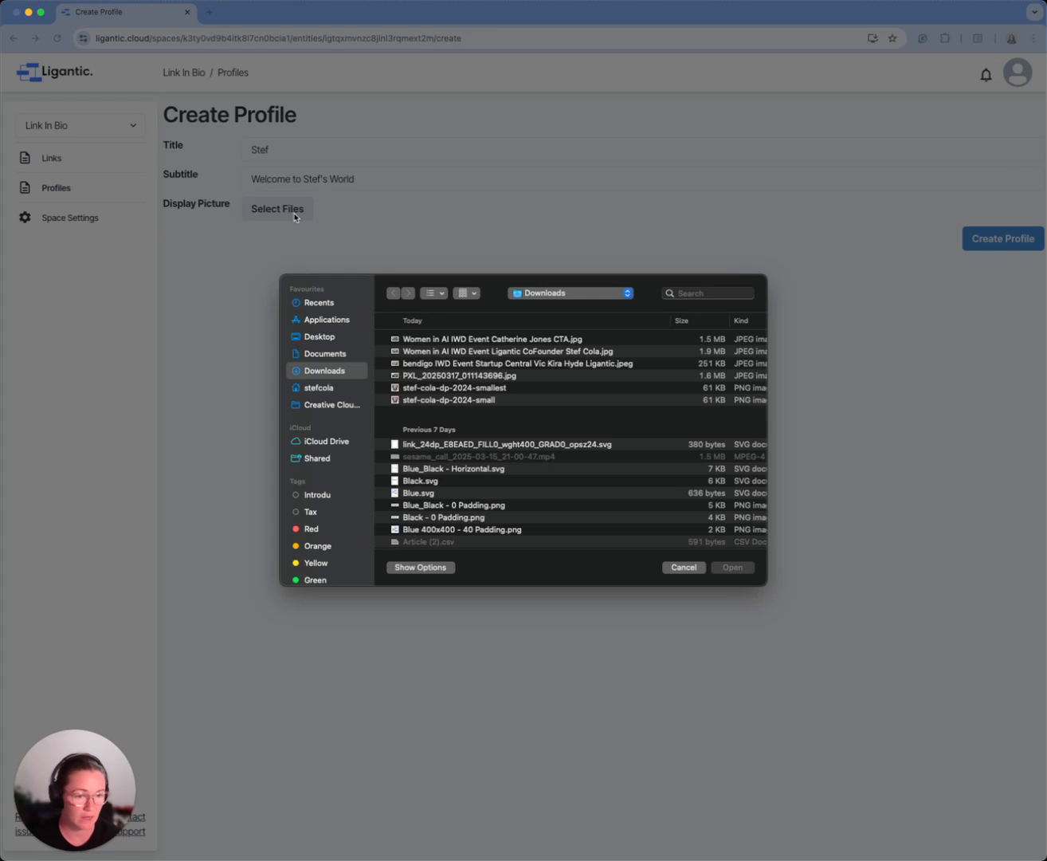
left_click(463, 389)
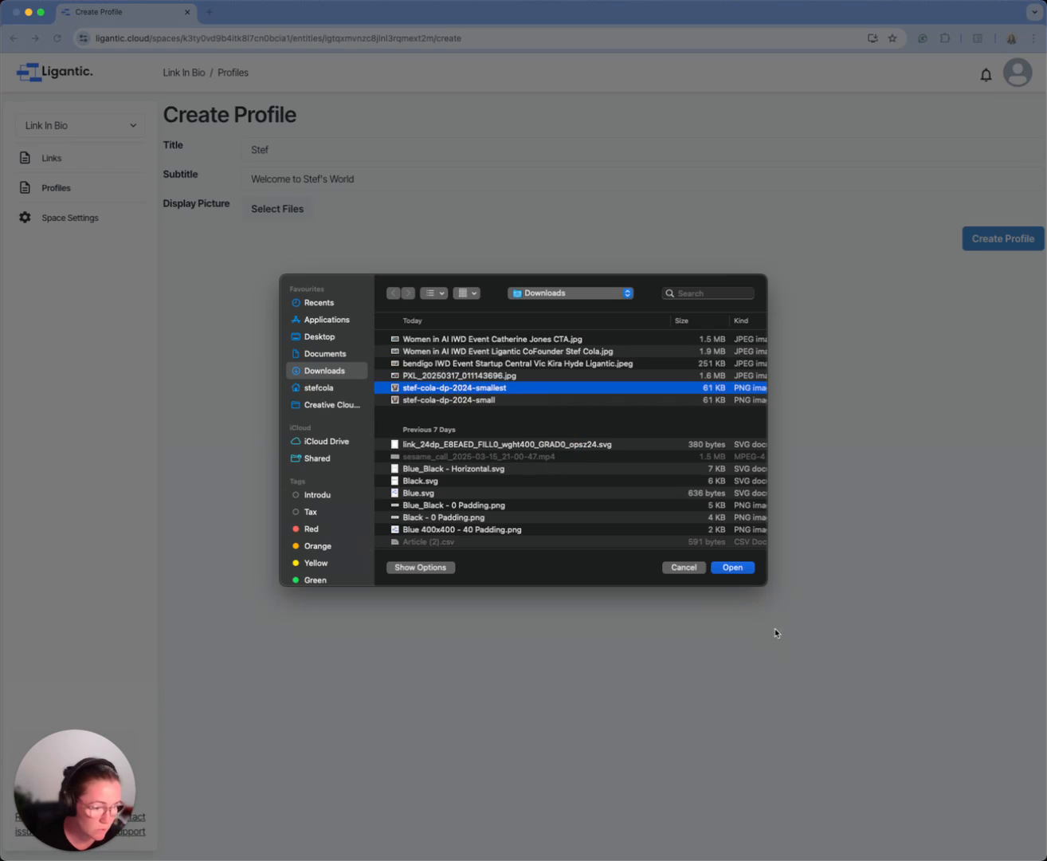
left_click(732, 567)
left_click(1018, 375)
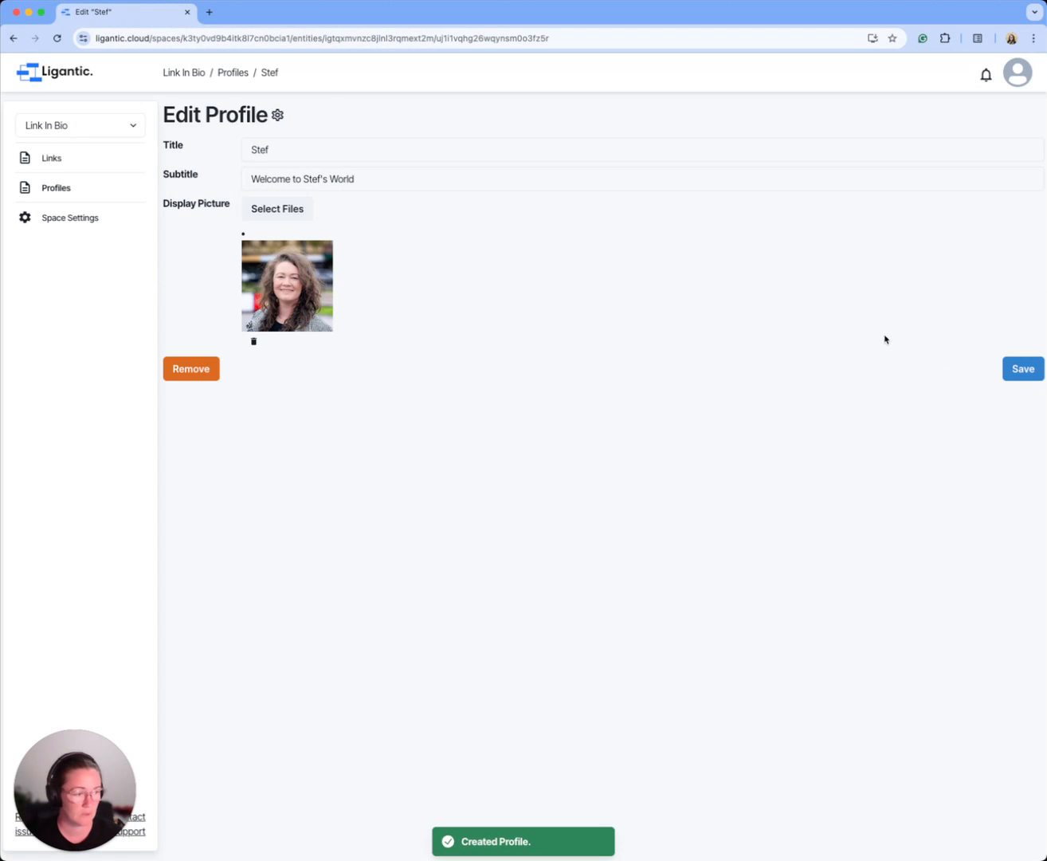
left_click(1031, 376)
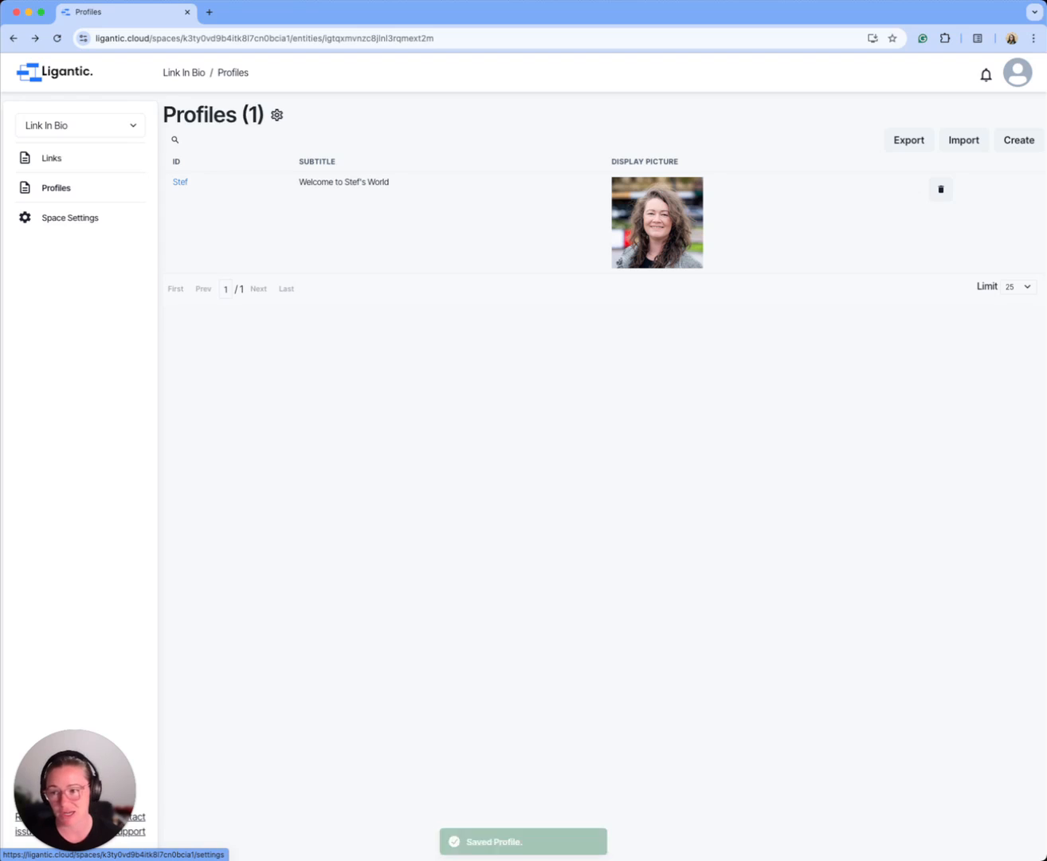
Step: Create an experience in the space settings with the name and title "Home" and an empty pathname
key("super+Tab")
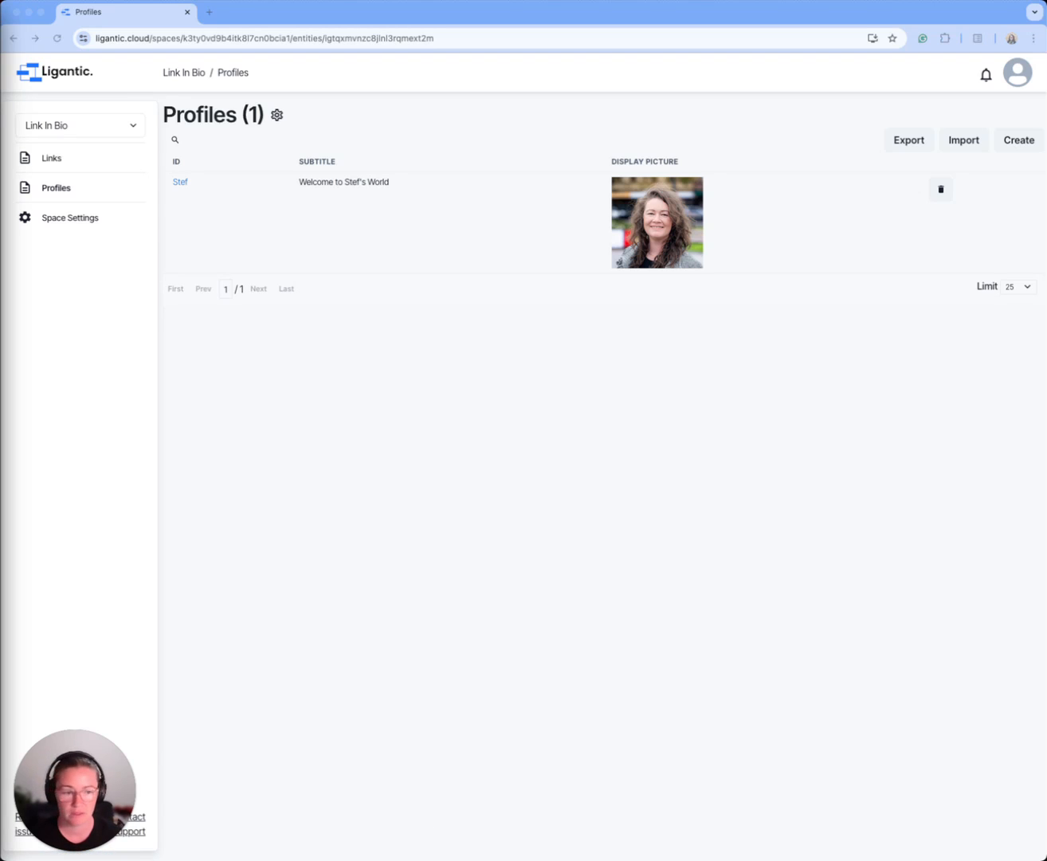
left_click(71, 217)
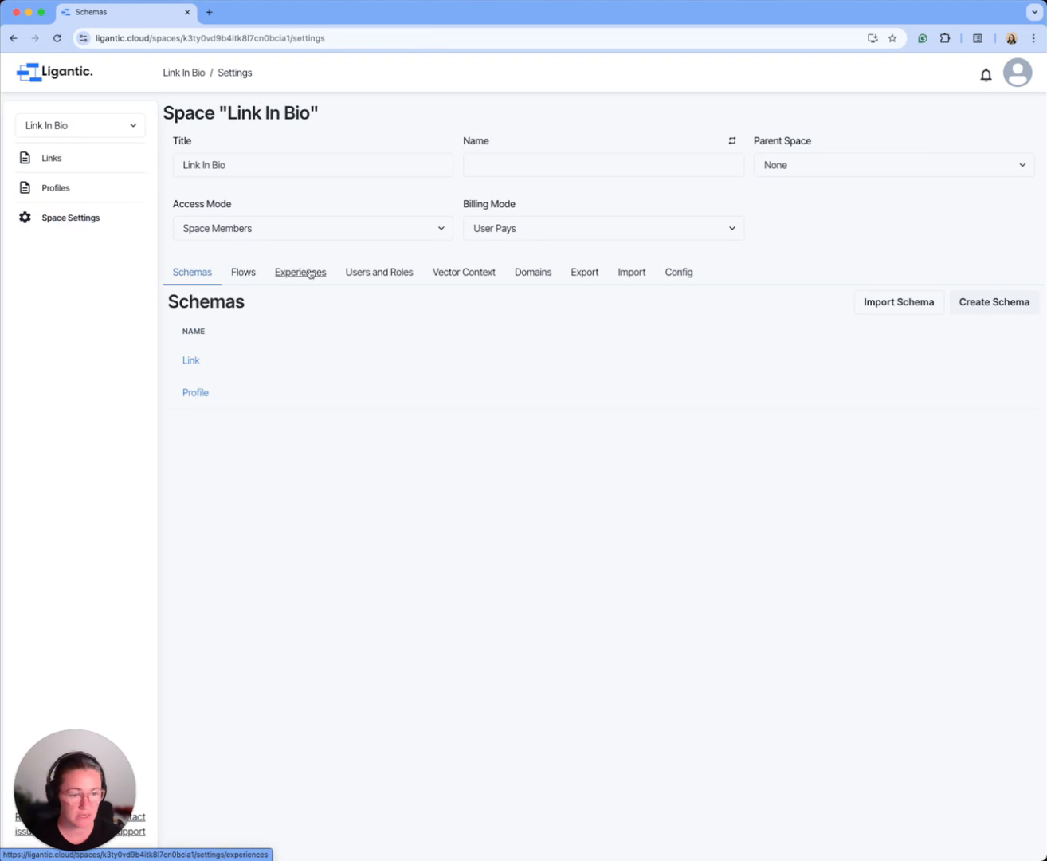
left_click(309, 273)
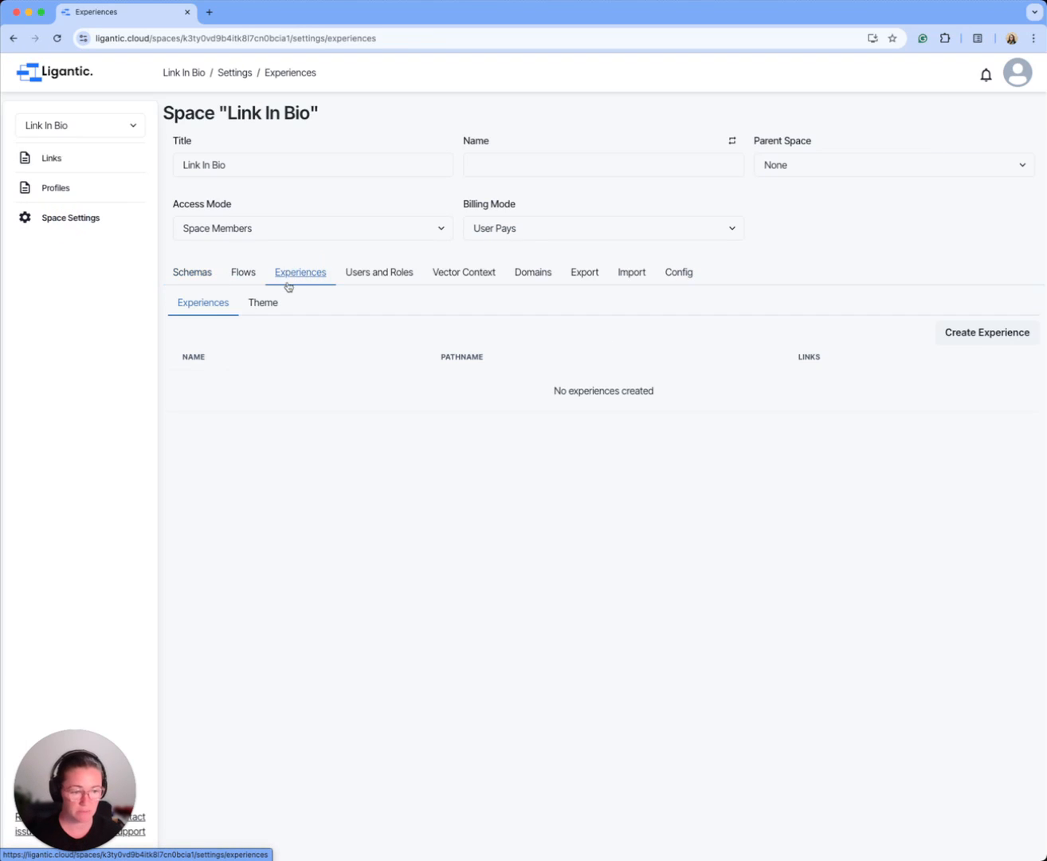
left_click(957, 346)
left_click(292, 198)
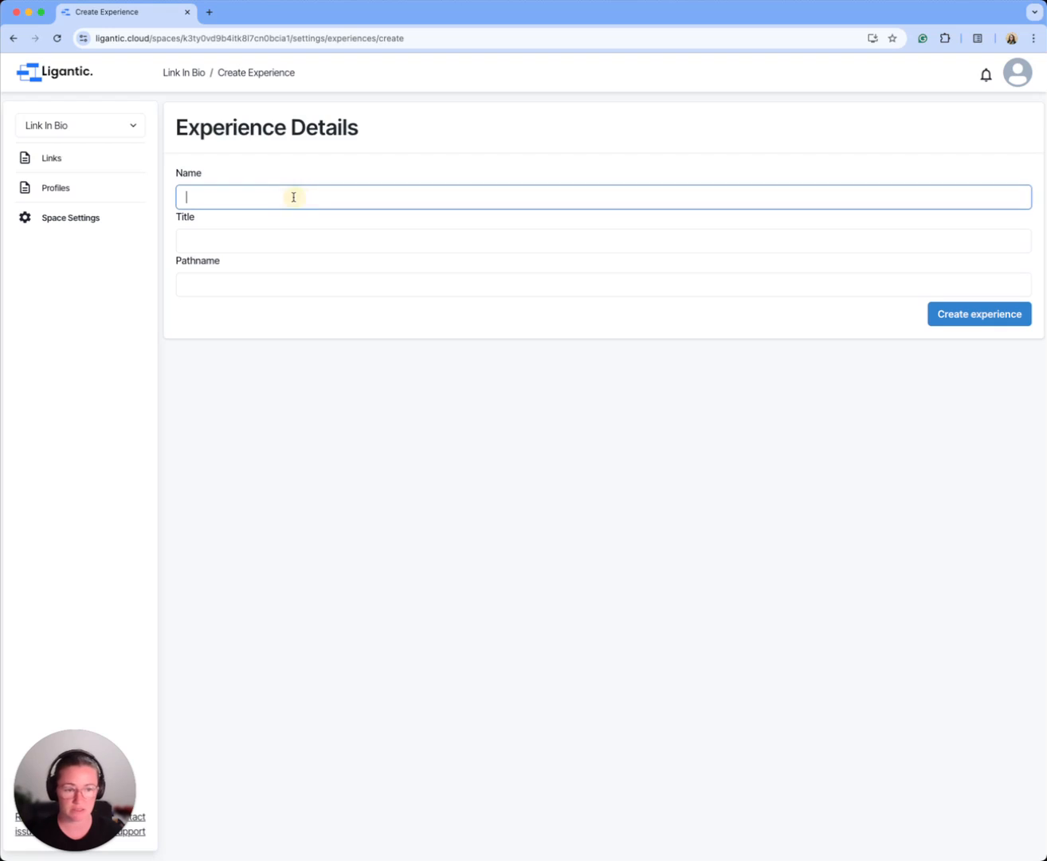
type("Home")
double_click(197, 285)
key("BackSpace")
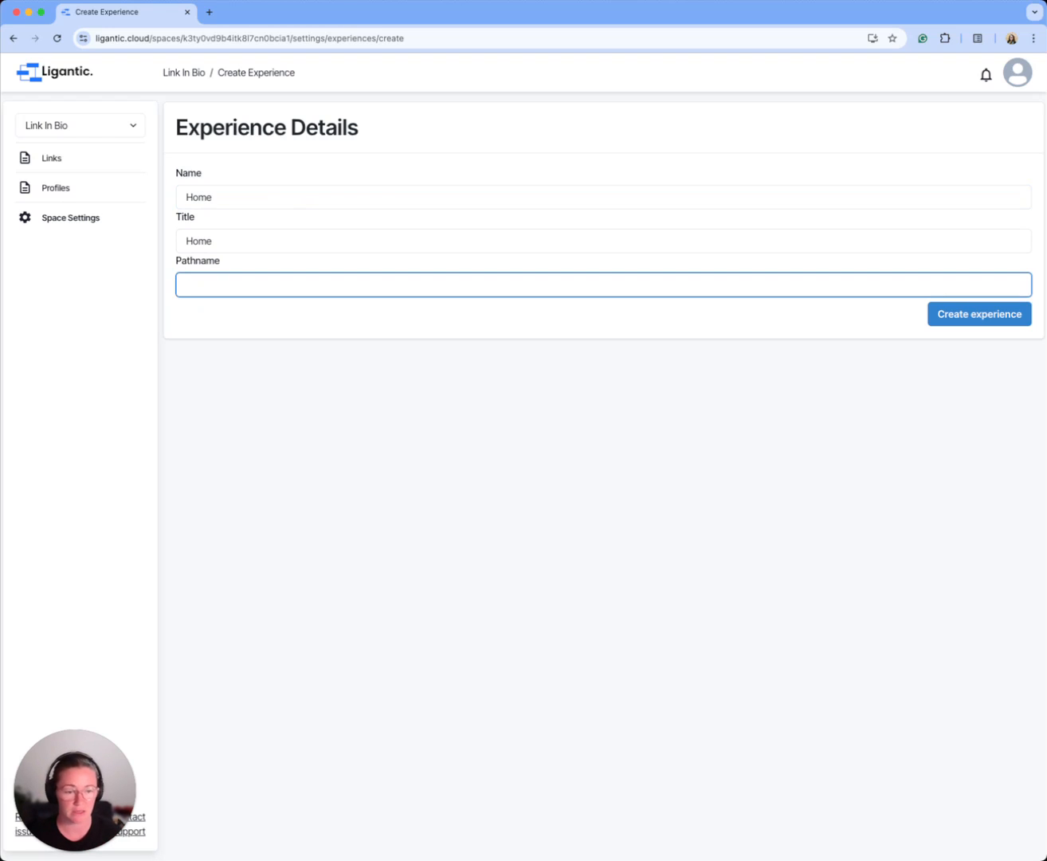
left_click(961, 313)
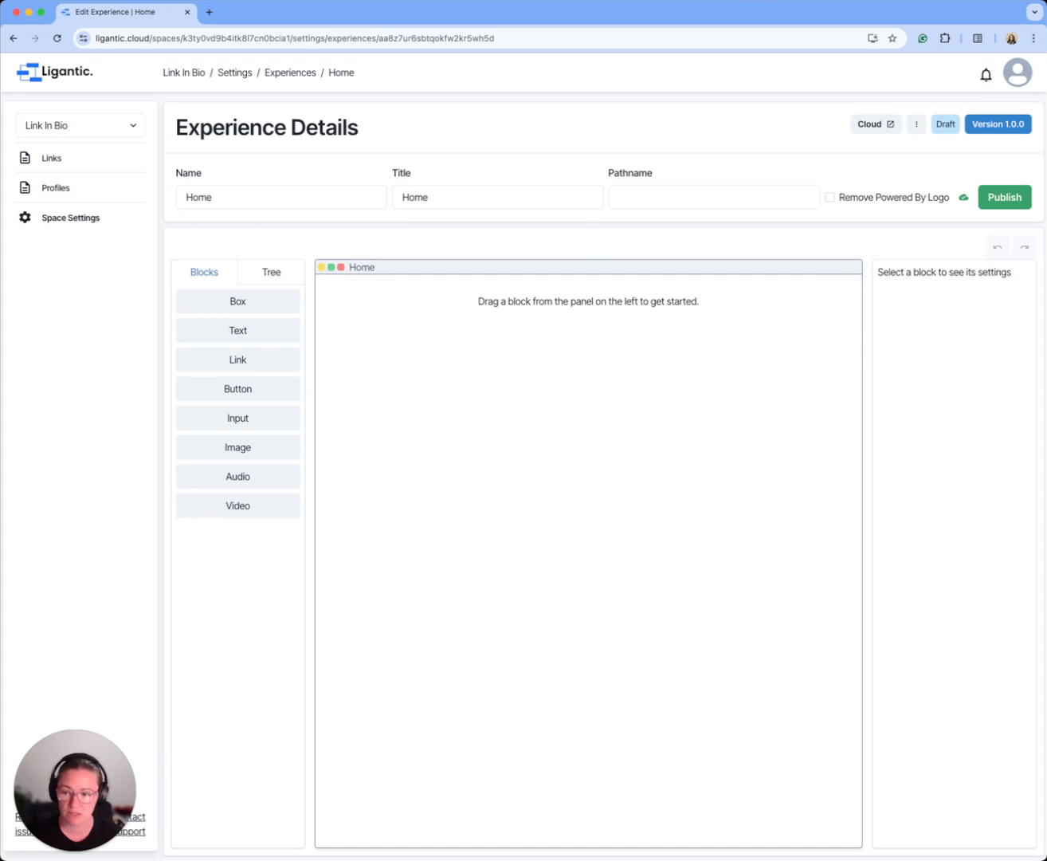
Step: Add a Box block to the empty Home canvas and set its Grow value to 1
left_click_drag(260, 301, 459, 301)
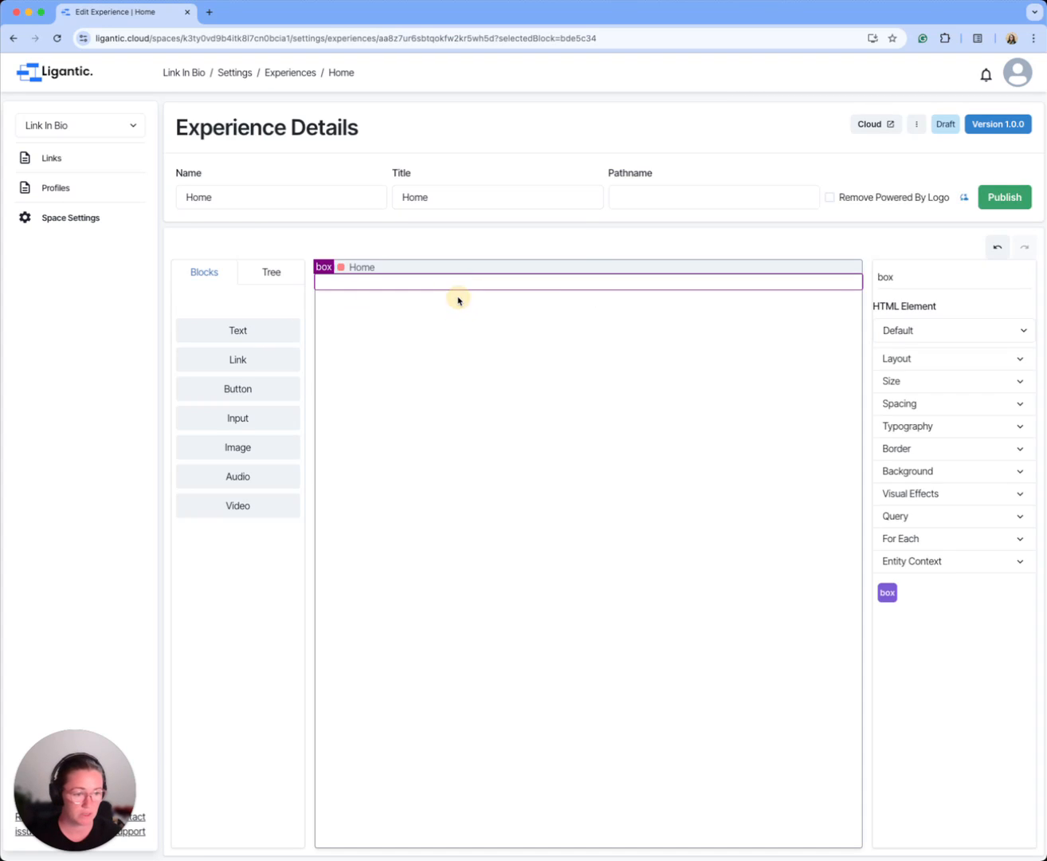
left_click(944, 385)
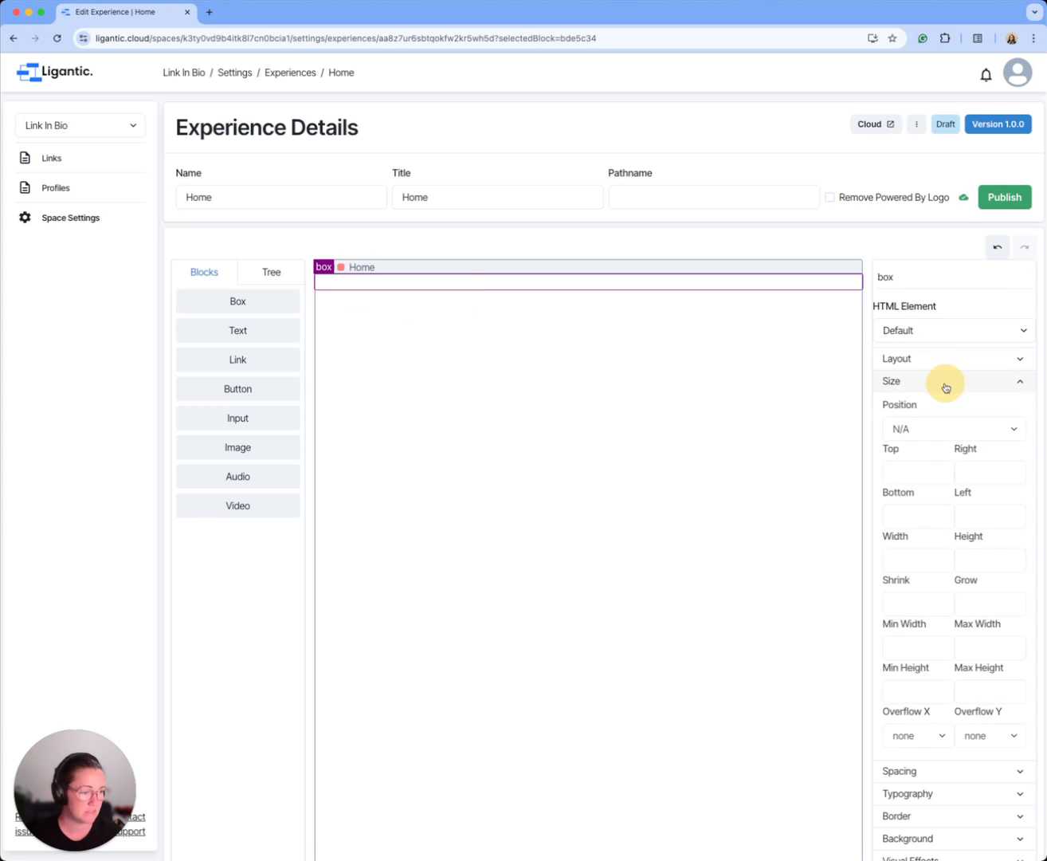
left_click(976, 603)
type("1")
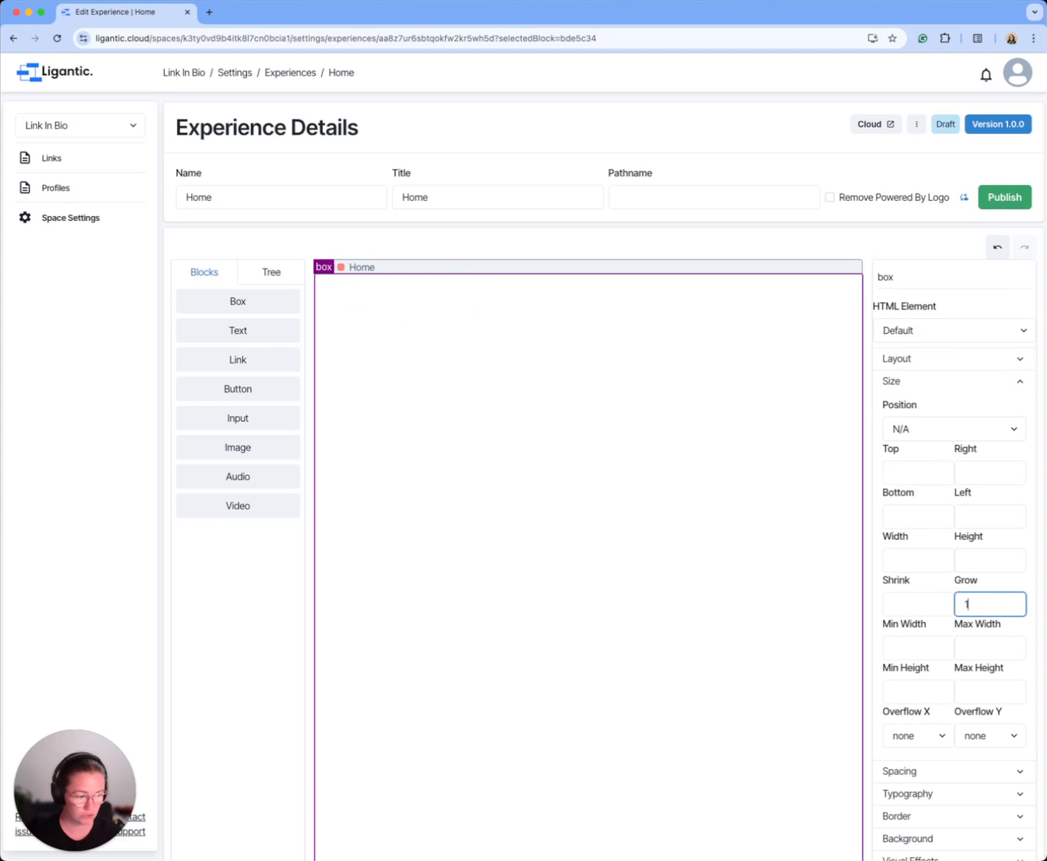
left_click(968, 384)
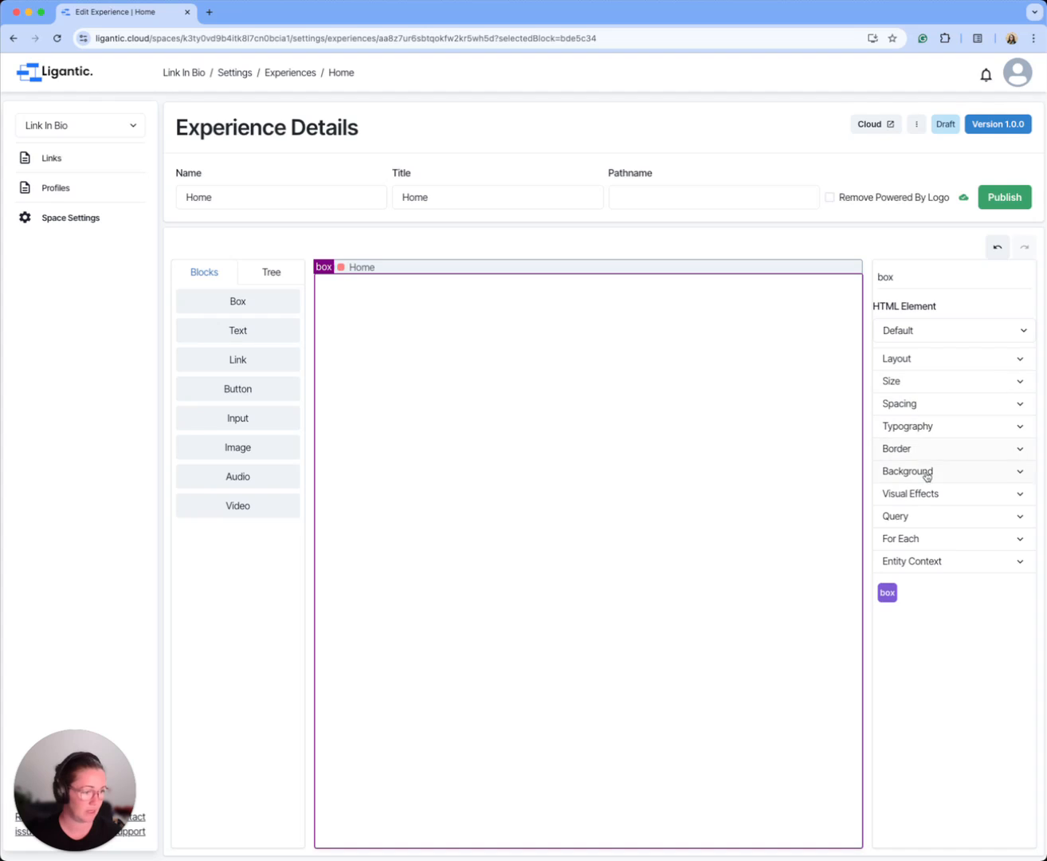
Step: Give the outer box a color background of #FCFCFC
left_click(926, 472)
key("super+Tab")
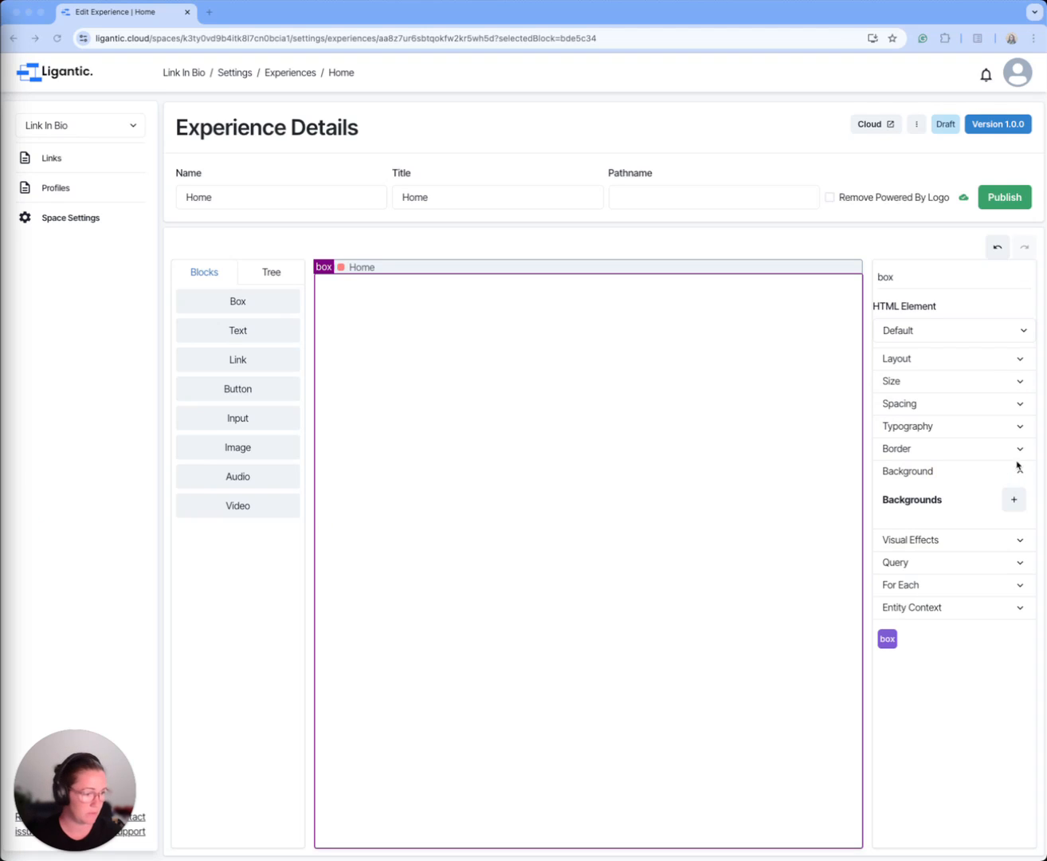
left_click(1011, 500)
left_click(1013, 500)
double_click(966, 528)
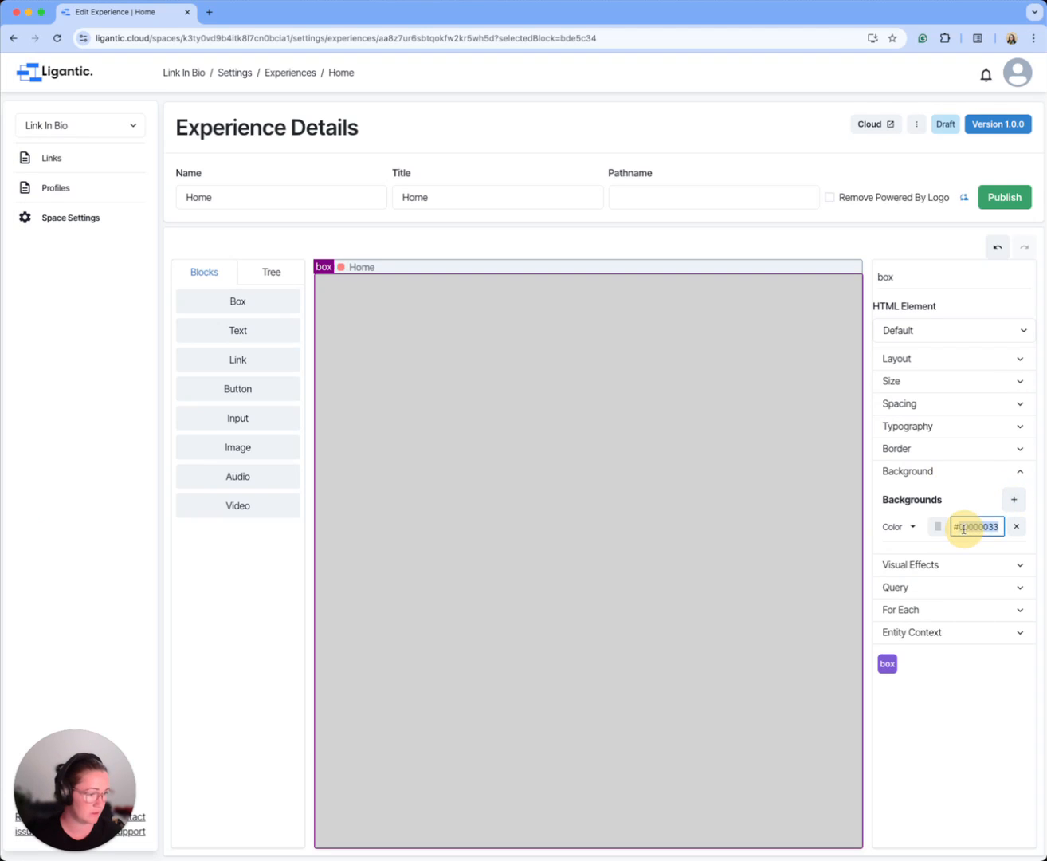
type("FCFCFC")
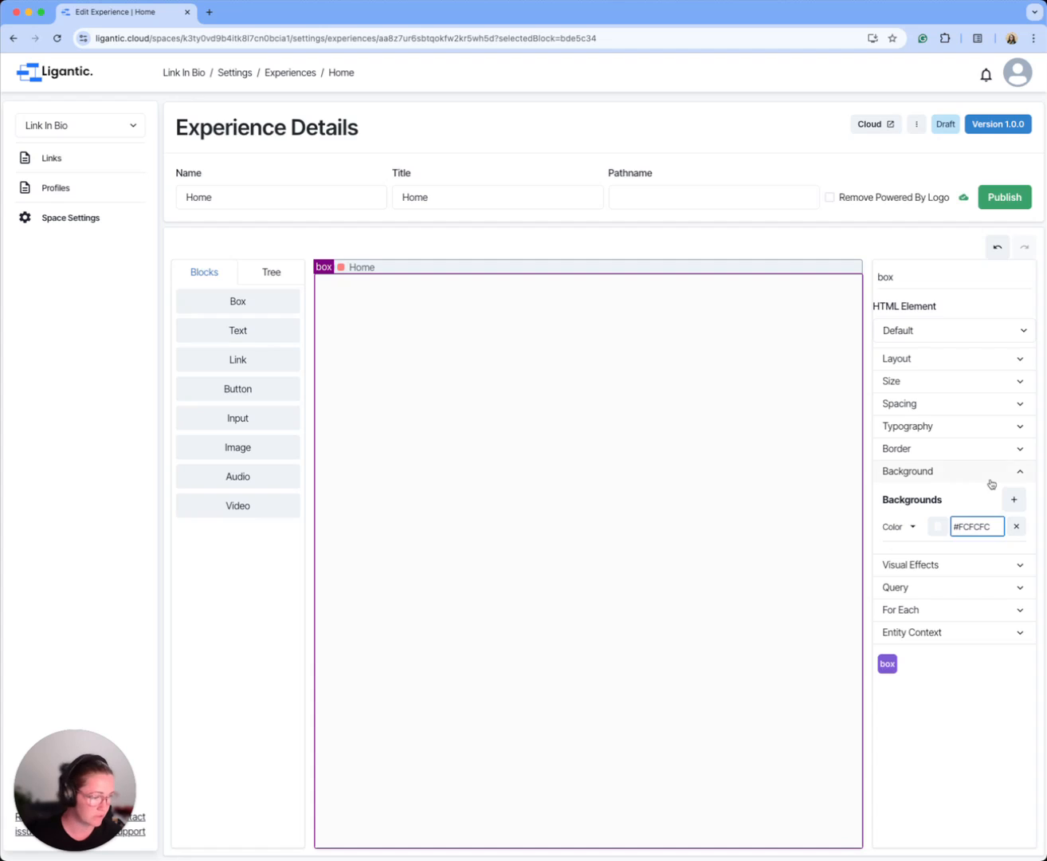
left_click(991, 477)
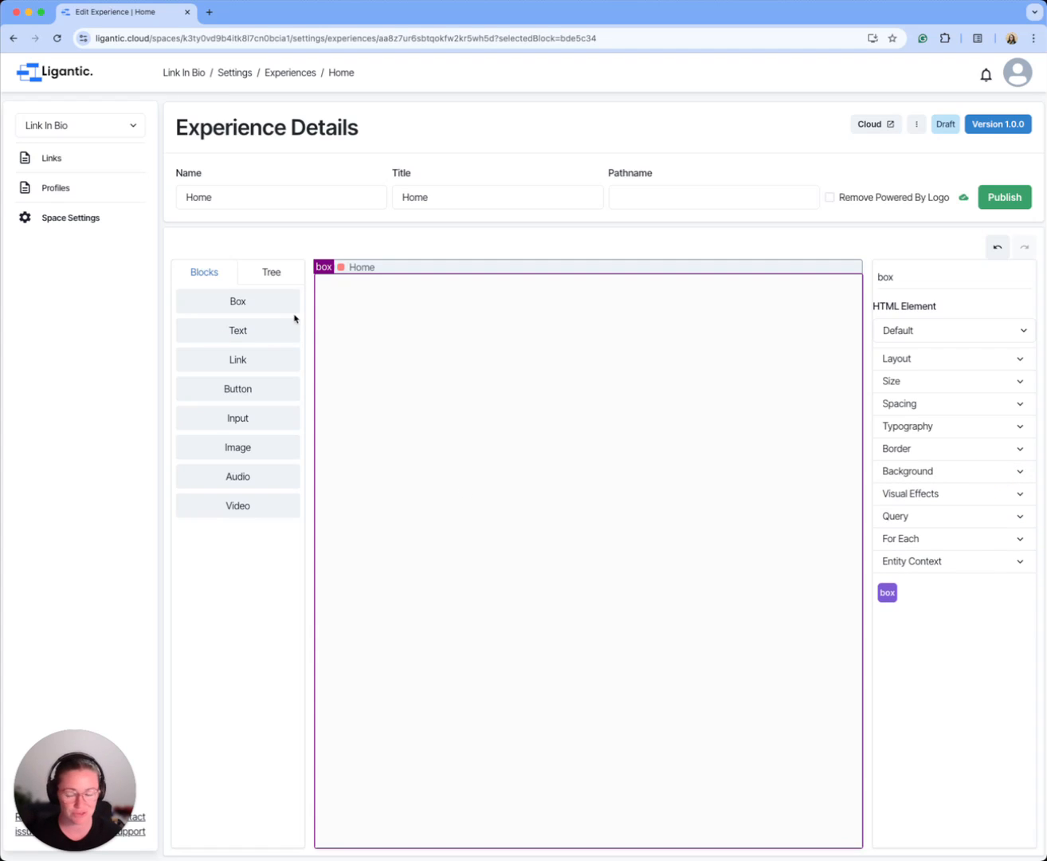
Step: Add two boxes inside the outer box and rename the first nested one "header"
left_click_drag(235, 301, 498, 318)
left_click_drag(230, 299, 366, 301)
left_click(271, 271)
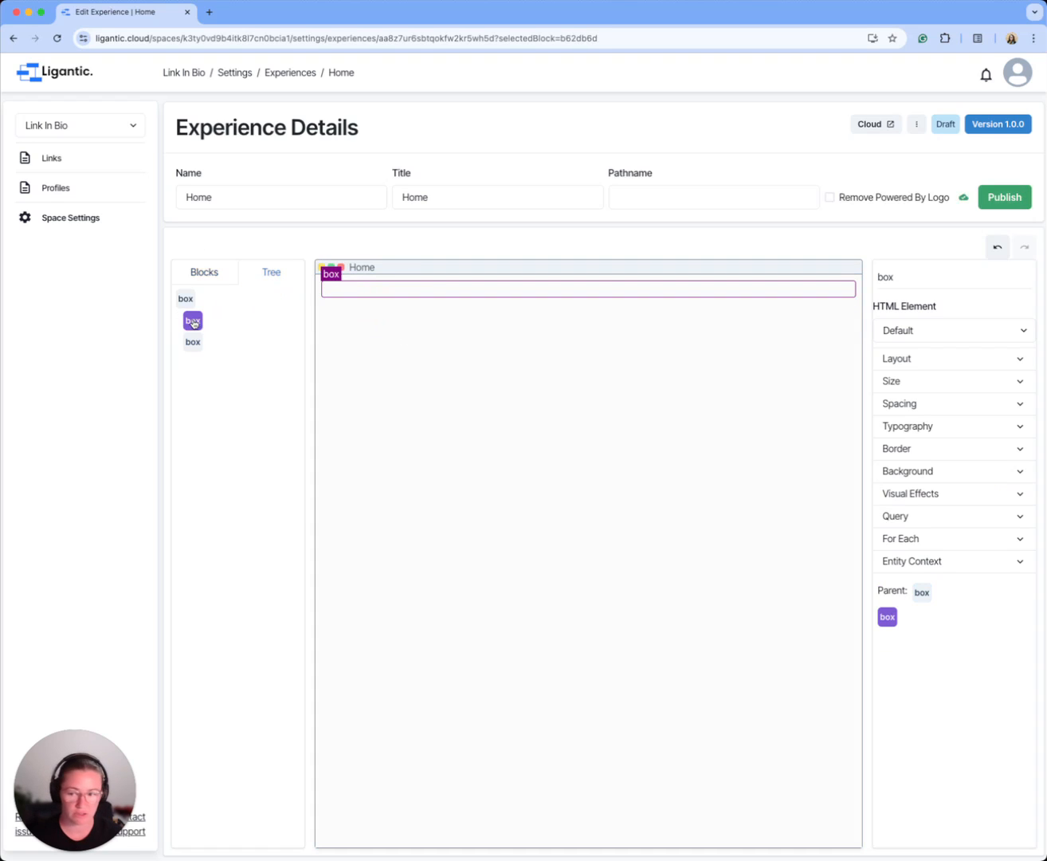
double_click(926, 276)
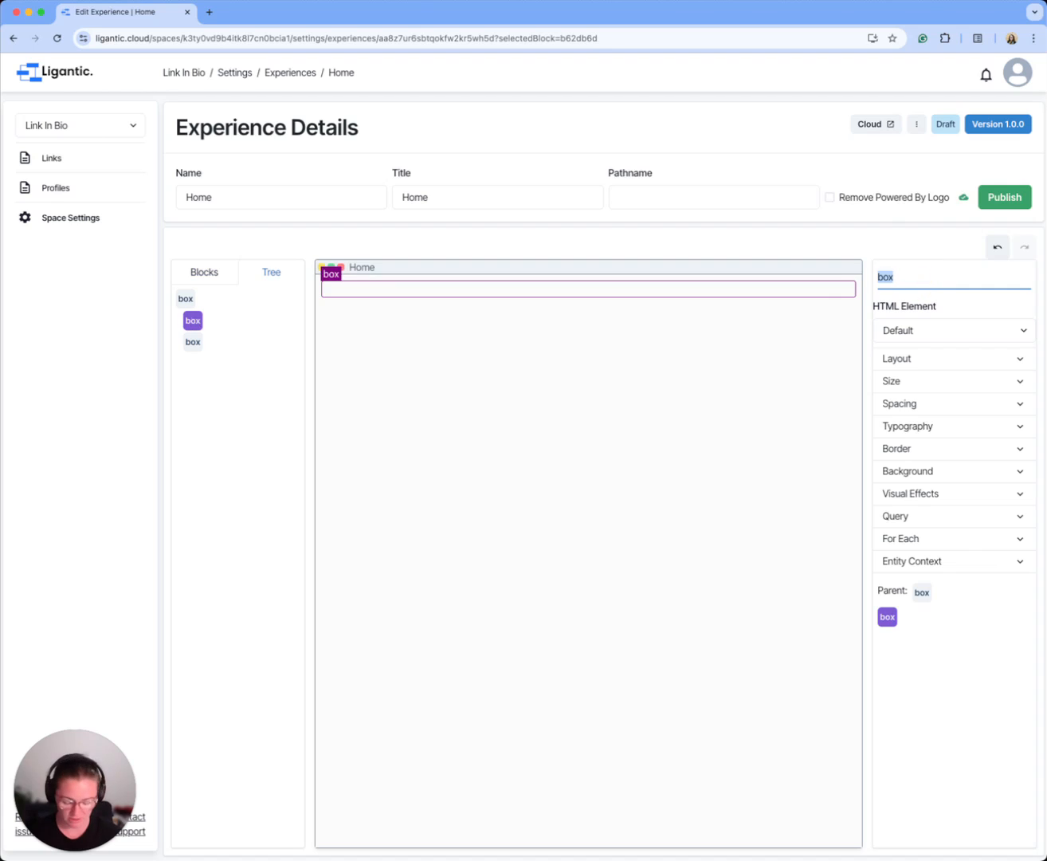
type("header")
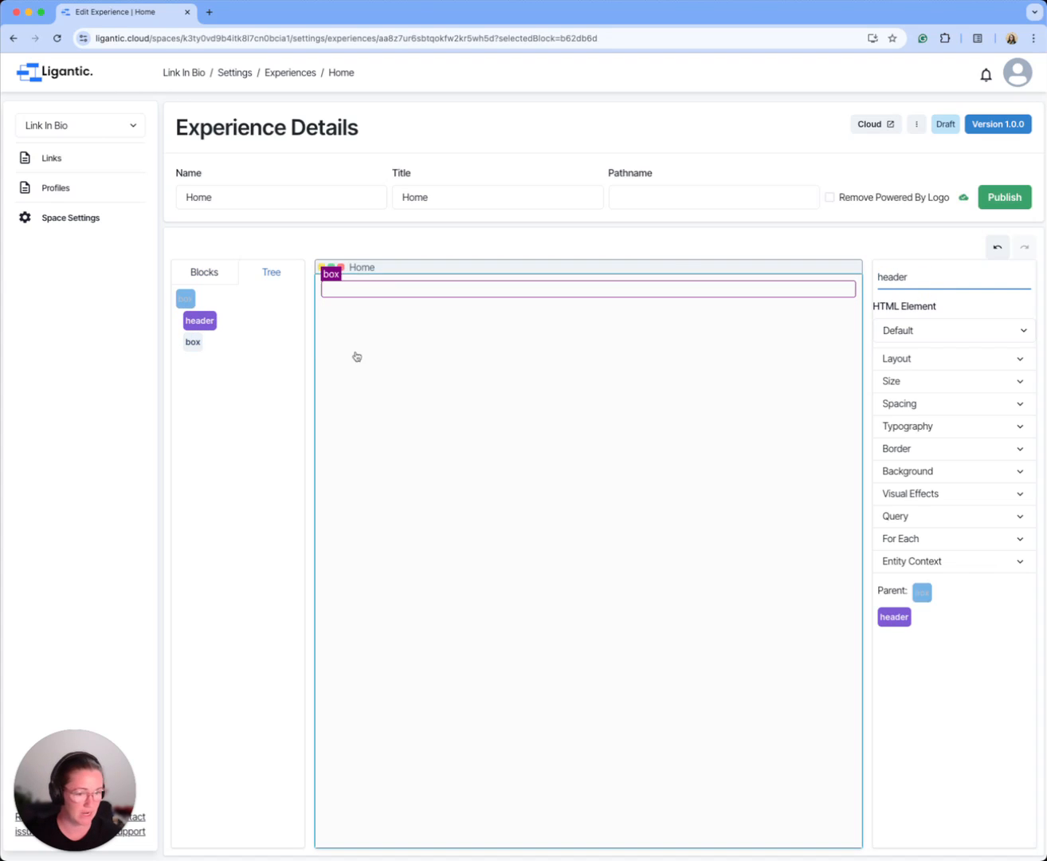
Step: Rename the second nested box, below the header, as "links"
left_click(193, 342)
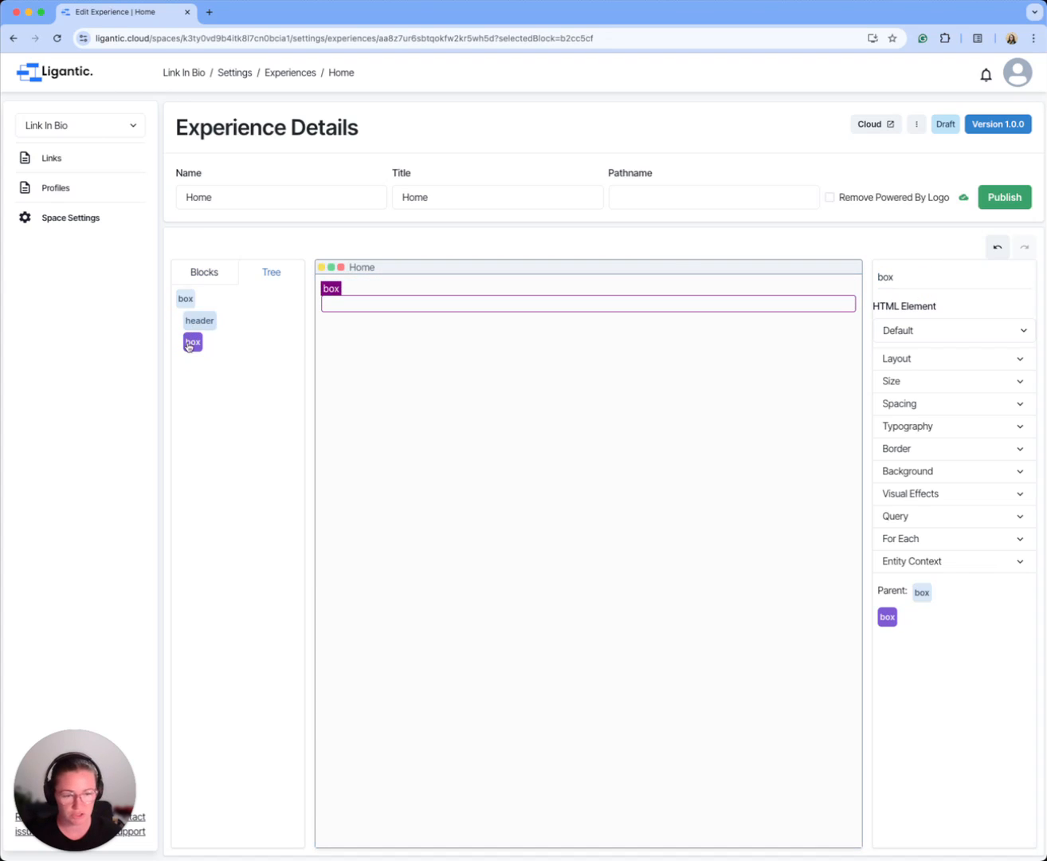
double_click(885, 278)
type("L")
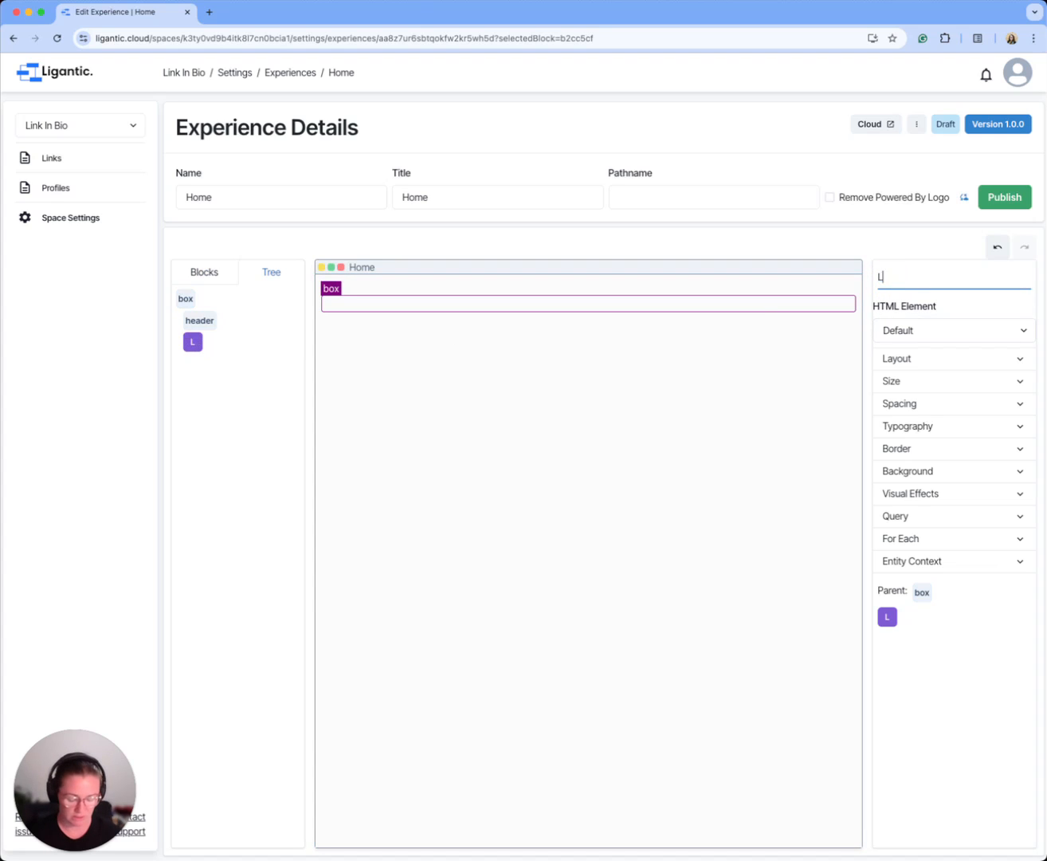
type("inks")
key("BackSpace")
key("super+a")
type("link")
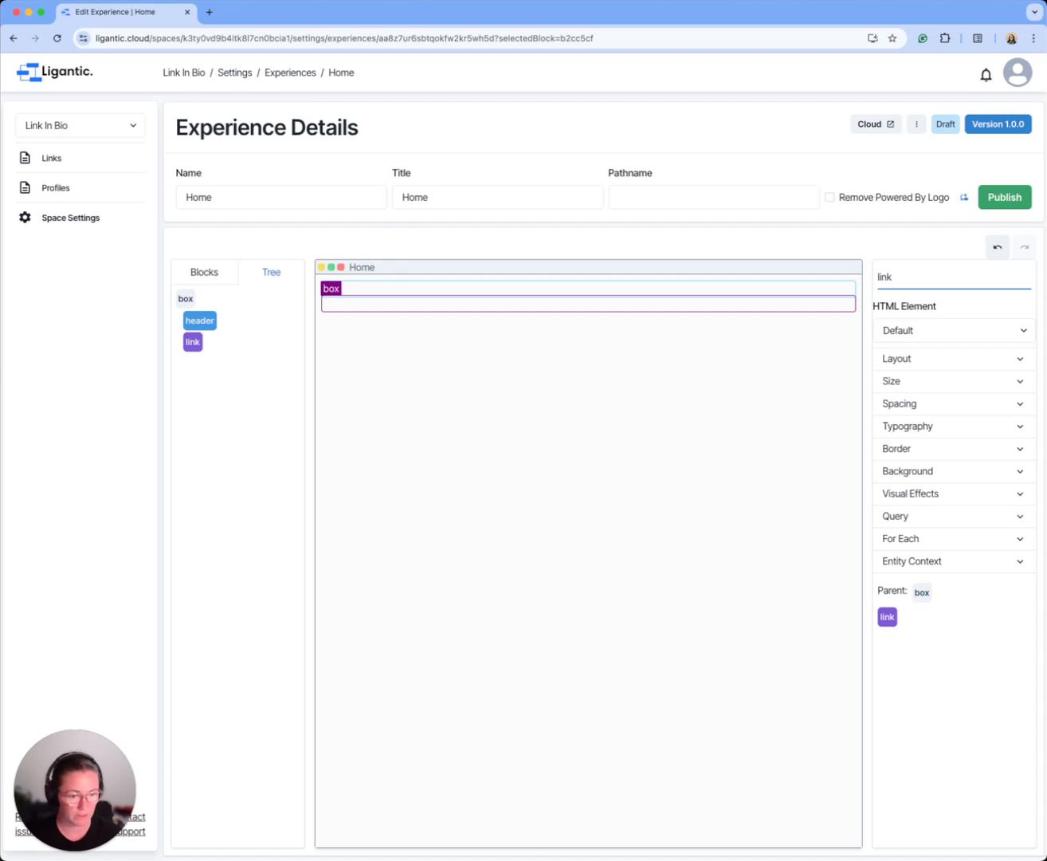
type("s")
left_click(266, 347)
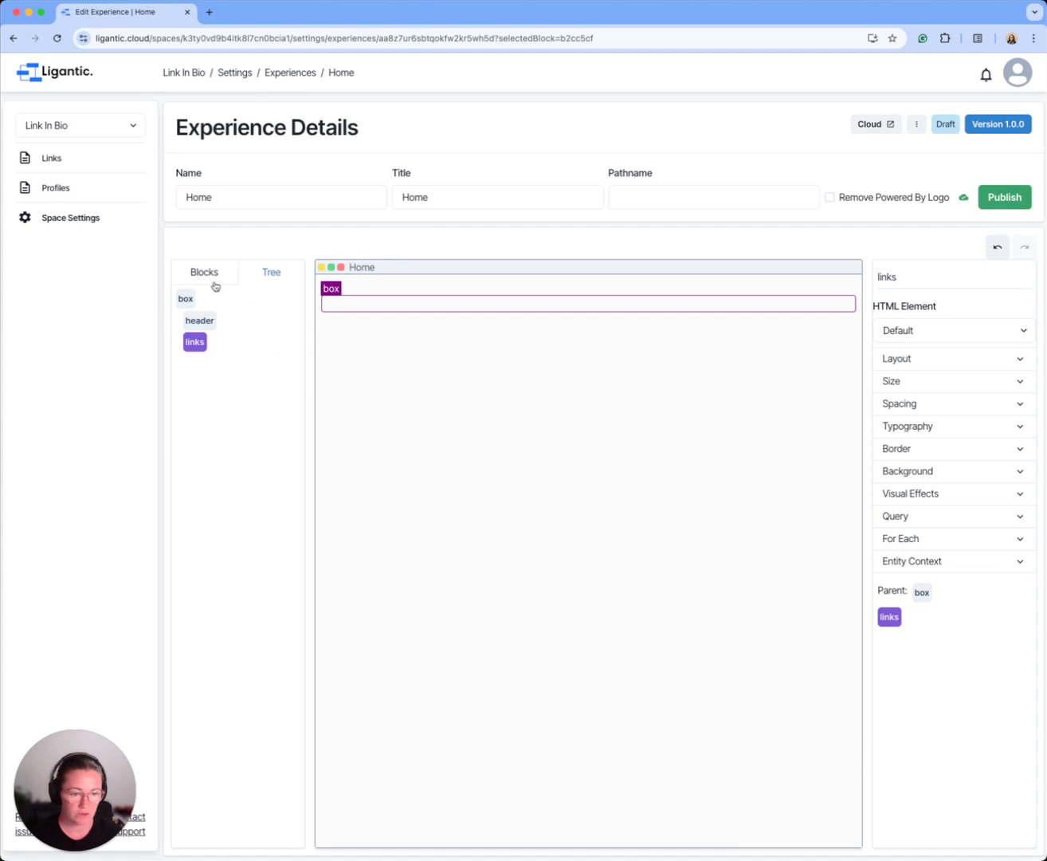
Step: Add an image and two text blocks to the header box, placing the image before both texts
left_click(217, 282)
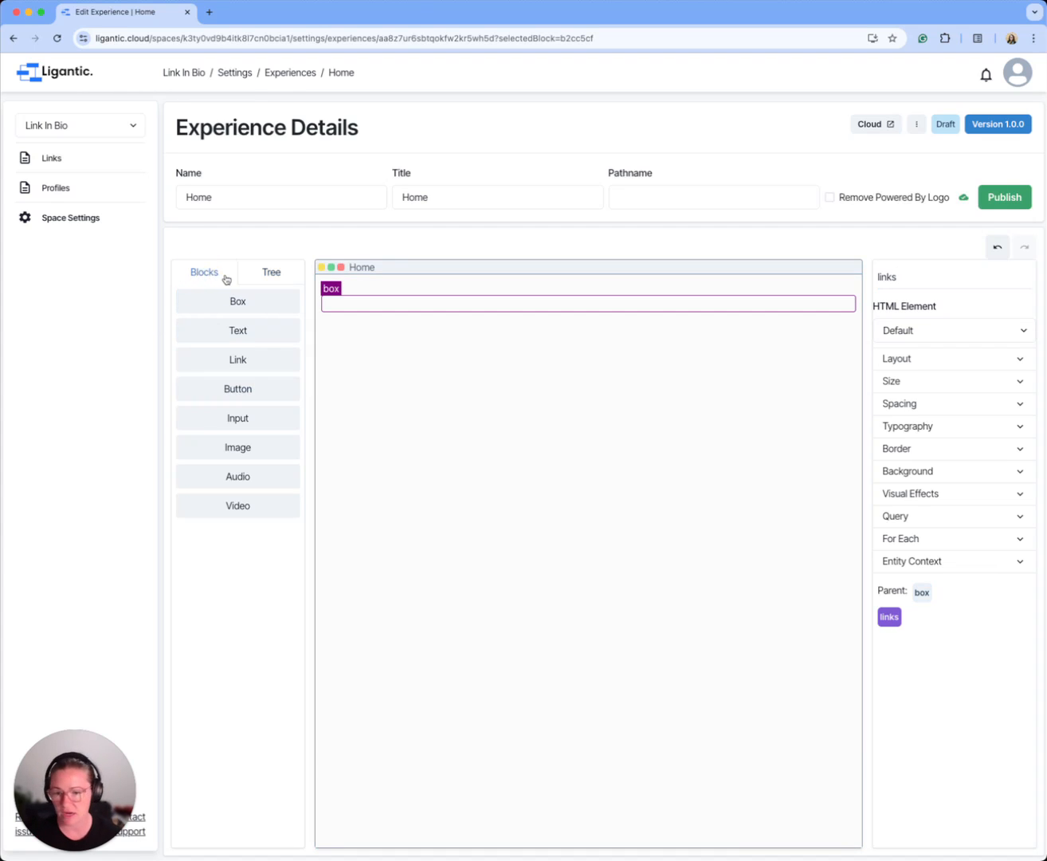
left_click_drag(245, 443, 429, 285)
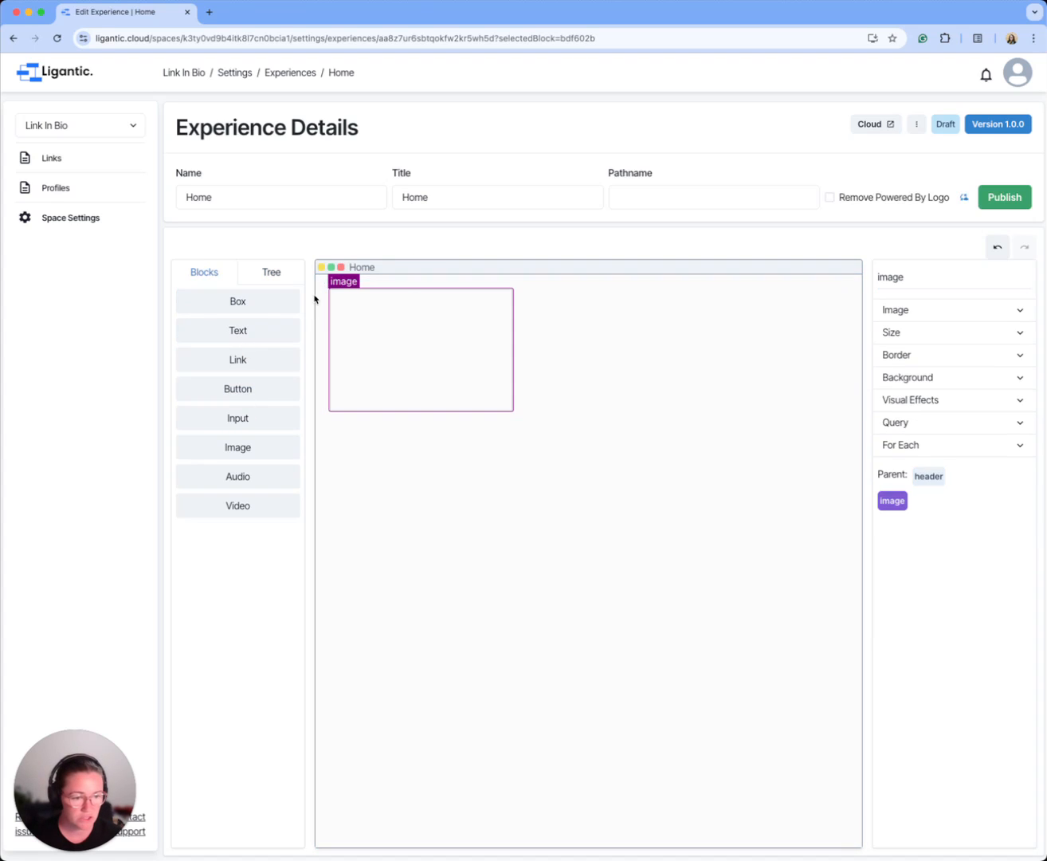
left_click_drag(256, 320, 426, 409)
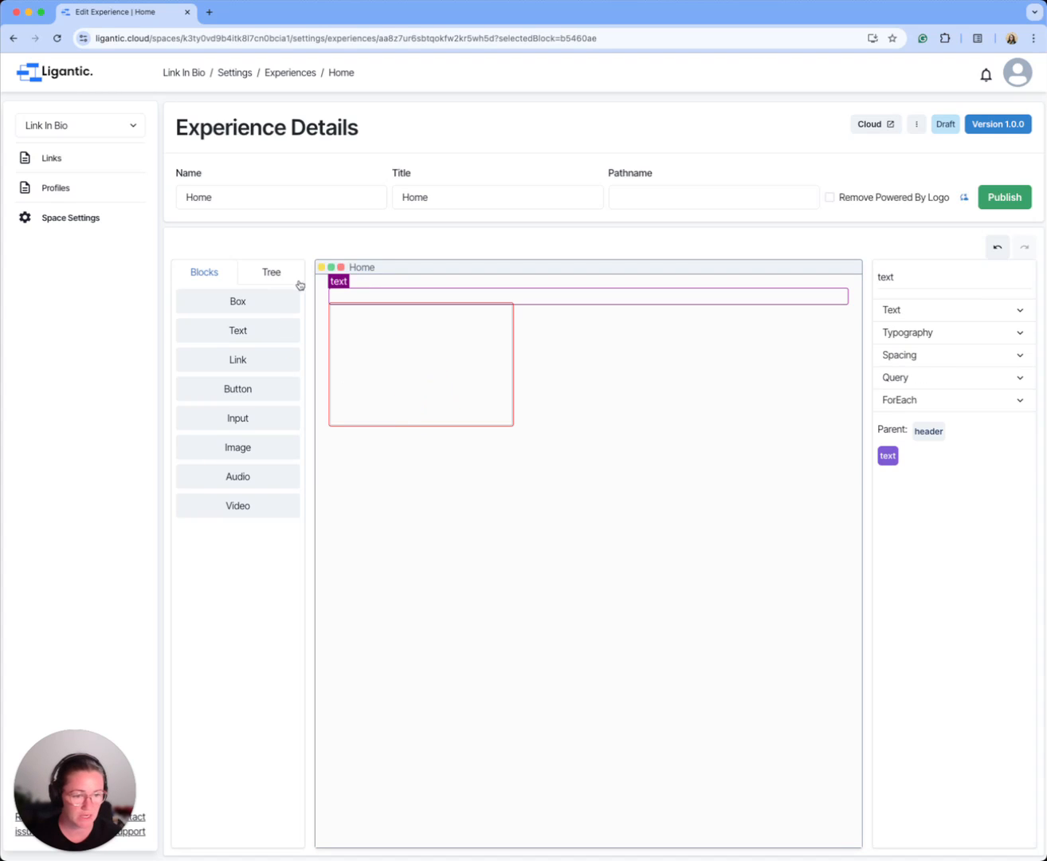
left_click_drag(237, 330, 477, 421)
left_click(271, 271)
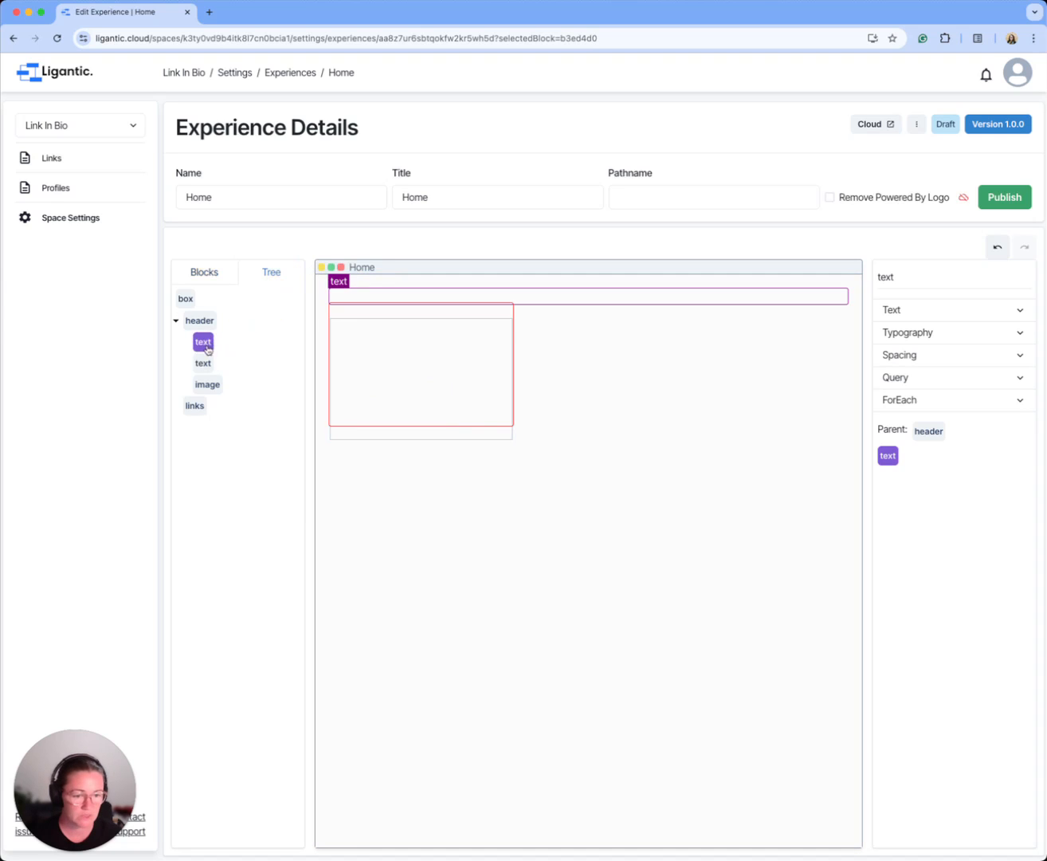
left_click_drag(206, 387, 209, 341)
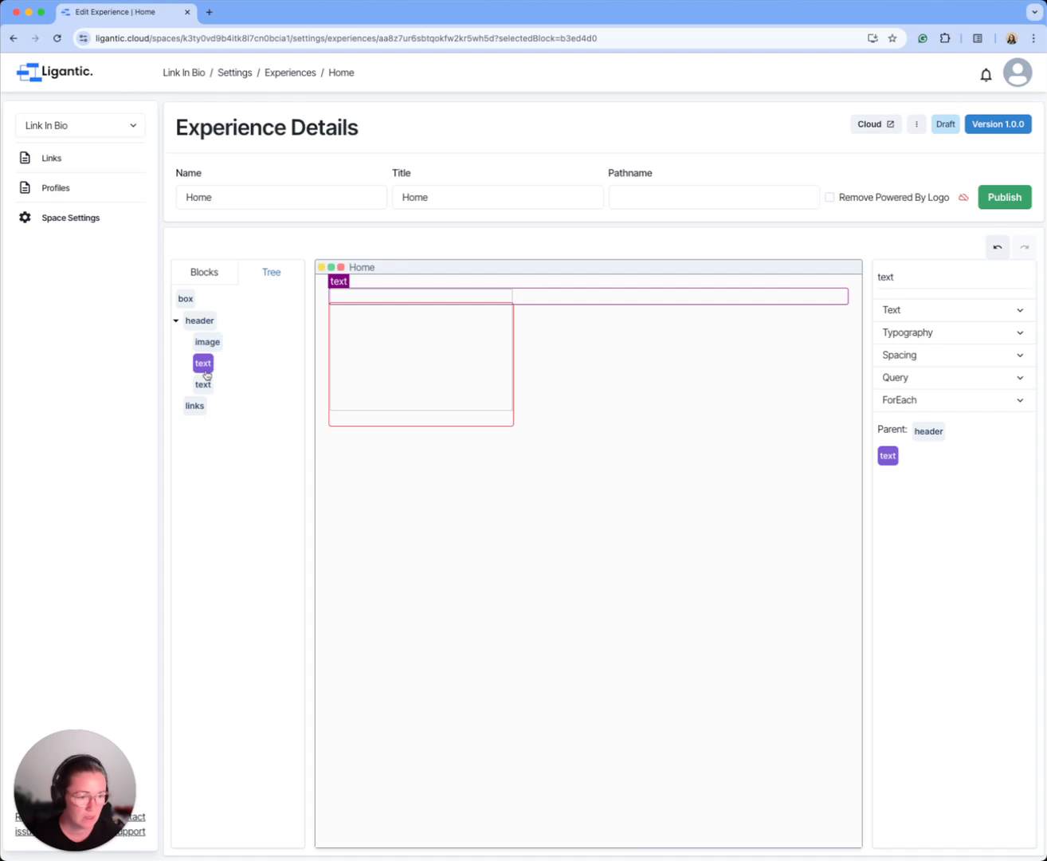
Step: Rename the header's first text block "title" and its second text block "subtitle"
left_click(211, 367)
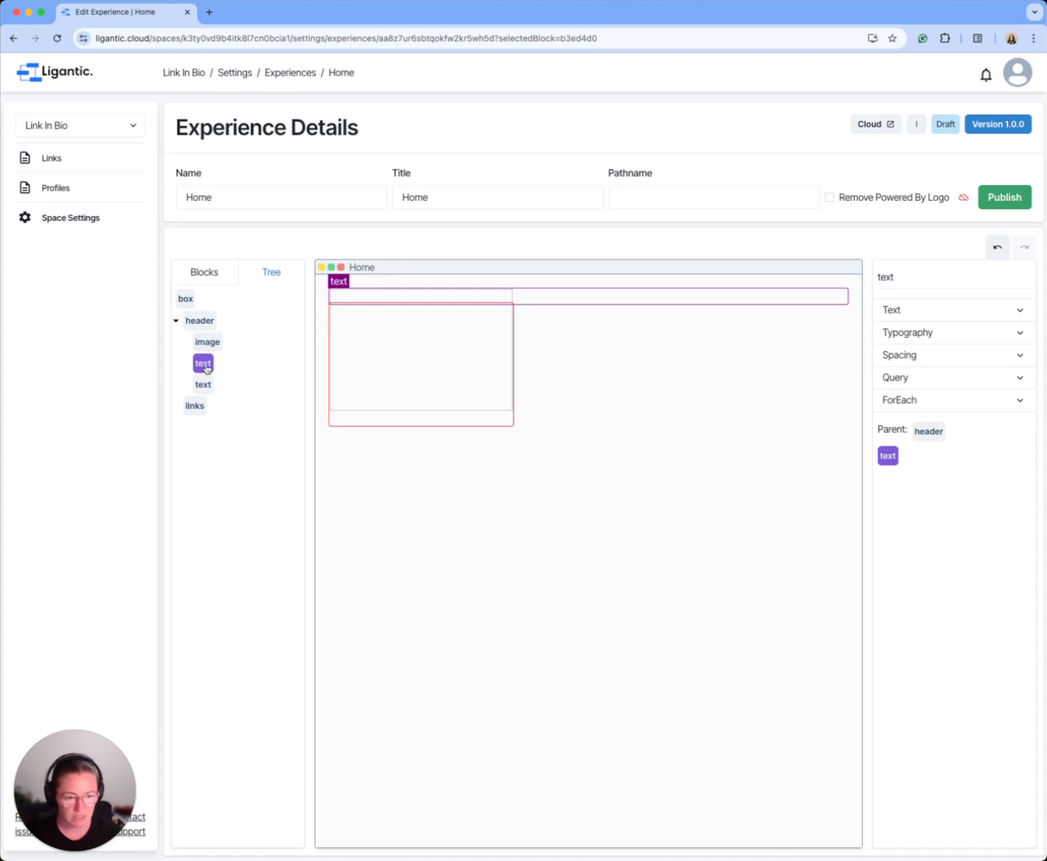
double_click(901, 275)
type("title")
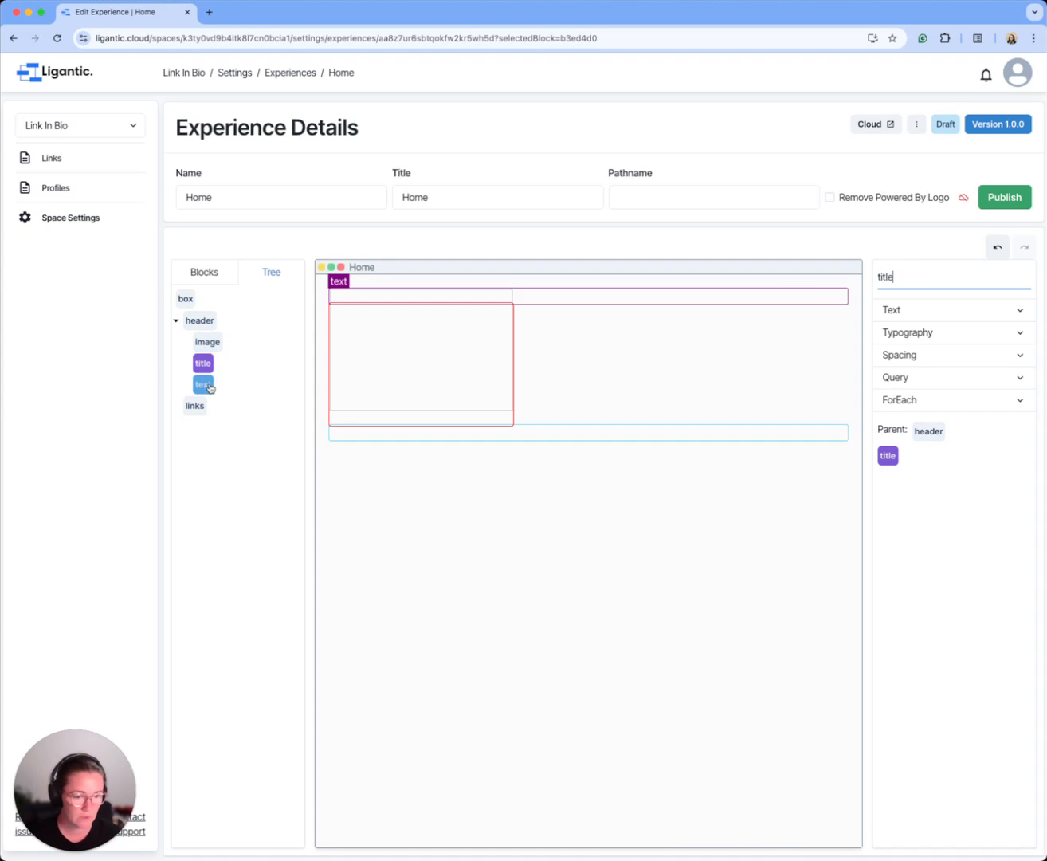
left_click(203, 382)
left_click(882, 278)
type("subtitle")
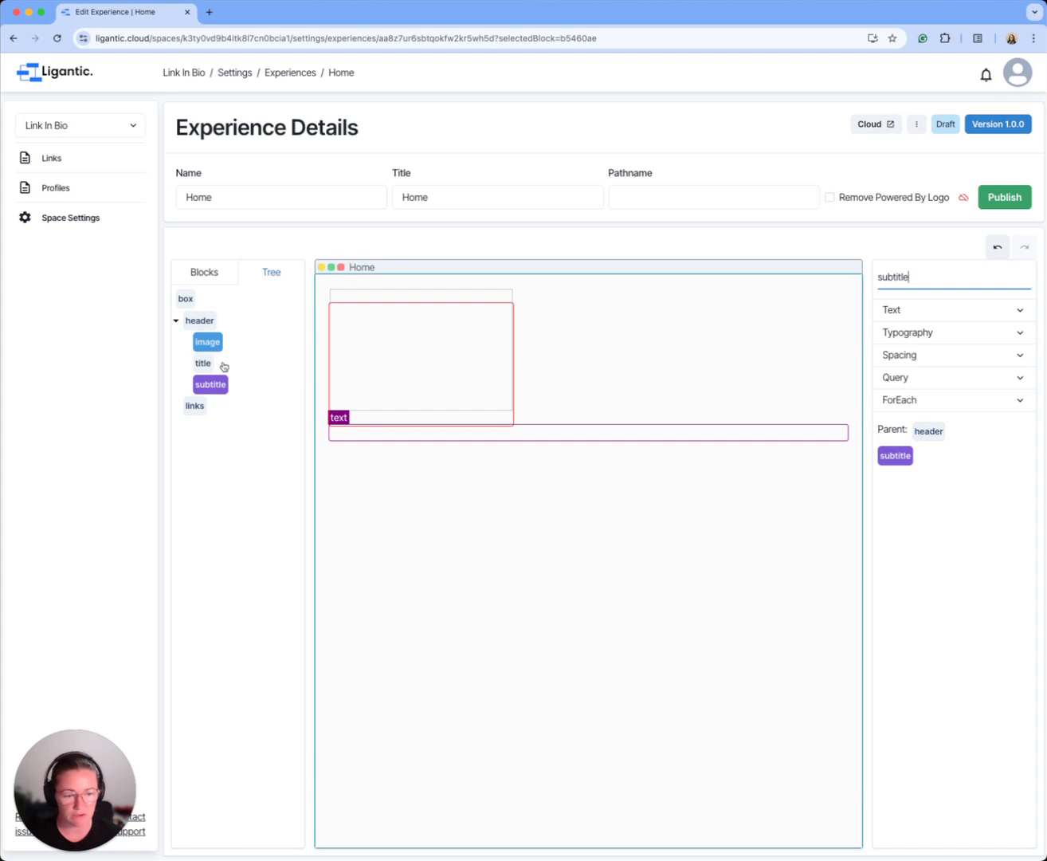
Step: Set the header image's source to a static entity from the Profile schema, using the owner's profile picture
left_click(473, 339)
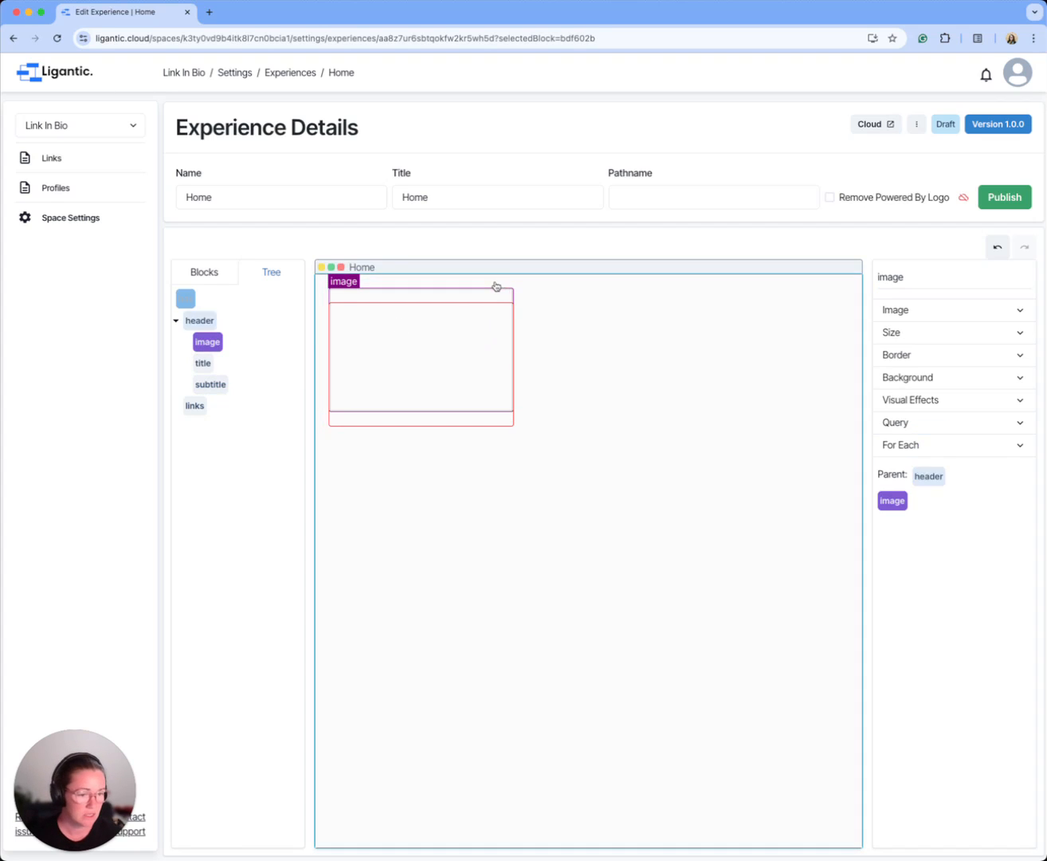
left_click(965, 311)
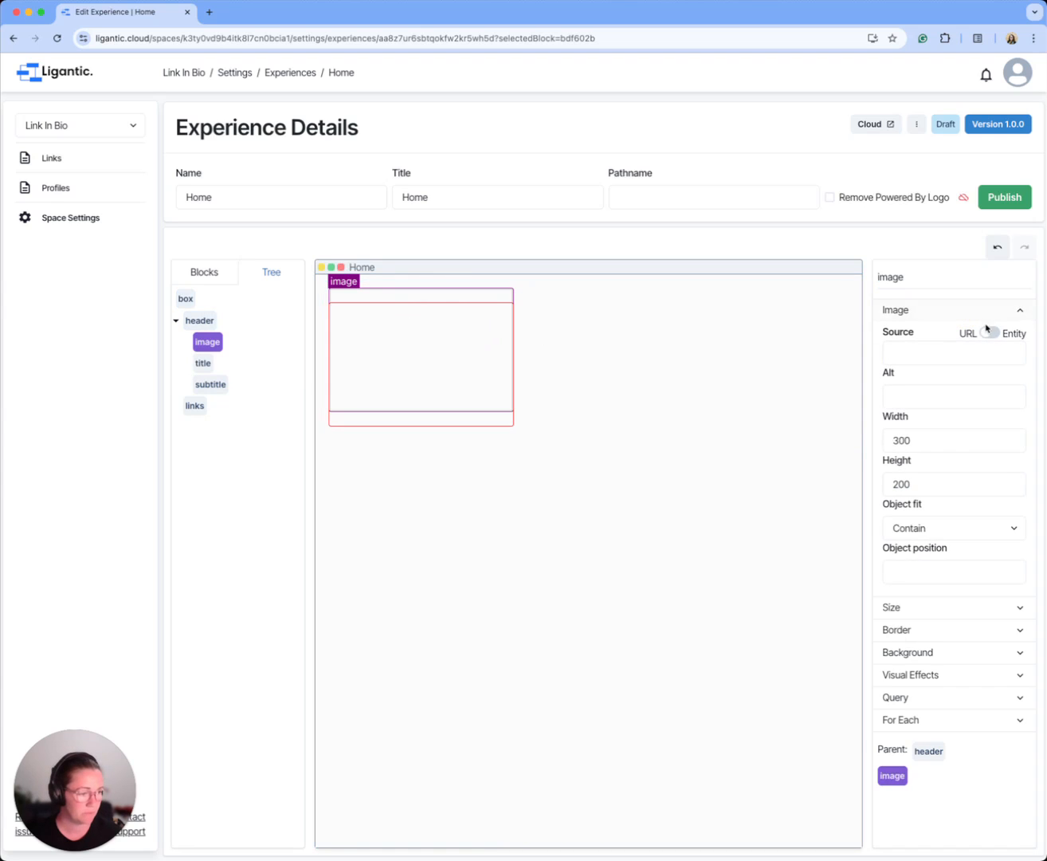
left_click(990, 334)
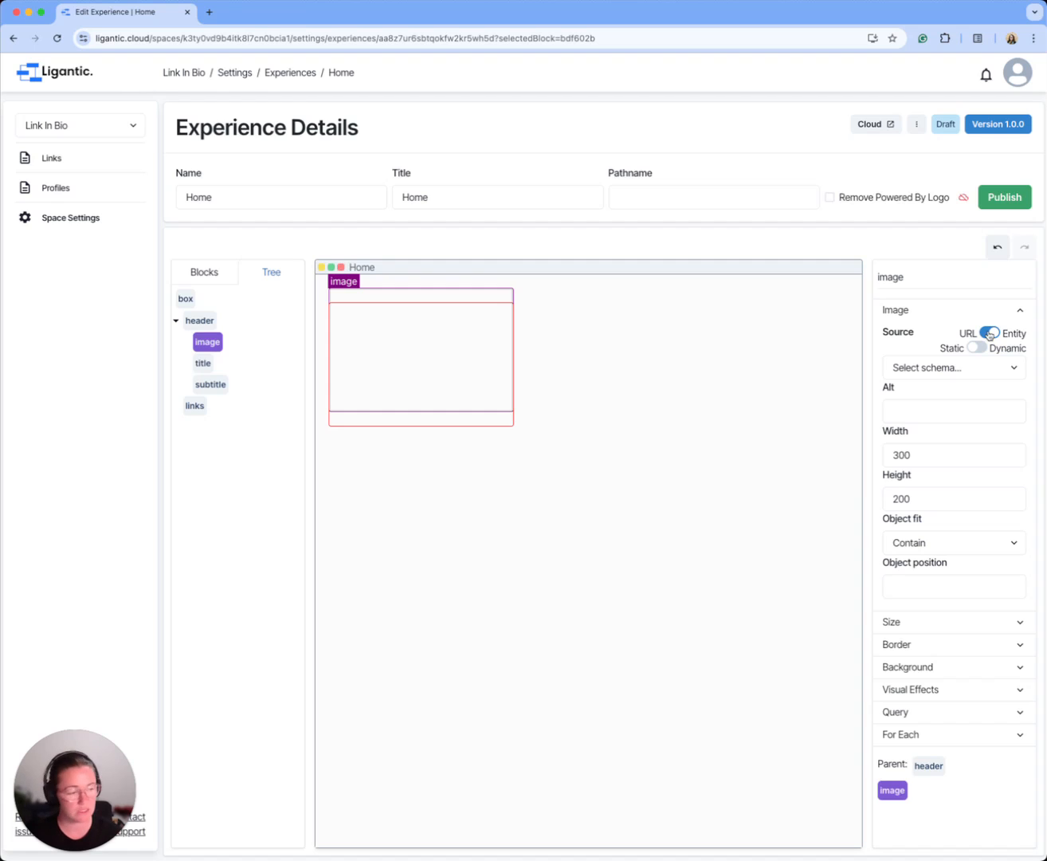
left_click(942, 373)
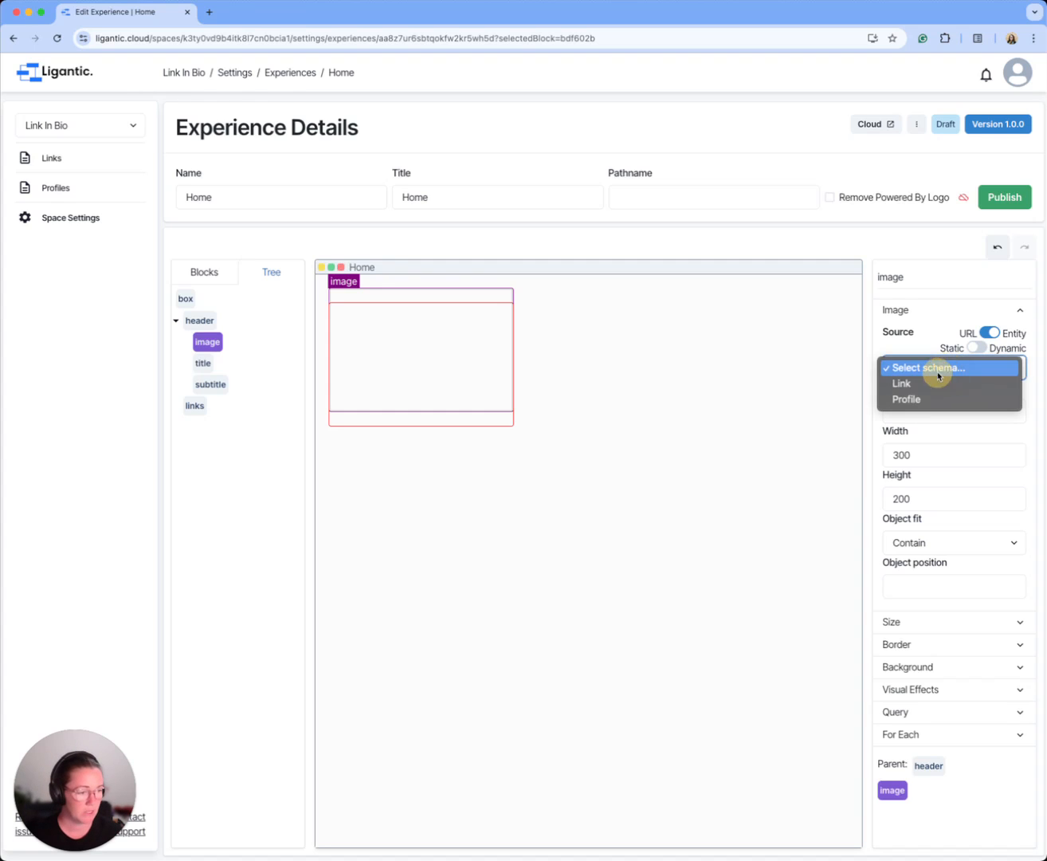
left_click(905, 400)
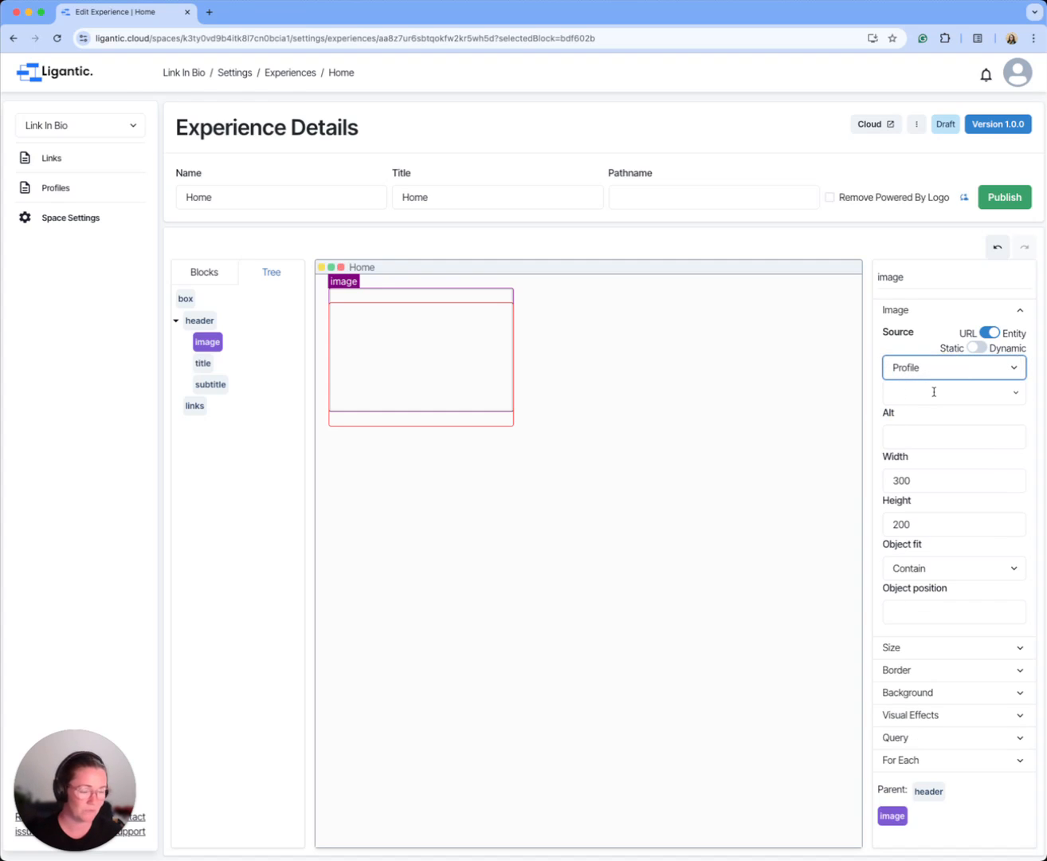
left_click(933, 392)
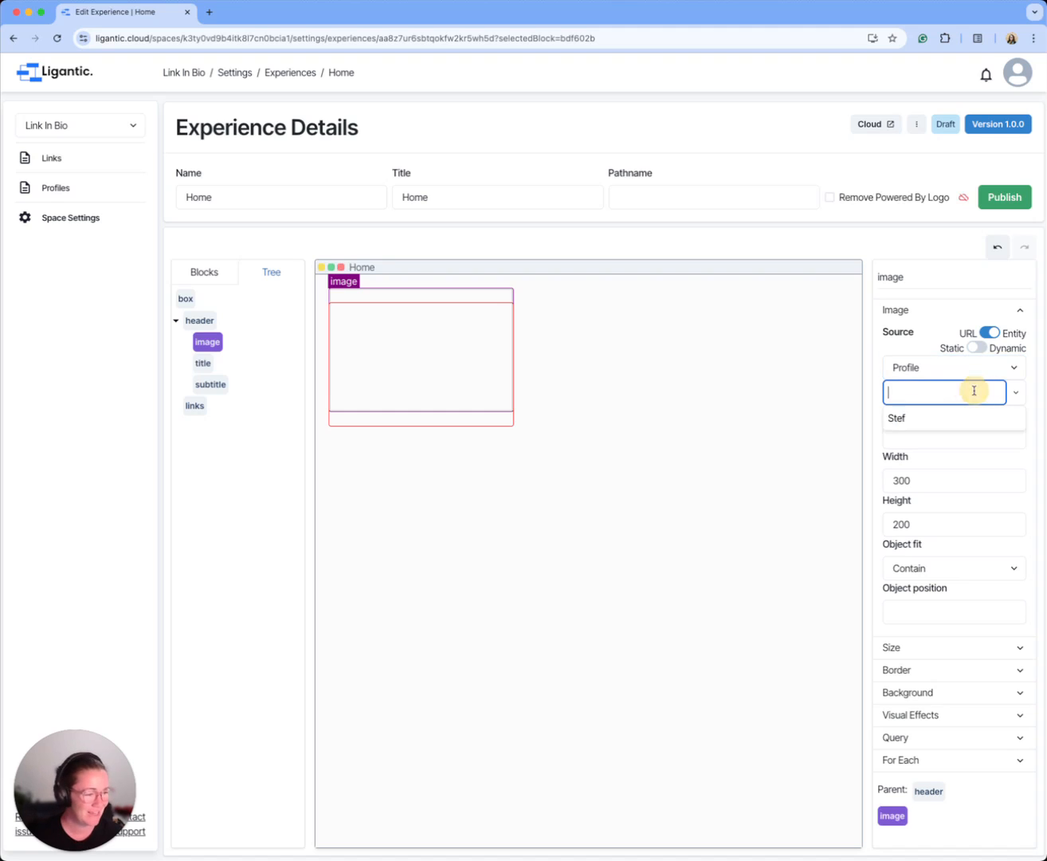
left_click(899, 418)
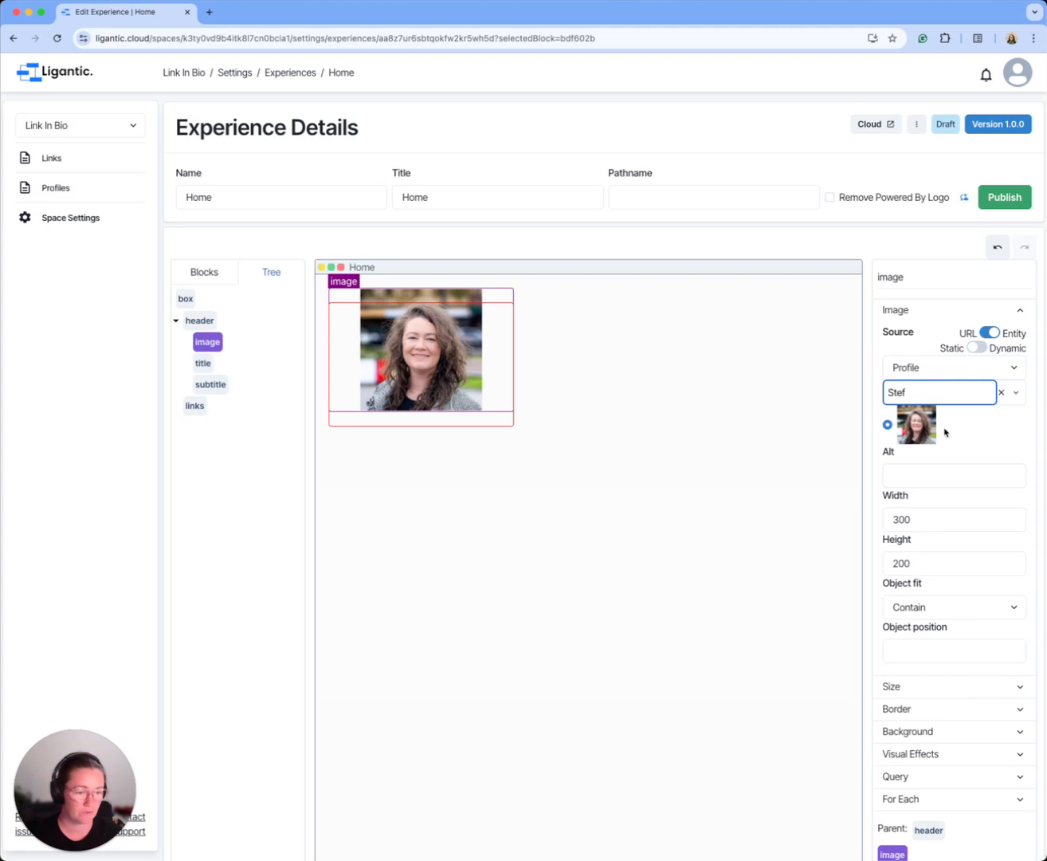
Step: Set the header image's width and height to 150 each
double_click(906, 519)
type("150")
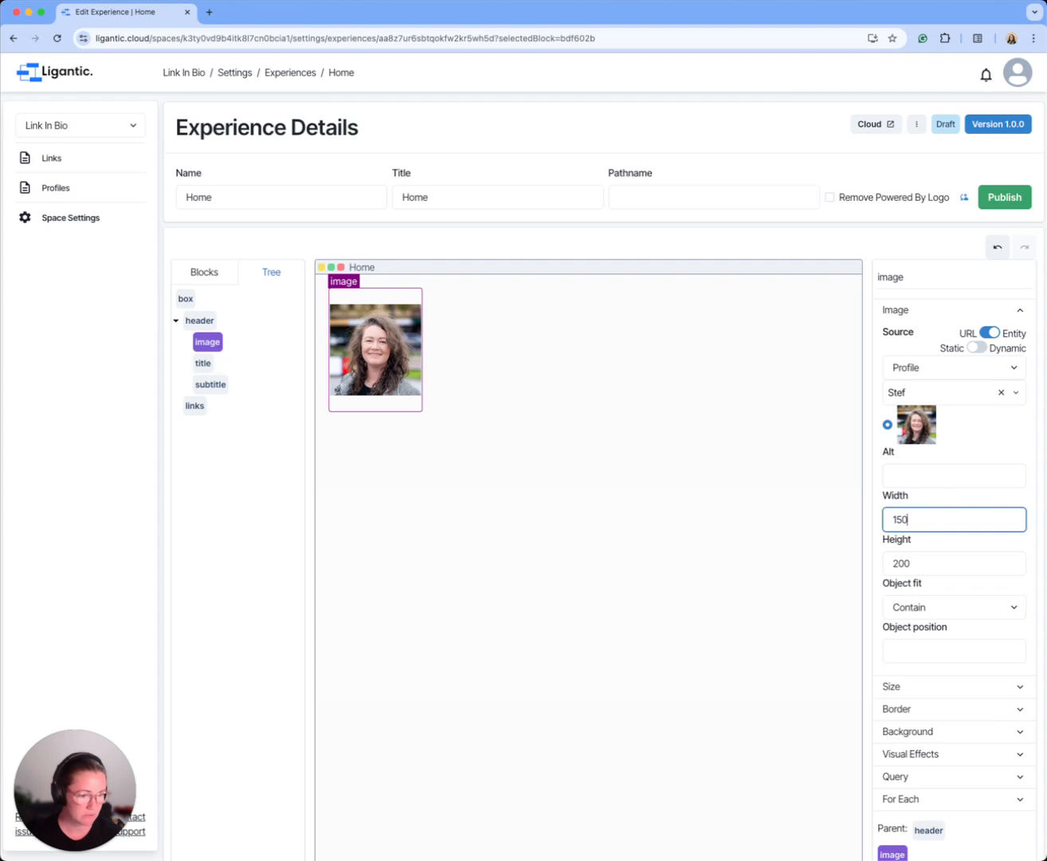
double_click(900, 563)
type("150")
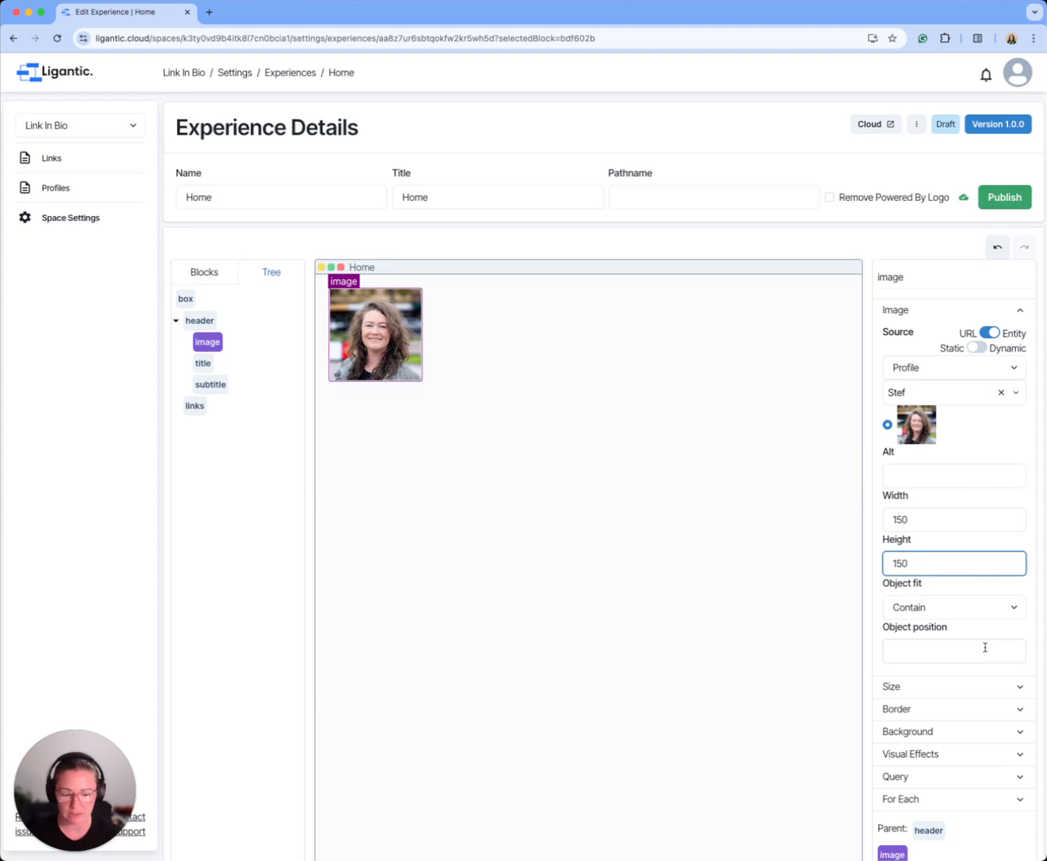
Step: Give the header image a solid border with a 75px radius and clear its border width
scroll(980, 669, "down", 1)
left_click(956, 704)
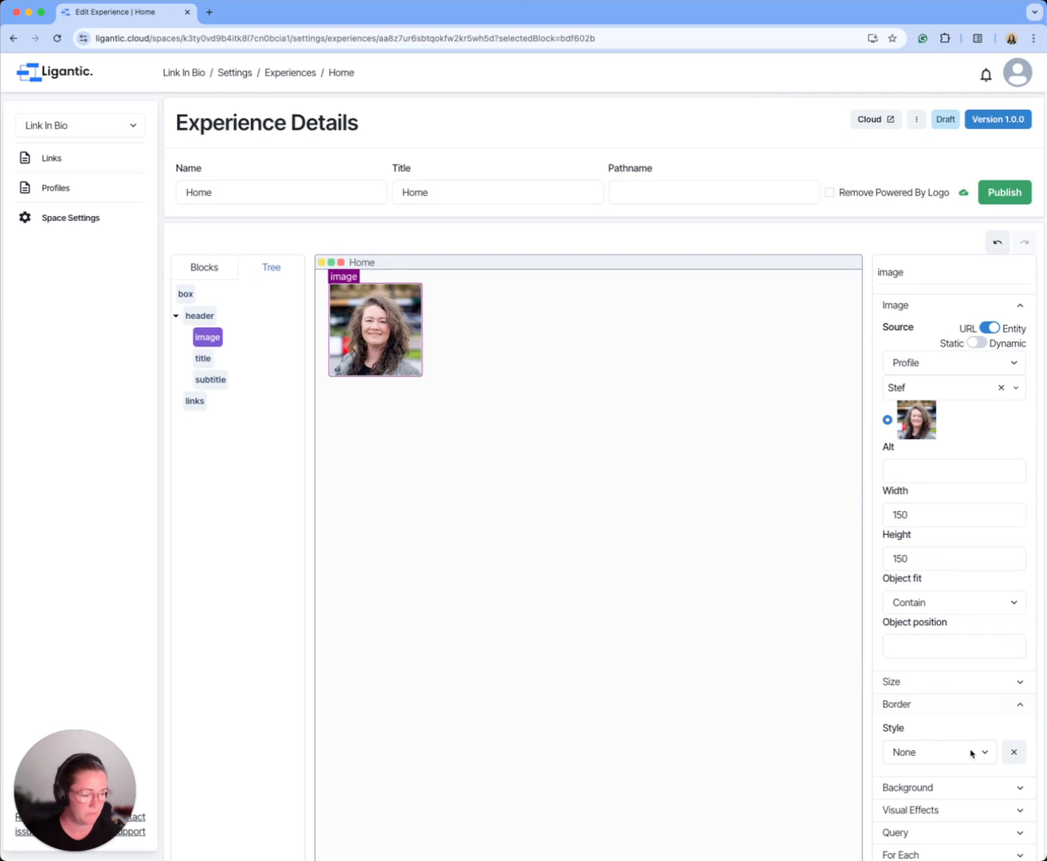
left_click(985, 753)
left_click(956, 765)
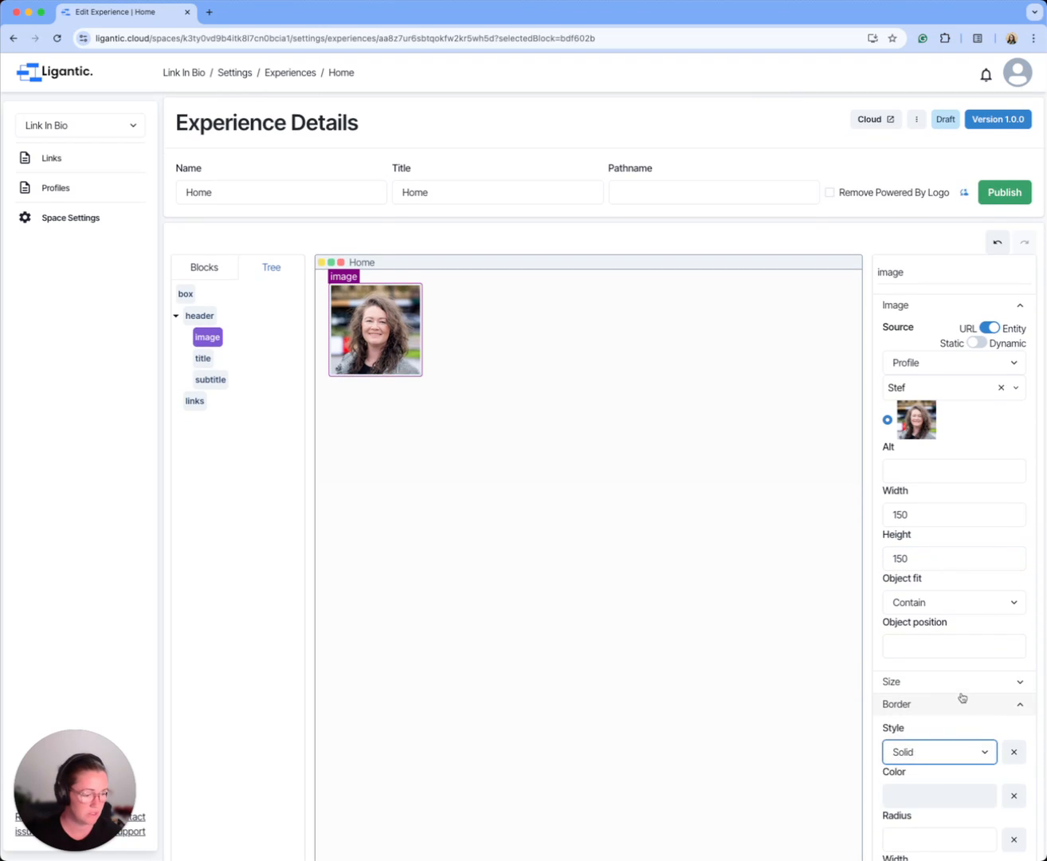
scroll(962, 697, "down", 3)
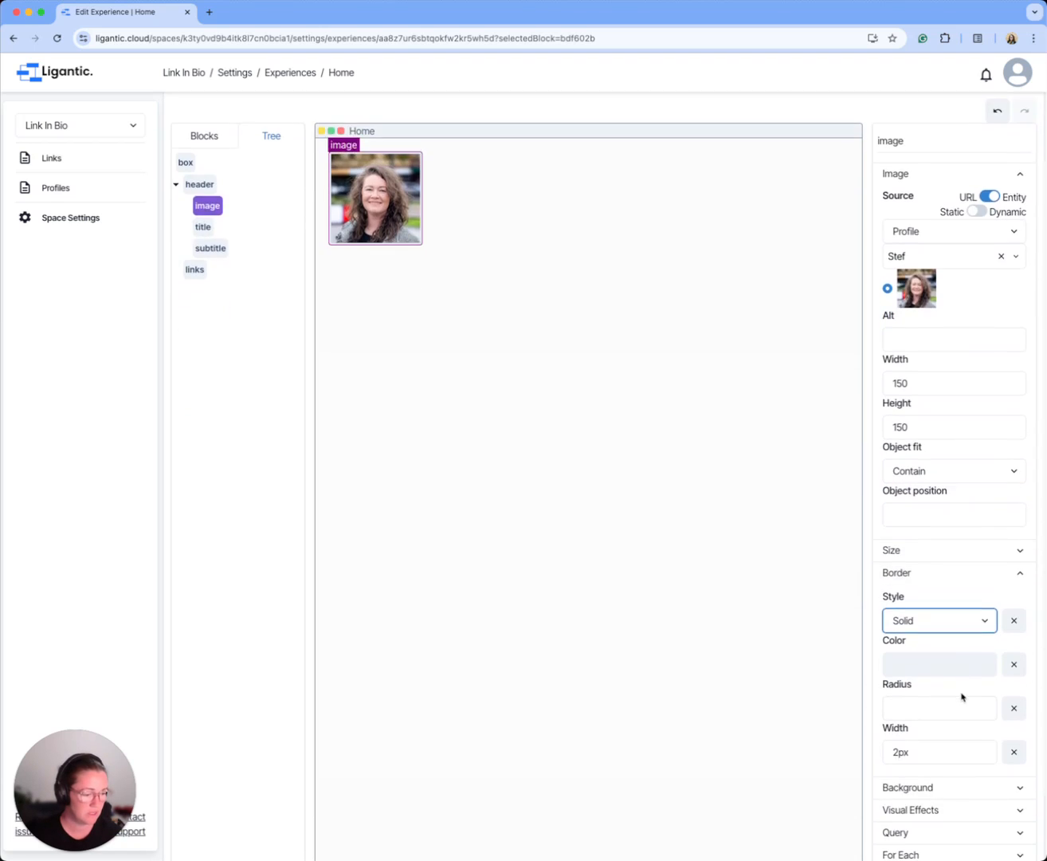
left_click(901, 714)
type("75px")
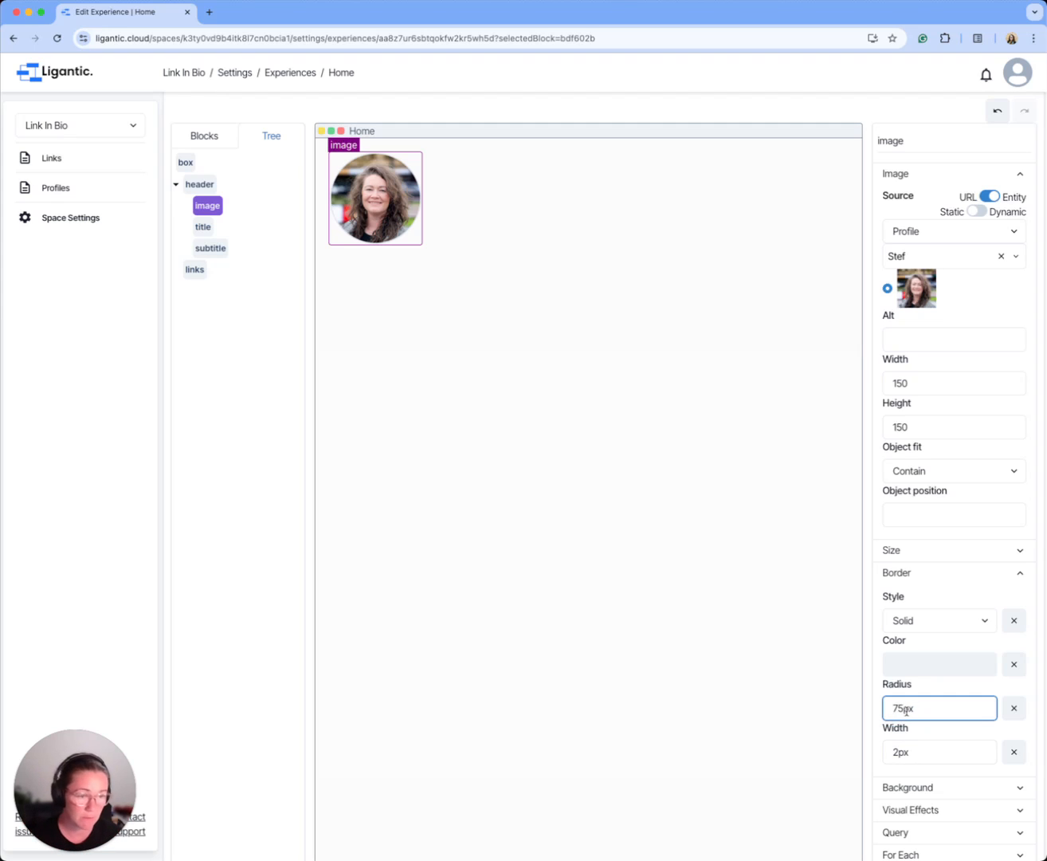
left_click(1015, 753)
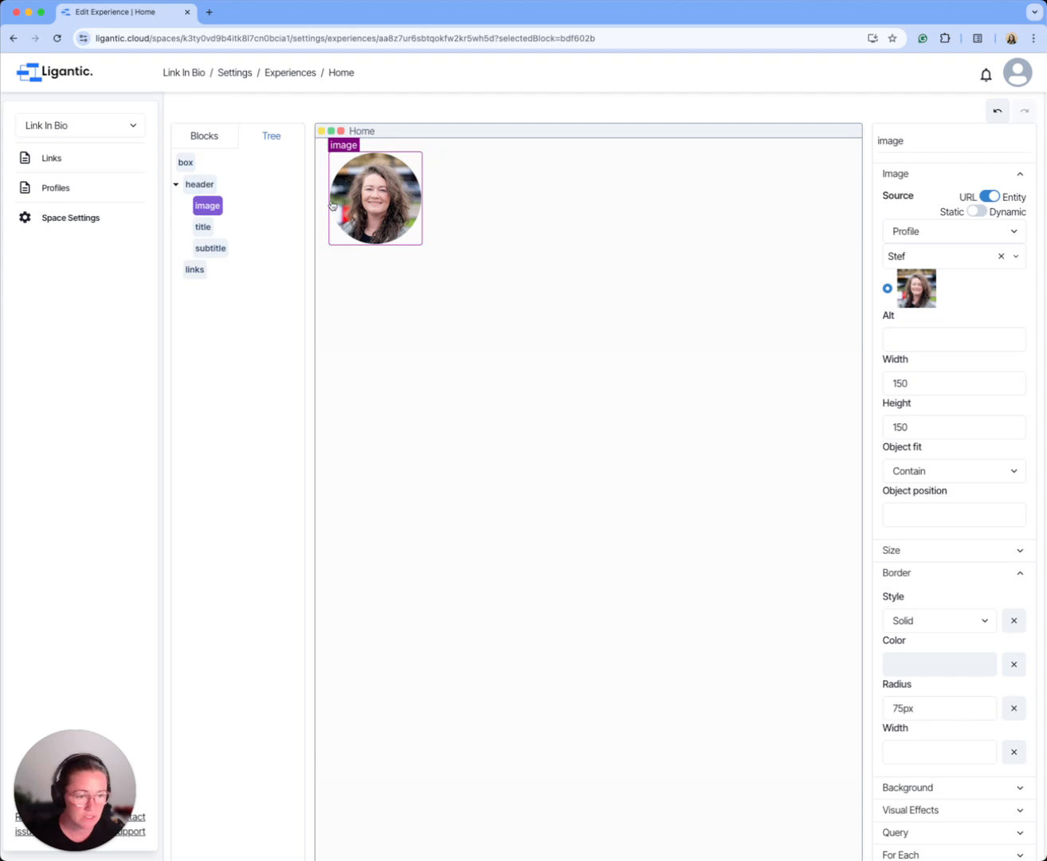
left_click(203, 226)
left_click(921, 310)
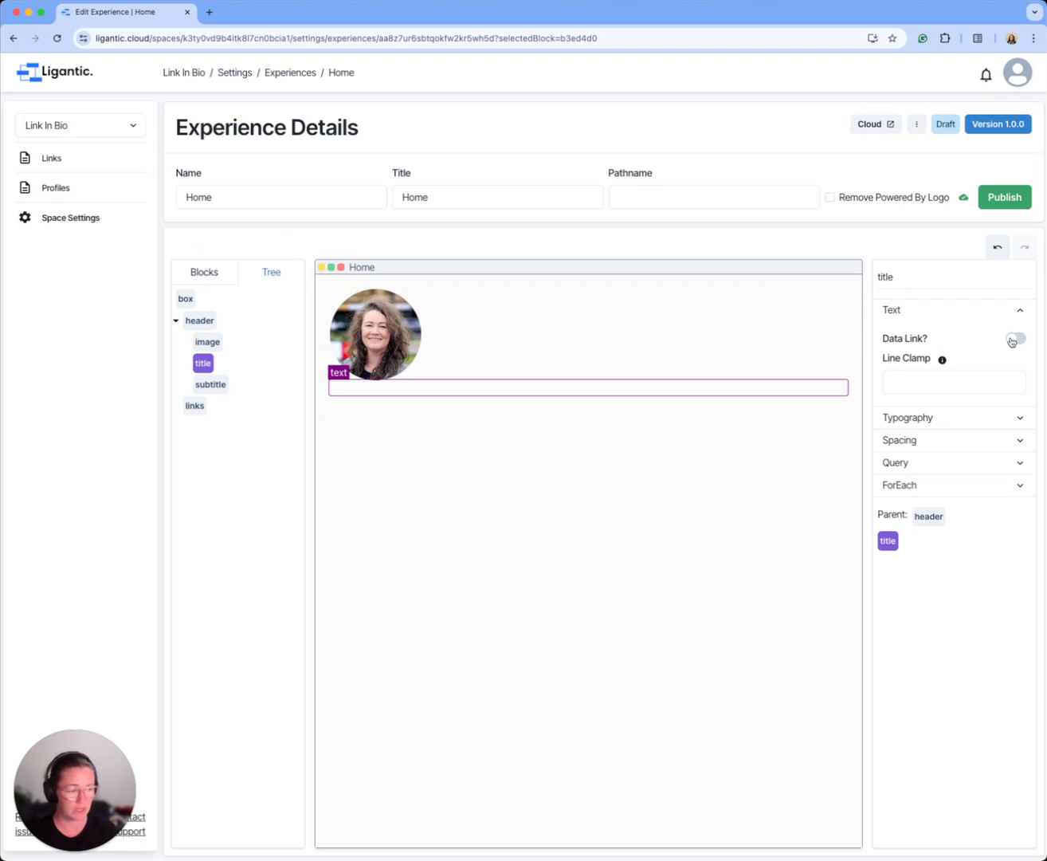
left_click(1015, 339)
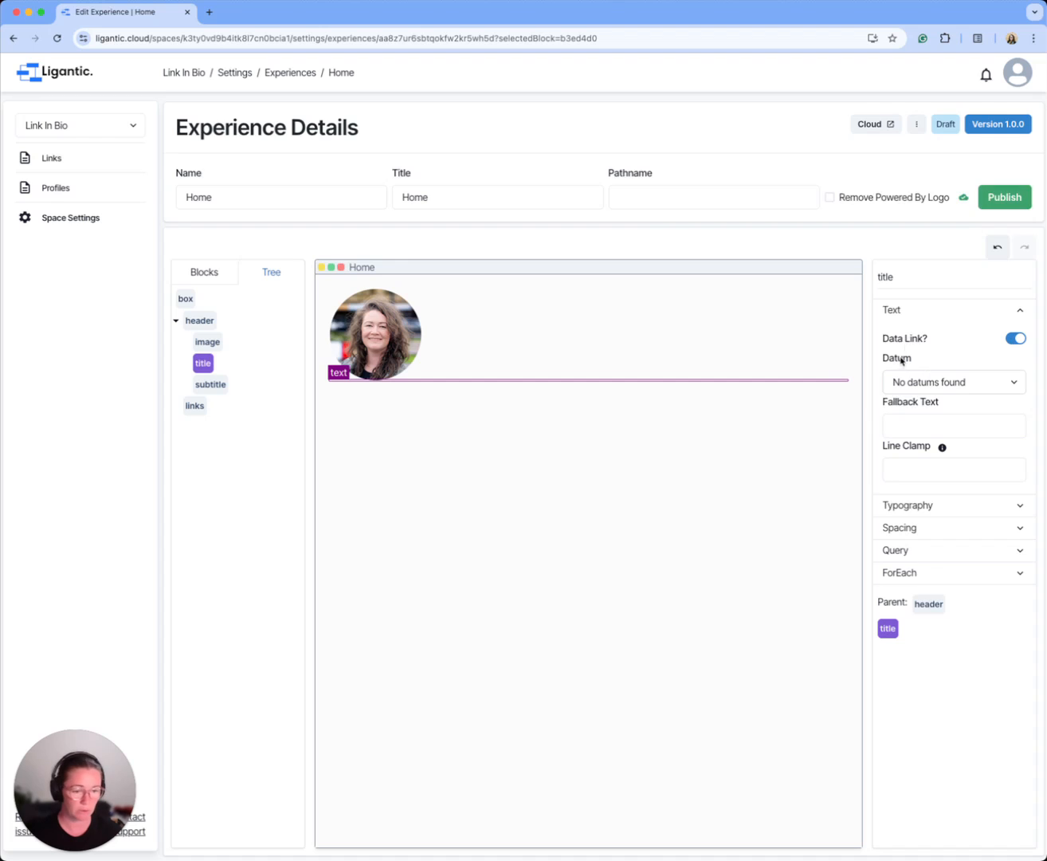
left_click(968, 381)
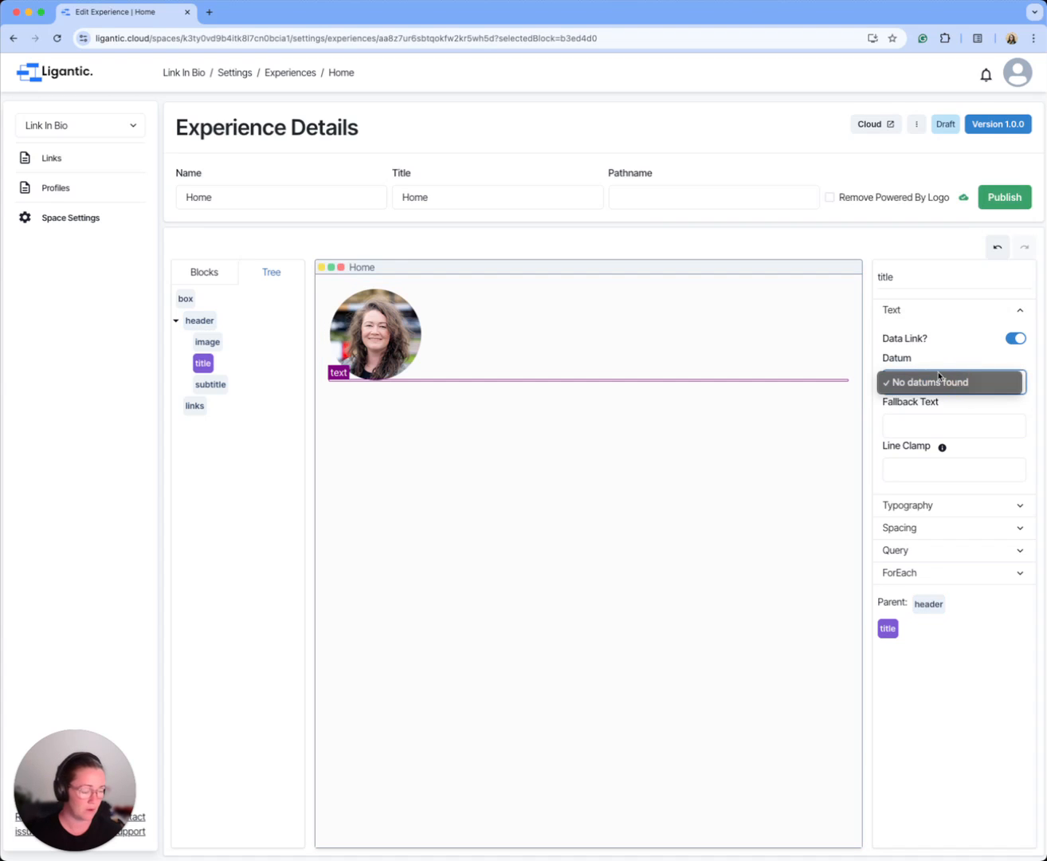
left_click(1018, 339)
left_click(1016, 338)
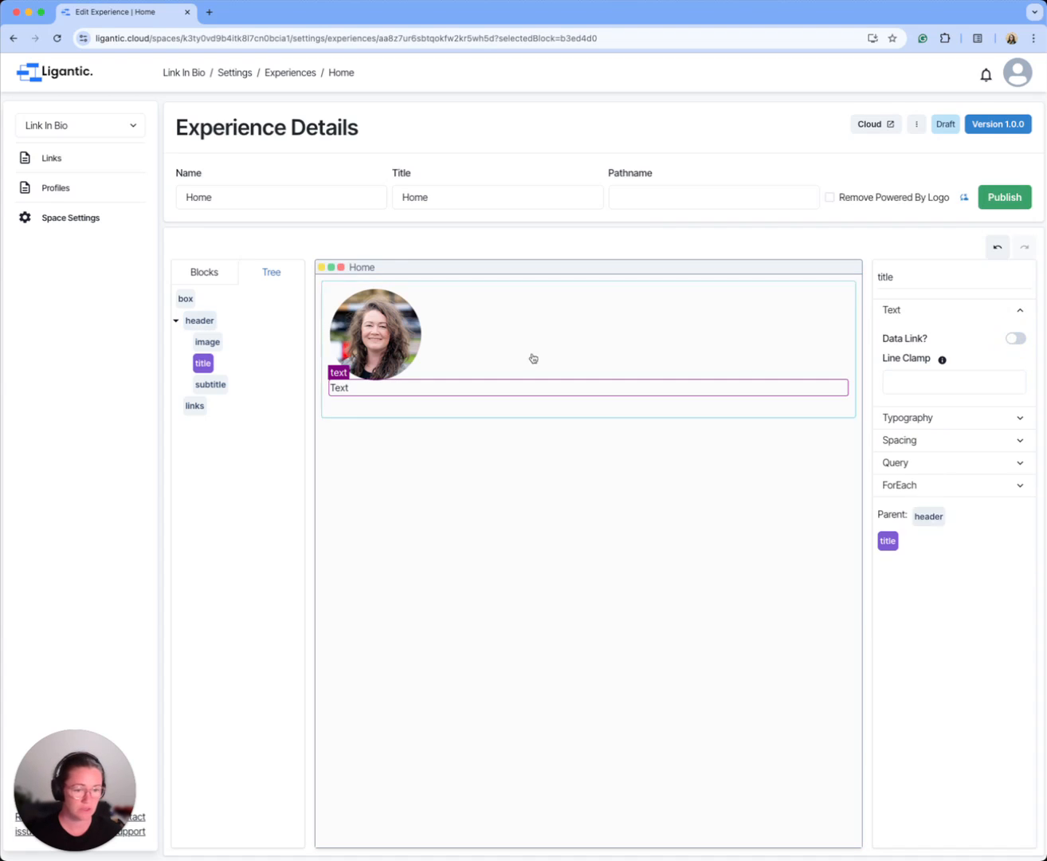
Step: Enable a query on the header box using the Profile schema, limited to the first result only
left_click(199, 323)
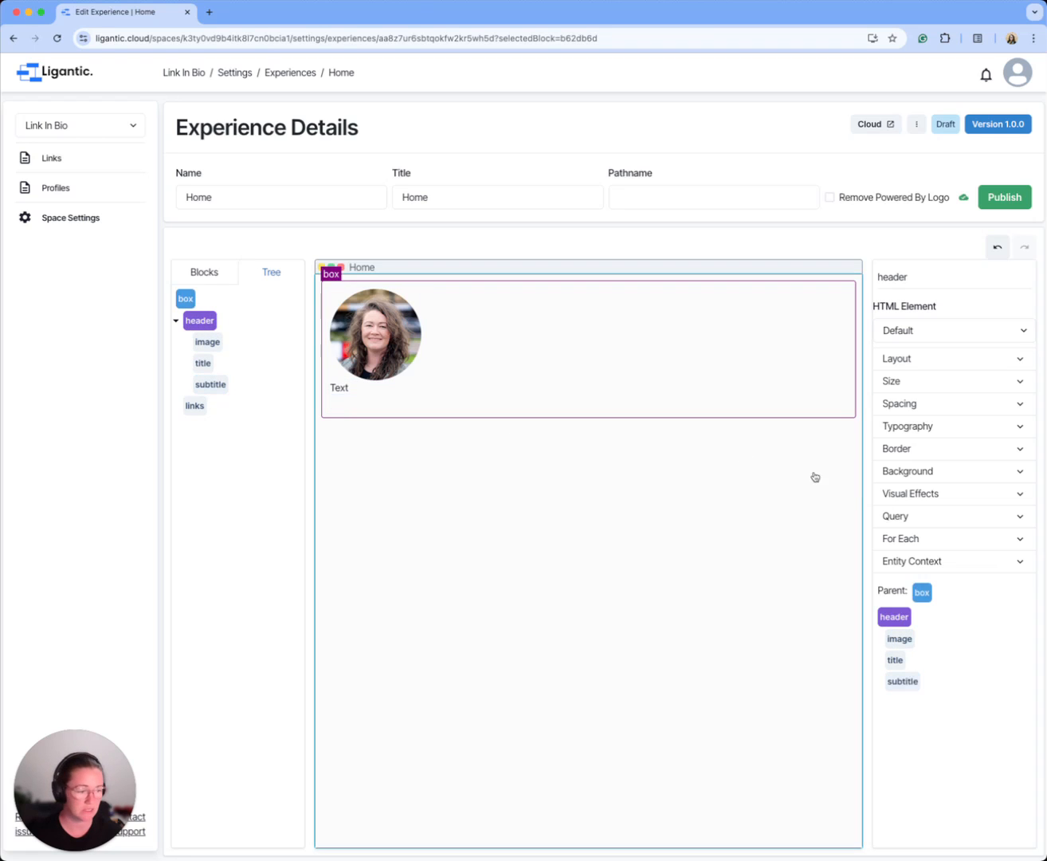
left_click(977, 513)
left_click(1018, 539)
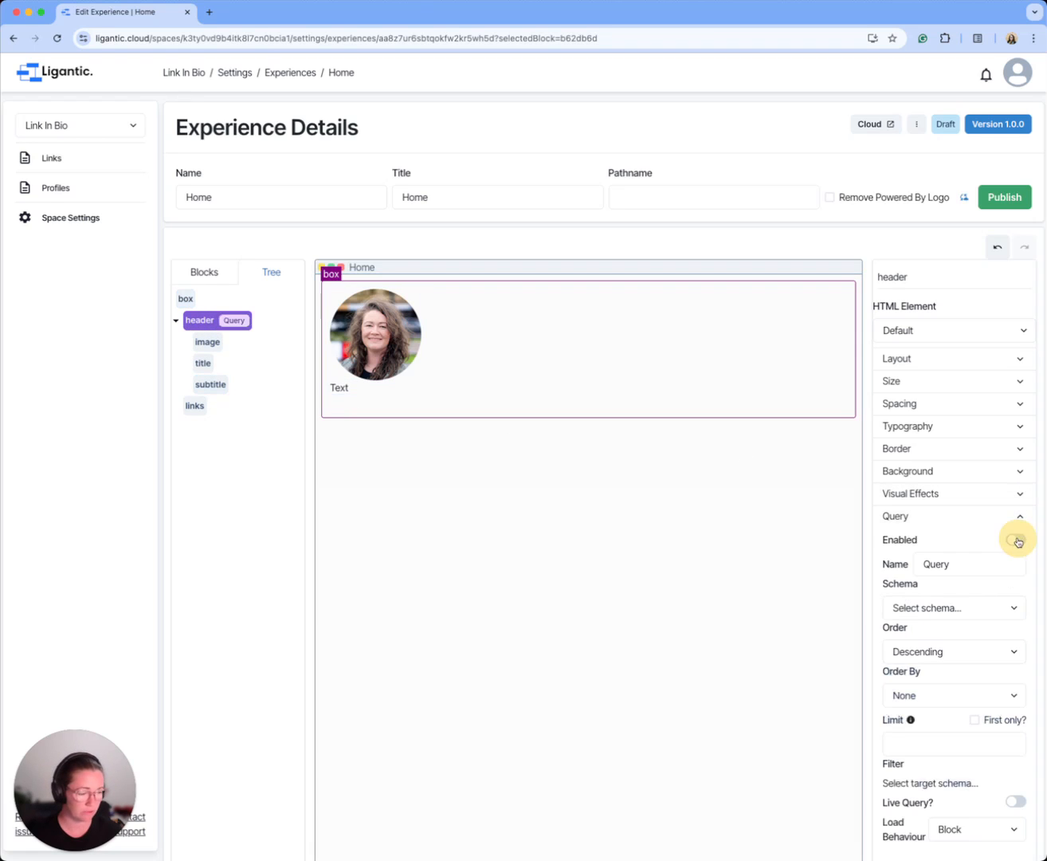
scroll(928, 514, "down", 2)
left_click(933, 559)
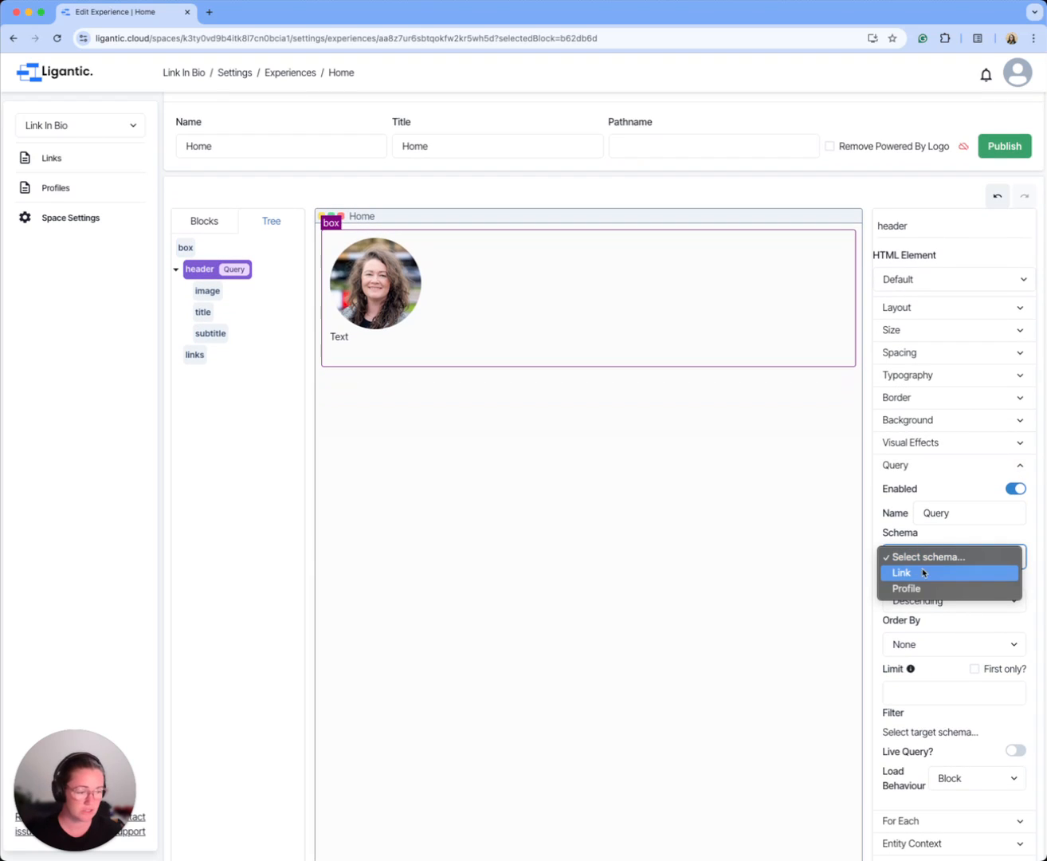
left_click(919, 589)
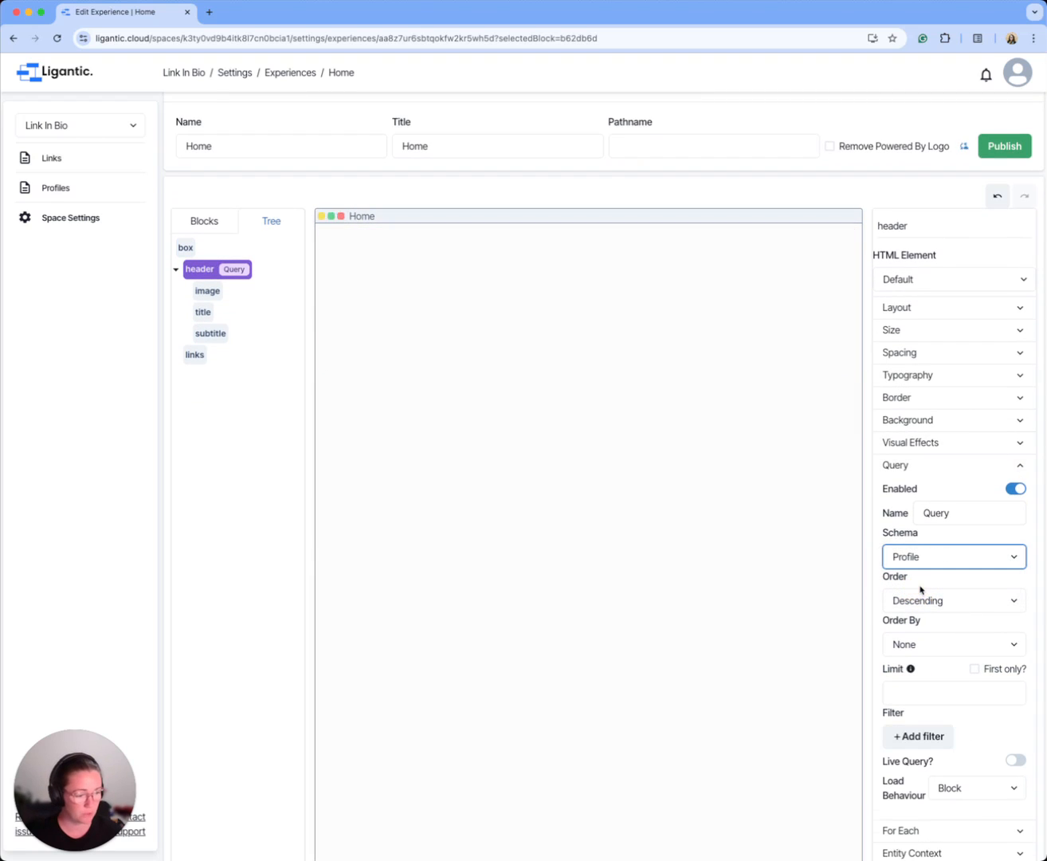
left_click(975, 670)
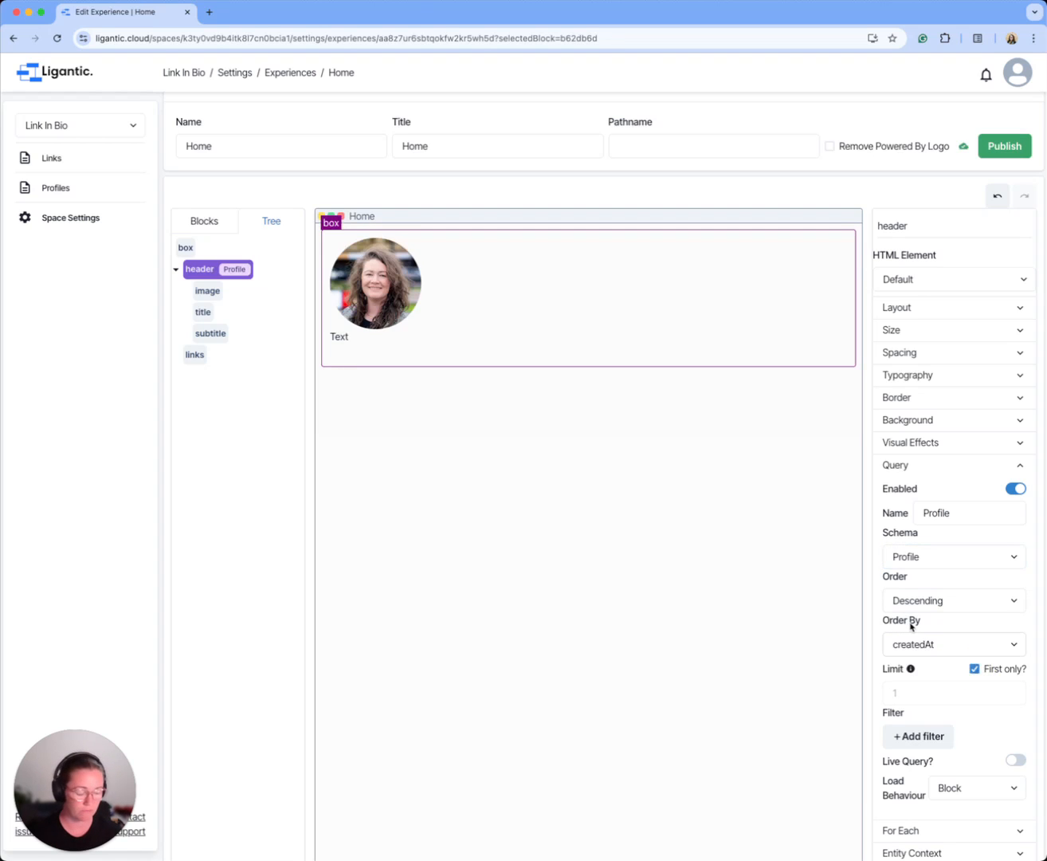
scroll(911, 626, "down", 2)
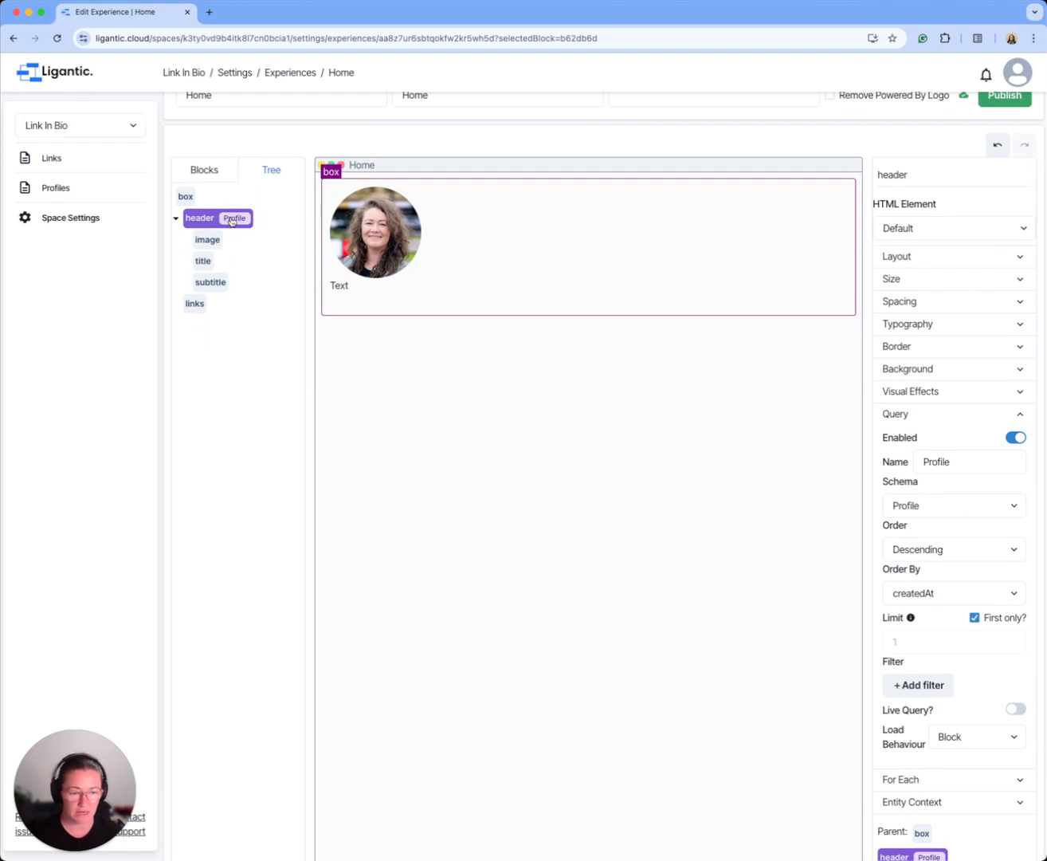
Step: Data-link the header's title text to the Profile datum, using the Title path
left_click(203, 262)
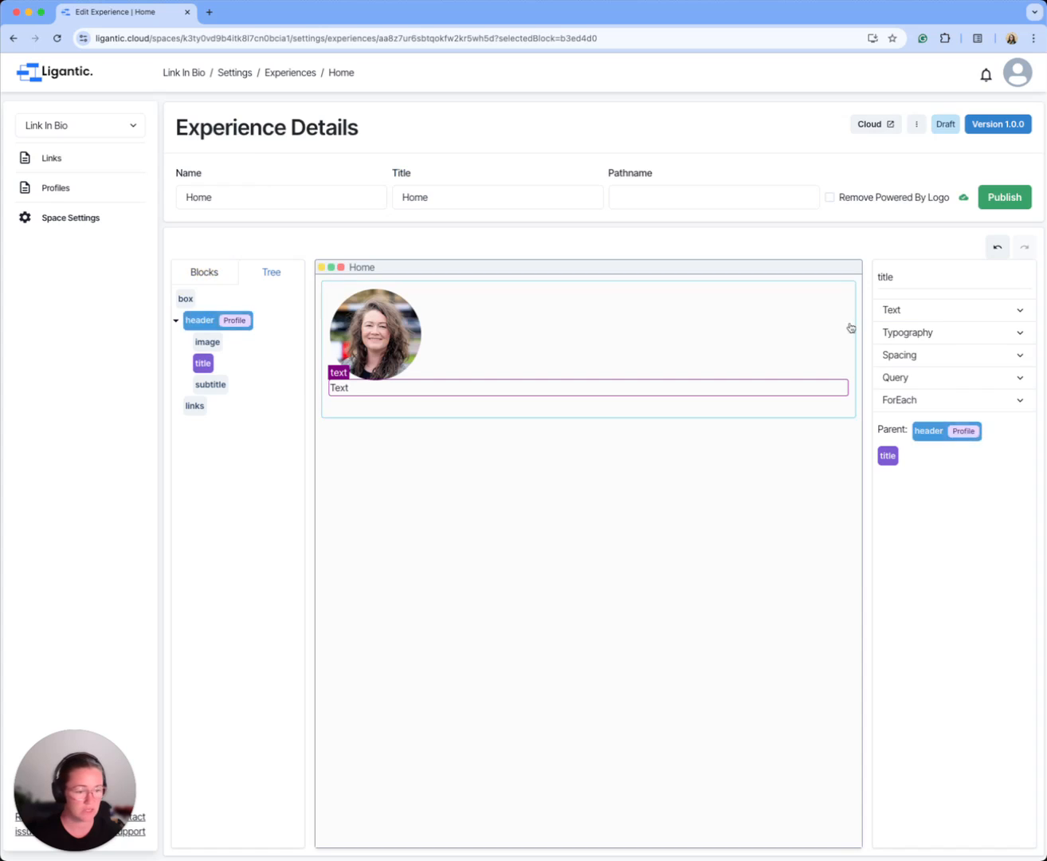
left_click(946, 309)
left_click(1014, 340)
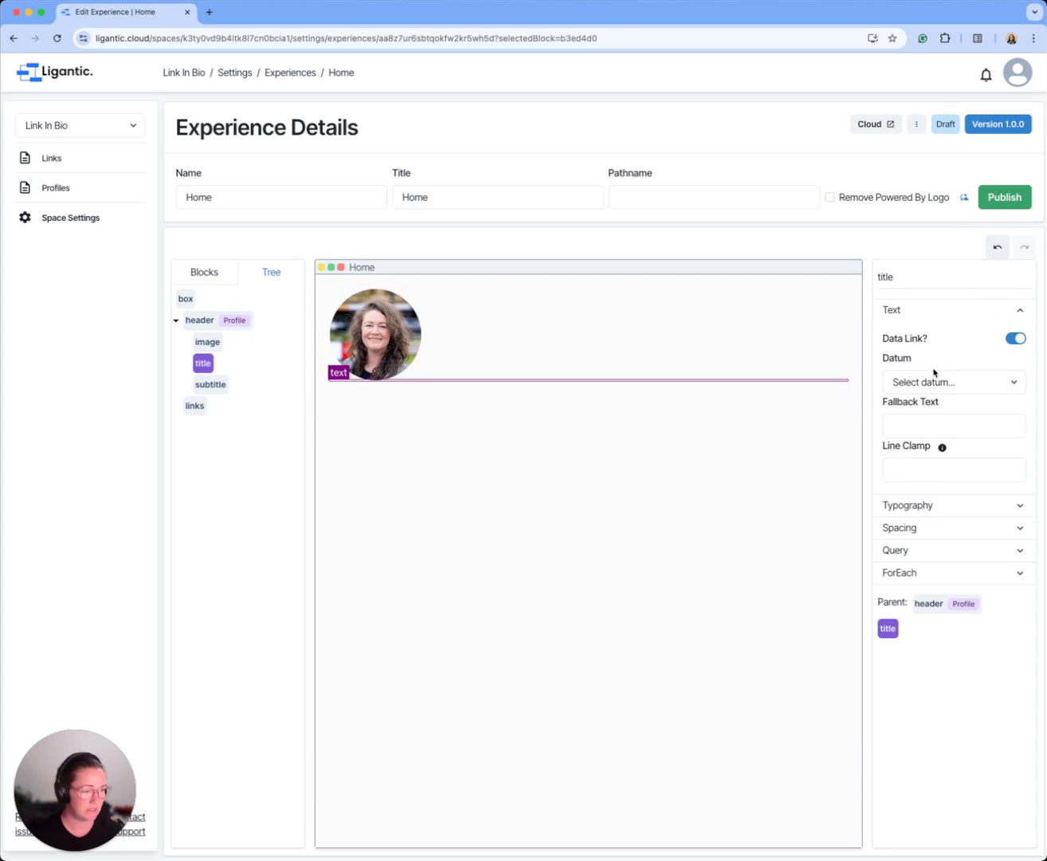
left_click(936, 380)
left_click(924, 398)
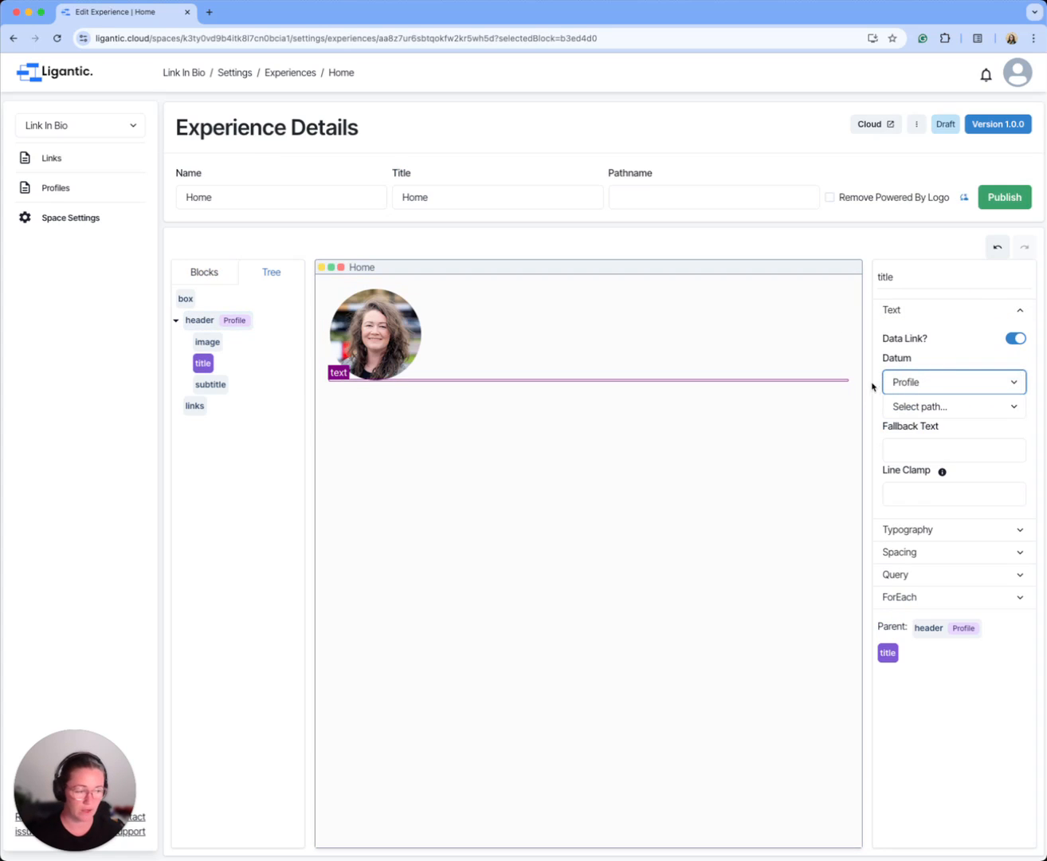
left_click(940, 409)
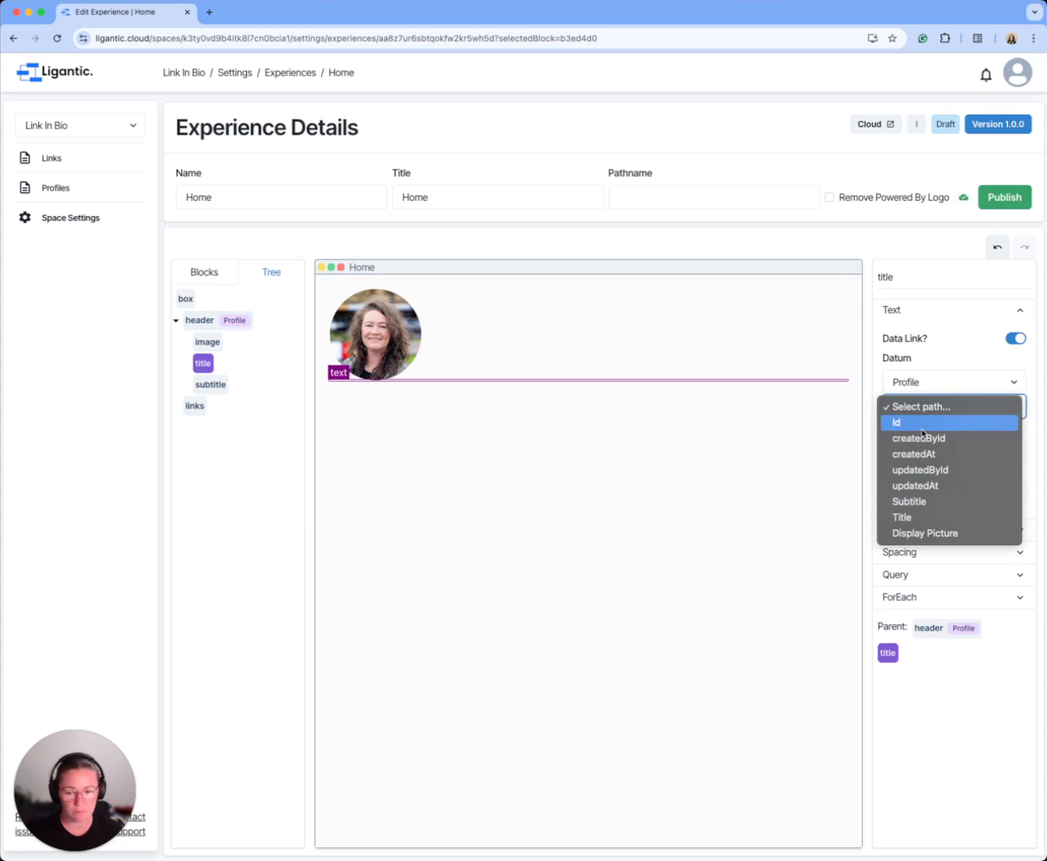
left_click(922, 525)
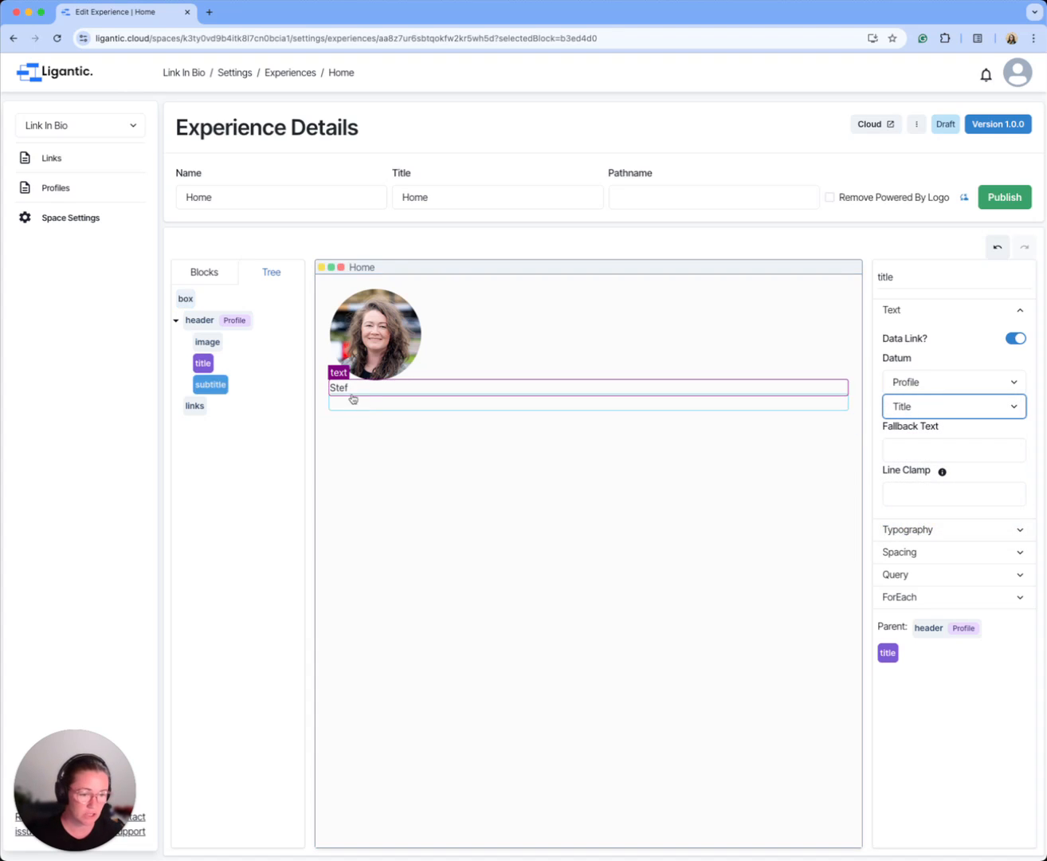
Step: Data-link the header's subtitle text to the Profile datum, using the Subtitle path
left_click(210, 384)
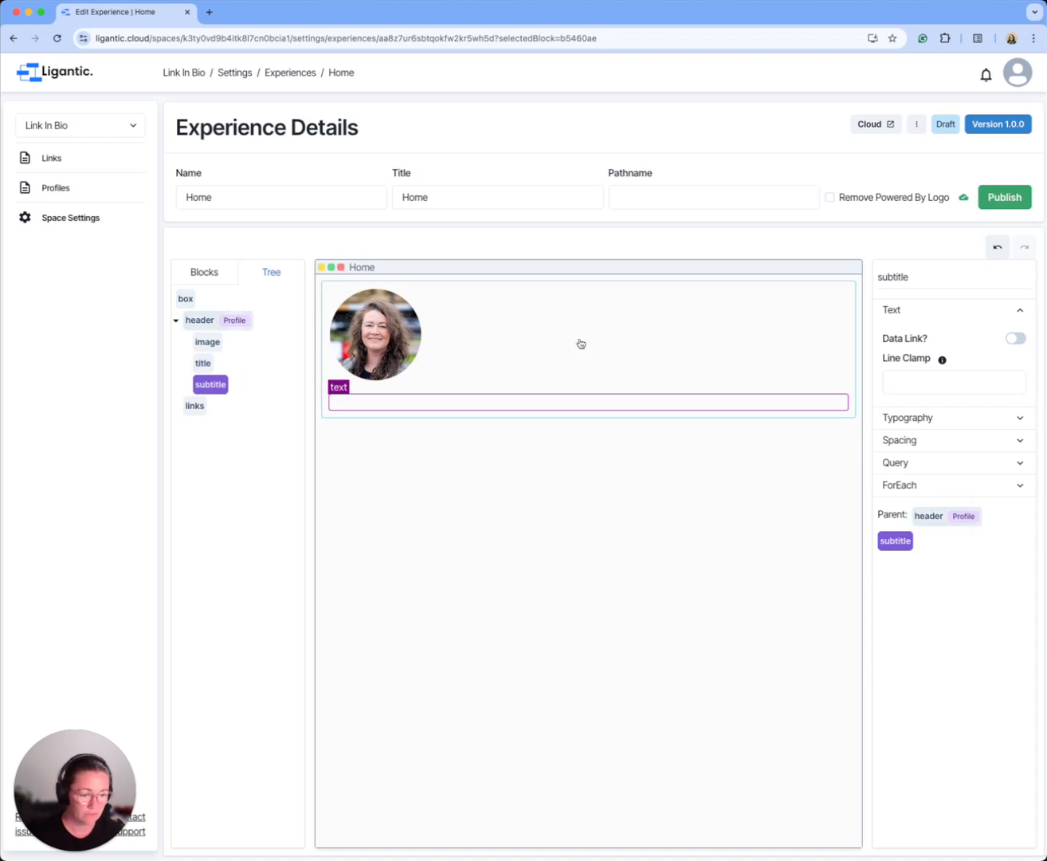
left_click(1015, 339)
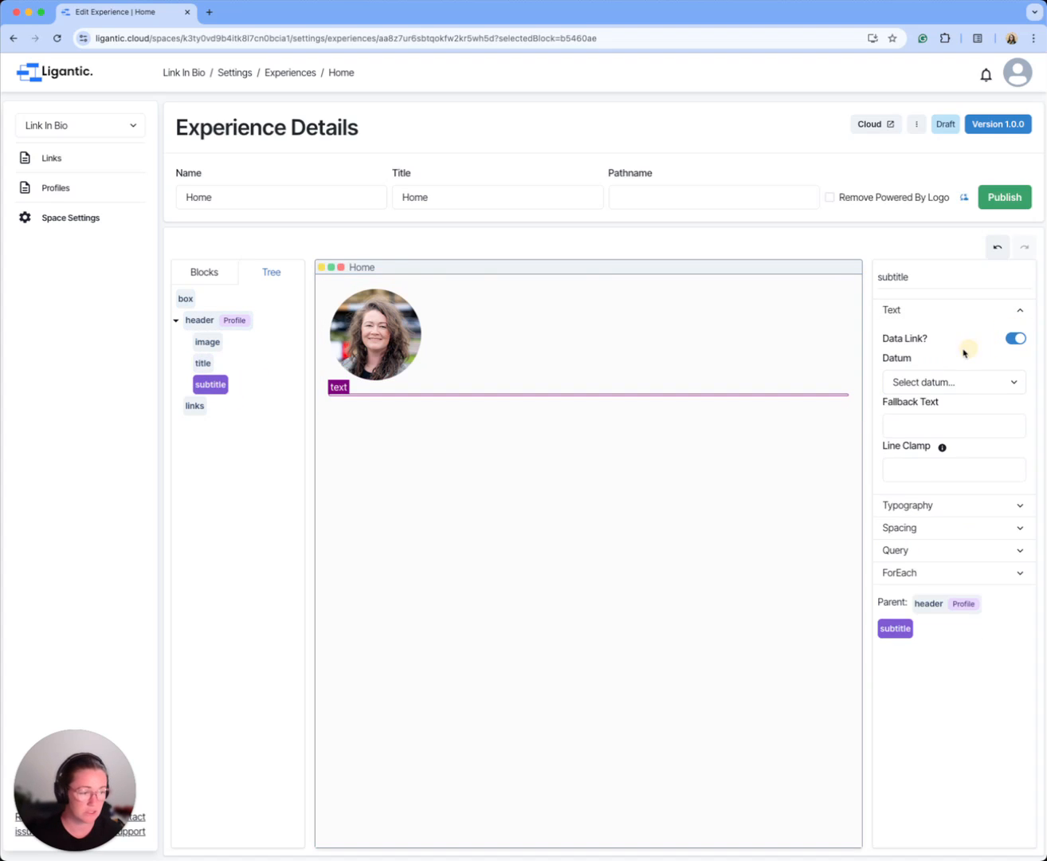
left_click(935, 385)
left_click(929, 397)
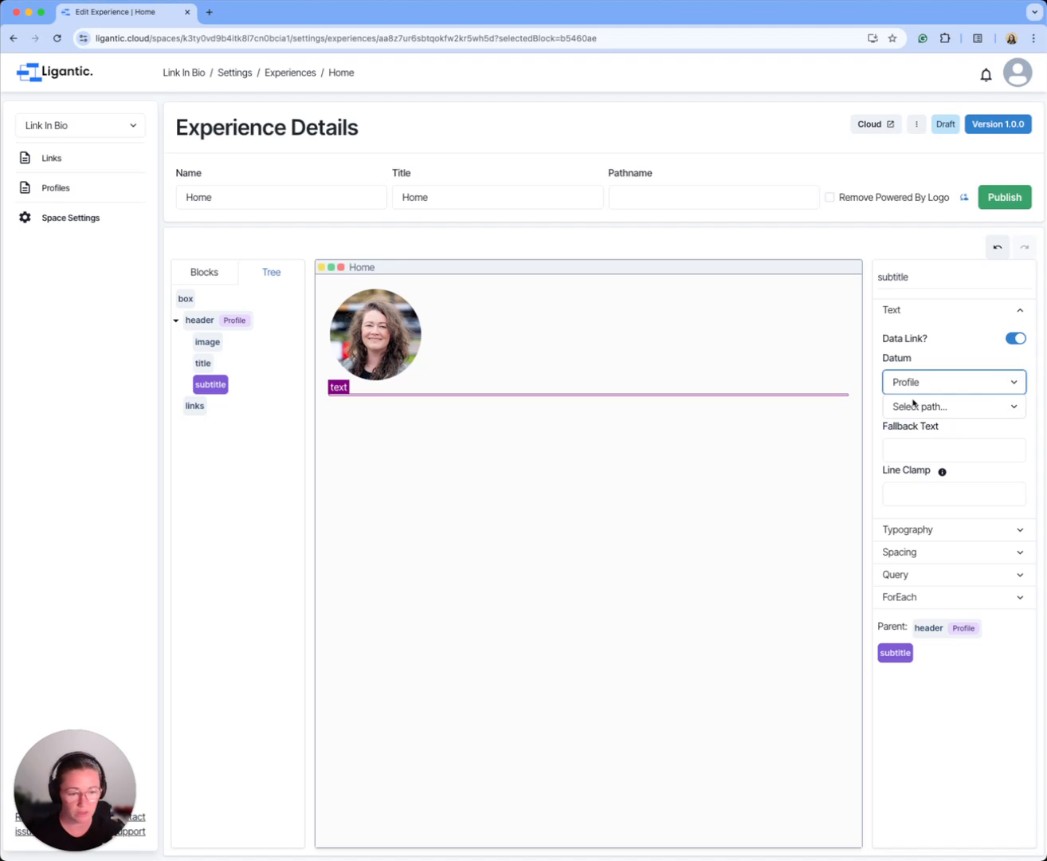
left_click(915, 405)
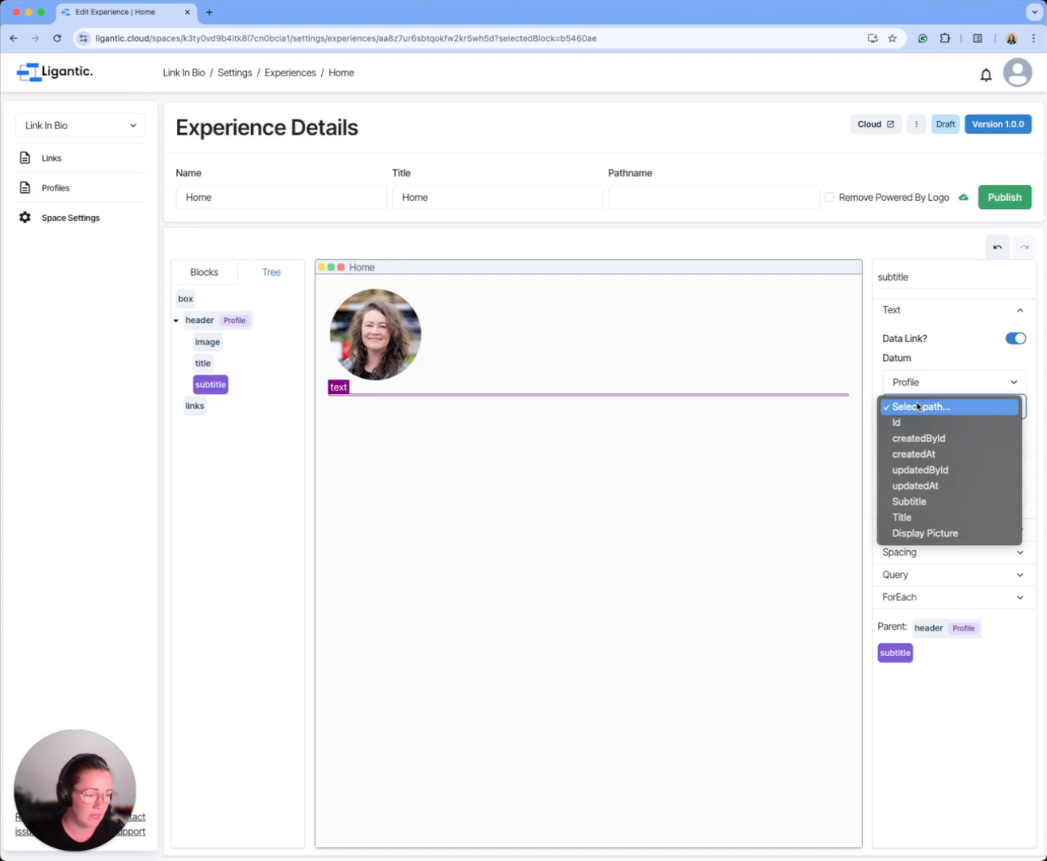
left_click(909, 501)
left_click(676, 552)
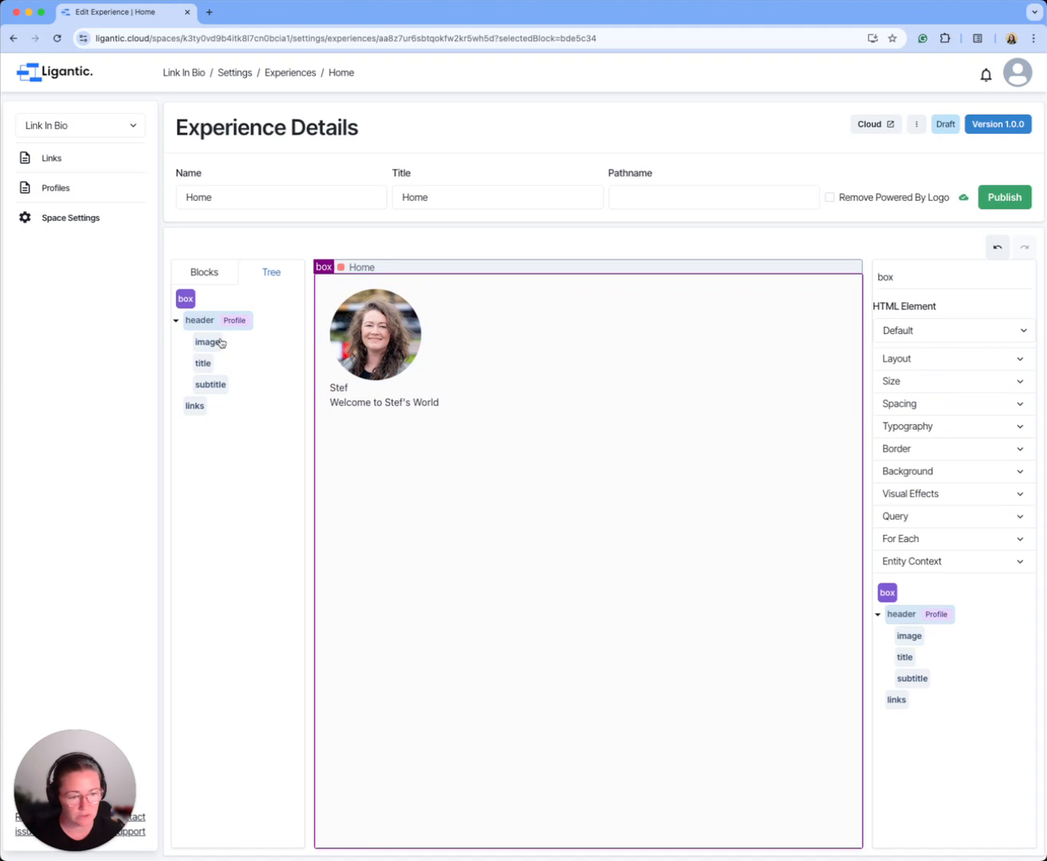
Step: Set the header box's layout alignment to center so its image and texts are centered horizontally
left_click(200, 320)
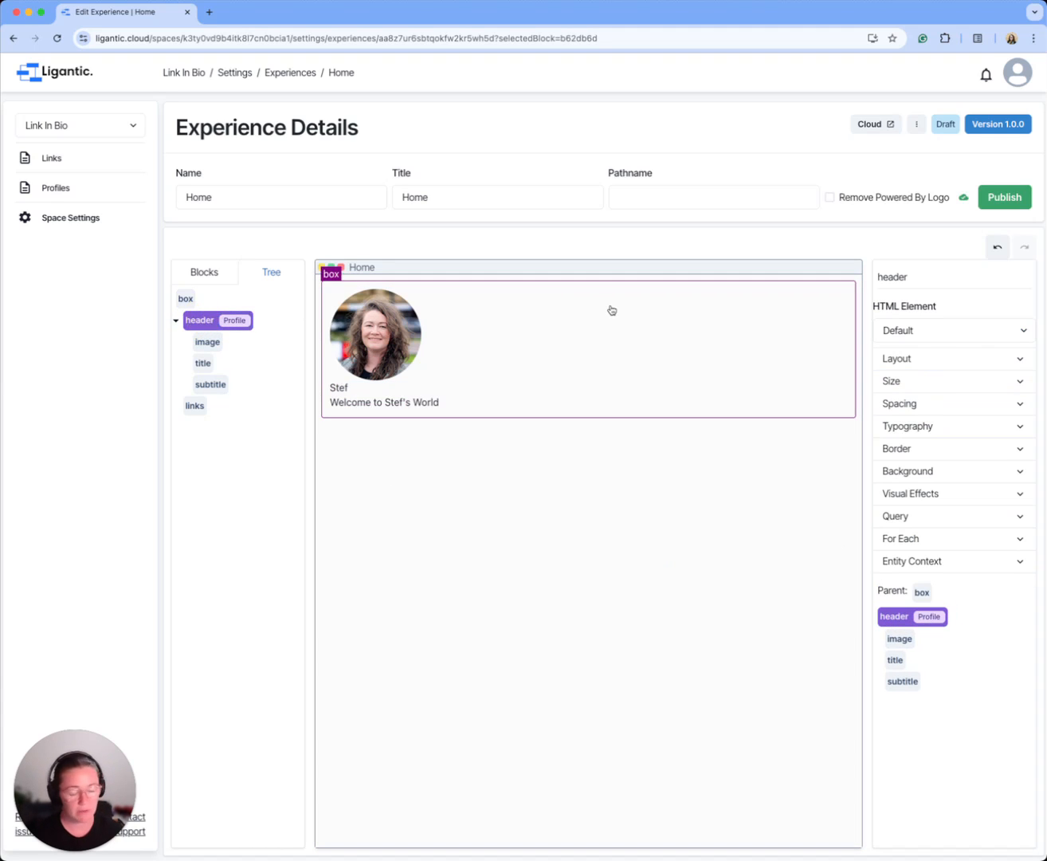
left_click(968, 361)
left_click(918, 438)
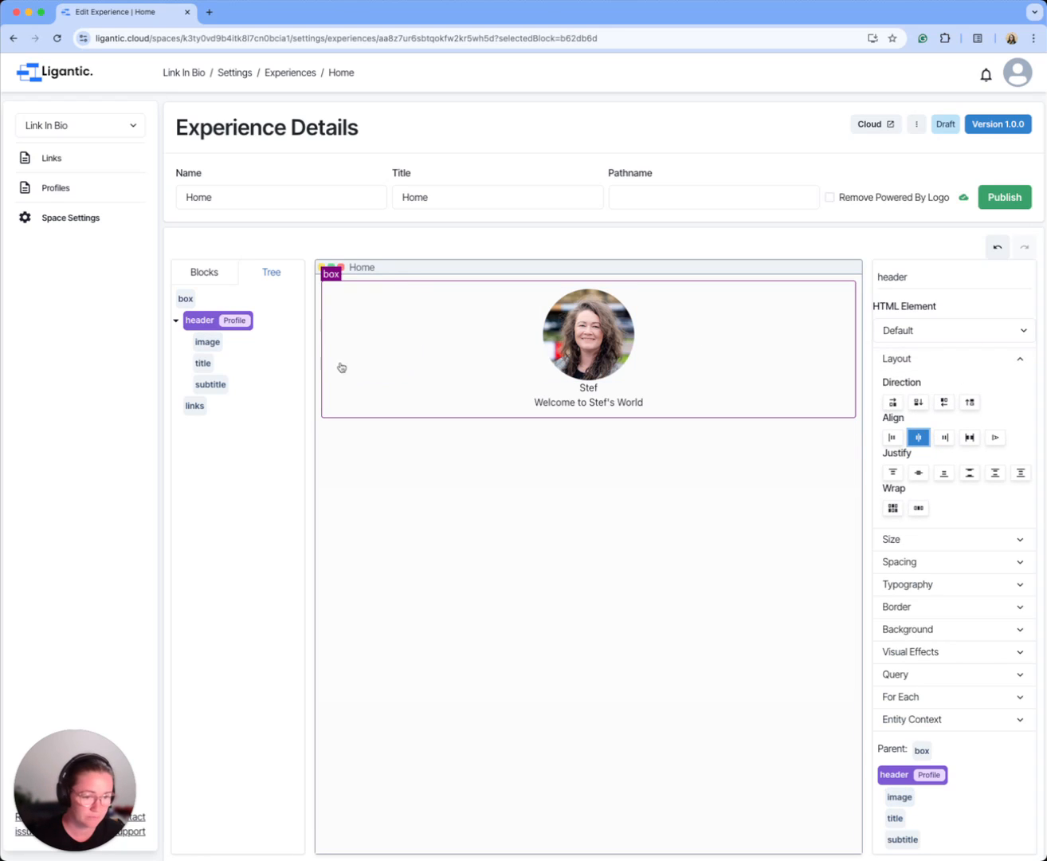
Step: Style the header's title text with the Inter Tight font, a 1.5 rem size and bold weight
left_click(197, 361)
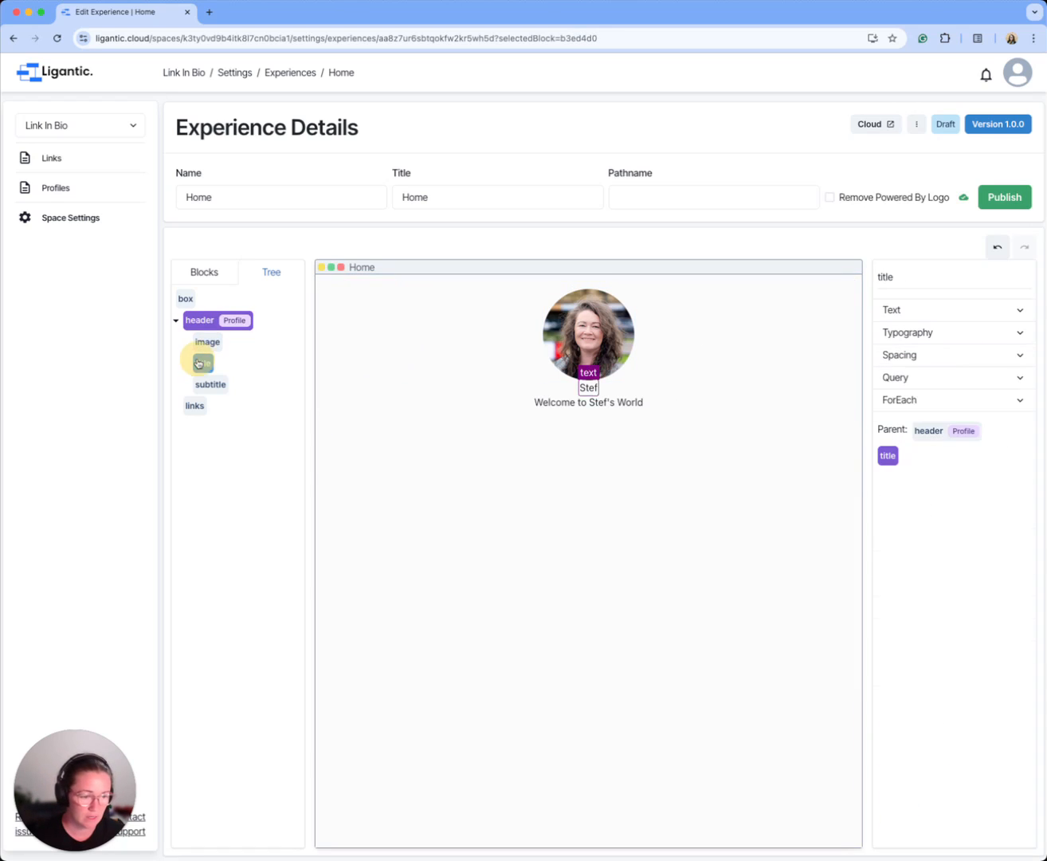
left_click(961, 337)
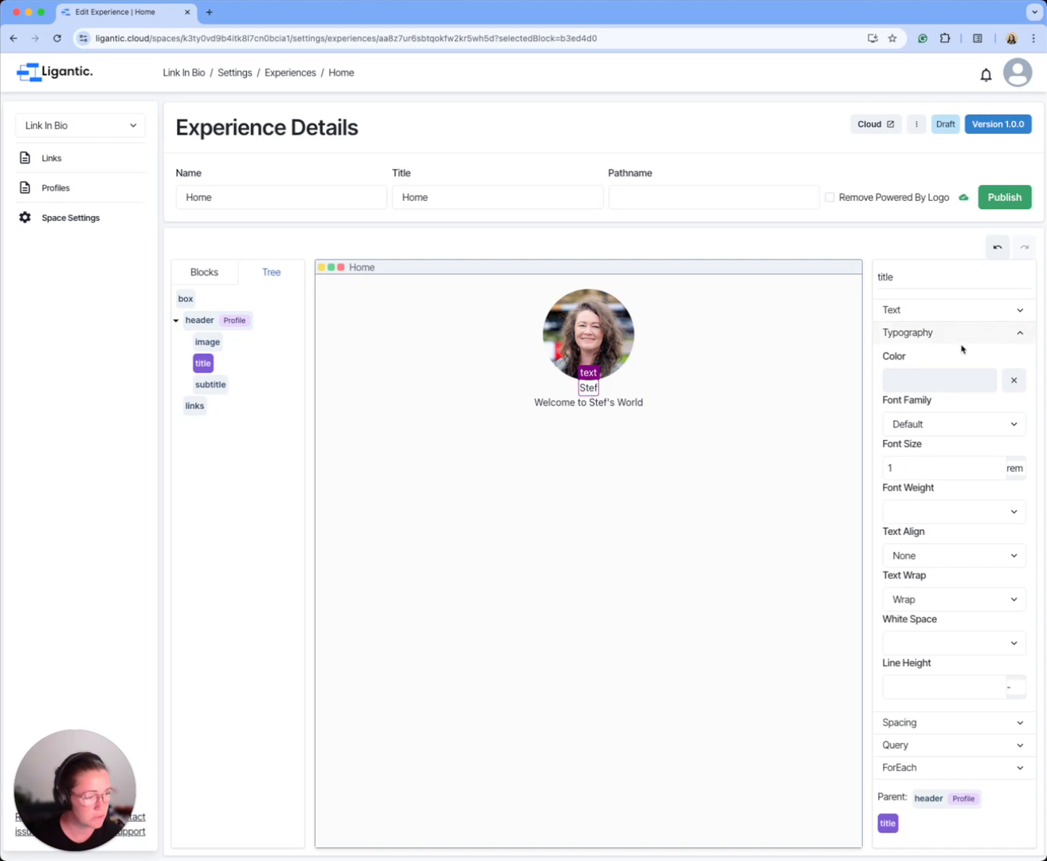
left_click(951, 431)
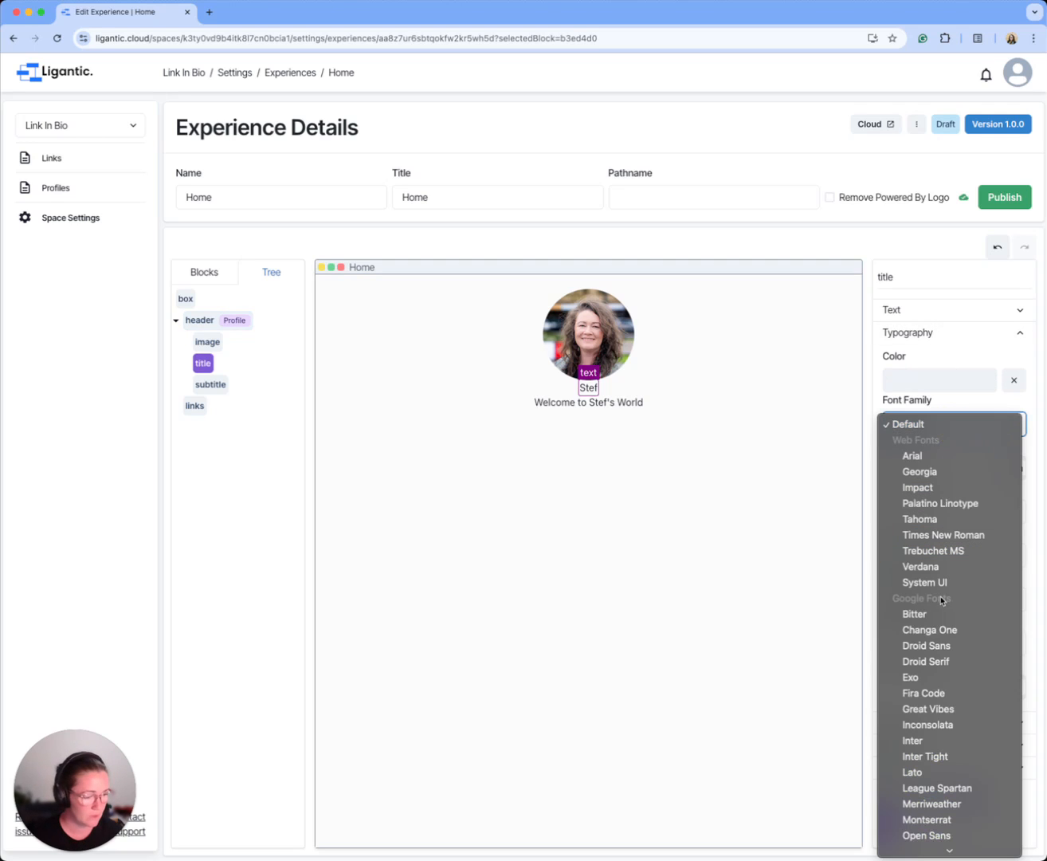
left_click(932, 746)
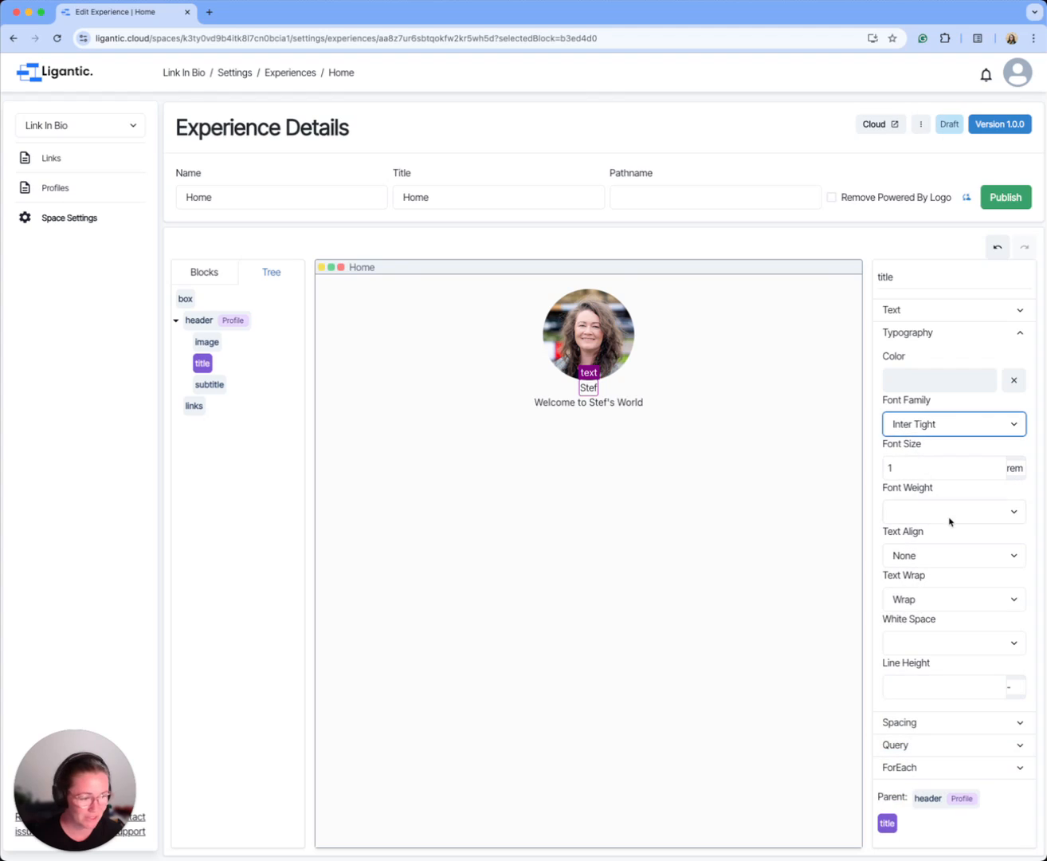
left_click(923, 472)
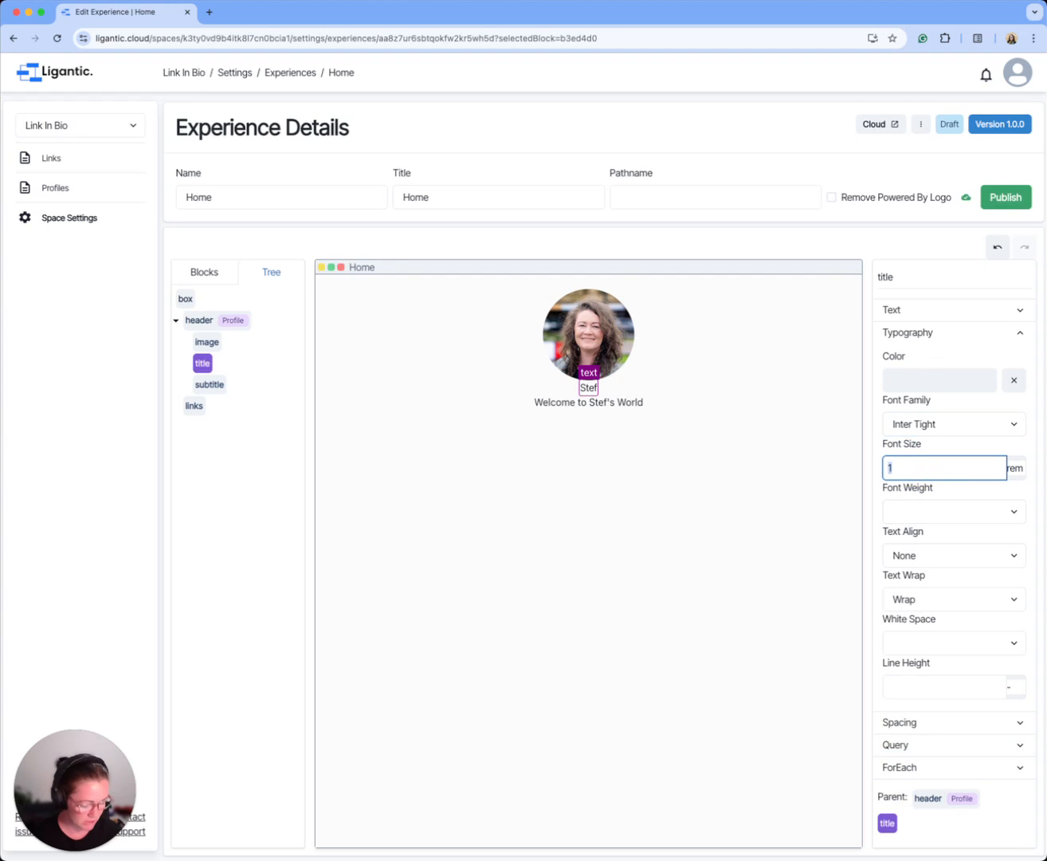
type("1.5")
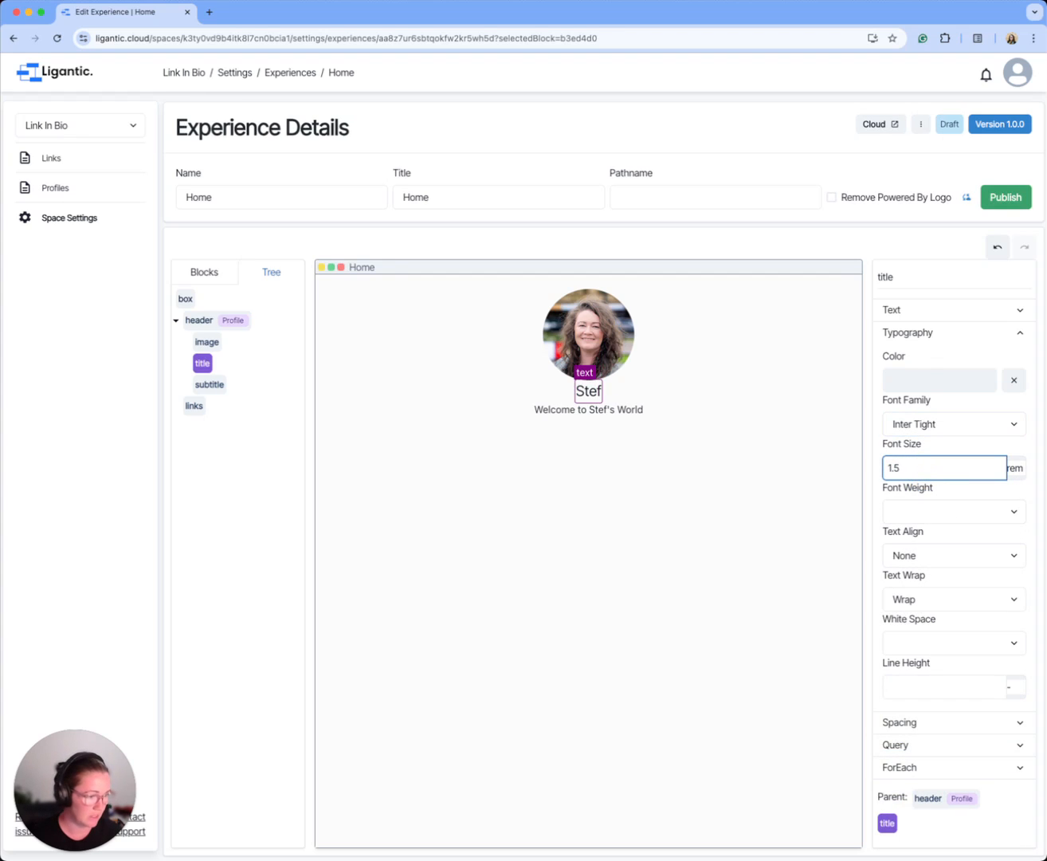
left_click(927, 510)
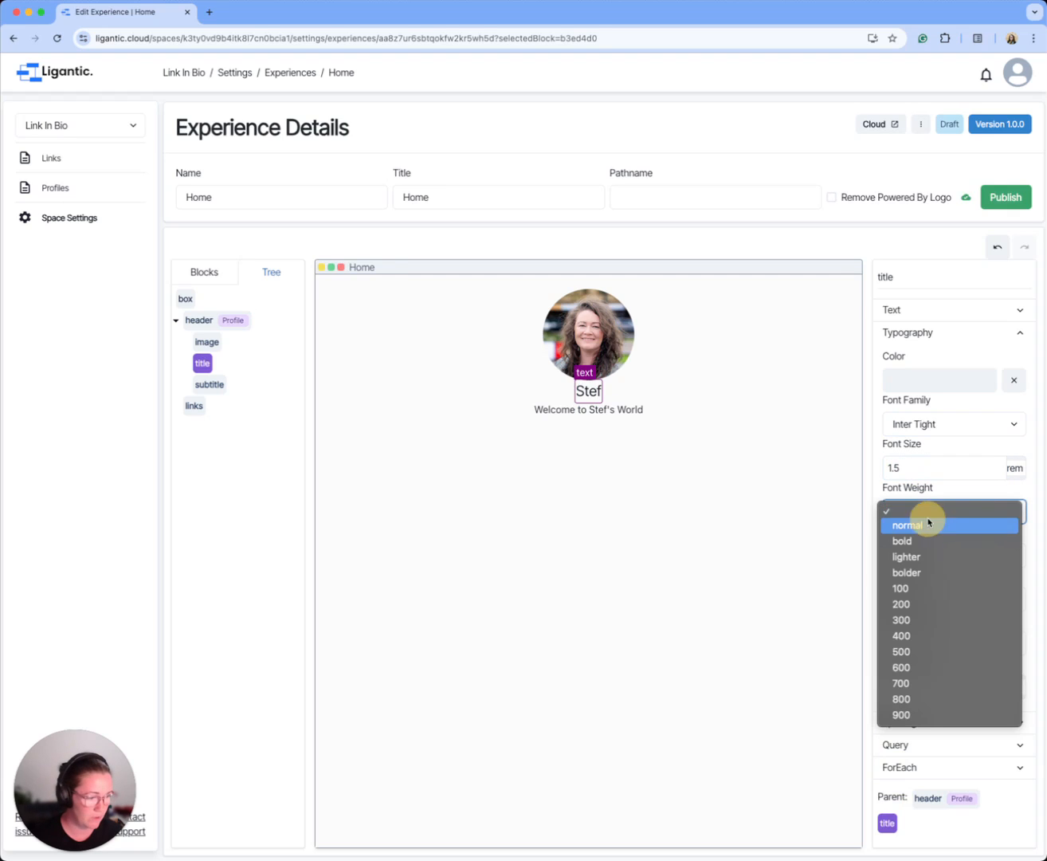
left_click(925, 540)
Step: Style the header's subtitle text with the Inter Tight font and a 1 rem size
left_click(613, 412)
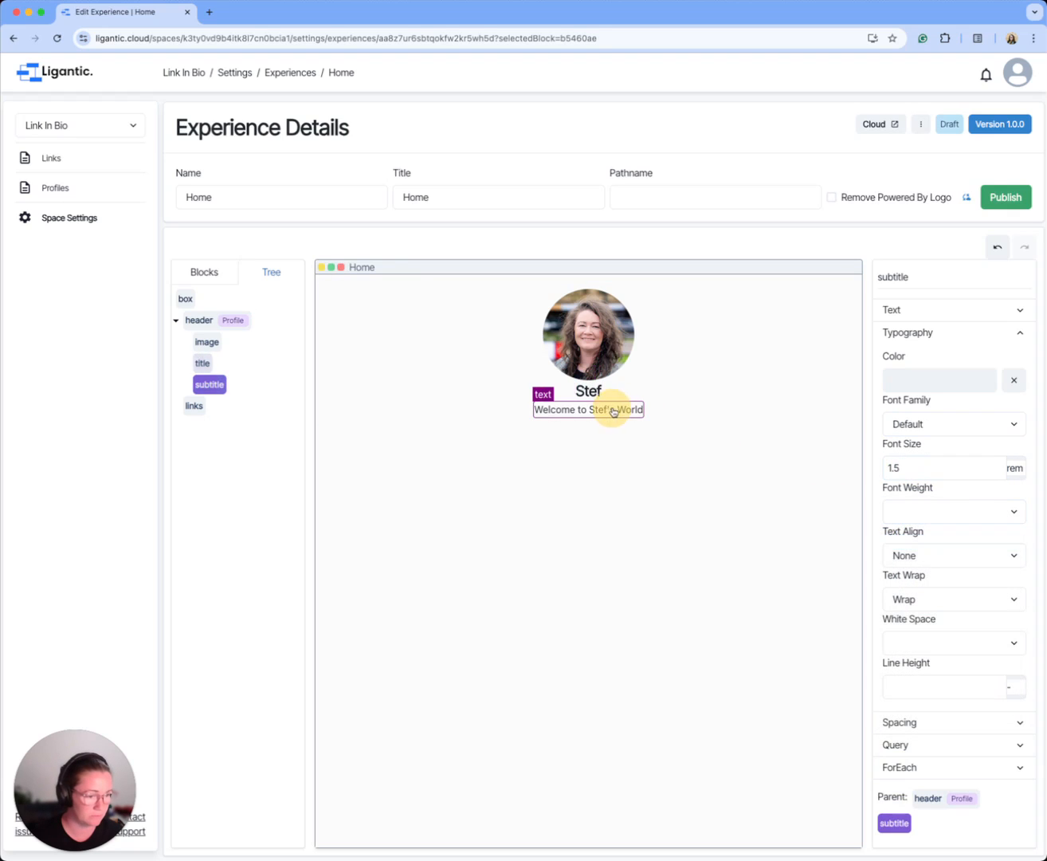
left_click(933, 427)
left_click(962, 757)
left_click(915, 470)
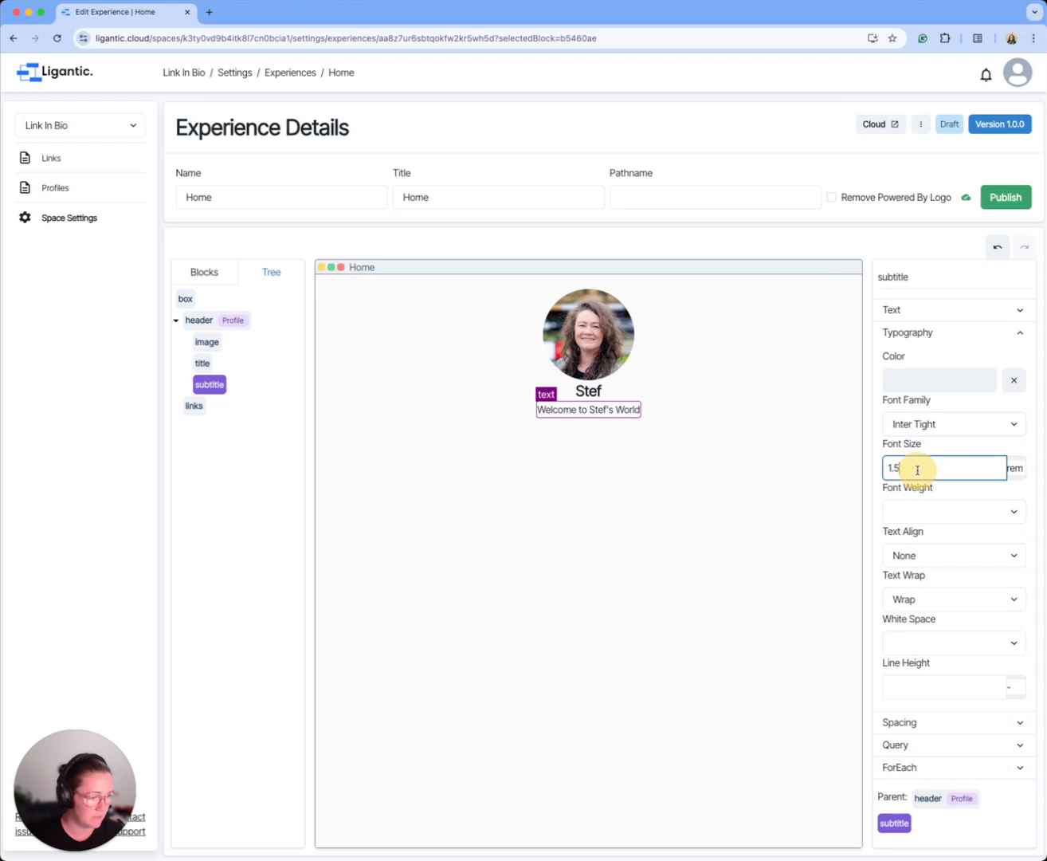
type("10")
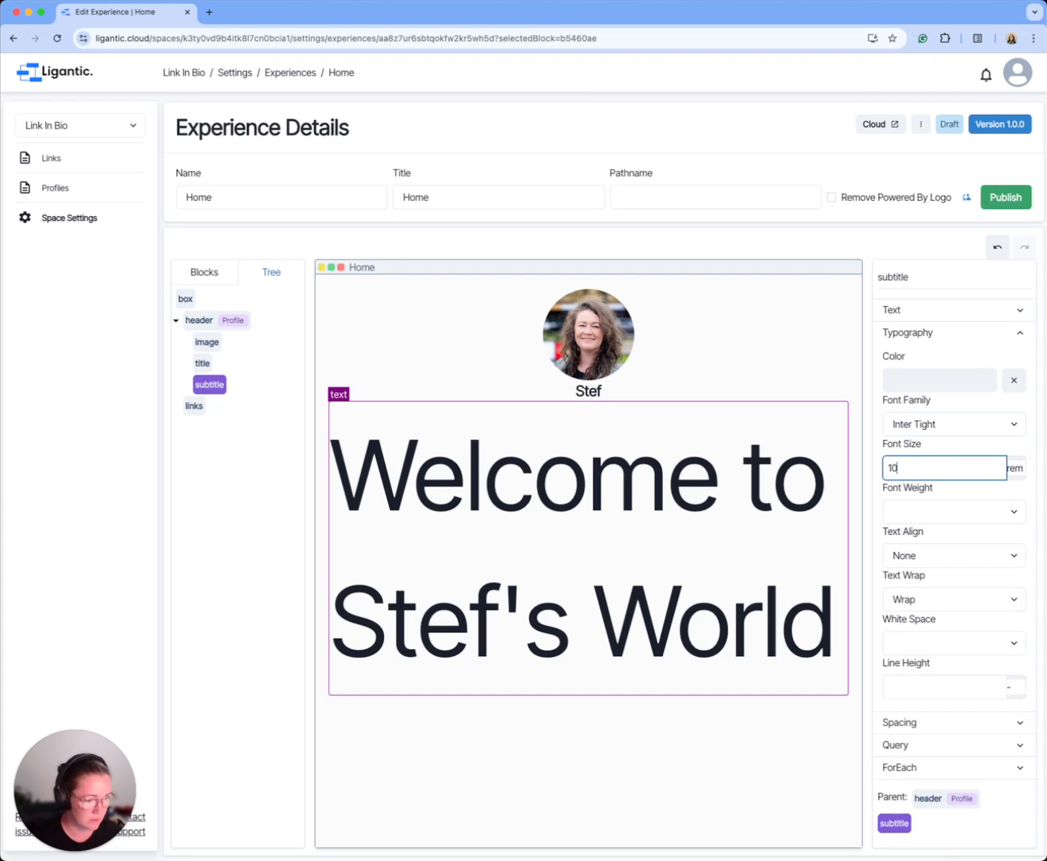
key("BackSpace")
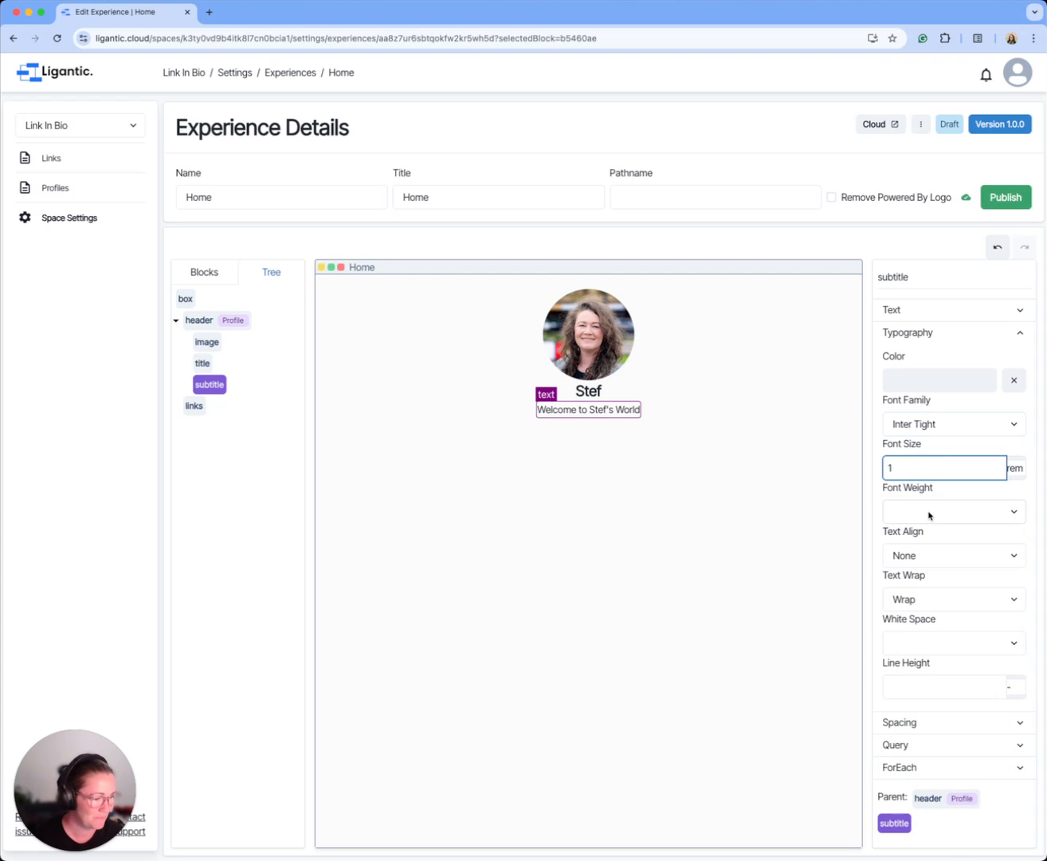
left_click(927, 514)
left_click(823, 481)
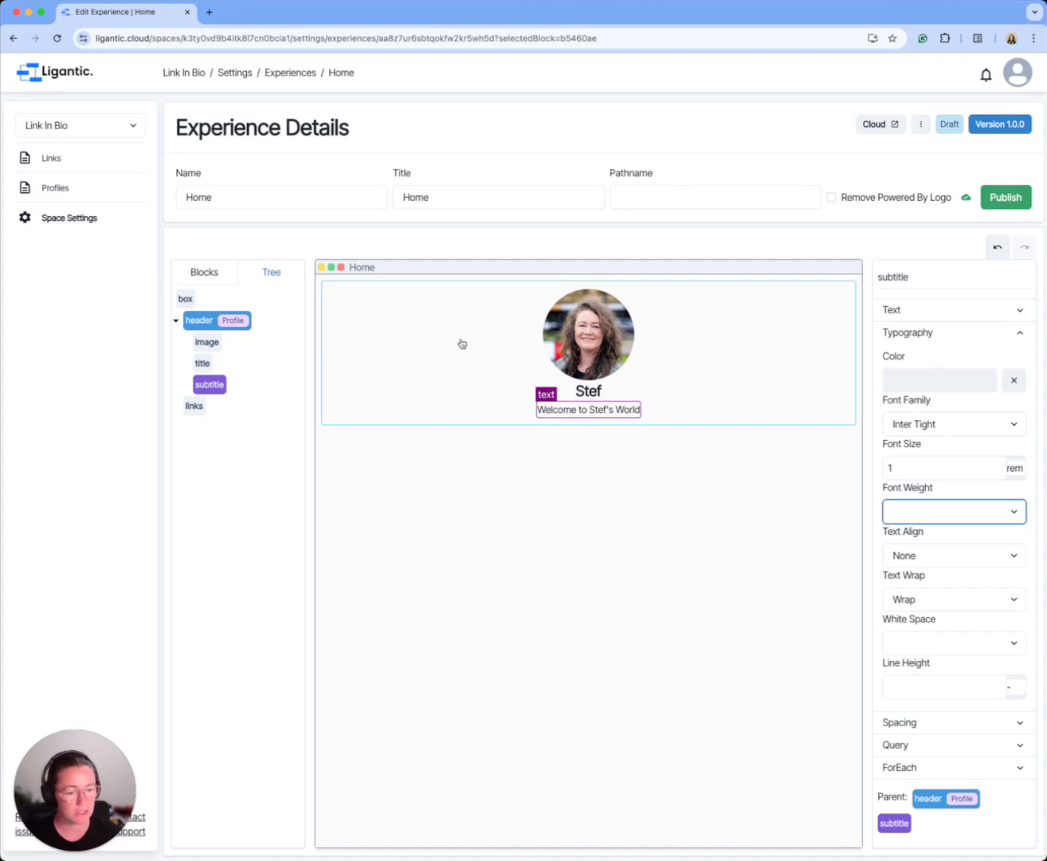
Step: Enable a query on the links box that uses the Link schema
left_click(196, 409)
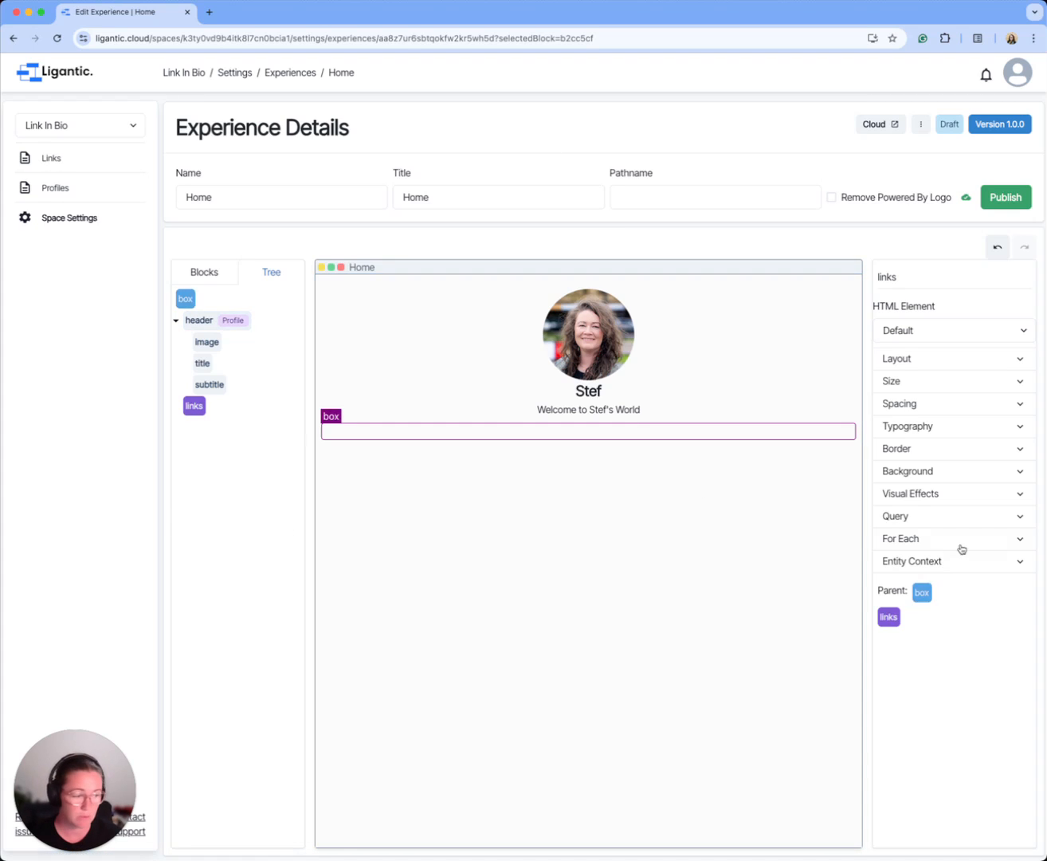
left_click(972, 516)
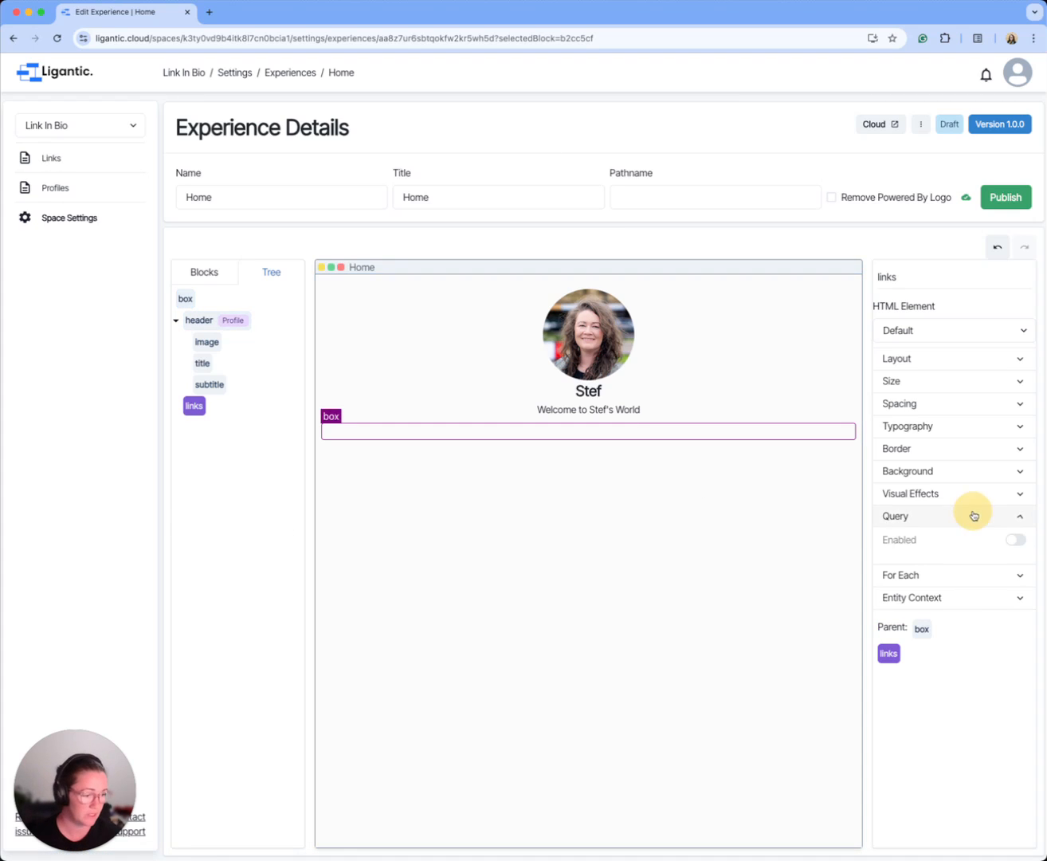
left_click(1017, 539)
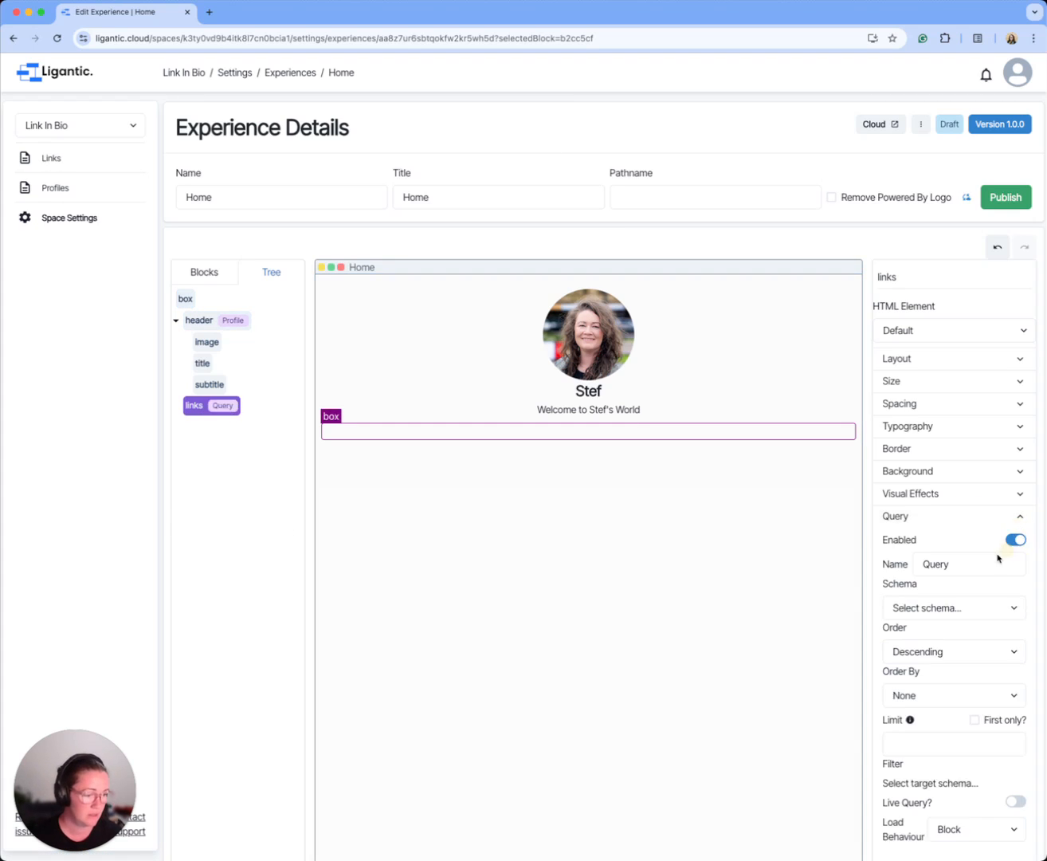
left_click(931, 607)
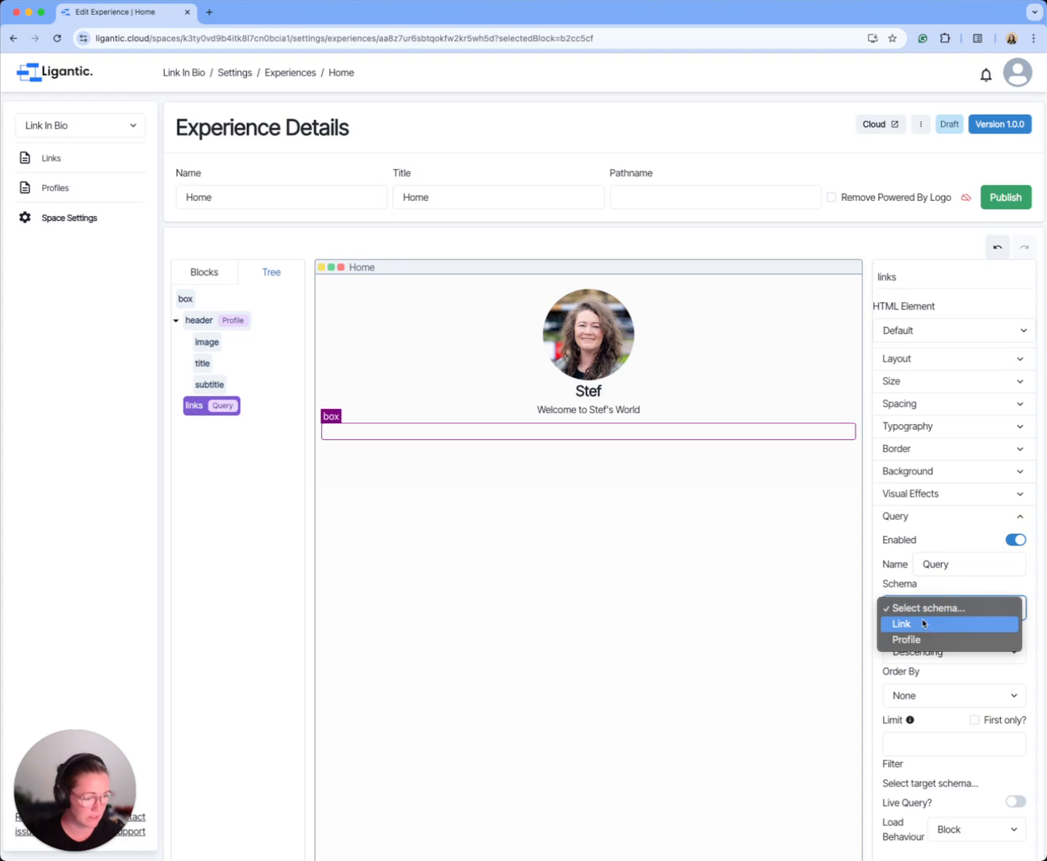
left_click(923, 621)
Step: Add a property filter to the Links query so that Live? equals the literal value true
scroll(955, 617, "down", 1)
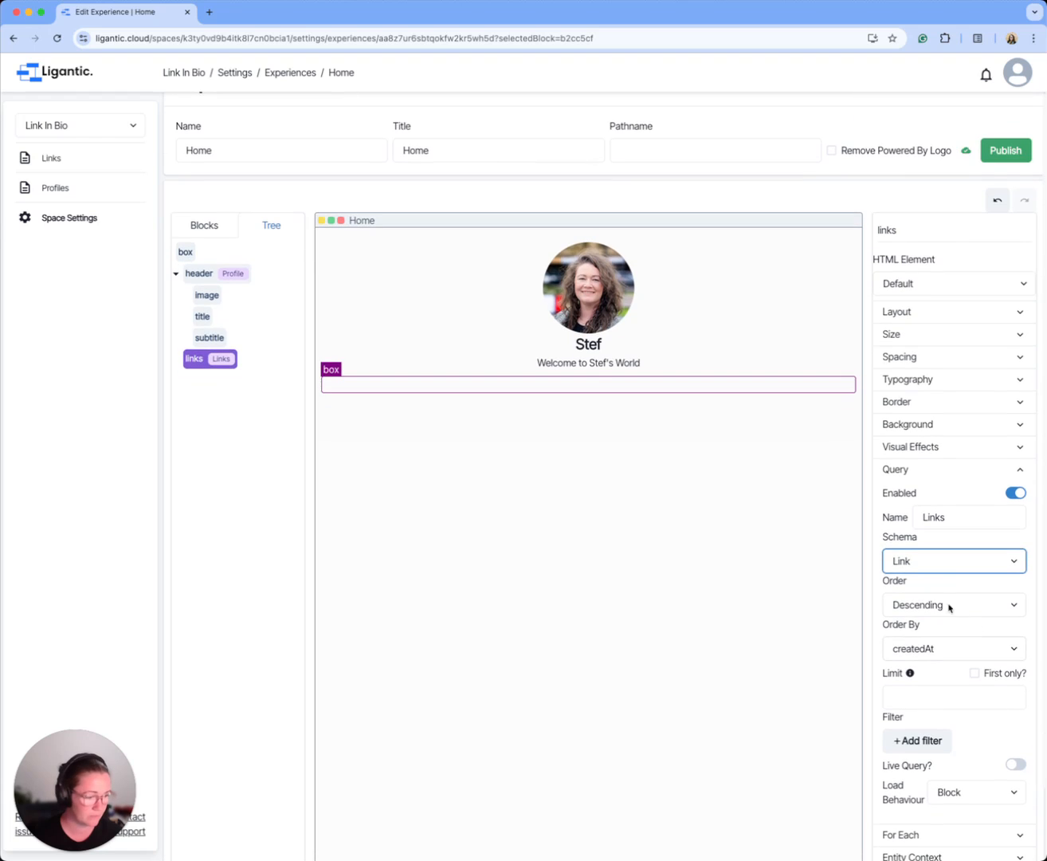
left_click(932, 742)
scroll(941, 682, "down", 2)
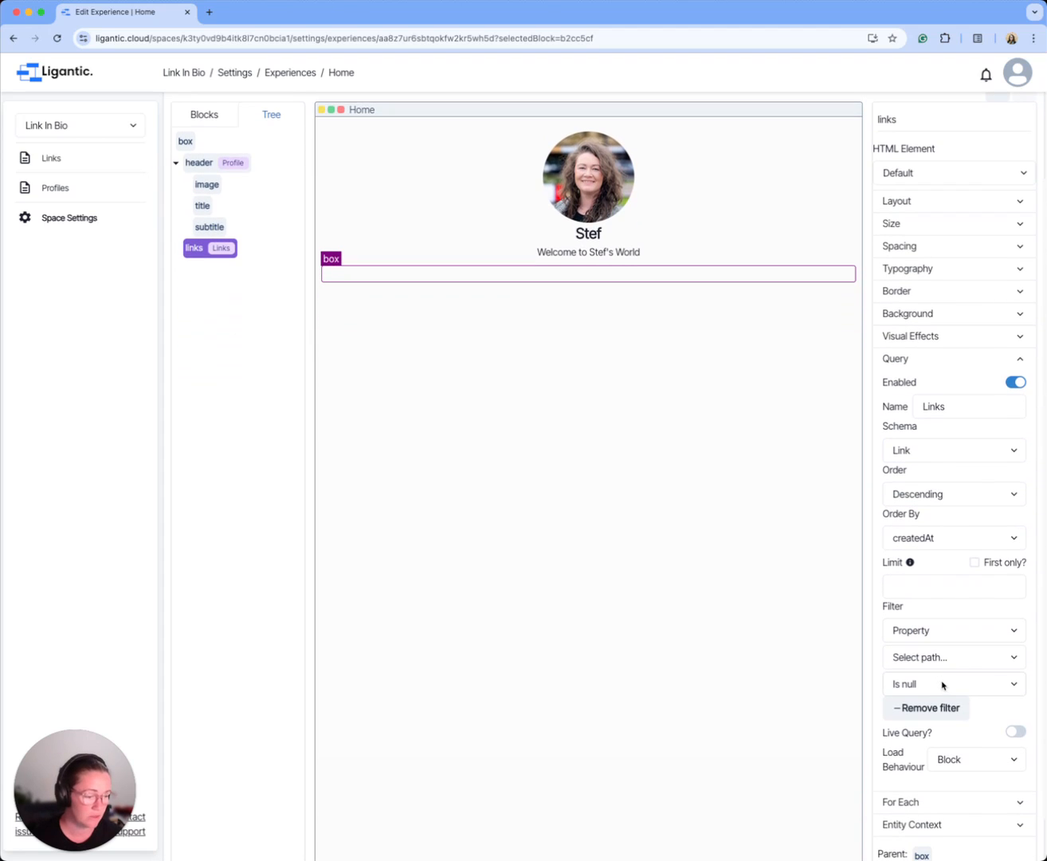
left_click(933, 656)
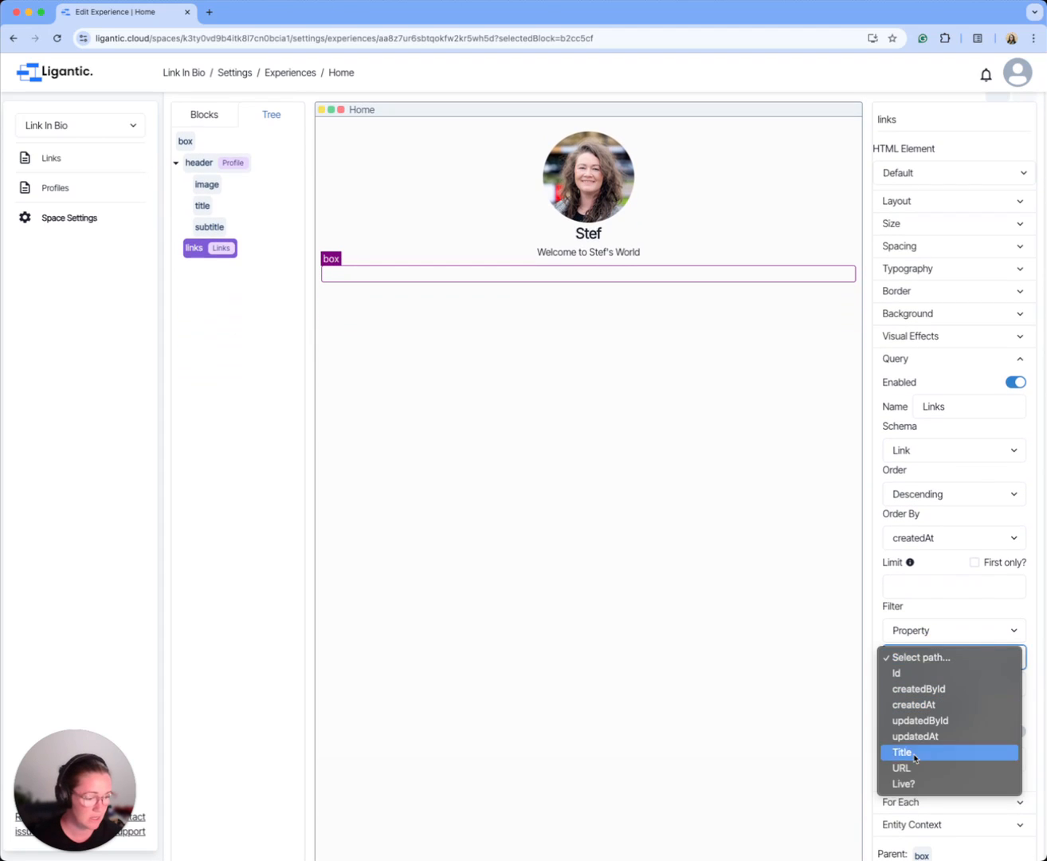
left_click(923, 784)
left_click(926, 682)
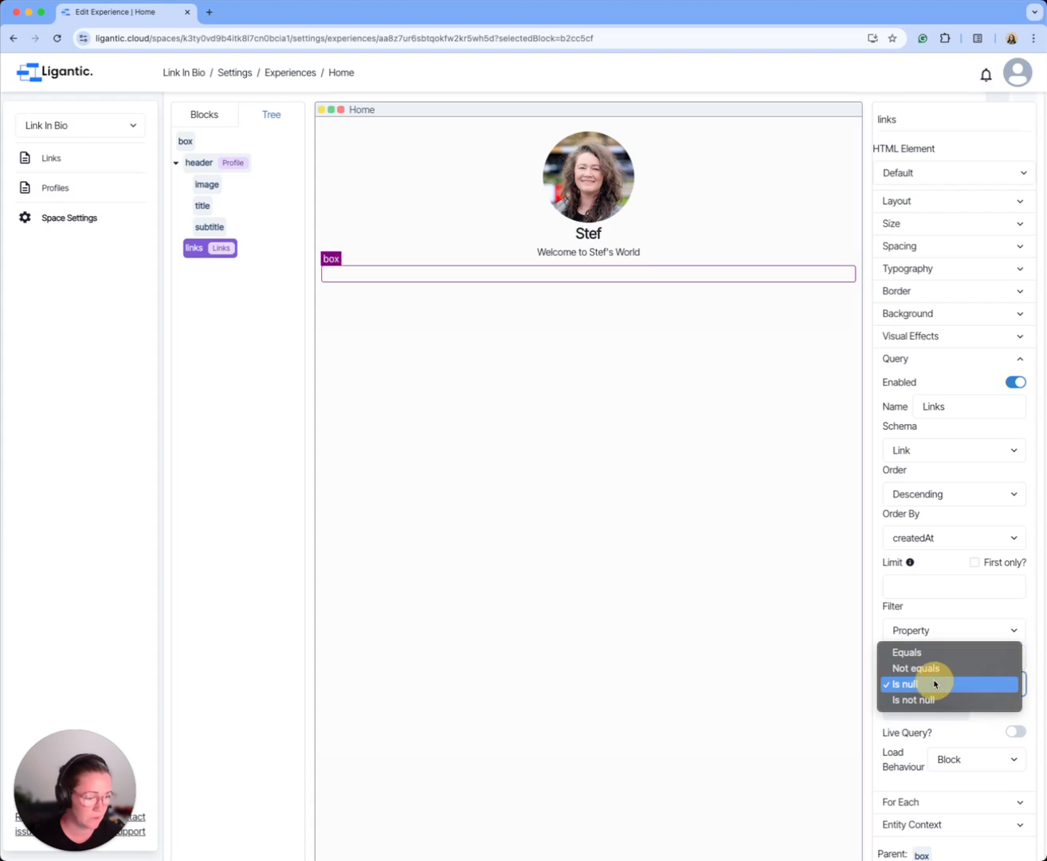
left_click(930, 653)
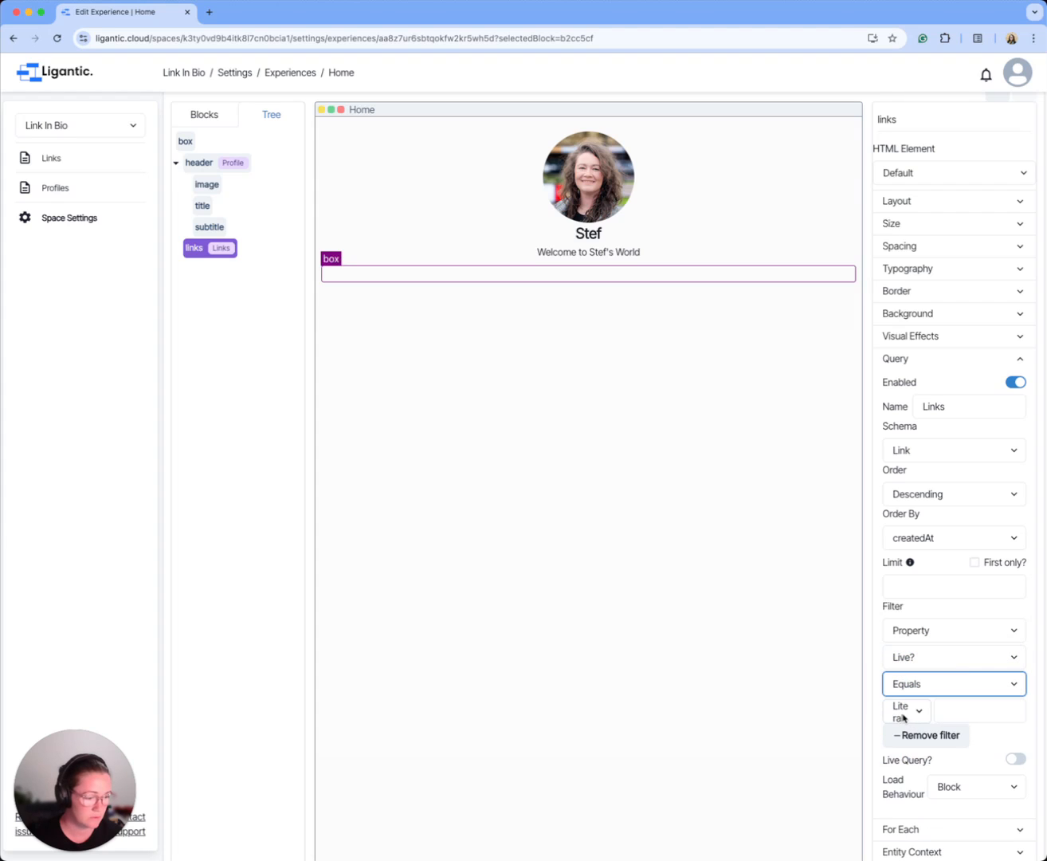
left_click(965, 711)
type("true")
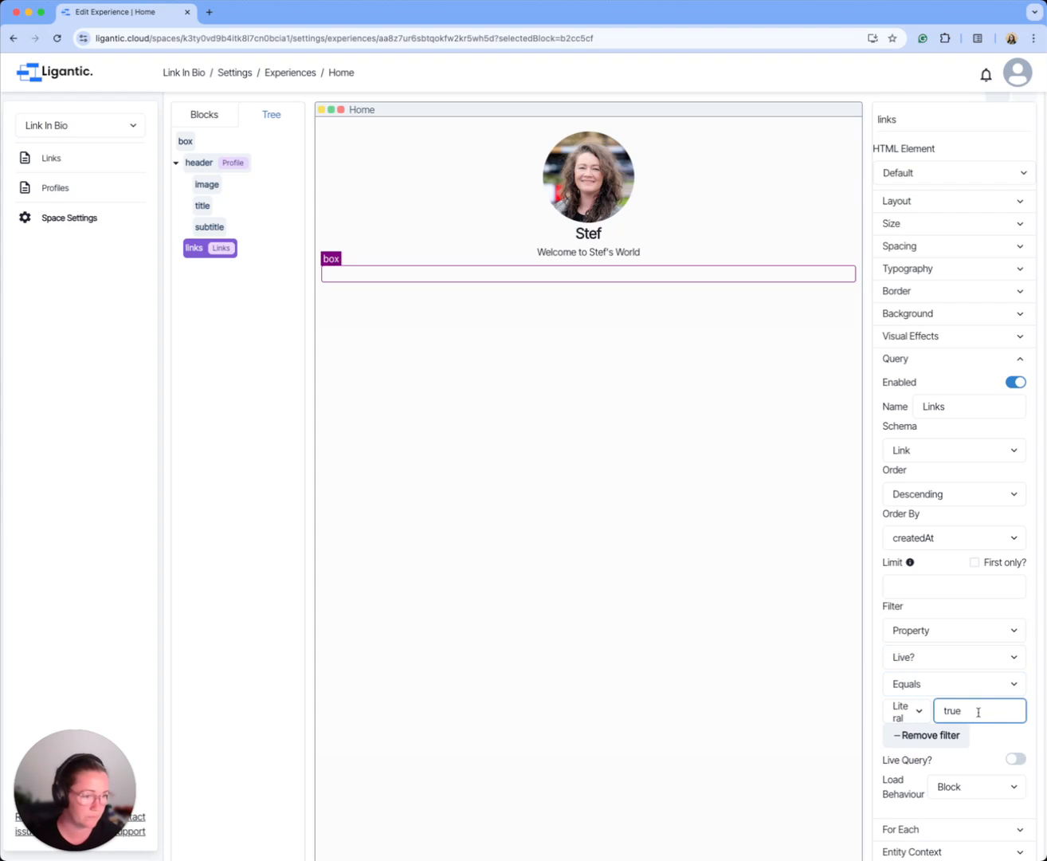
left_click(956, 613)
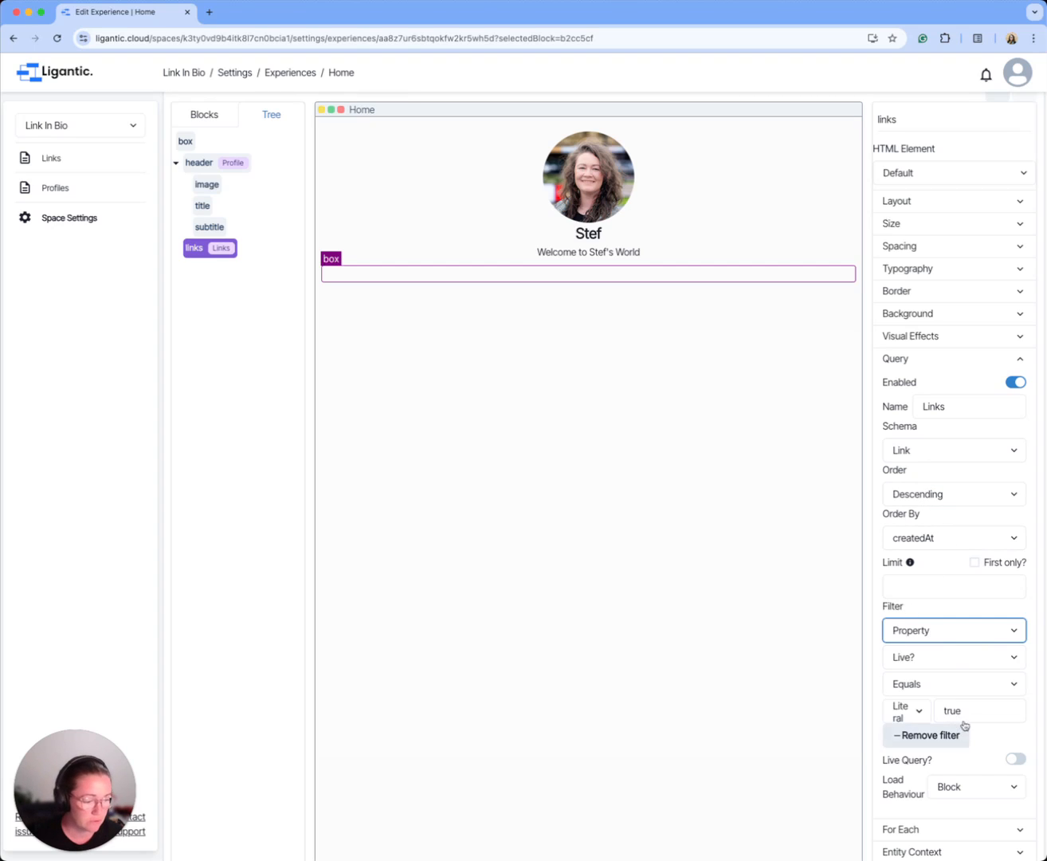
Step: Add a Box block inside the links box and place a Link block within it
left_click(213, 116)
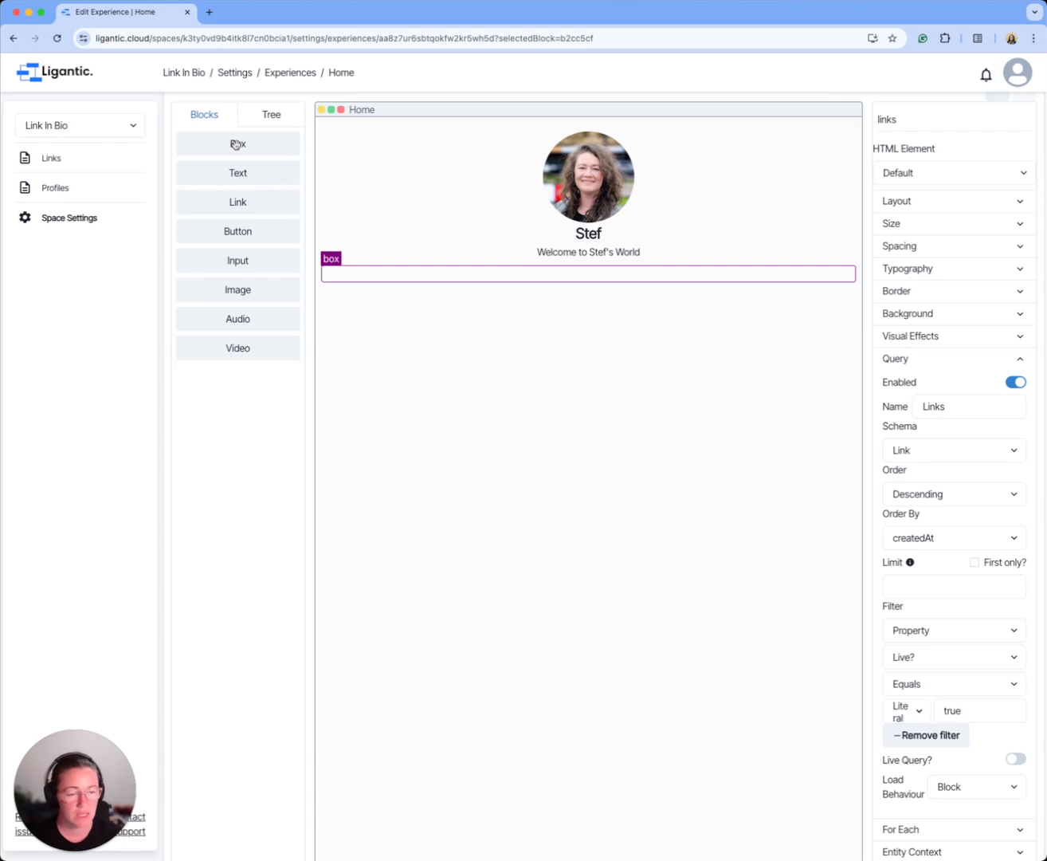
left_click_drag(236, 145, 411, 280)
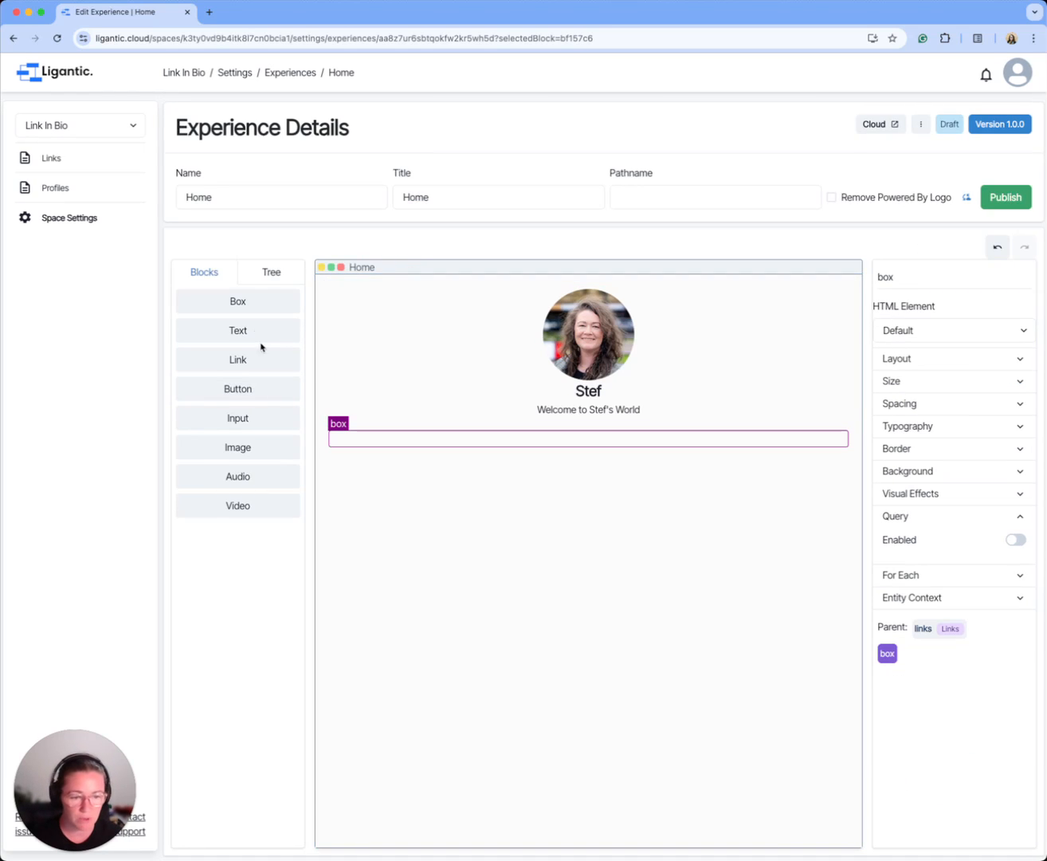
left_click_drag(239, 361, 402, 439)
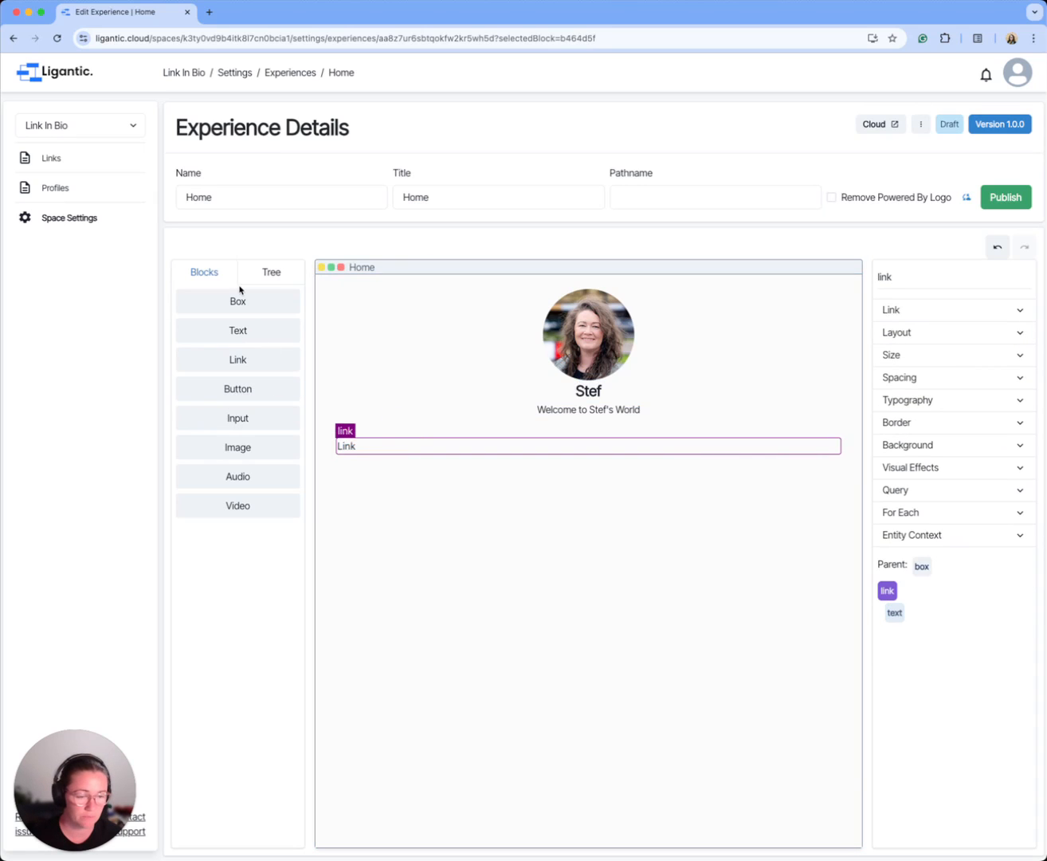
Step: Enable For Each on the box inside links, using Links as its reference datum
left_click(268, 273)
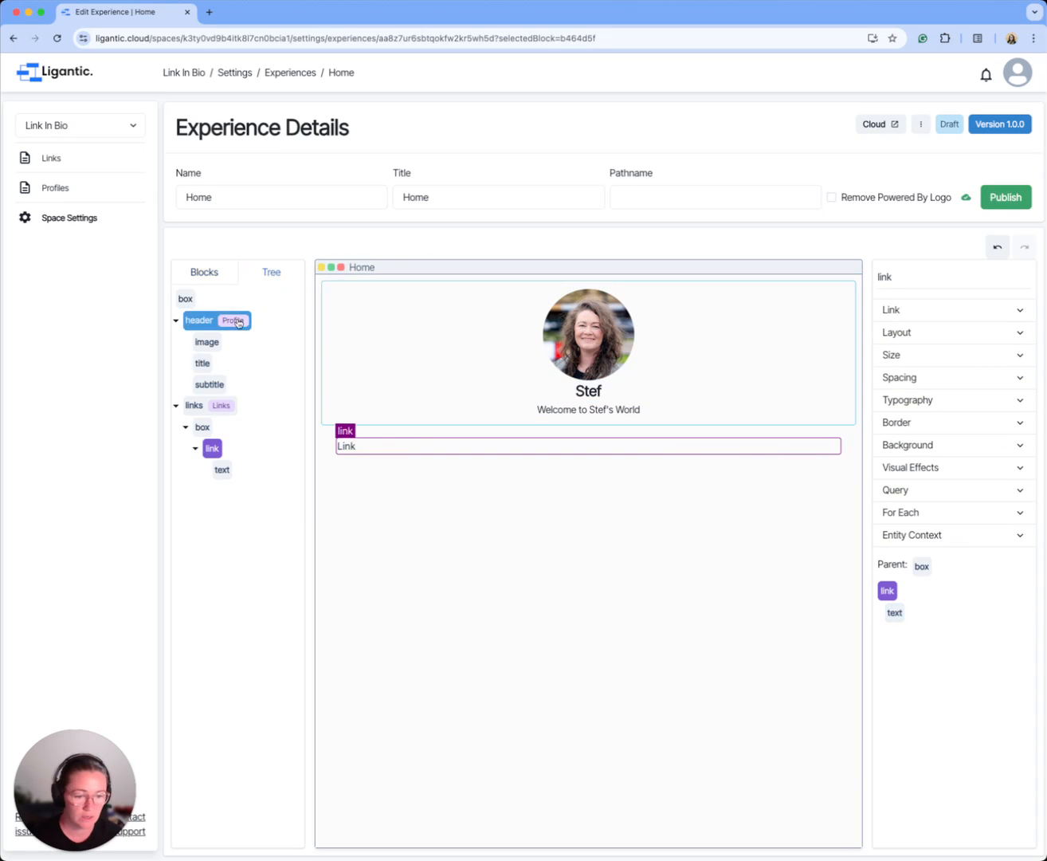
left_click(202, 428)
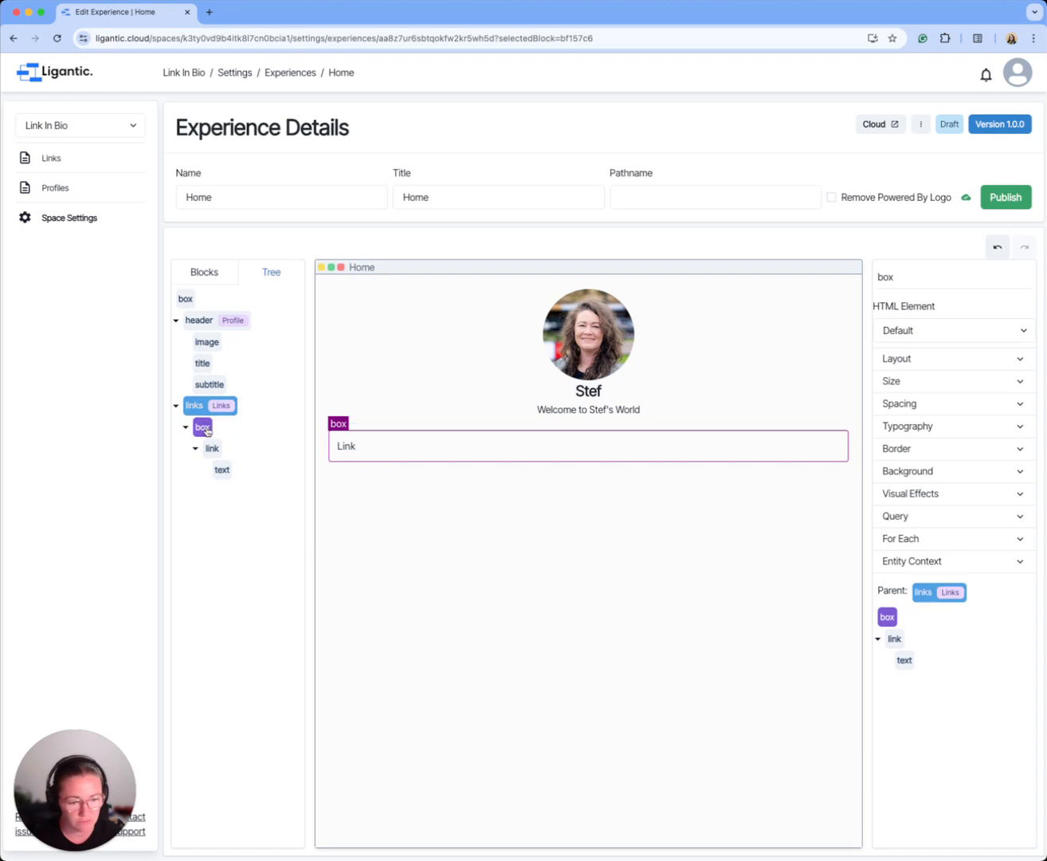
left_click(987, 543)
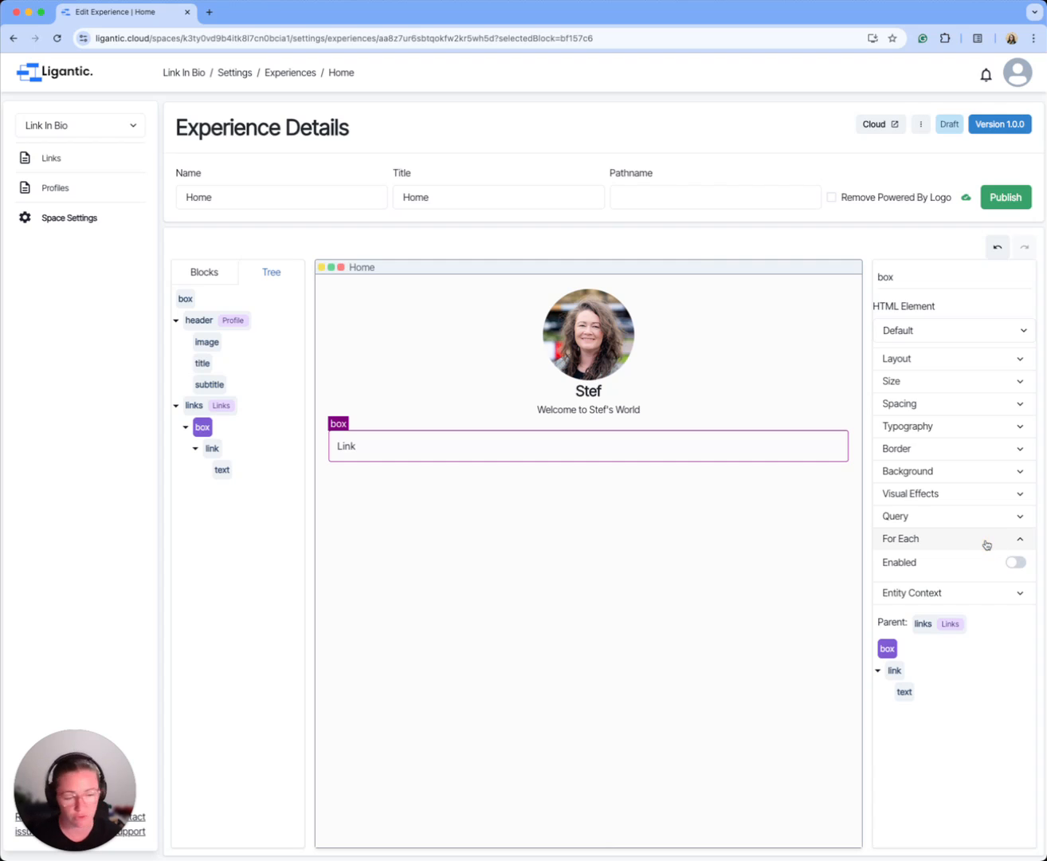
left_click(1016, 562)
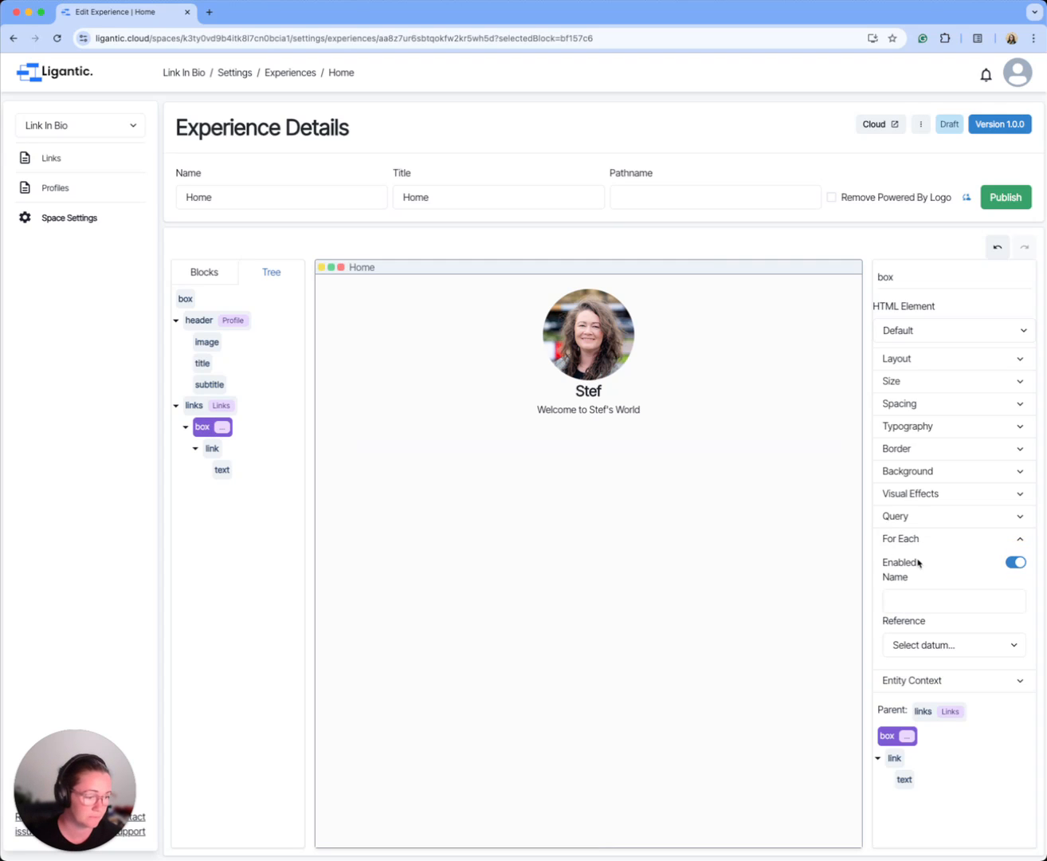
left_click(937, 642)
left_click(927, 659)
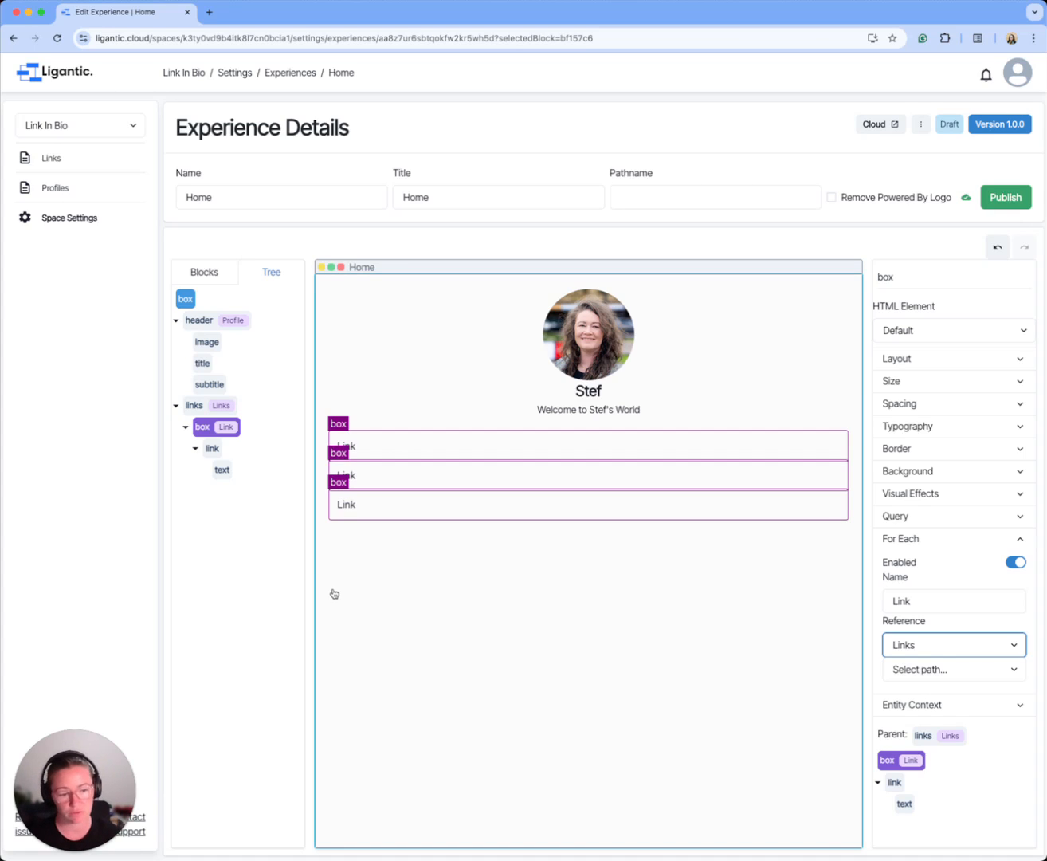
Step: Data-link the text inside the link block to the Link datum, using the Title path
left_click(209, 450)
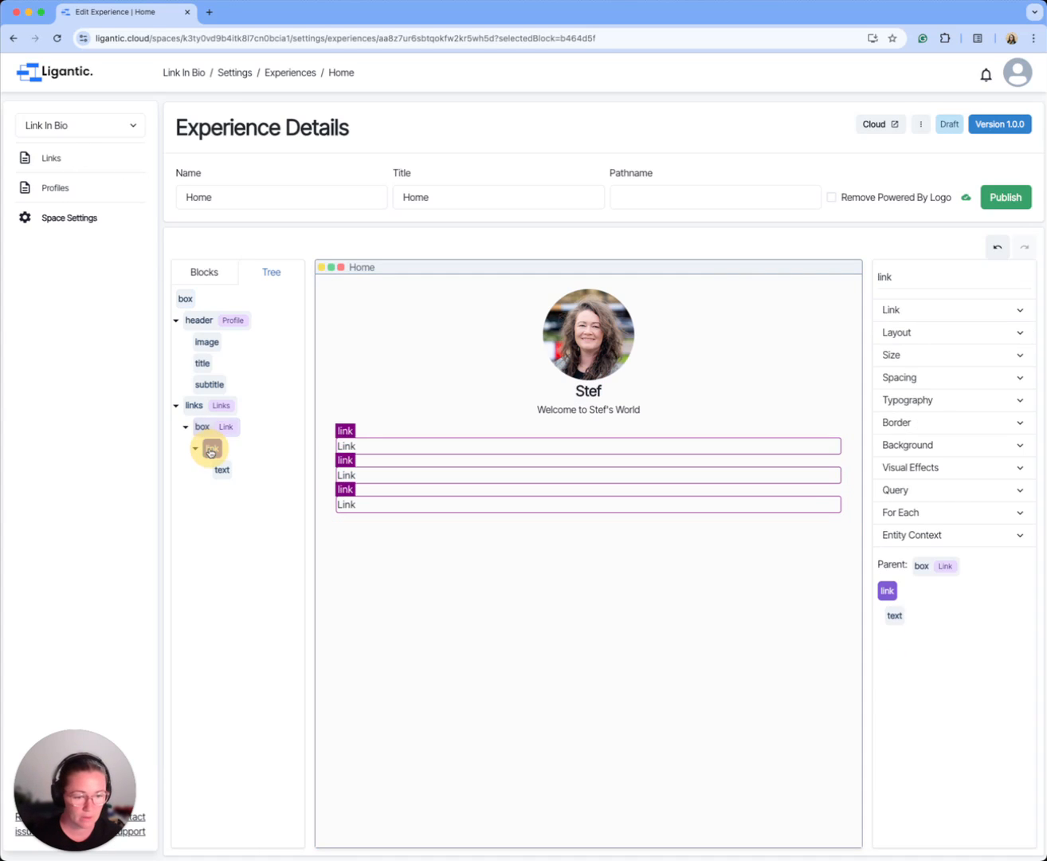
left_click(222, 470)
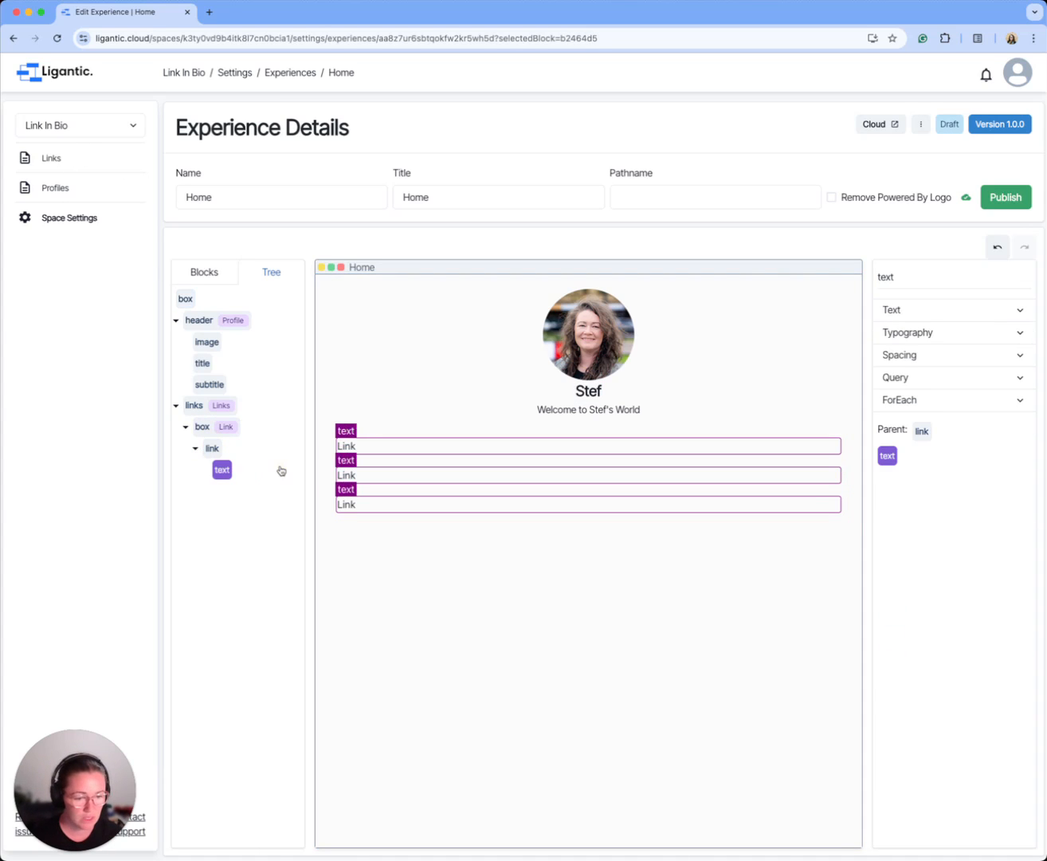
left_click(925, 309)
left_click(1012, 339)
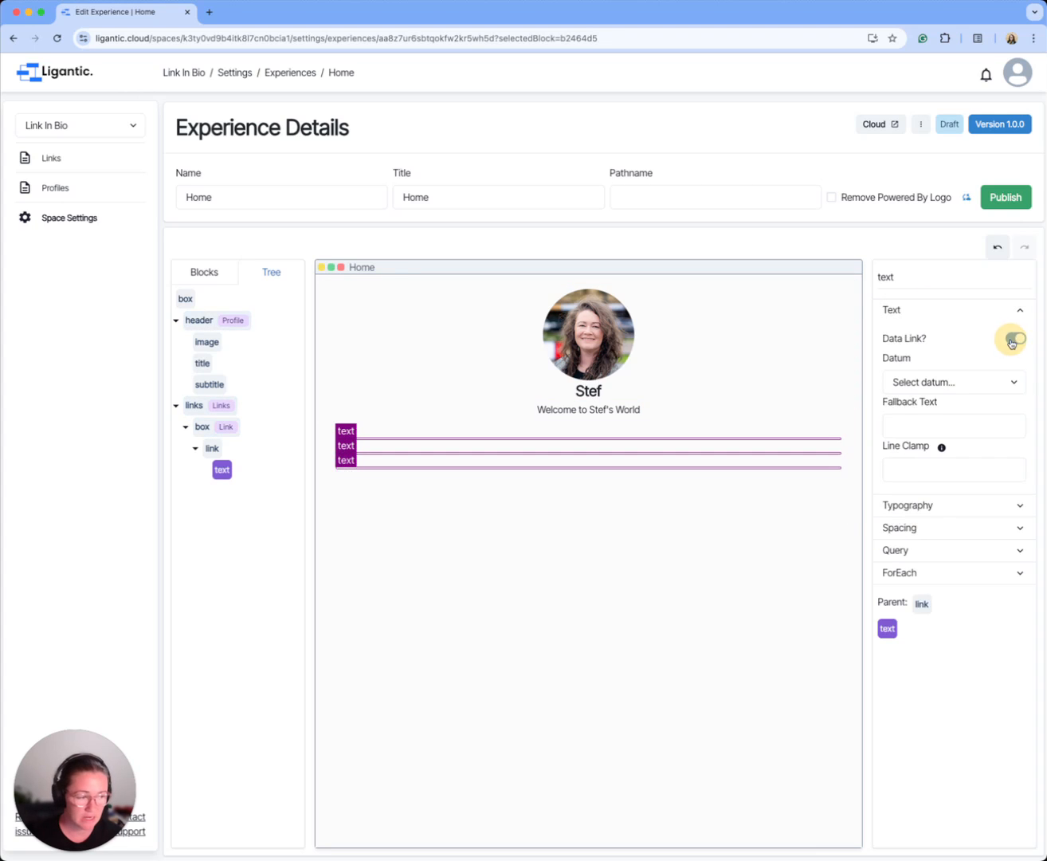
left_click(945, 382)
left_click(927, 399)
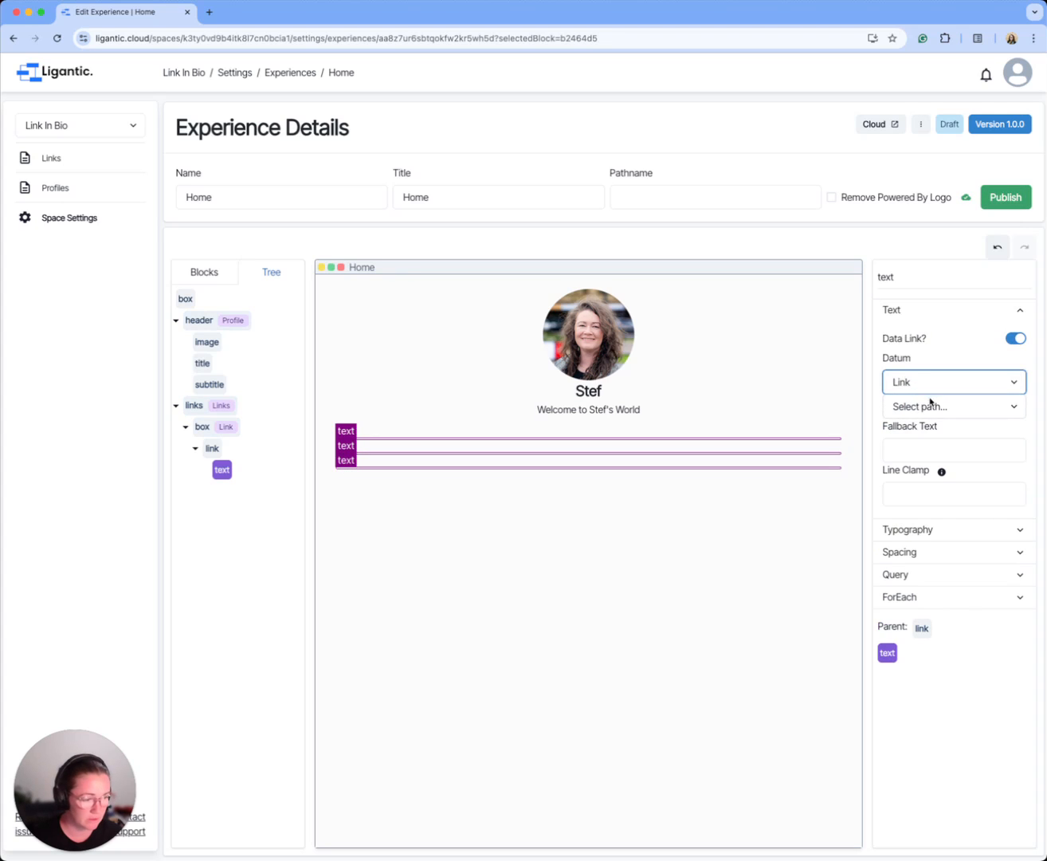
left_click(931, 404)
left_click(926, 504)
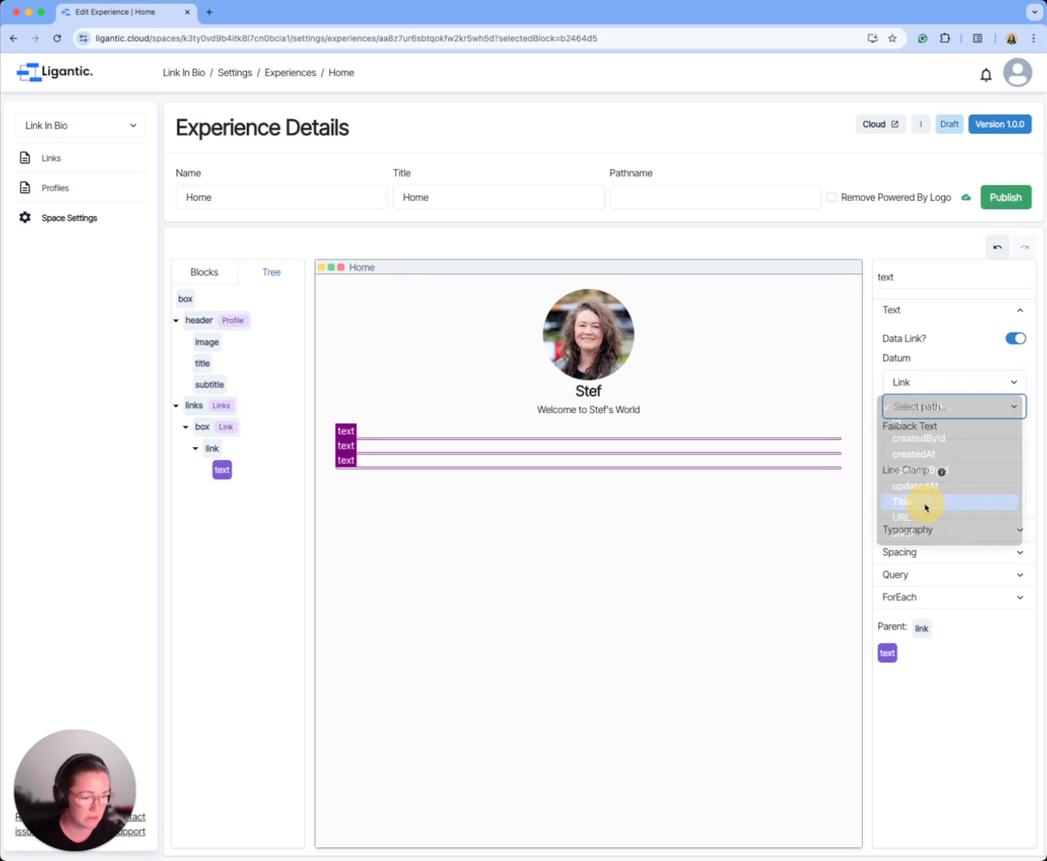
left_click(631, 612)
left_click(392, 453)
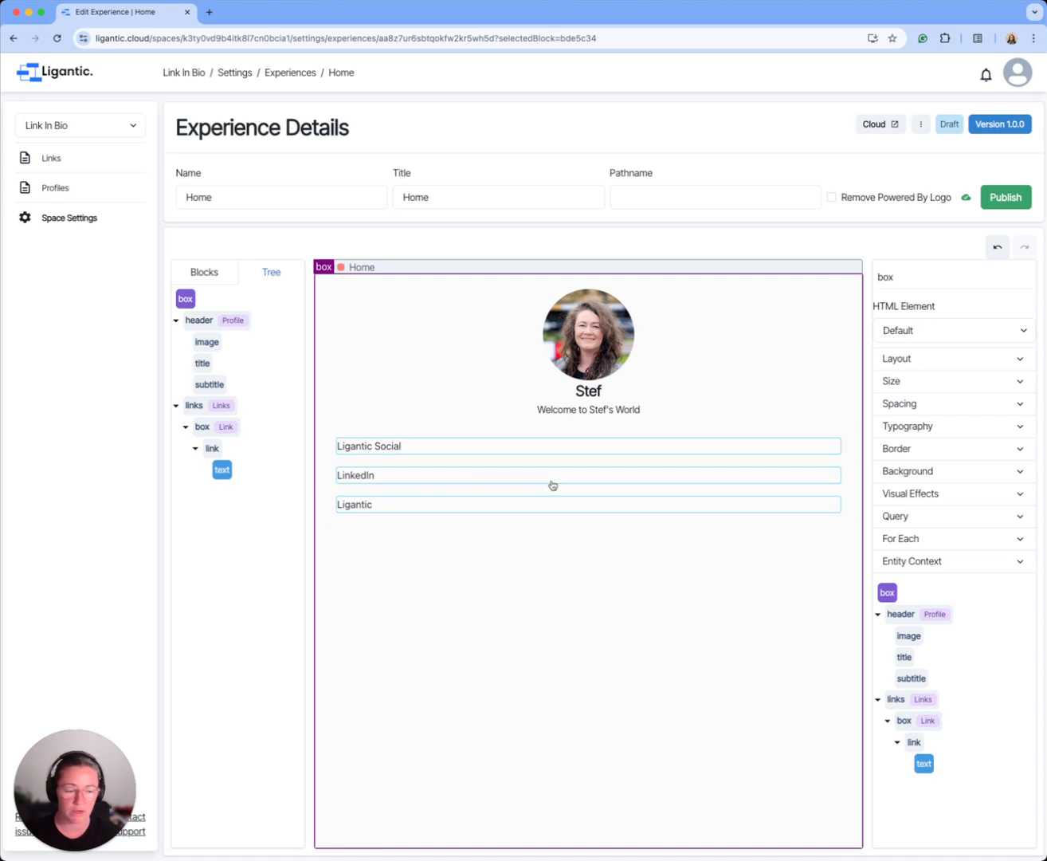
Step: Make the link block's URL dynamic using the Link.URL path and set it to open in a new tab
left_click(213, 448)
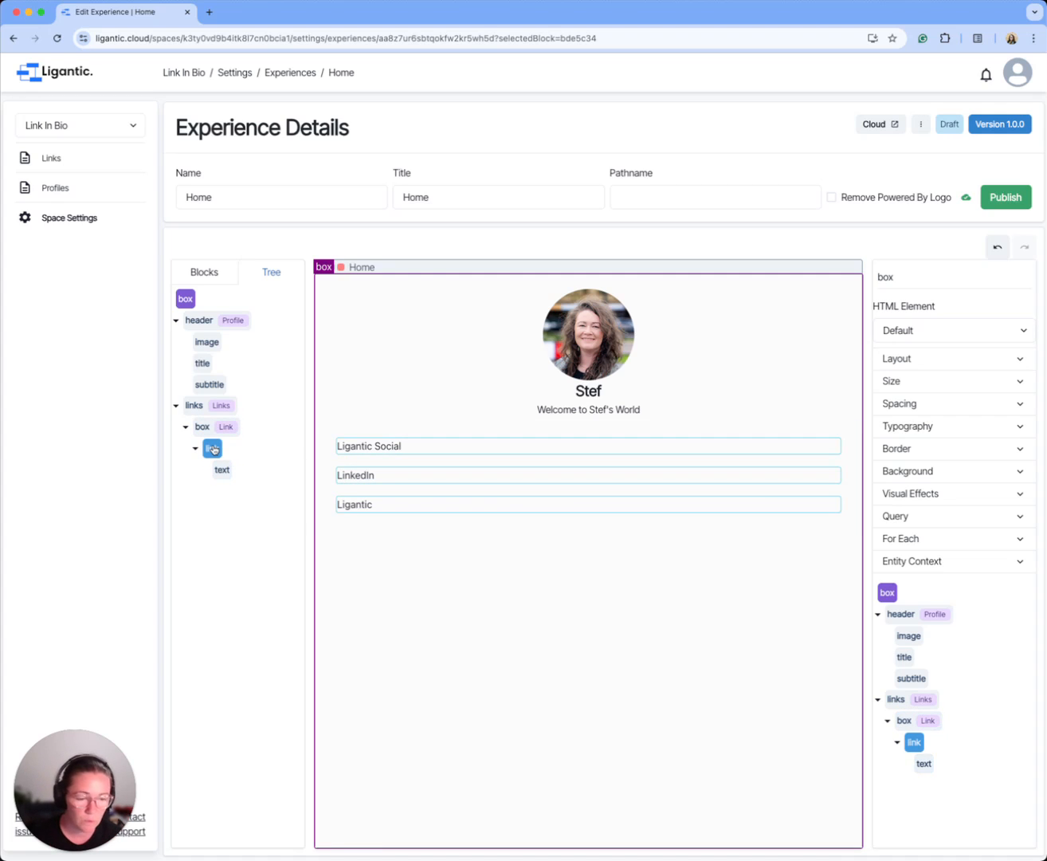
left_click(213, 448)
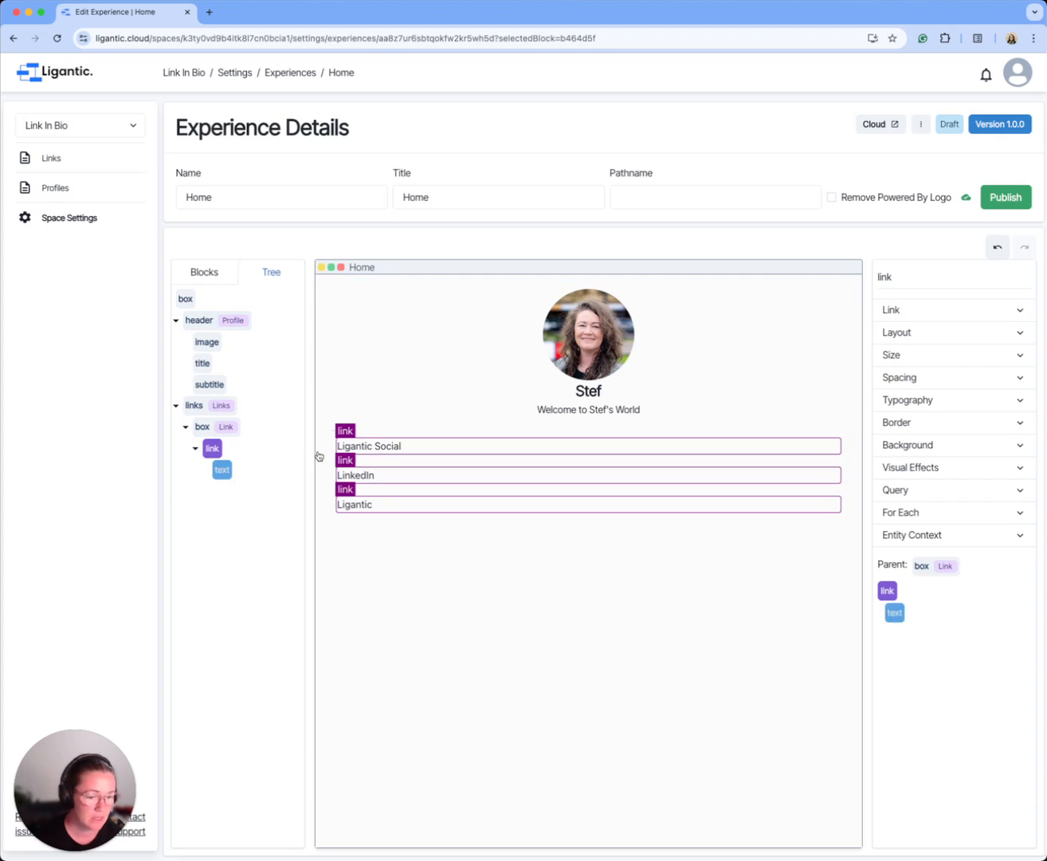
left_click(1021, 310)
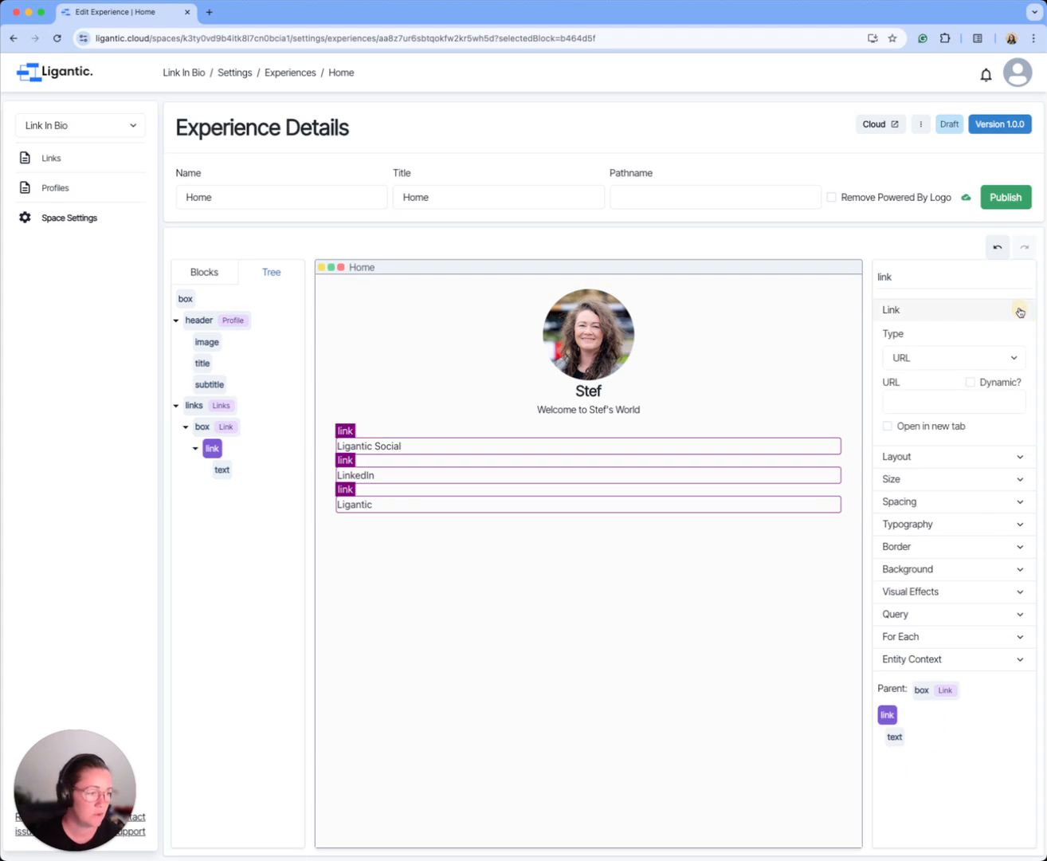
left_click(972, 384)
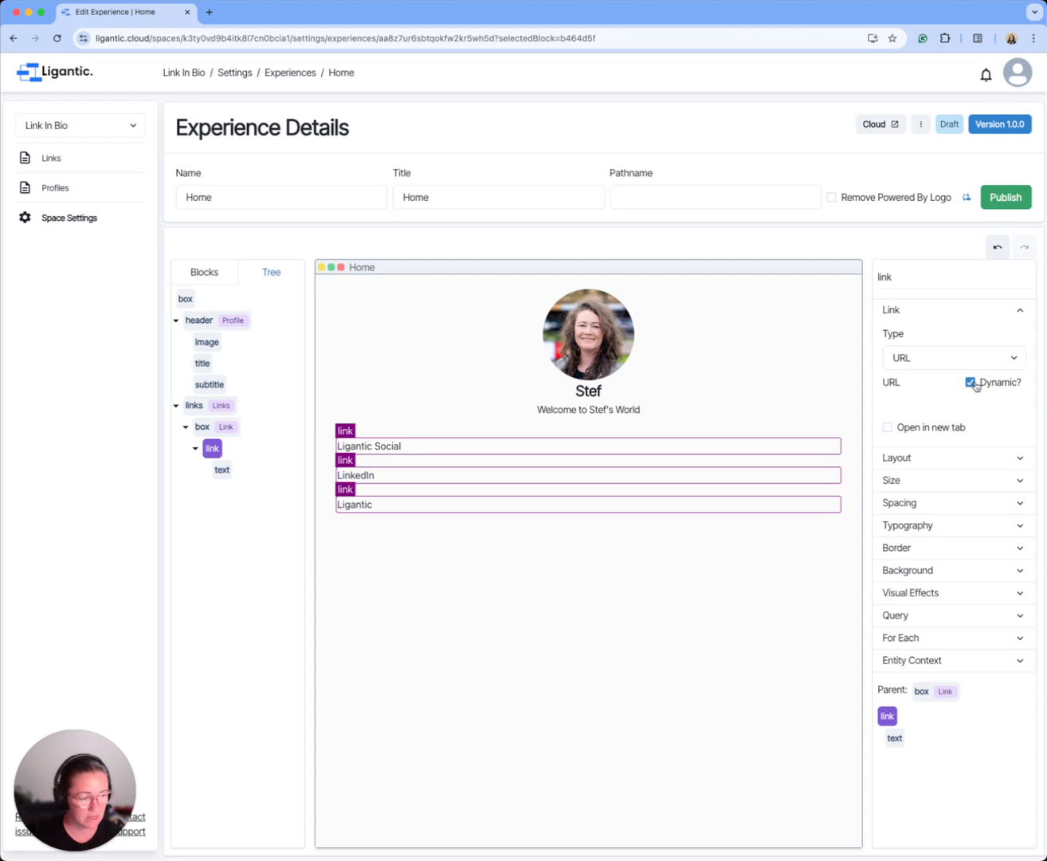
left_click(907, 401)
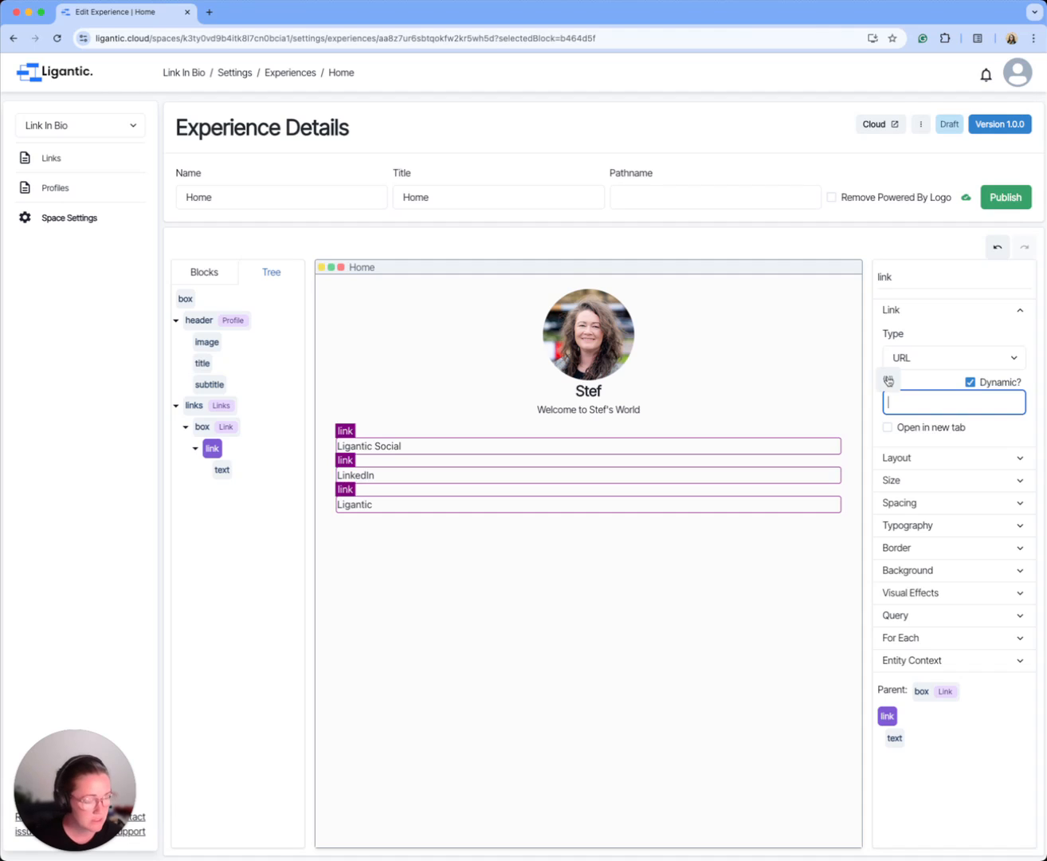
left_click(889, 381)
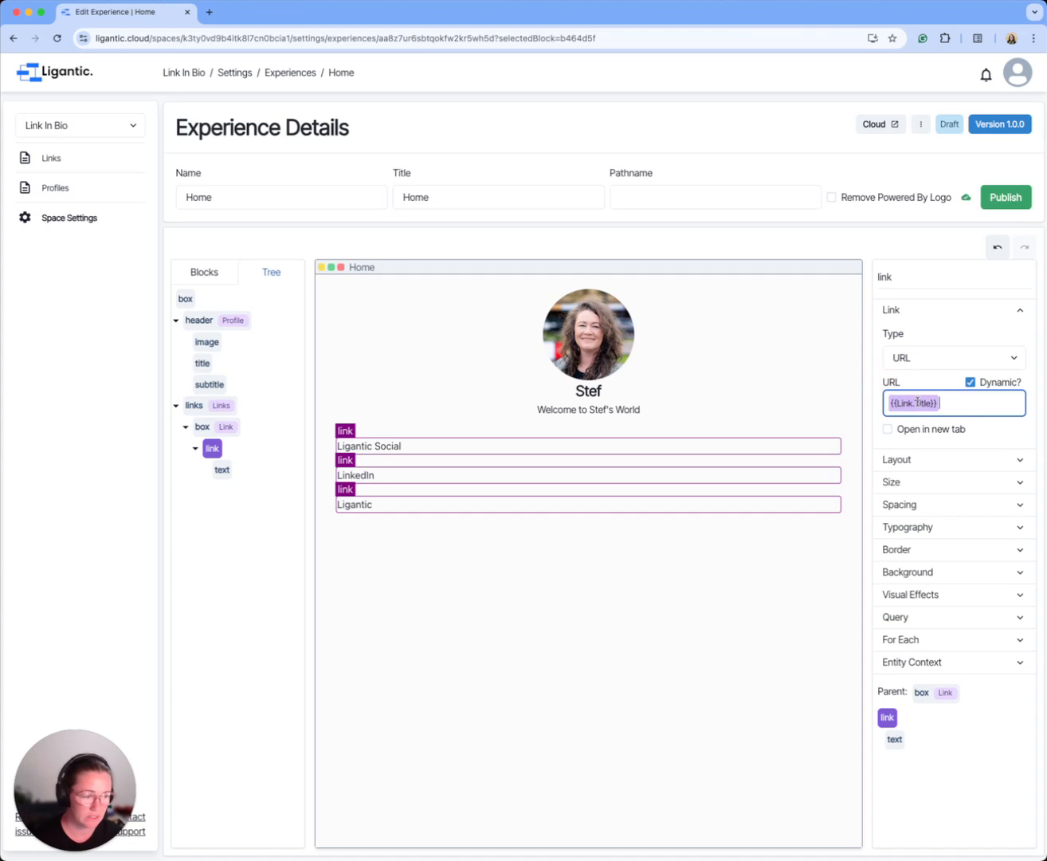
left_click(917, 402)
left_click(924, 433)
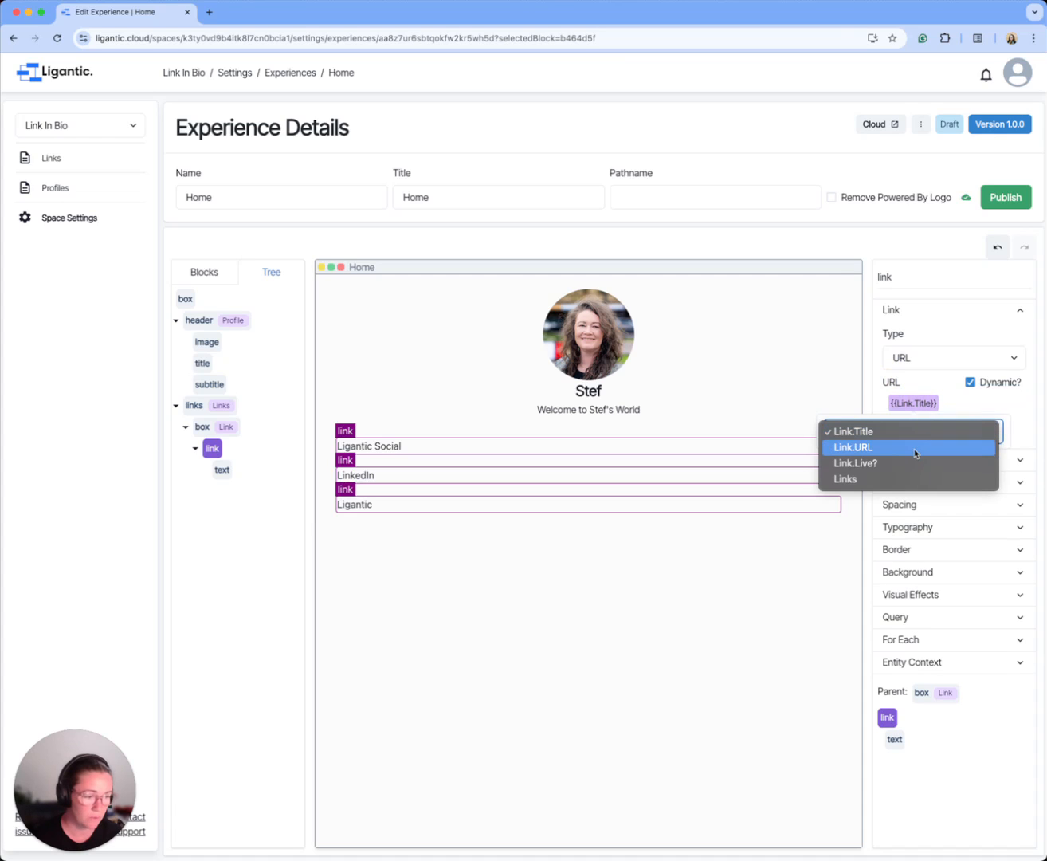
left_click(865, 448)
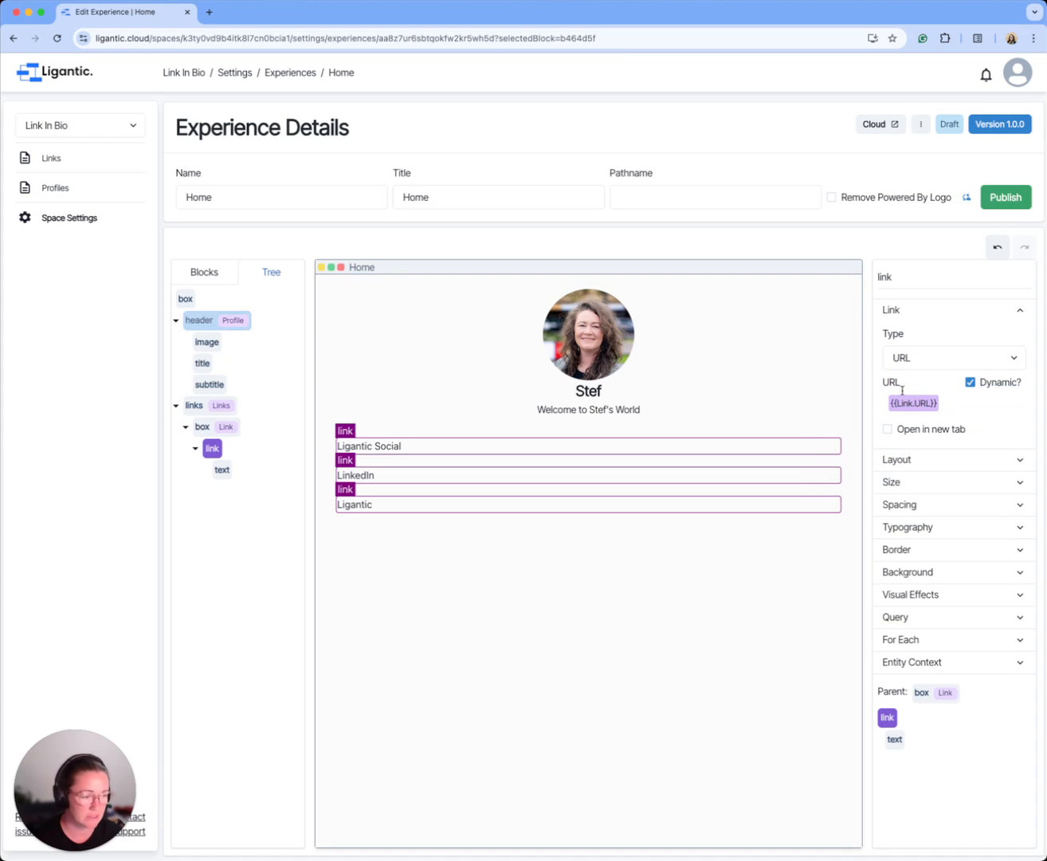
left_click(887, 428)
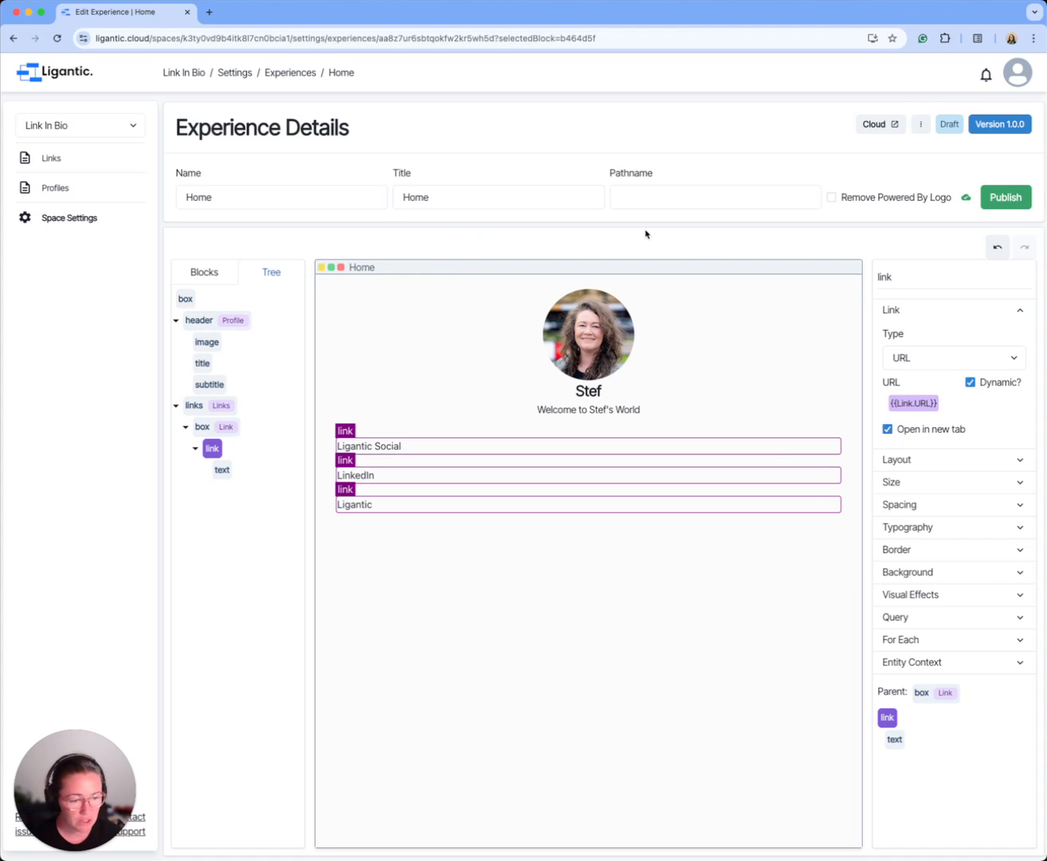
Step: Publish the Home experience and open its cloud page
left_click(1009, 199)
left_click(857, 125)
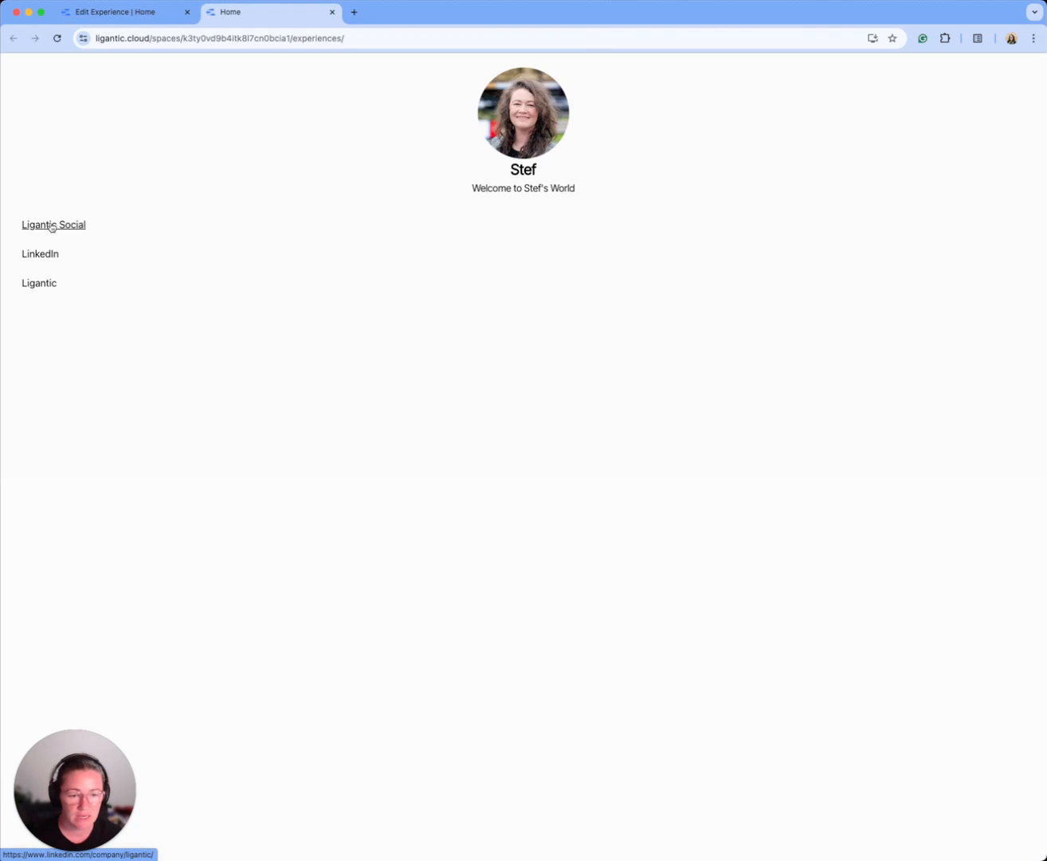
Step: Test the Ligantic Social, LinkedIn and Ligantic links on the published Home page
left_click(51, 226)
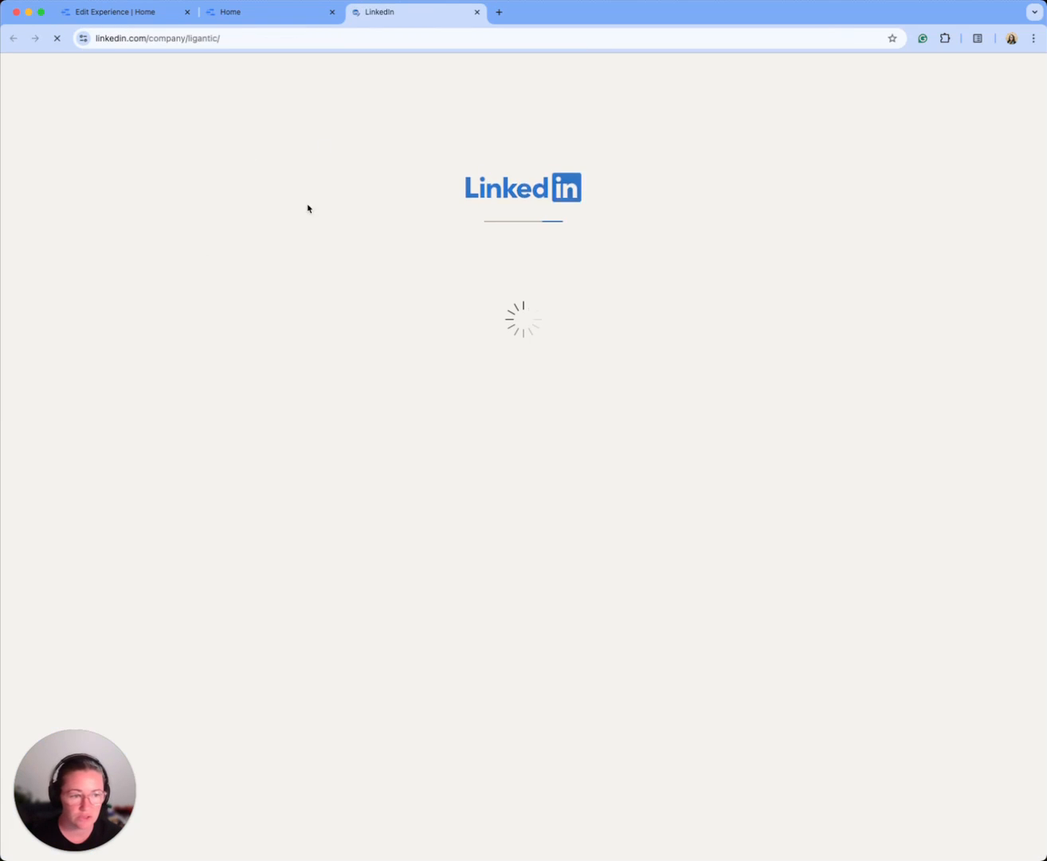
left_click(261, 12)
left_click(42, 253)
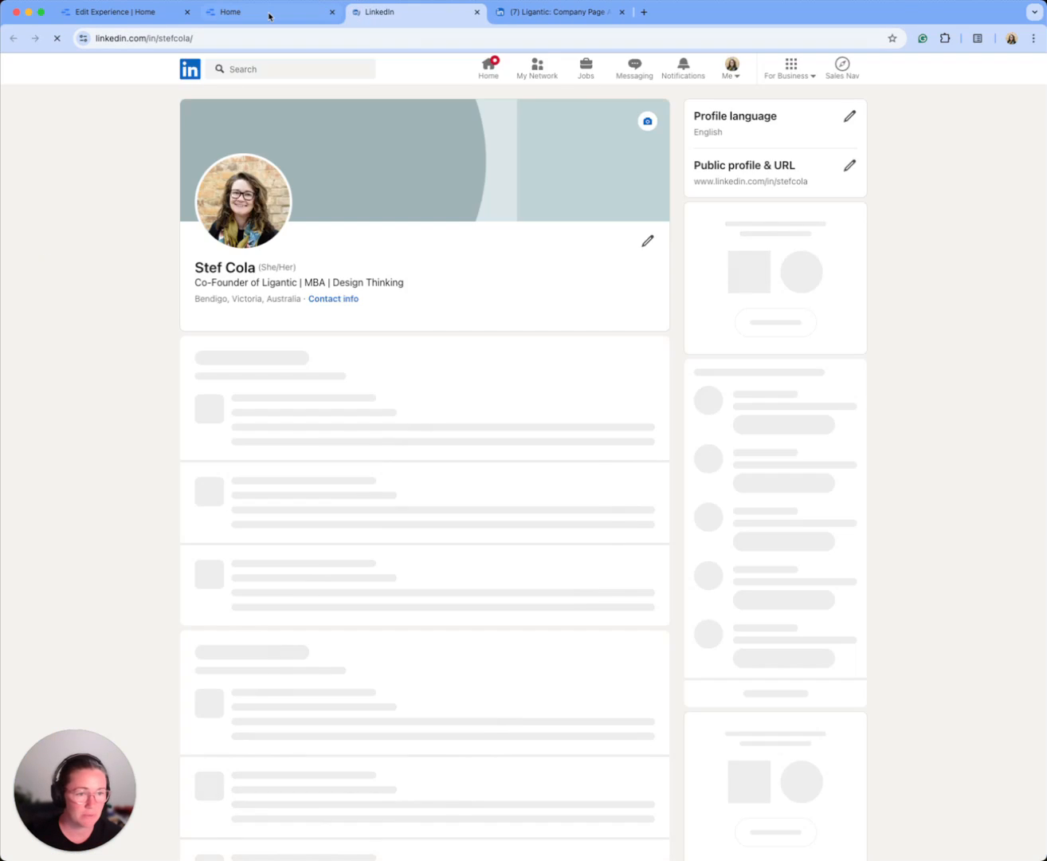
left_click(268, 14)
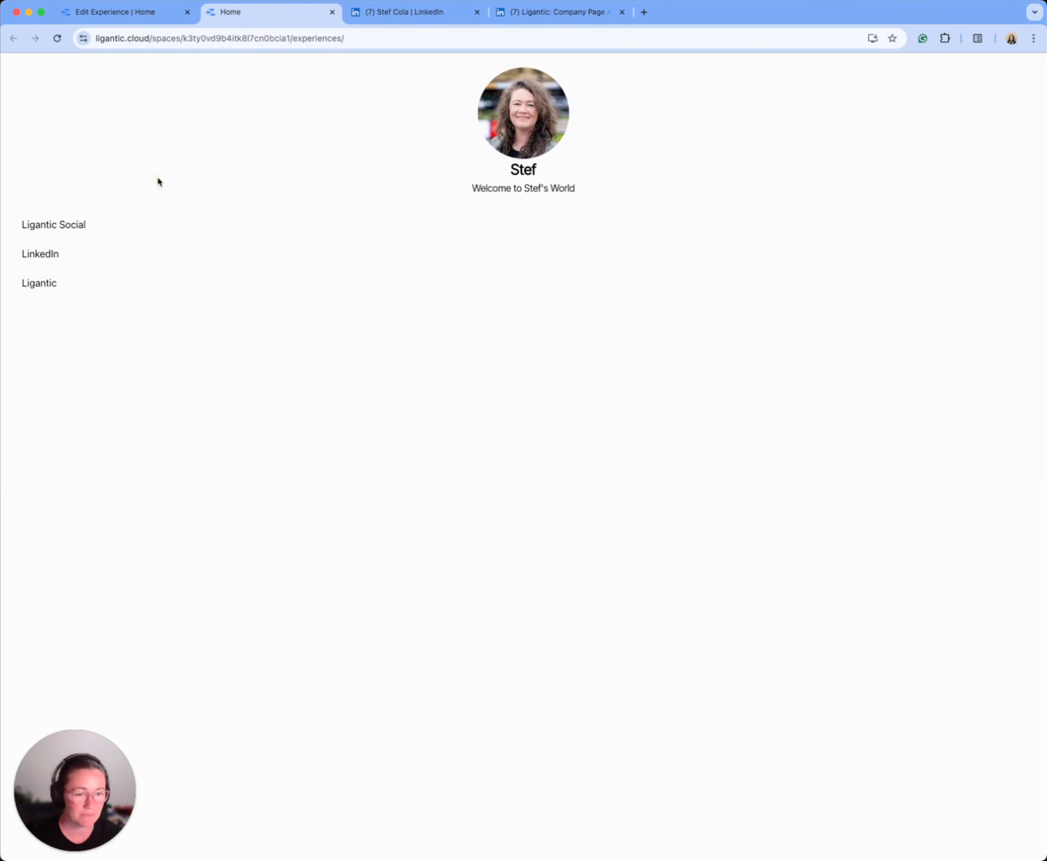
left_click(45, 286)
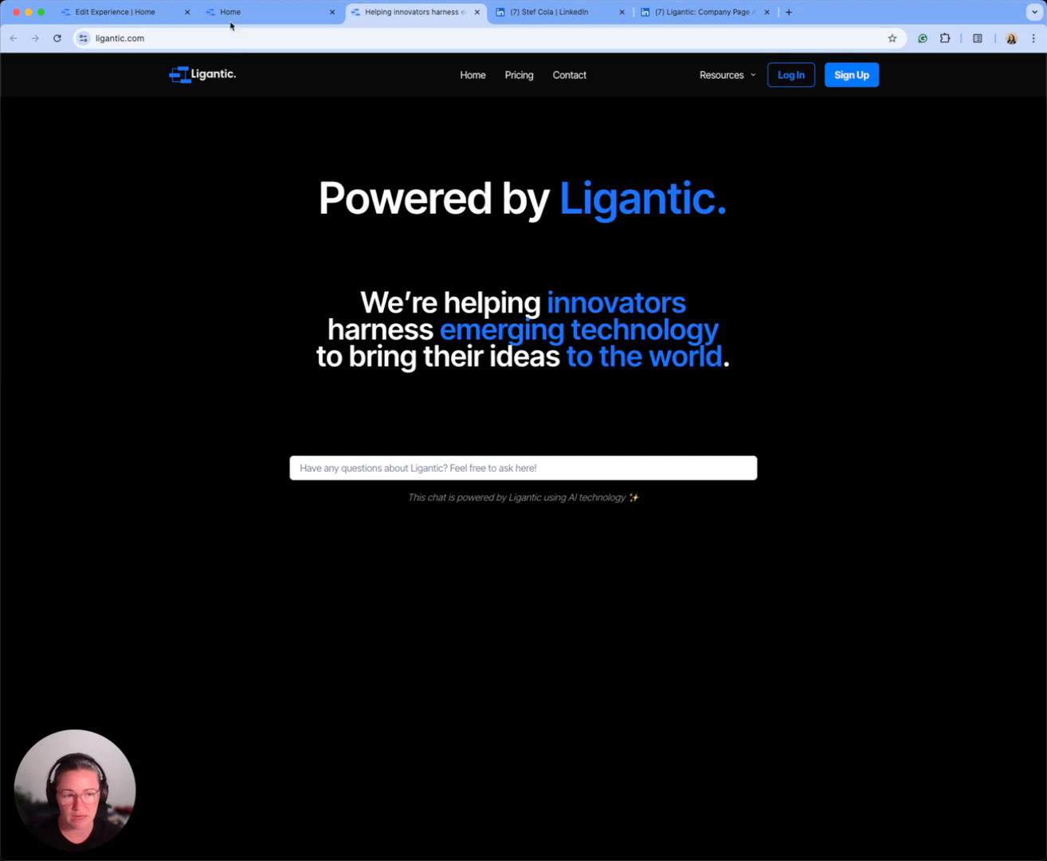
left_click(140, 13)
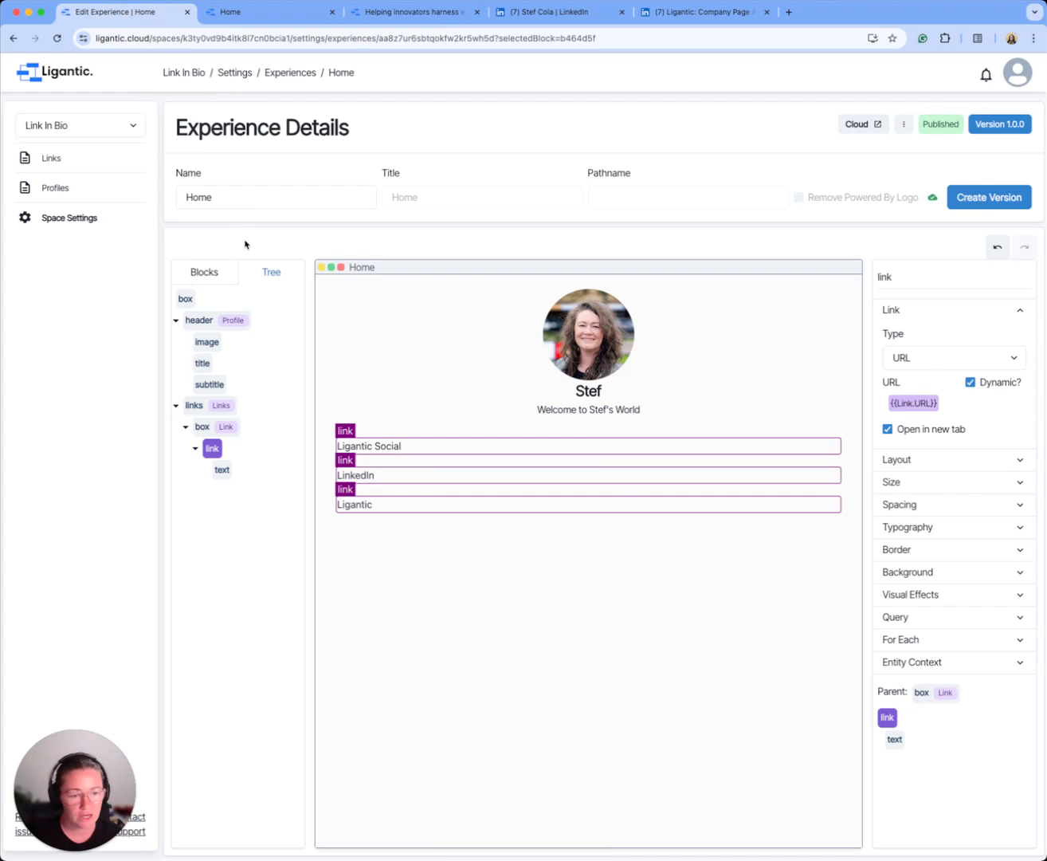
left_click(77, 151)
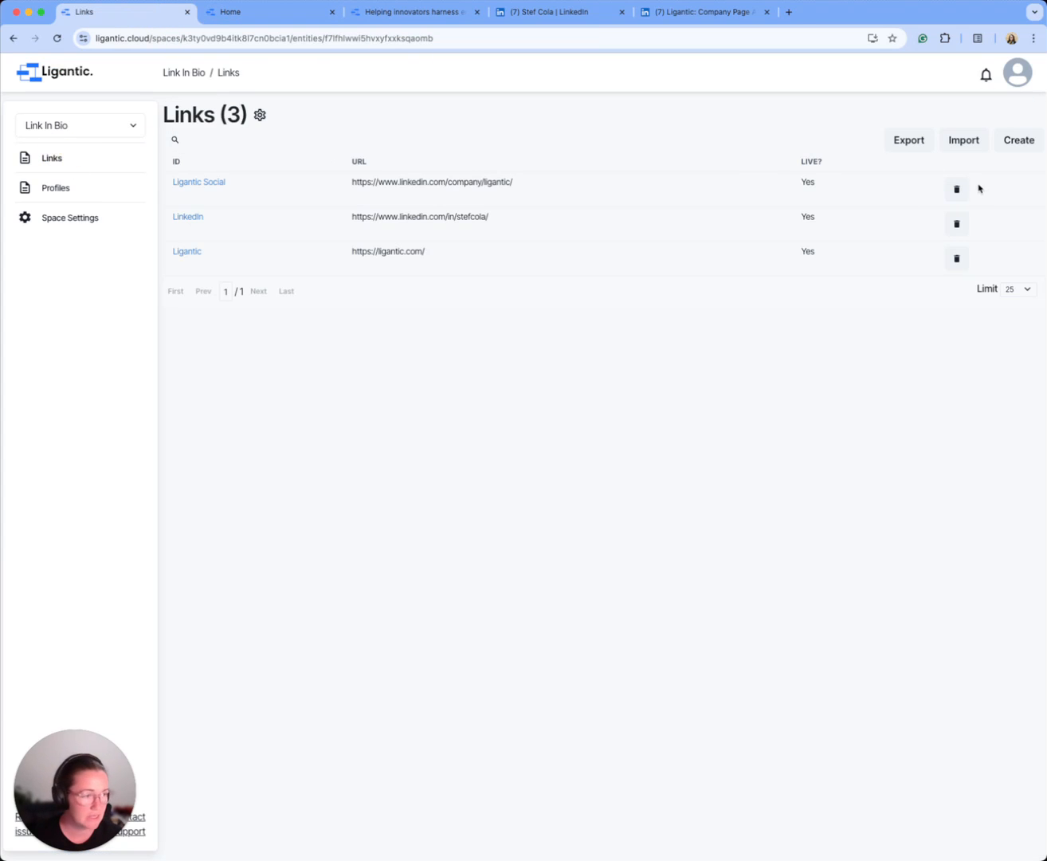
left_click(1019, 139)
left_click(307, 152)
type("Google")
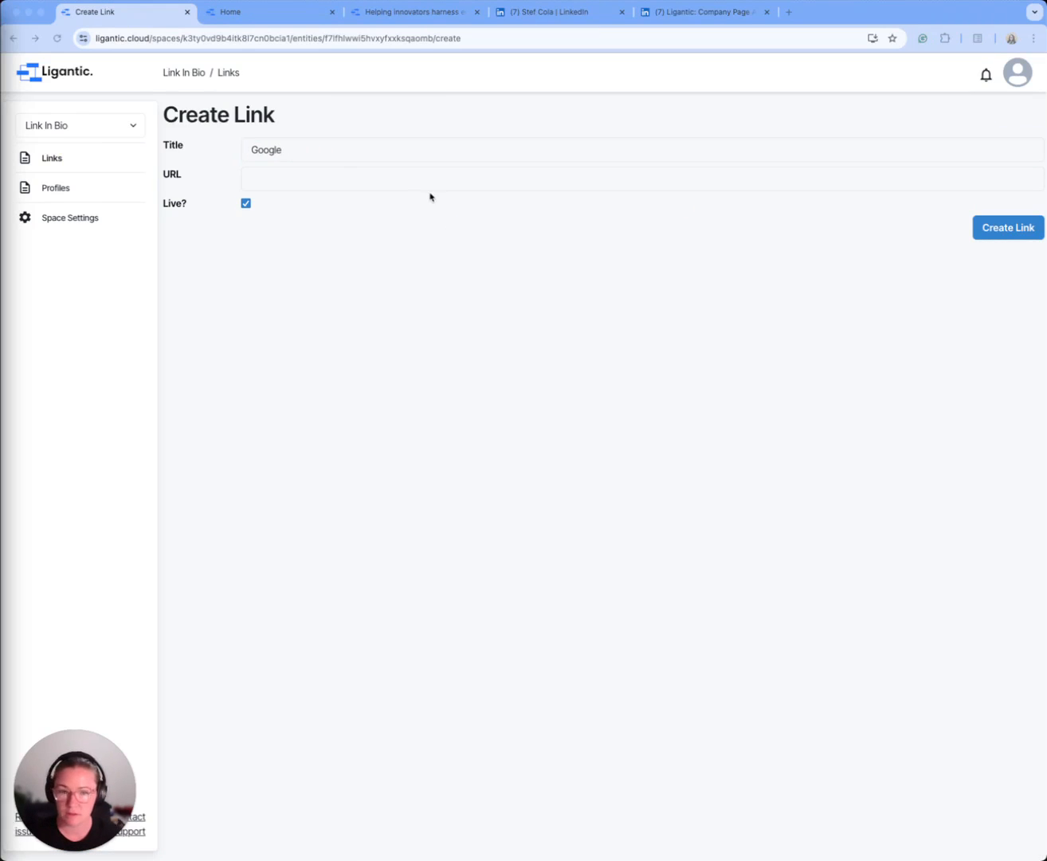
left_click(384, 184)
type("https://www.google.com/")
left_click(1015, 231)
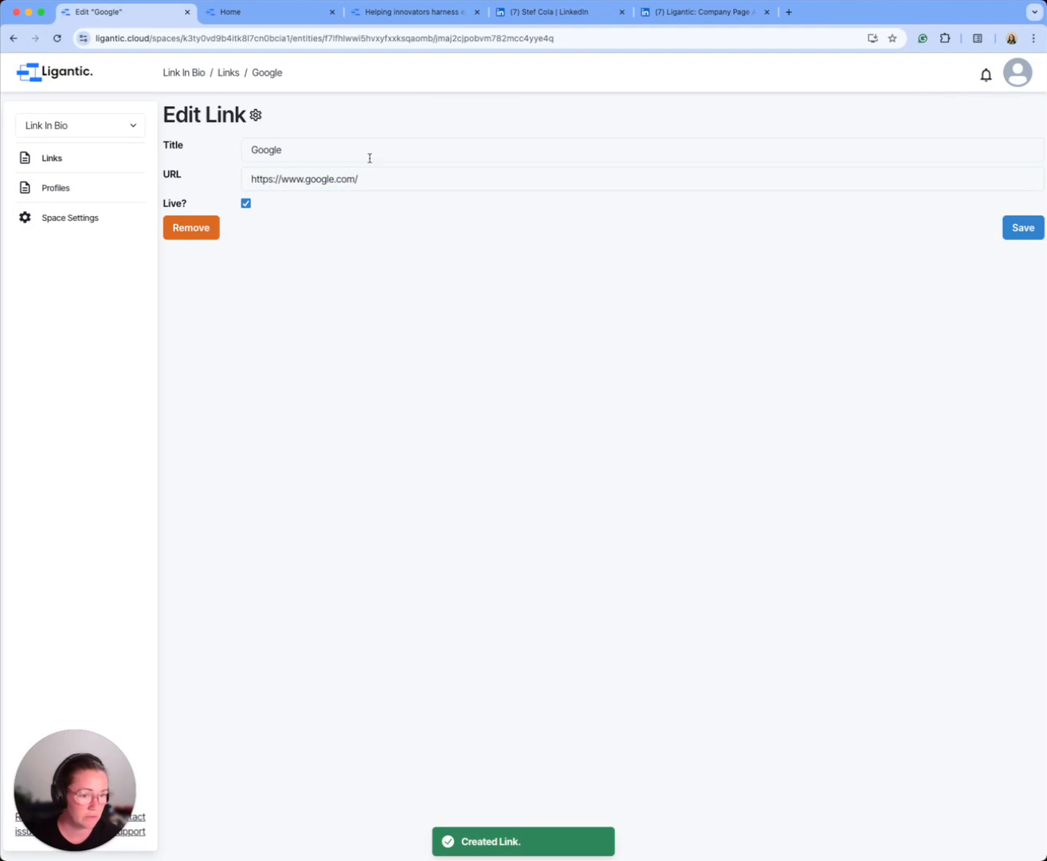
left_click(264, 15)
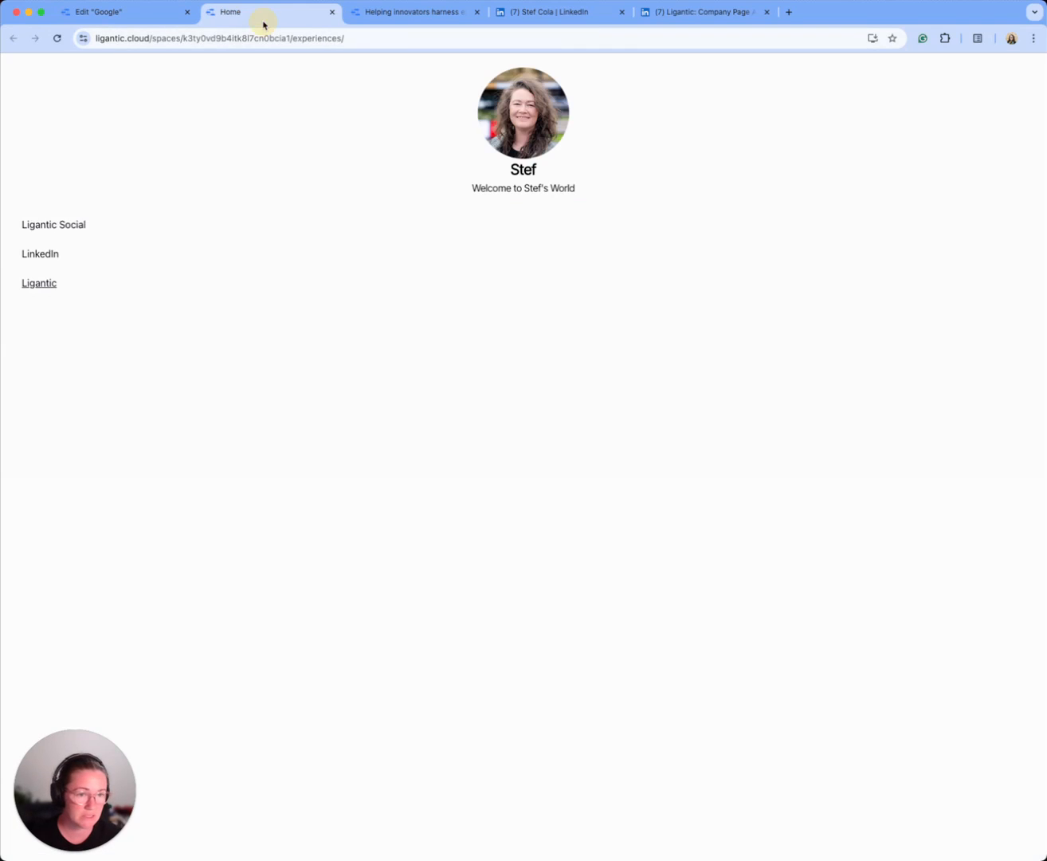
left_click(57, 39)
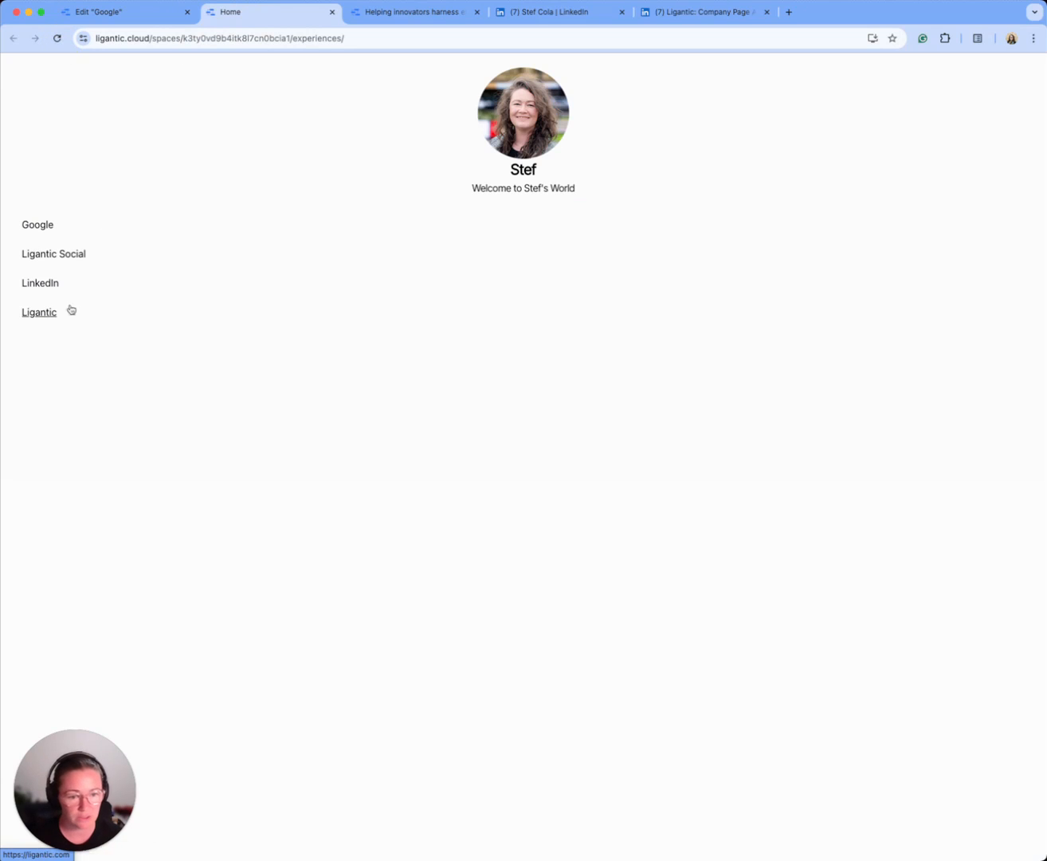
Step: Turn off Live? for the Google link, save it, and refresh the published Home page
left_click(124, 13)
left_click(247, 204)
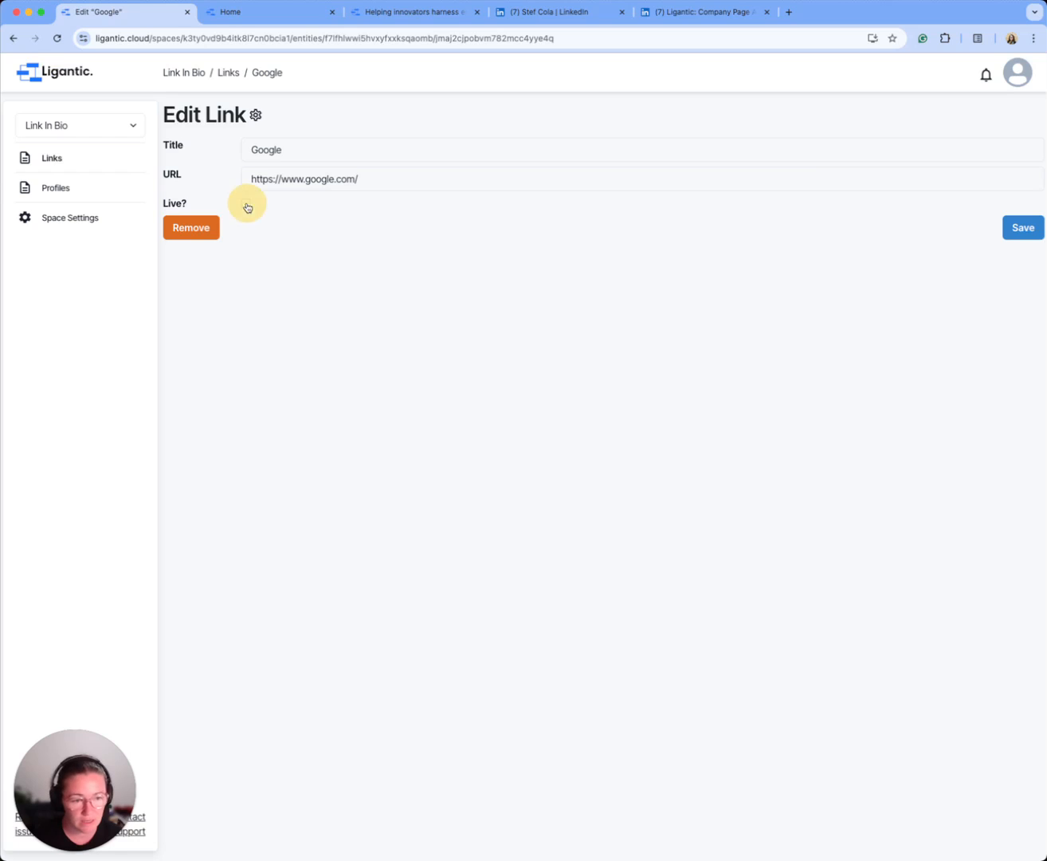
left_click(1024, 228)
left_click(227, 13)
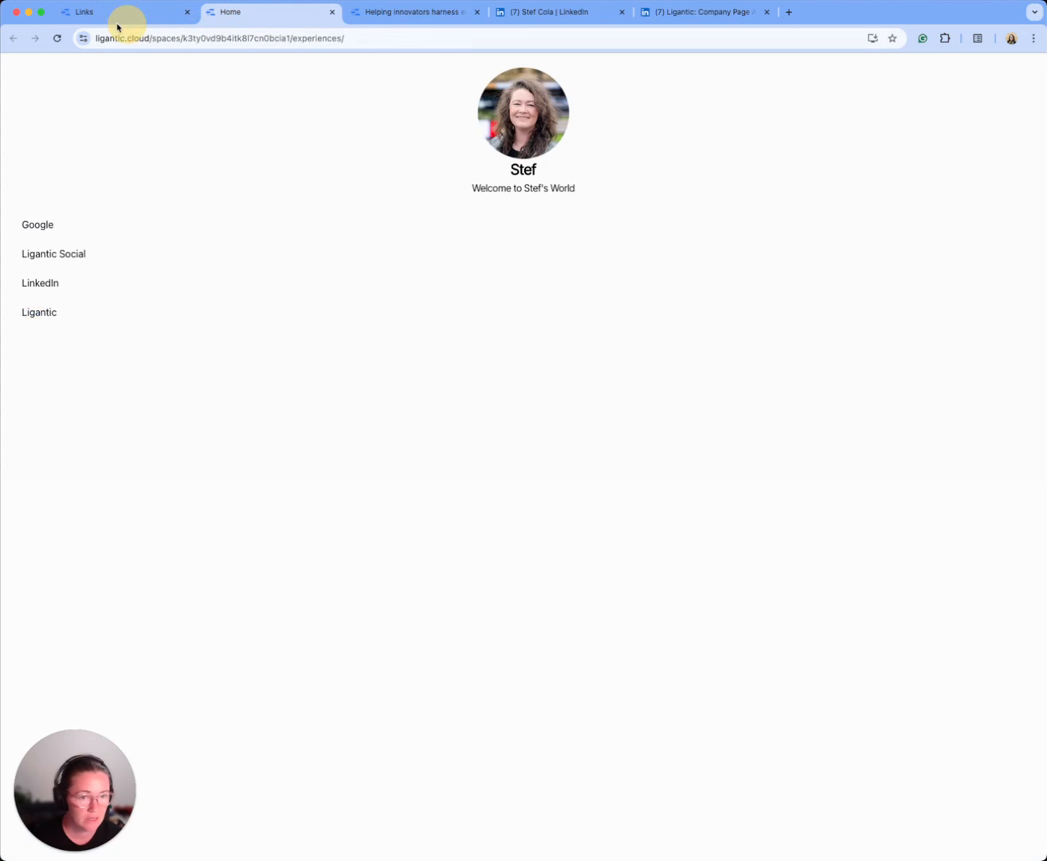
left_click(58, 39)
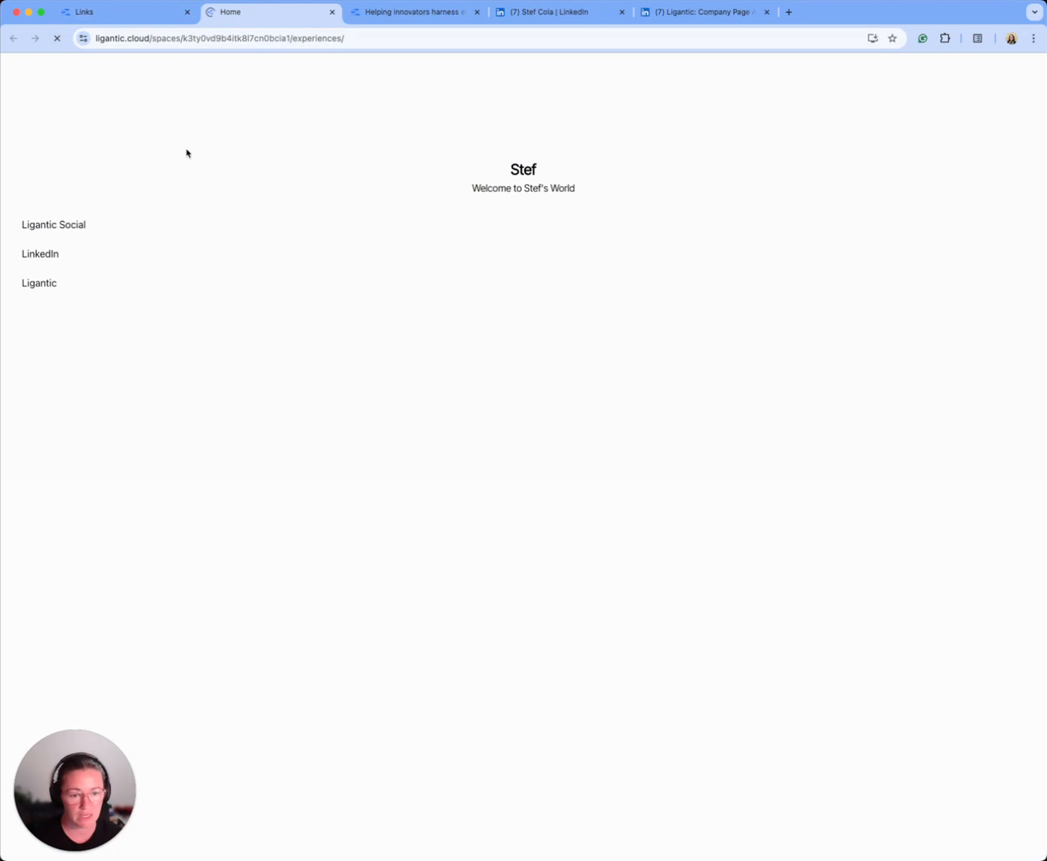
Step: Open the Home experience for editing from the space's experiences settings
left_click(145, 15)
left_click(82, 217)
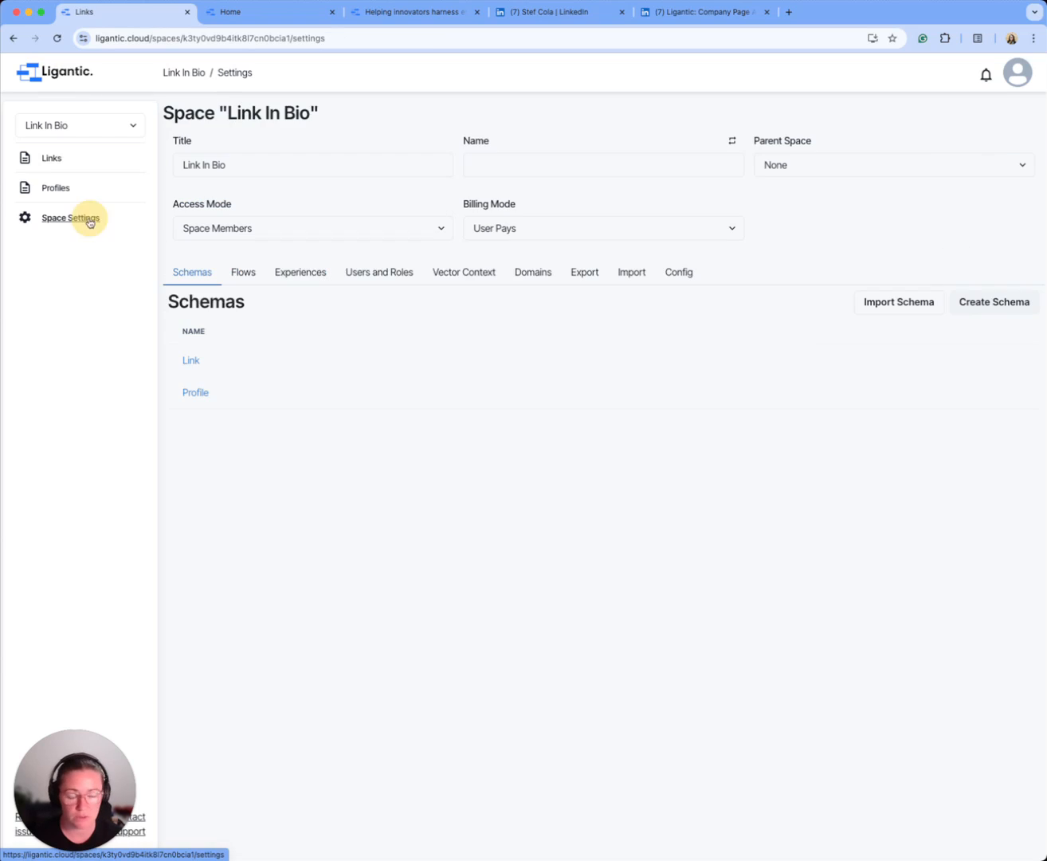
left_click(289, 274)
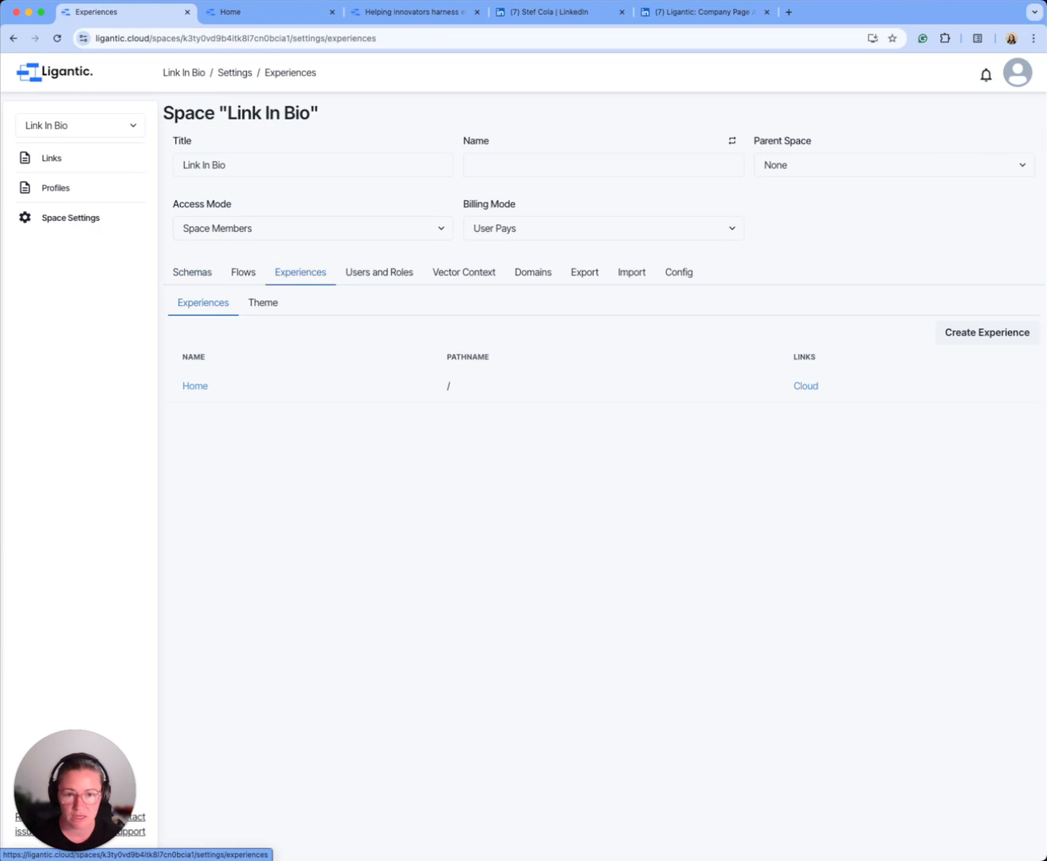
key("super+Tab")
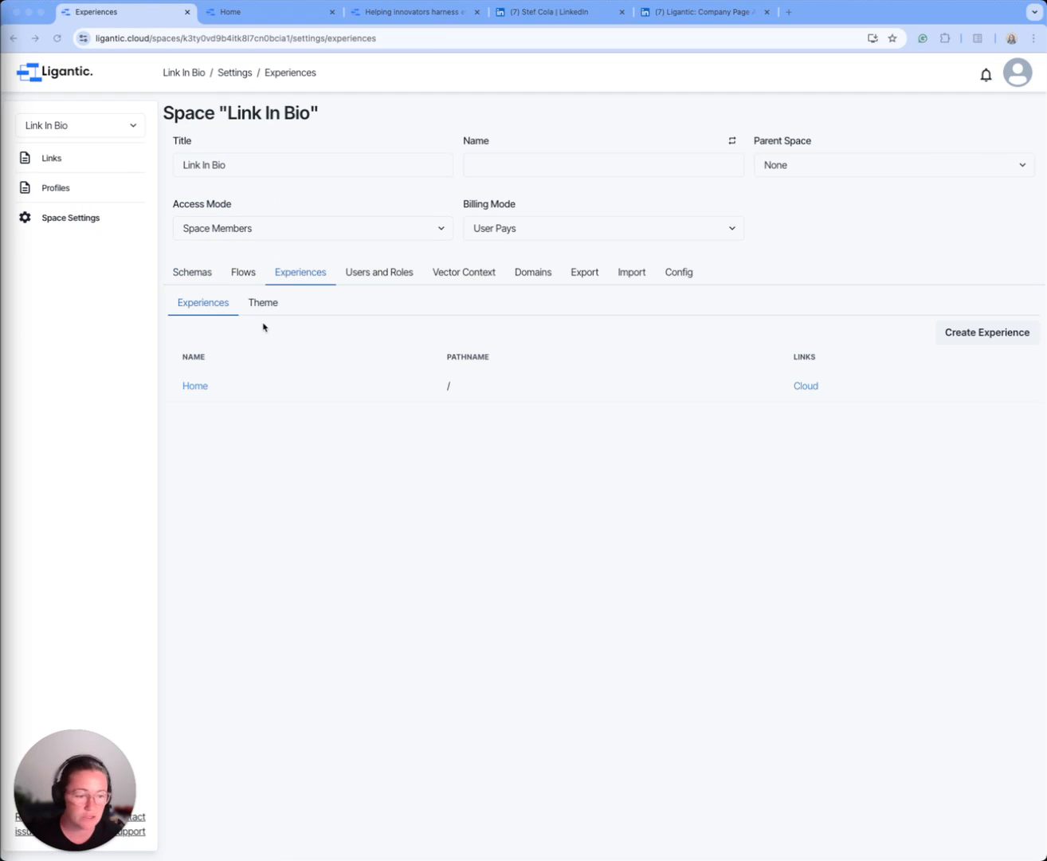
left_click(196, 385)
left_click(196, 387)
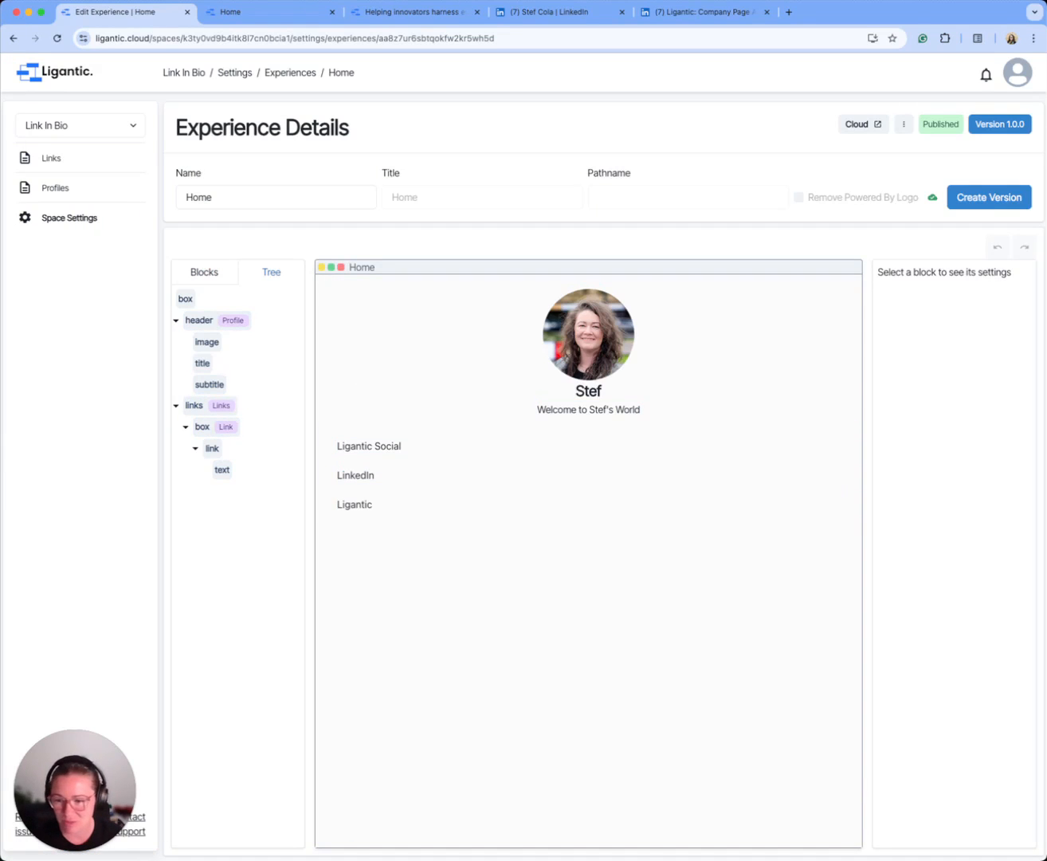
Step: Give the link block a Solid border with the color #1F1F1F
key("super+Tab")
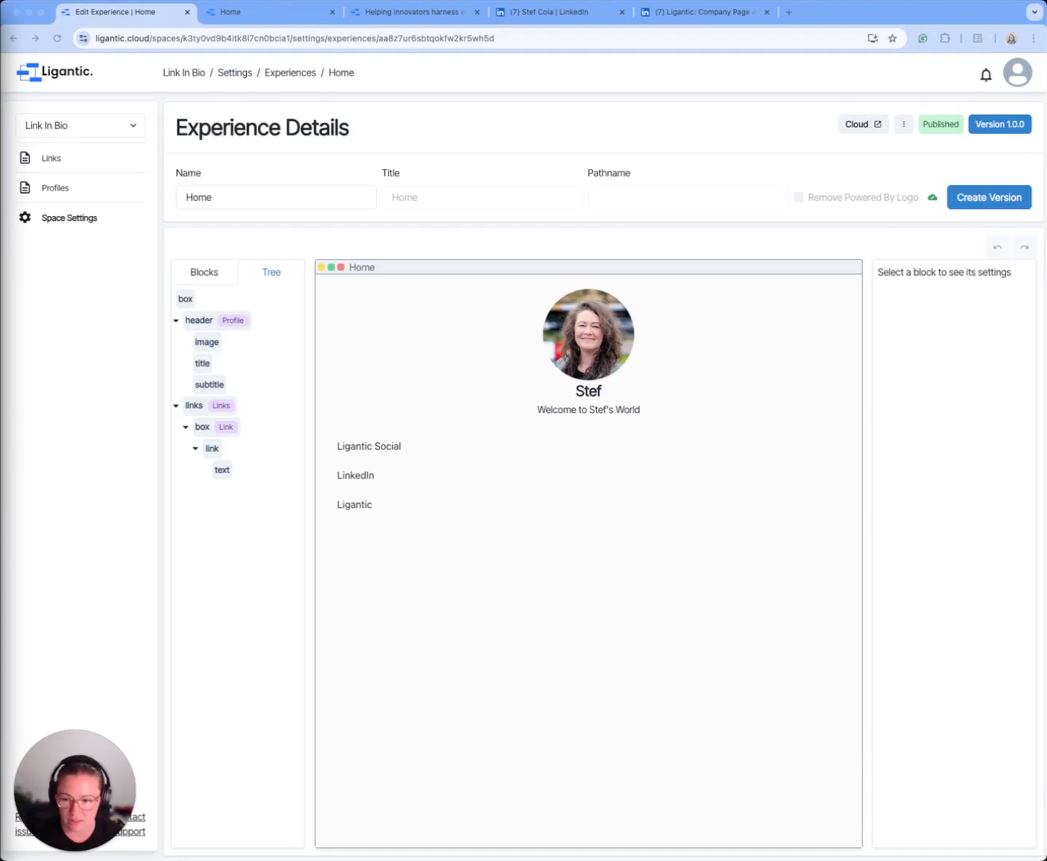
left_click(212, 447)
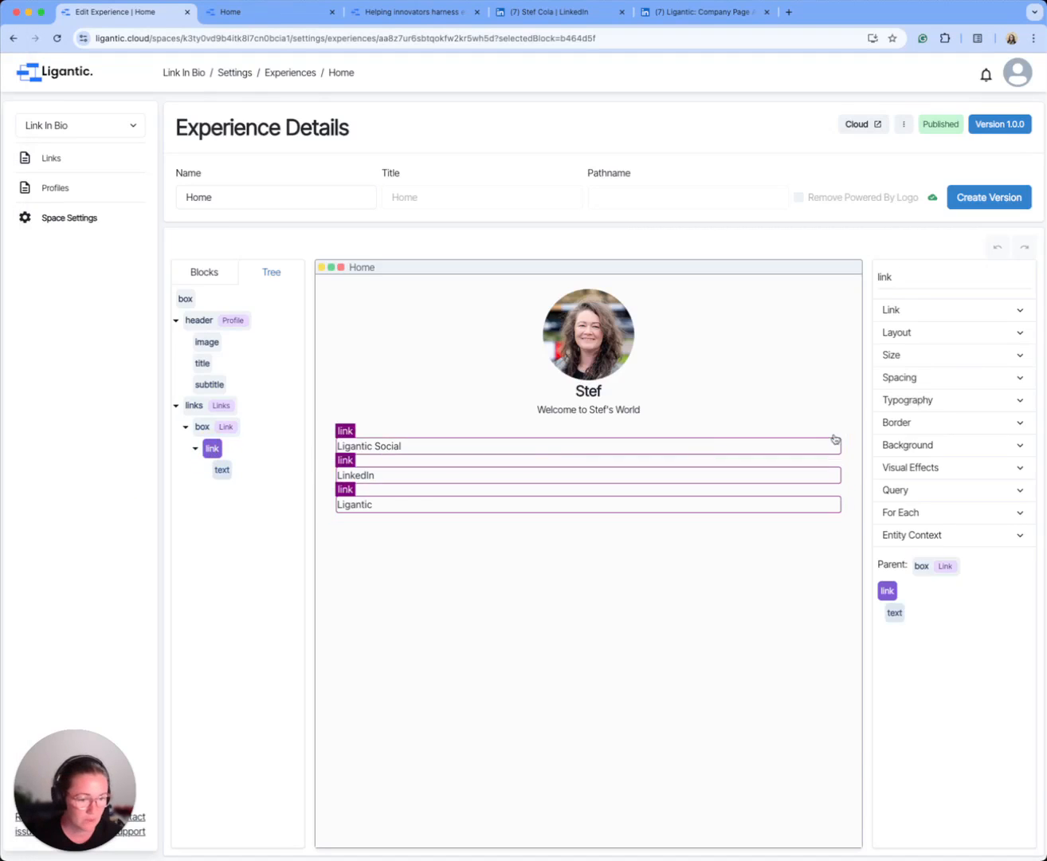
left_click(939, 423)
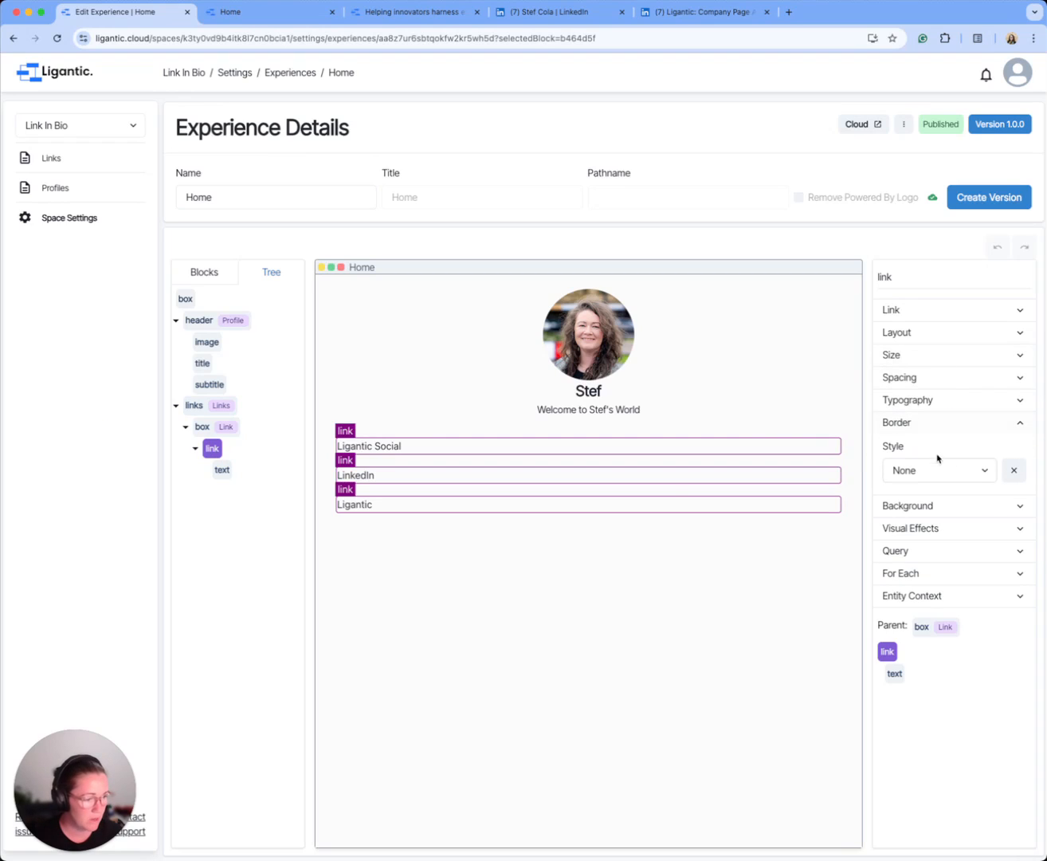
key("super+Tab")
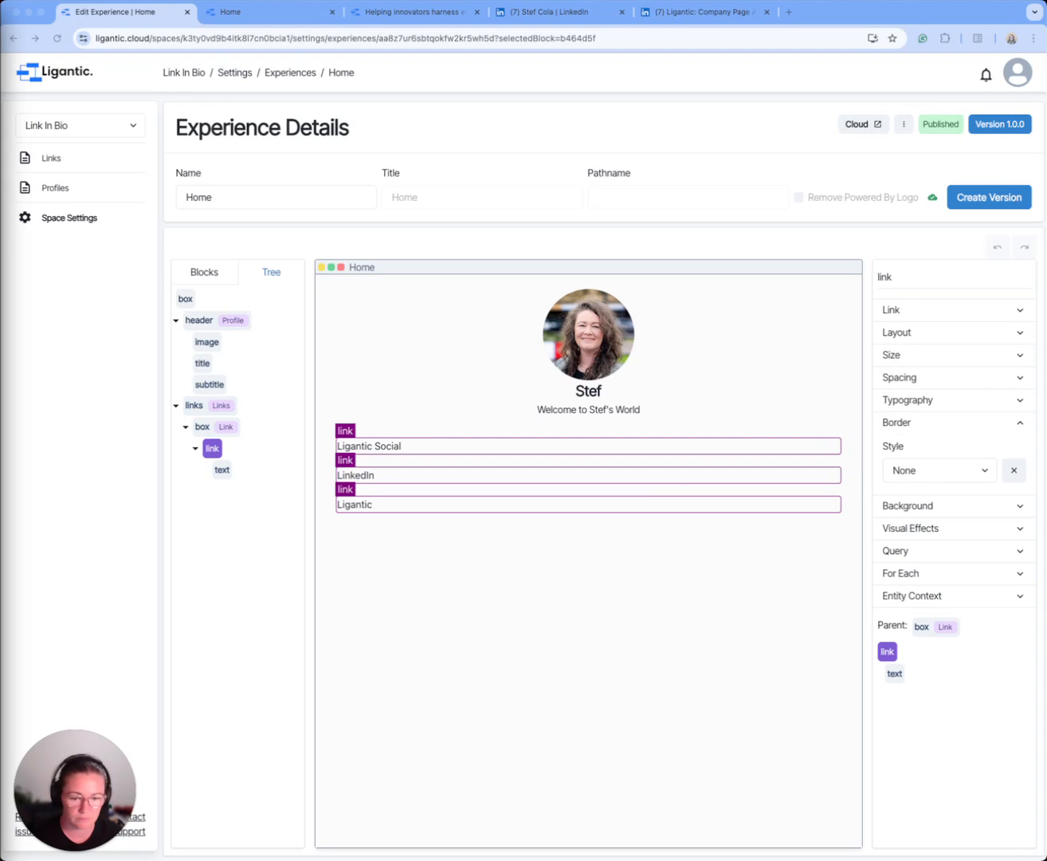
left_click(934, 470)
left_click(933, 475)
left_click(923, 487)
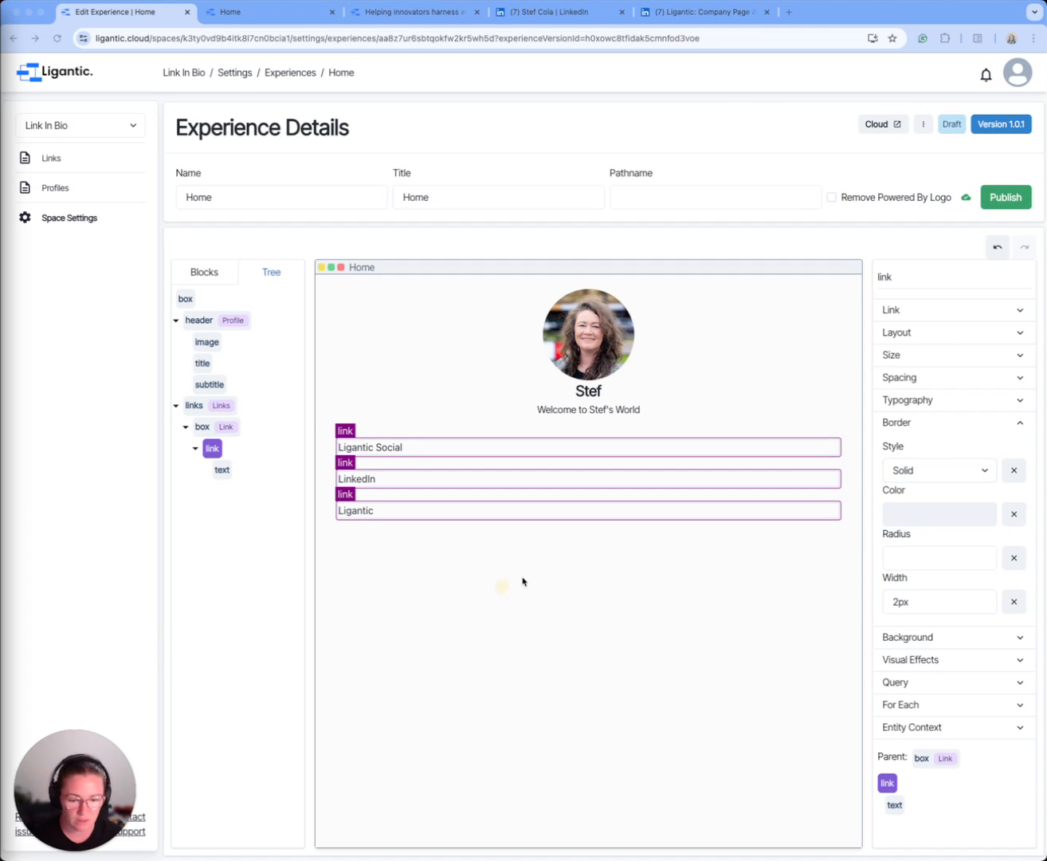
left_click(926, 517)
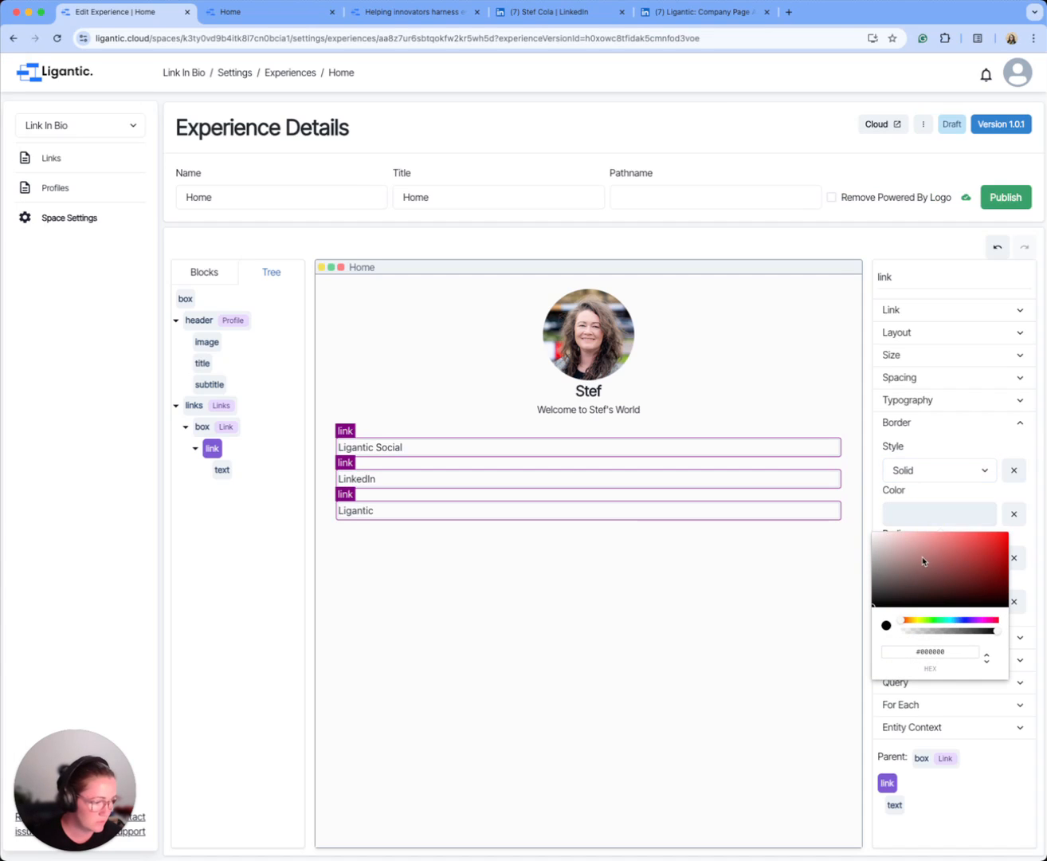
left_click(927, 651)
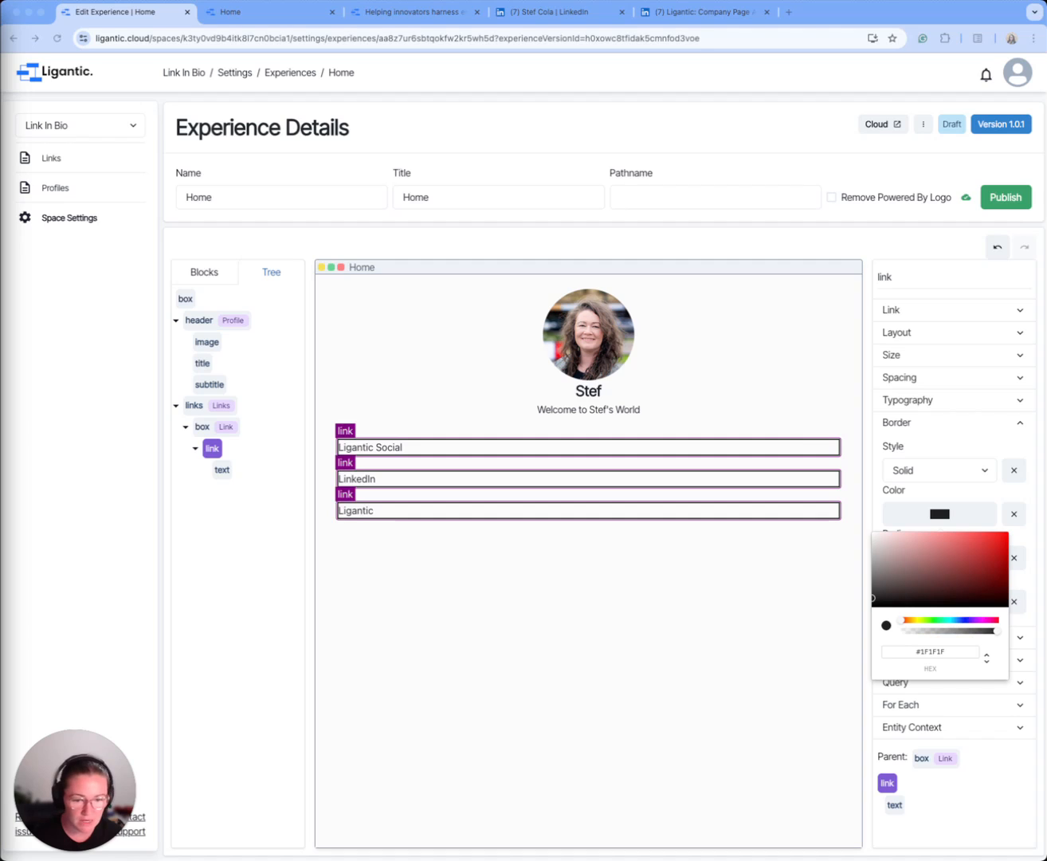
left_click(947, 496)
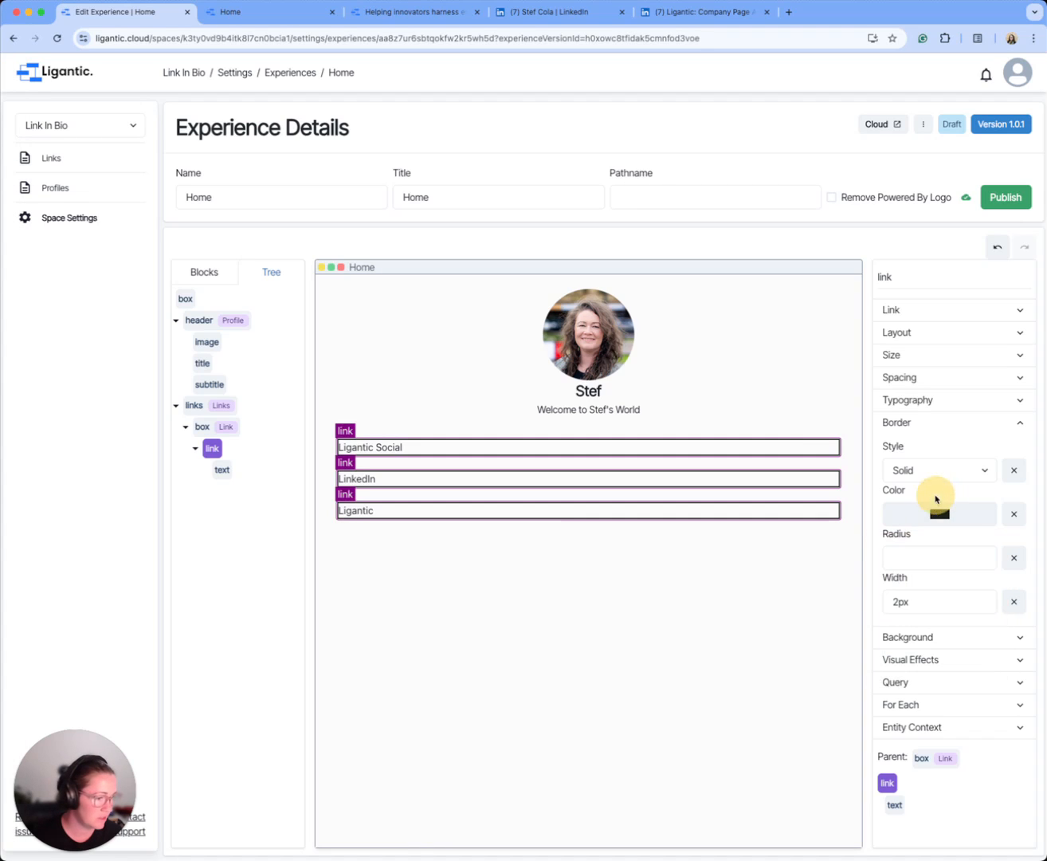
Step: Set the link block's border radius to 10px and increase its border width
left_click(935, 556)
type("10px")
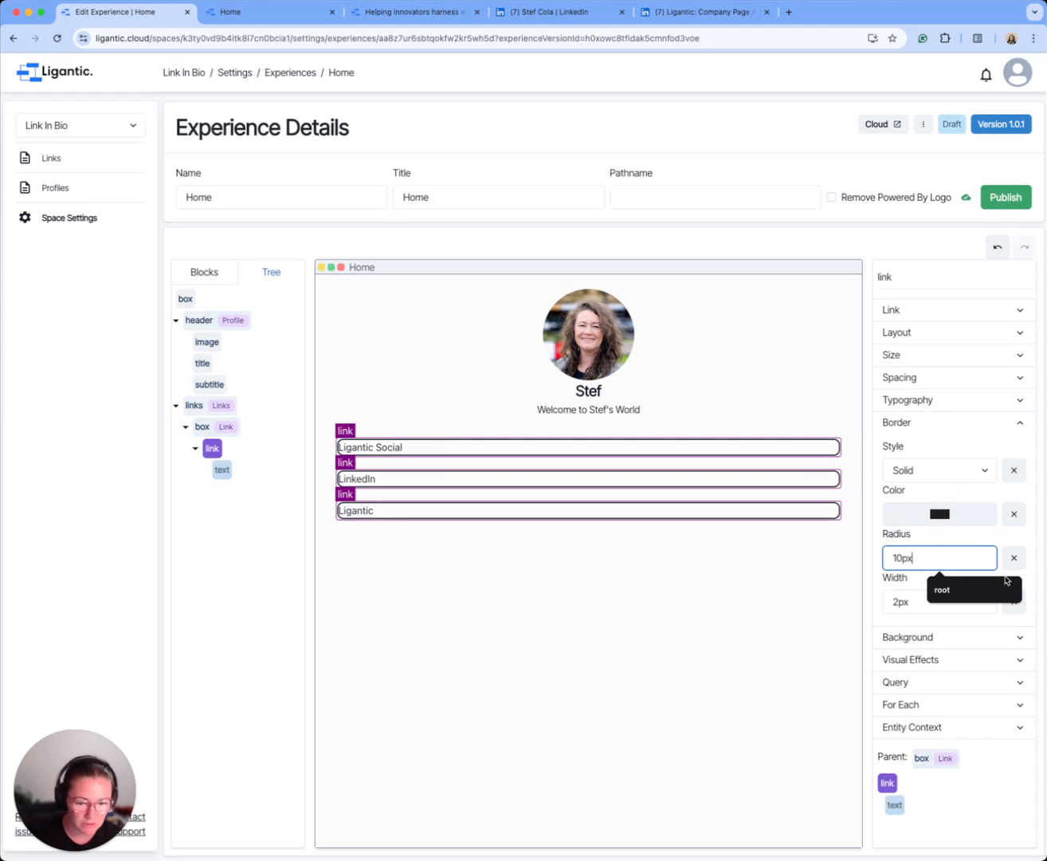
left_click(891, 600)
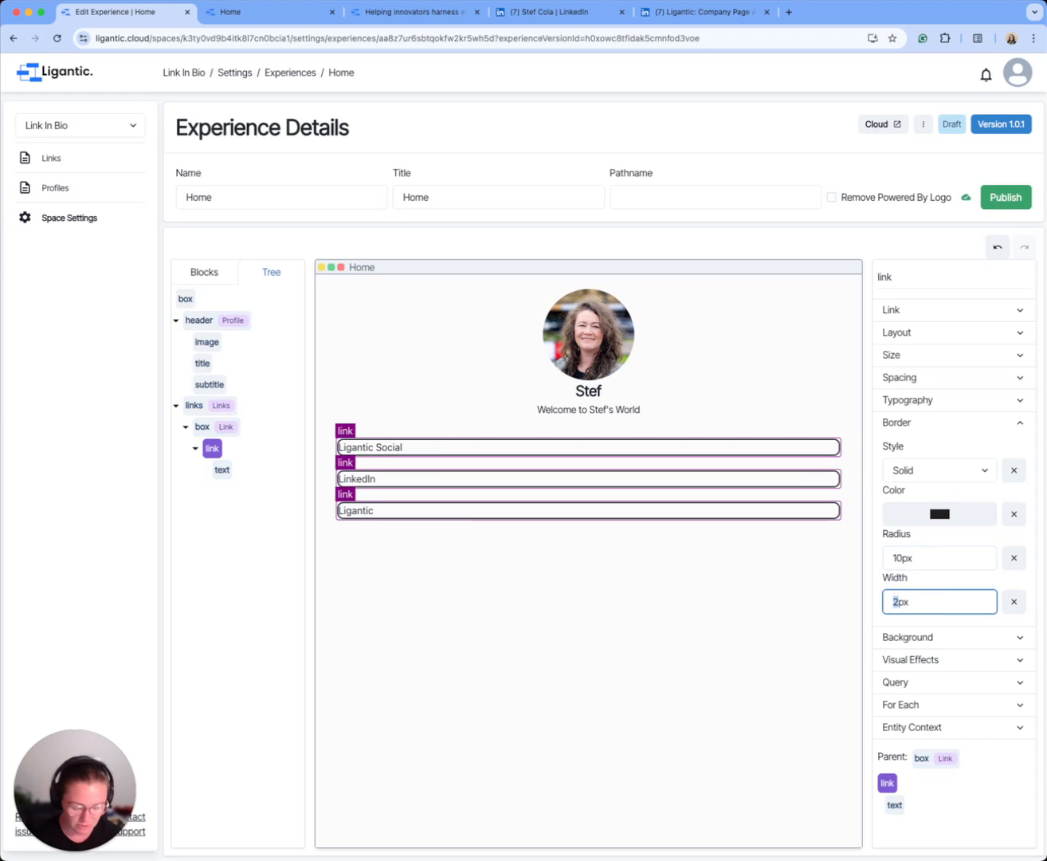
left_click(829, 596)
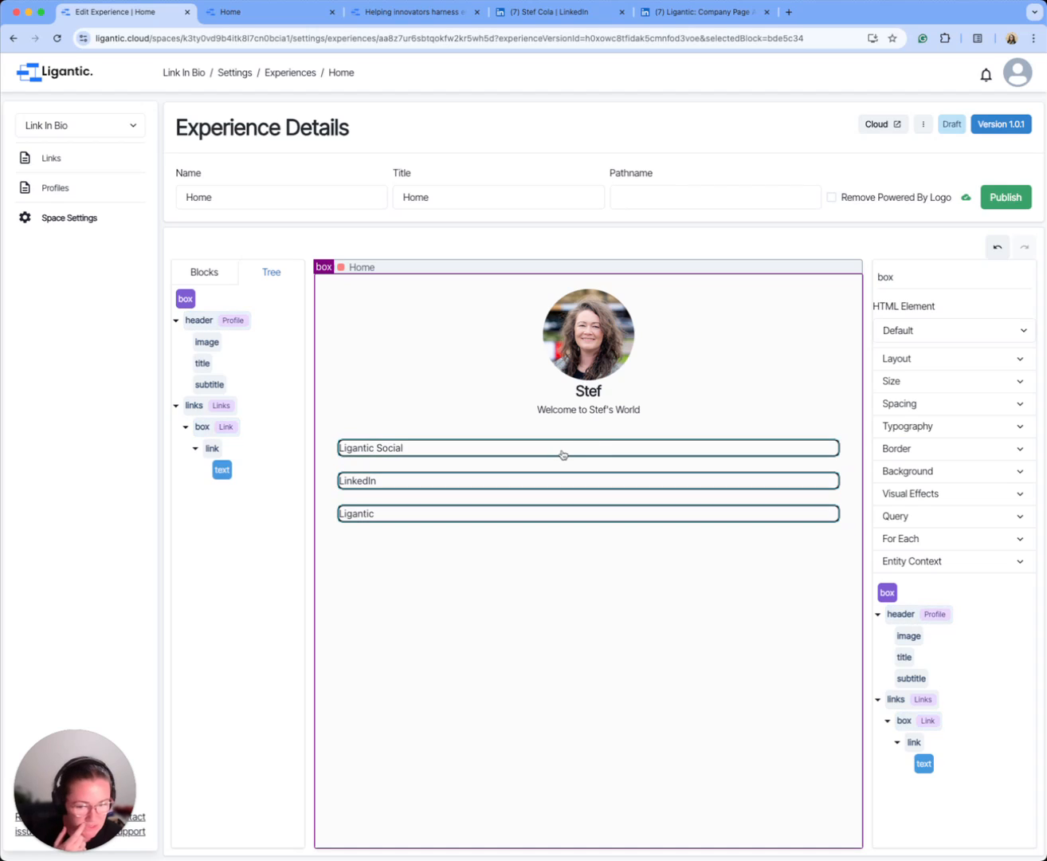
key("super+Tab")
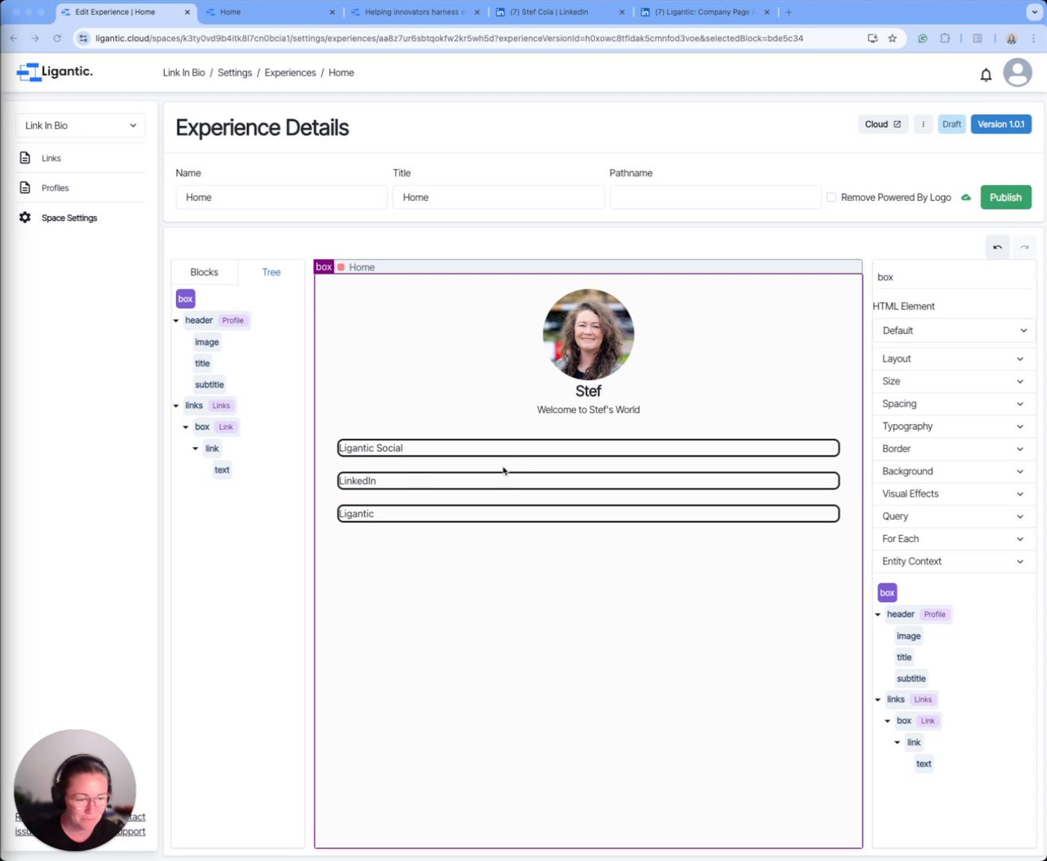
Step: Set the font of the text block inside the link to Inter Tight at a size of 1.5rem
left_click(222, 469)
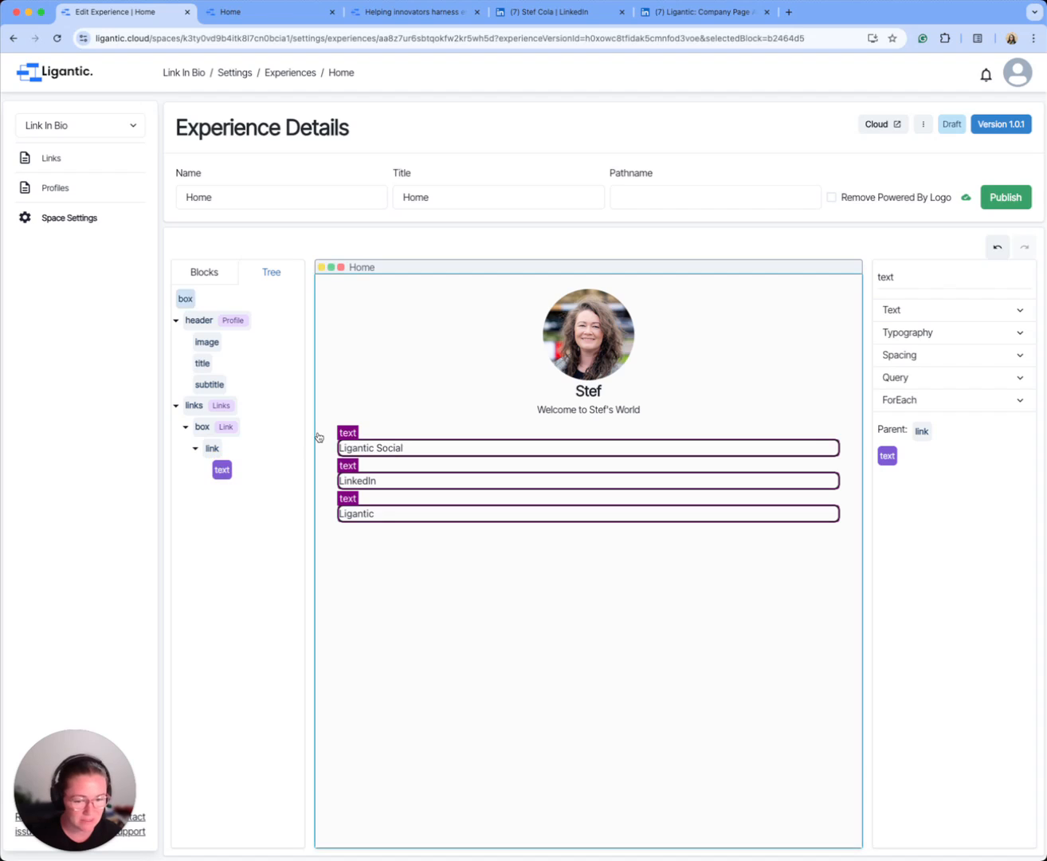
left_click(928, 312)
left_click(928, 313)
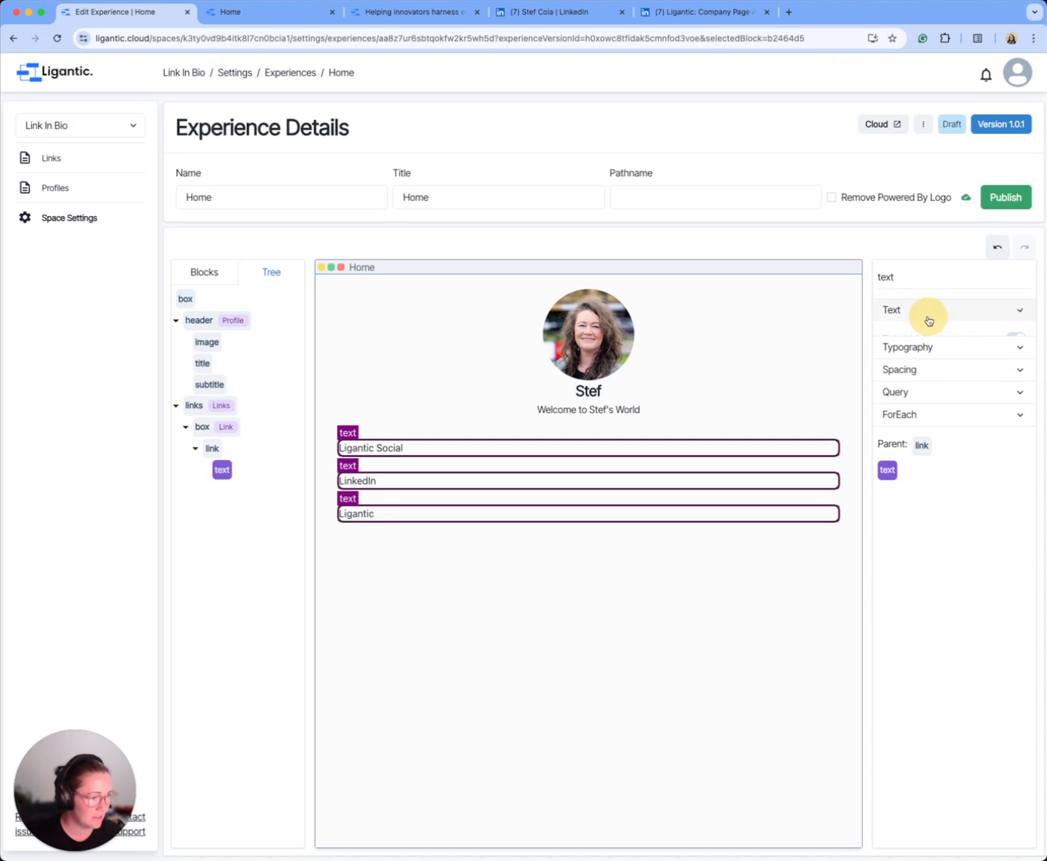
left_click(929, 333)
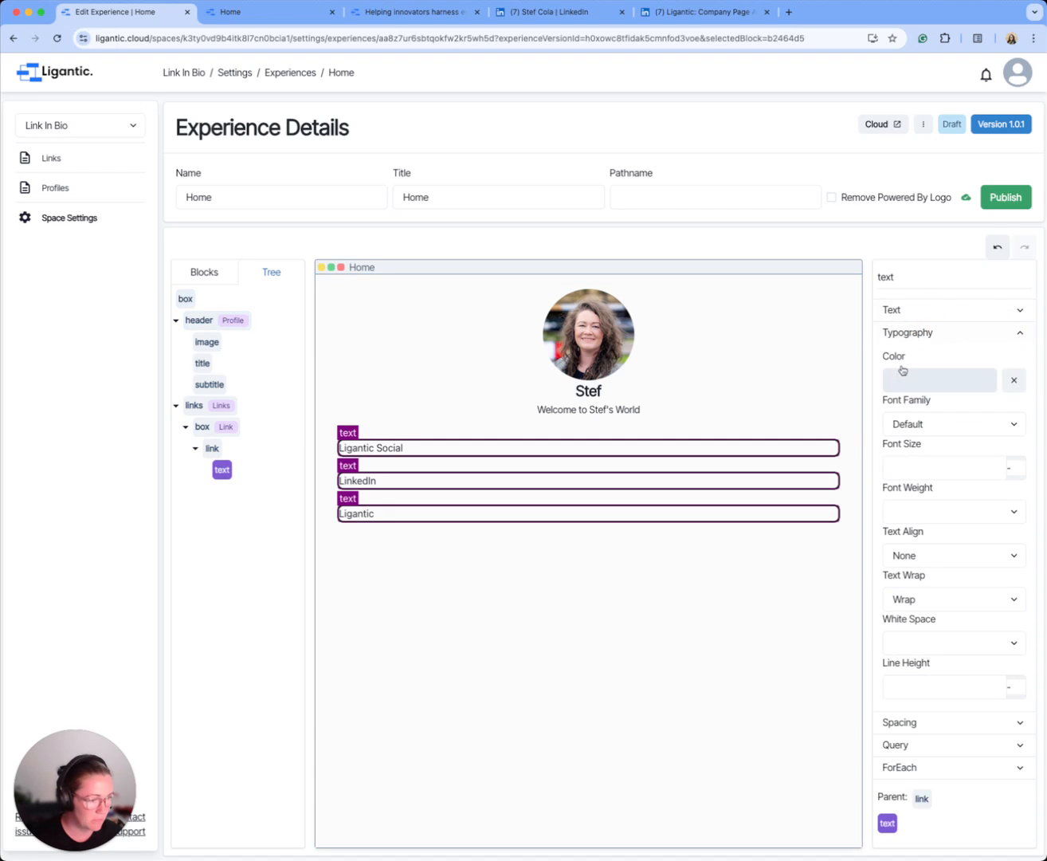
left_click(958, 427)
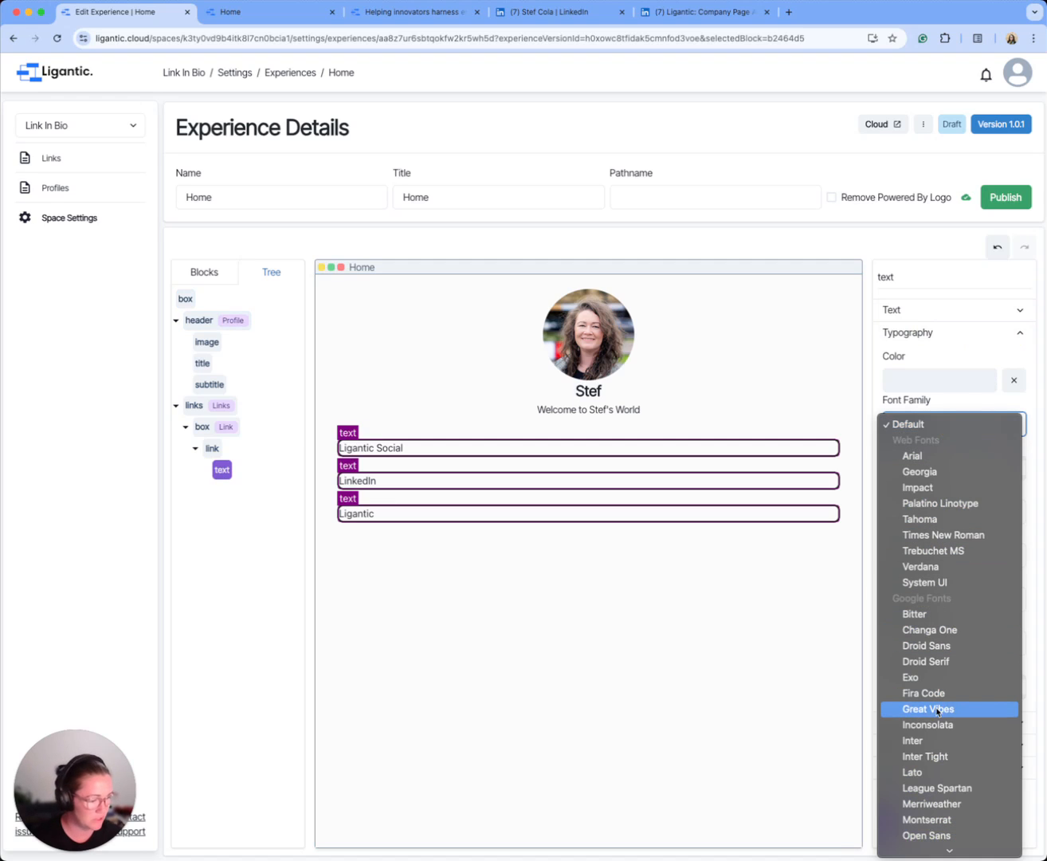
left_click(925, 756)
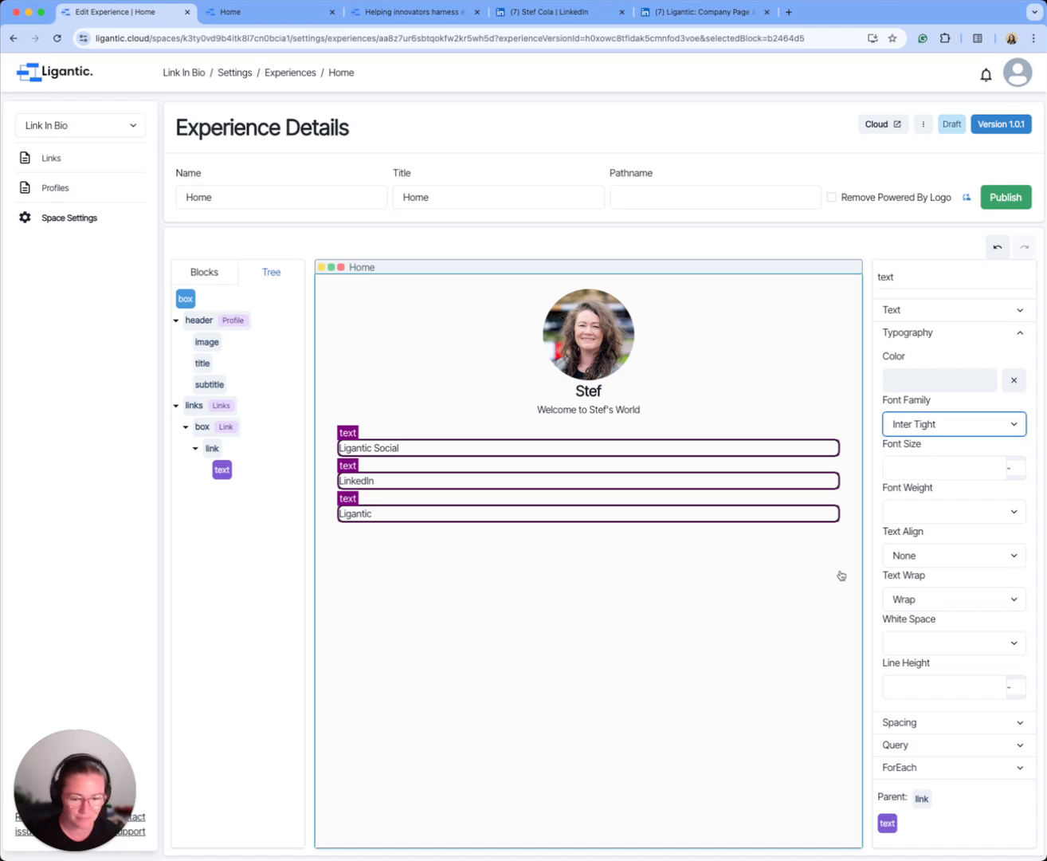
left_click(933, 468)
type("1.5")
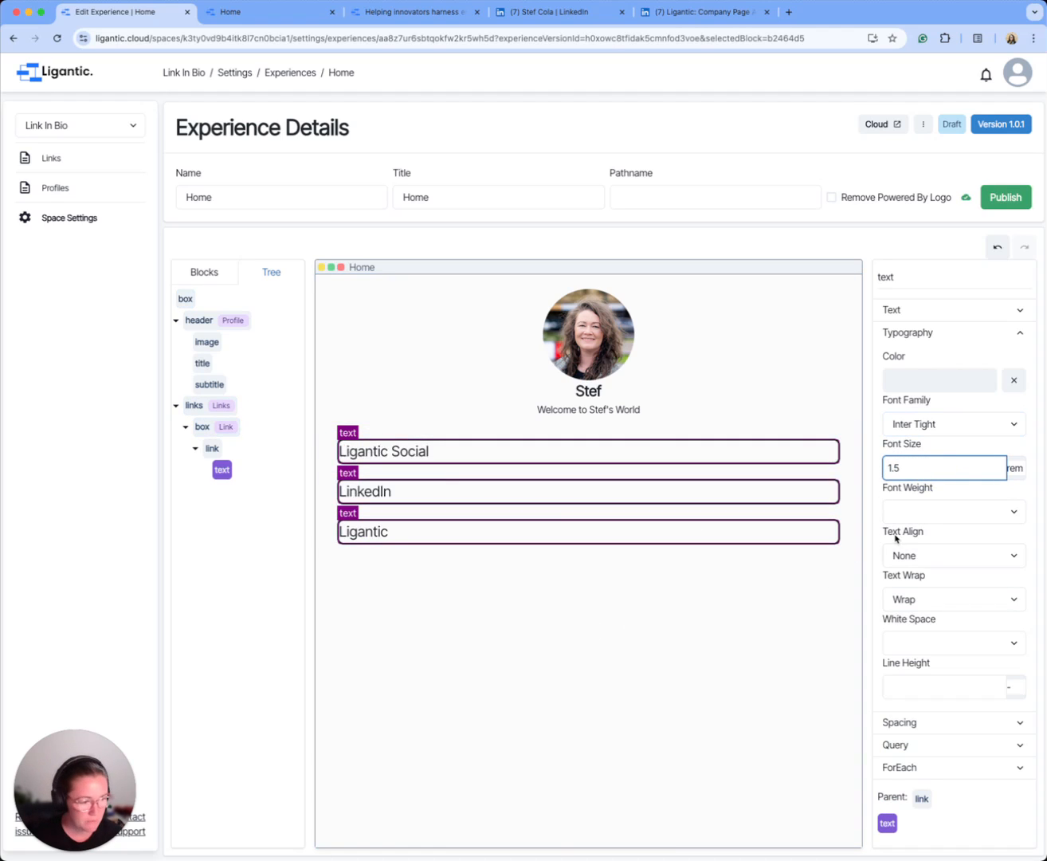
Step: Give the link's text block a normal font weight and center its text alignment
left_click(930, 513)
left_click(929, 527)
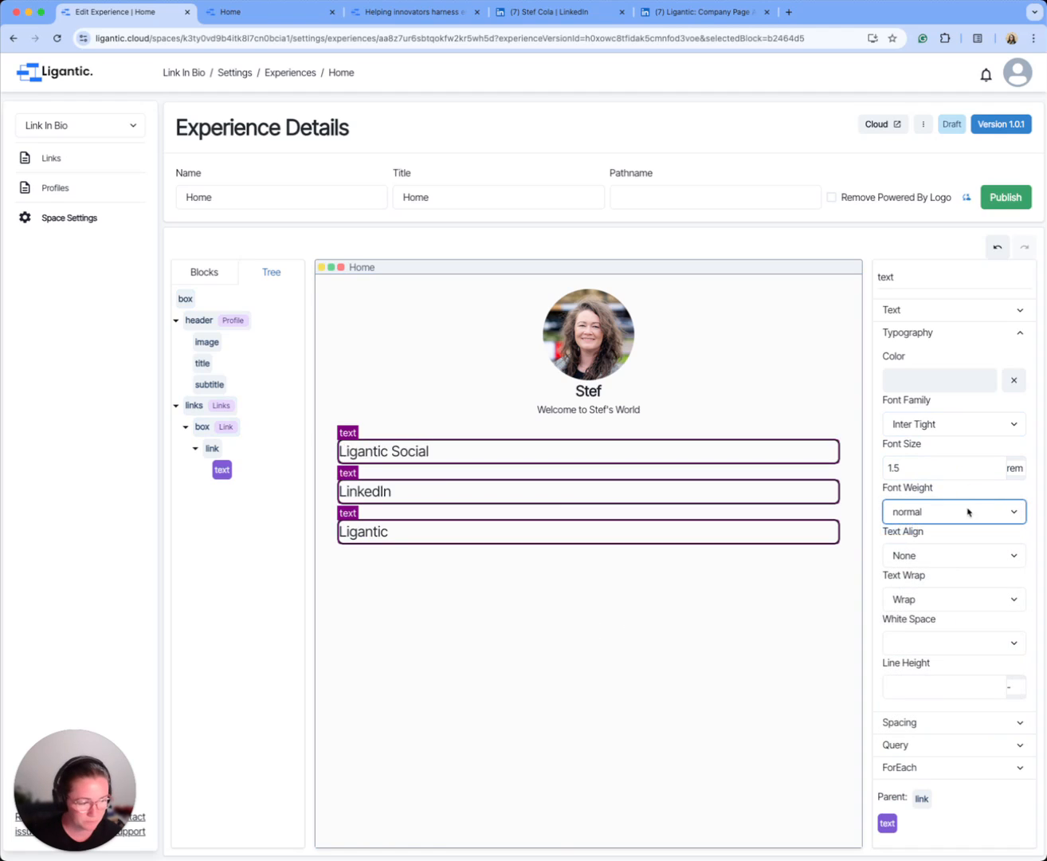
left_click(940, 554)
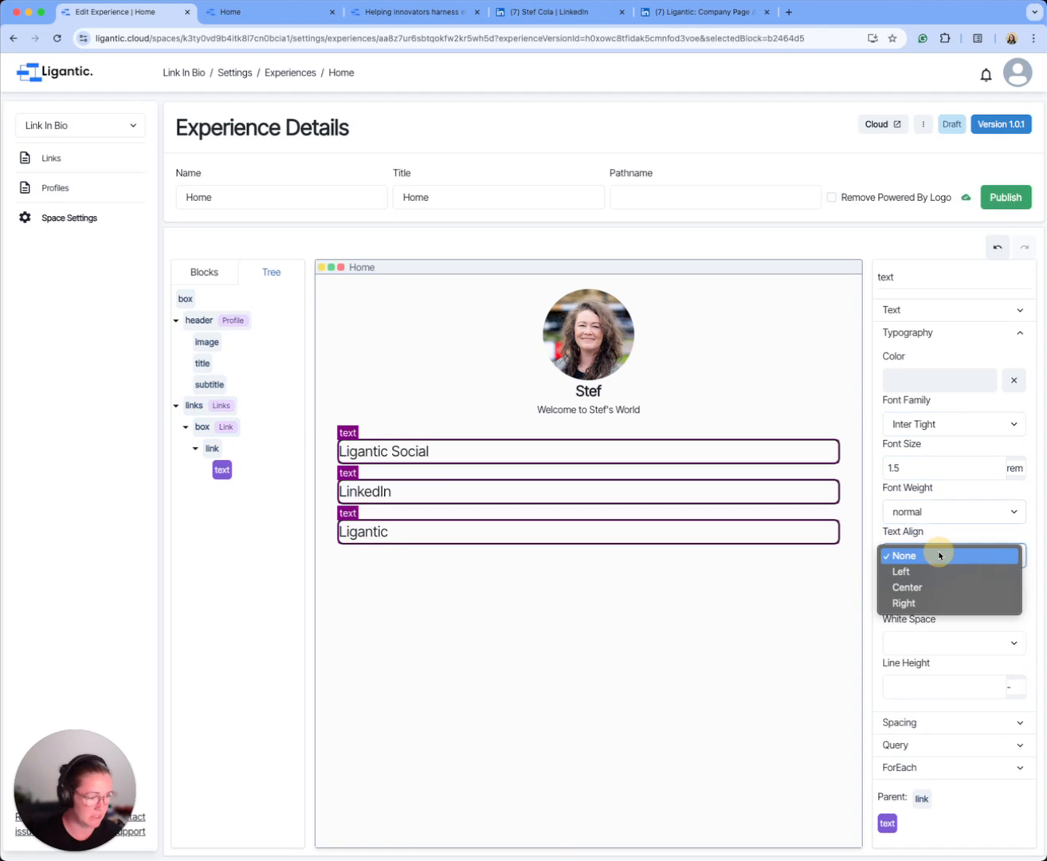
left_click(923, 588)
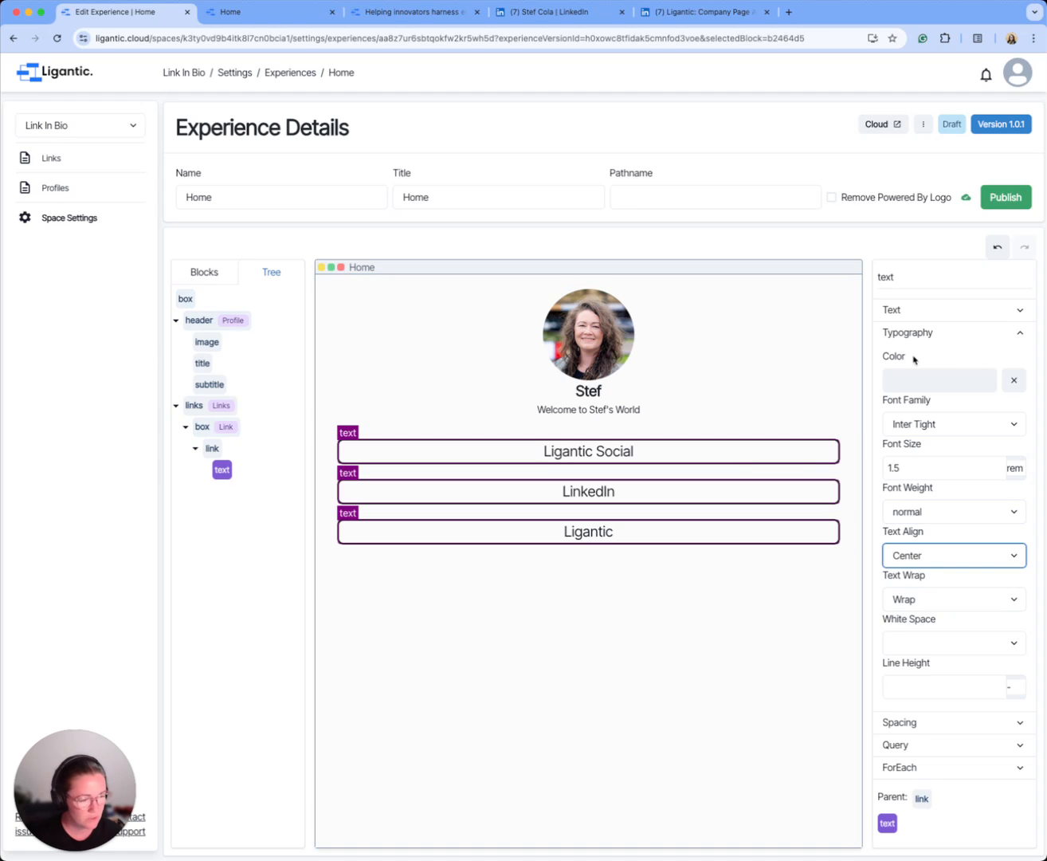
left_click(946, 333)
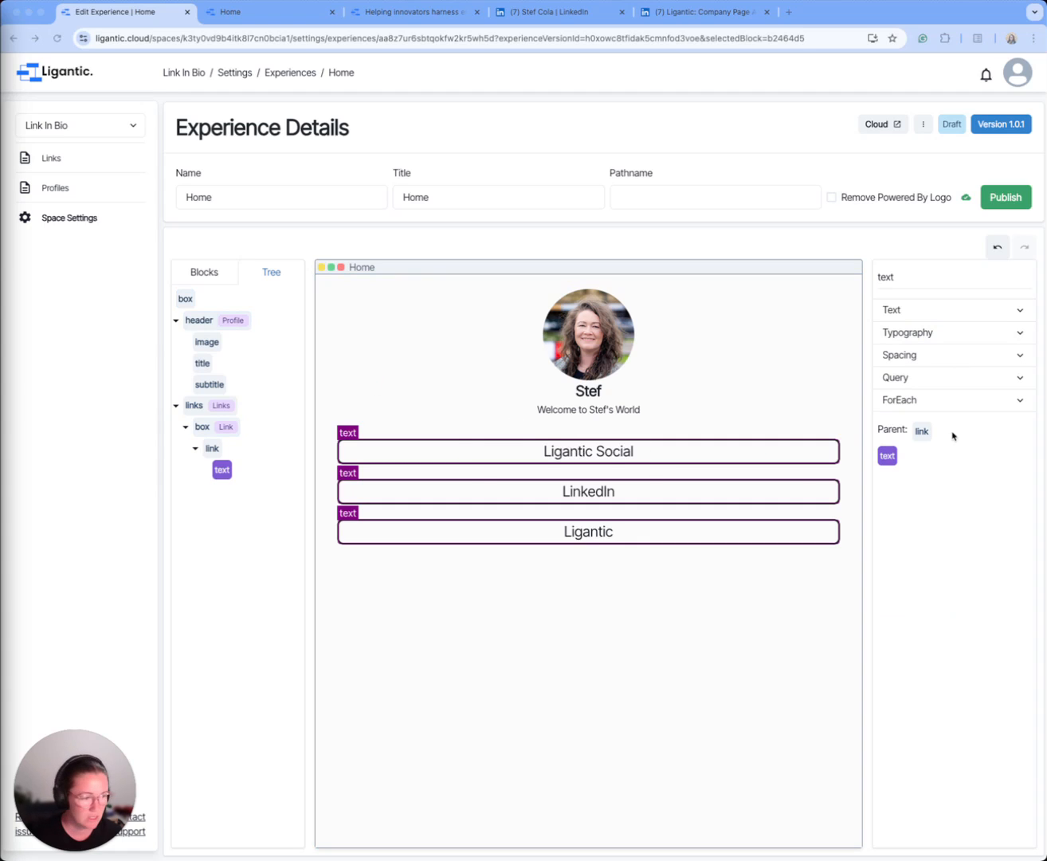
Step: Set the top and bottom padding of the link's text block to 0.75rem
left_click(932, 358)
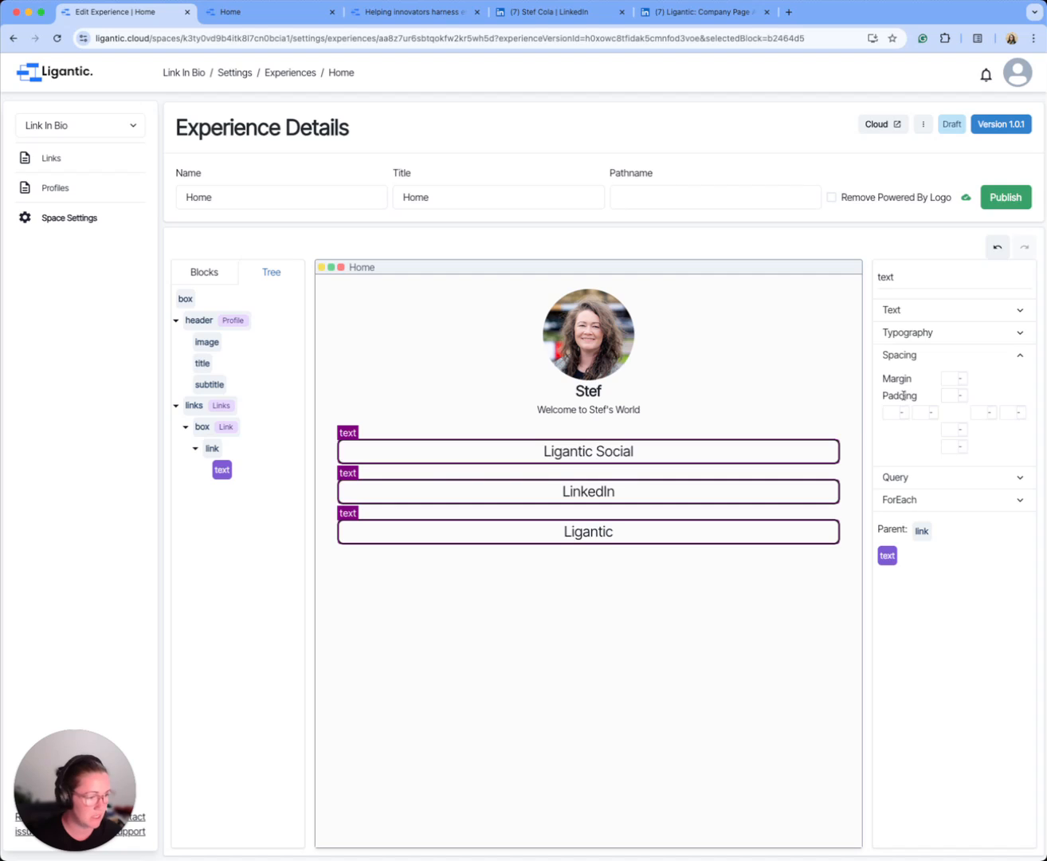
left_click(949, 396)
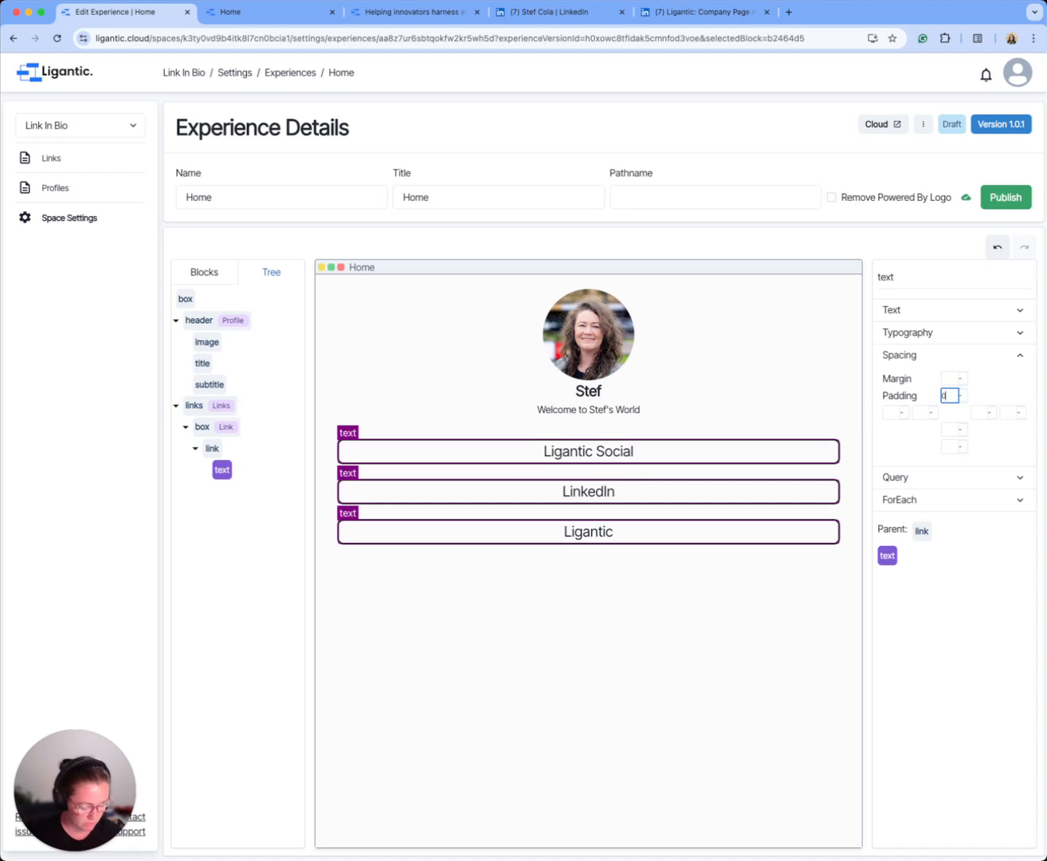
type("0.75rem")
left_click(950, 429)
type("0.75rem")
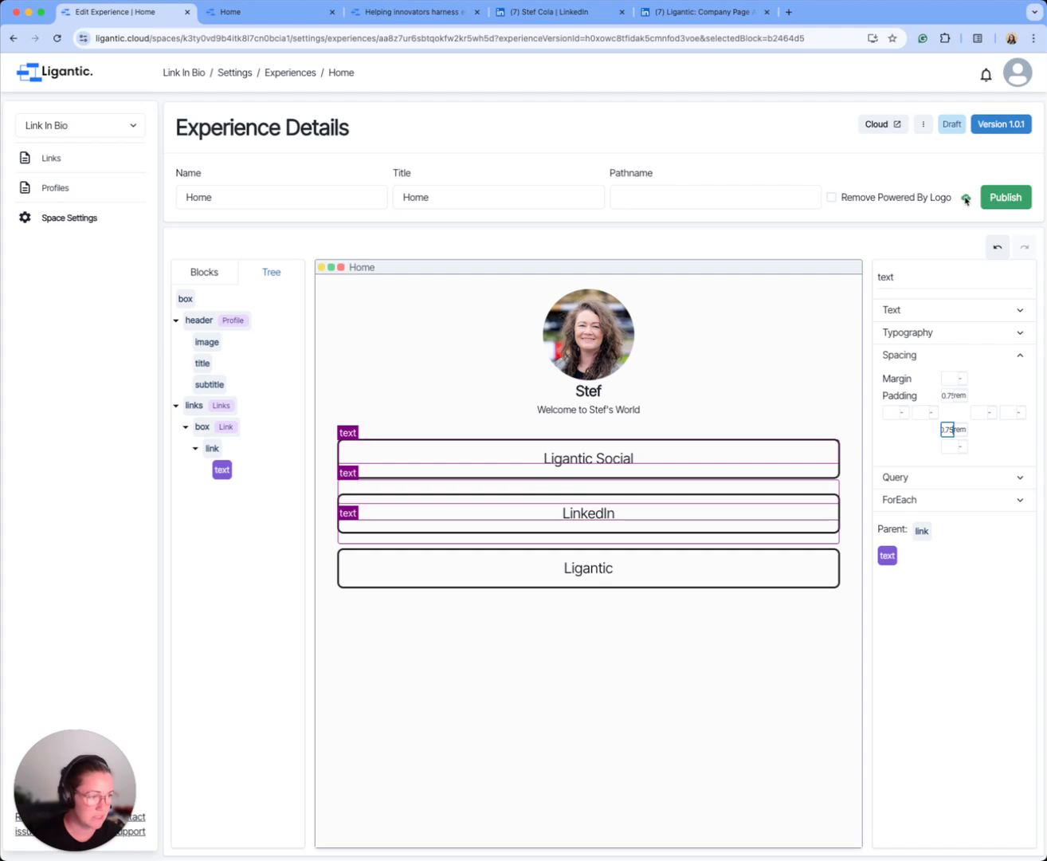
Step: Publish version 1.0.1 of the Home experience and refresh the published Home page
left_click(995, 201)
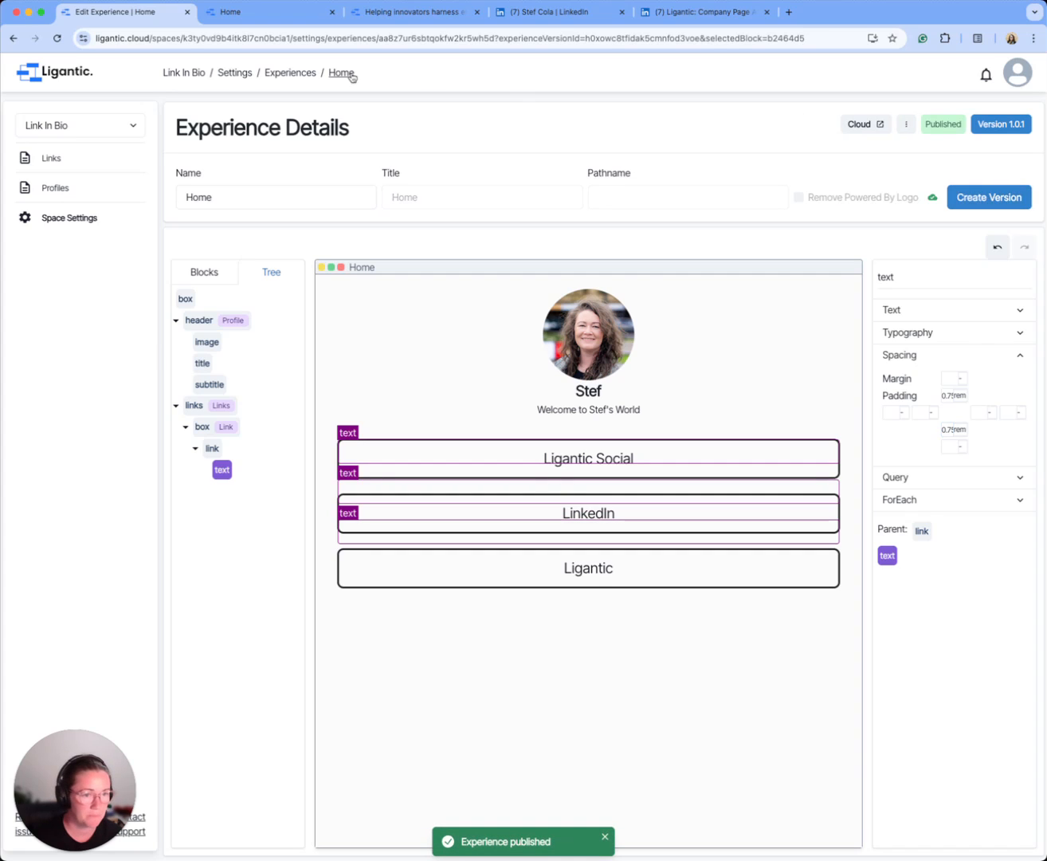
left_click(280, 15)
left_click(56, 39)
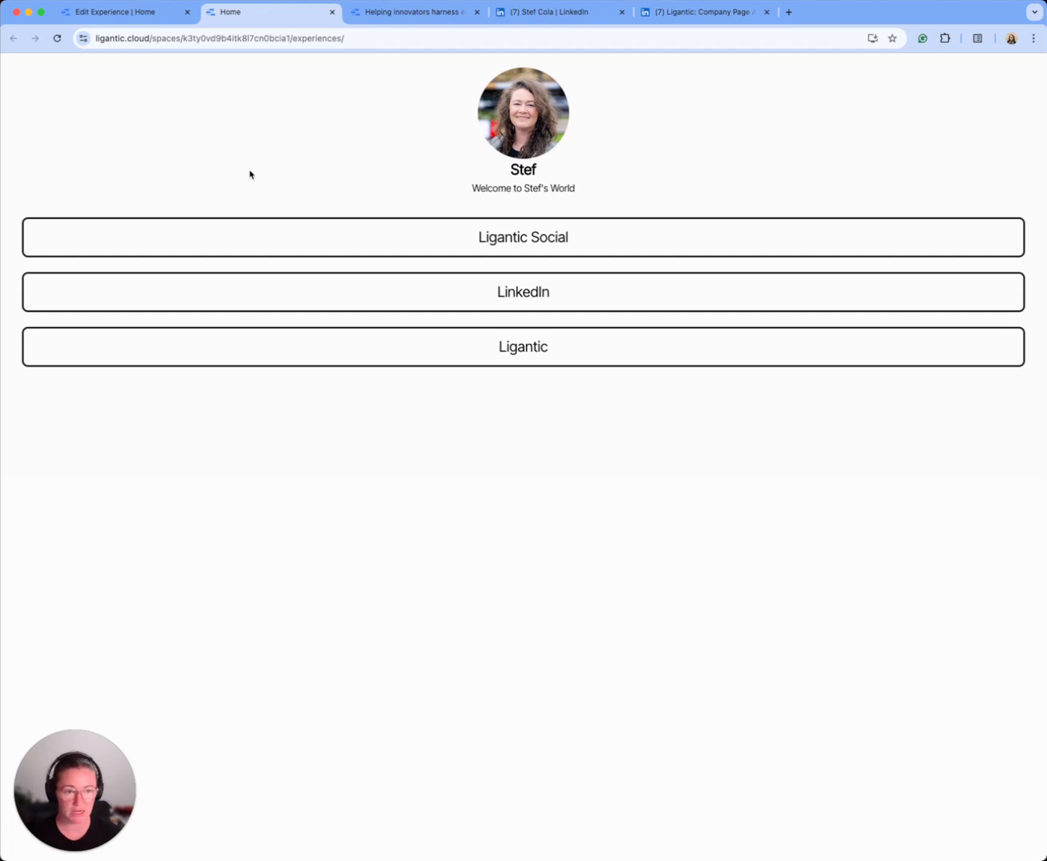
Step: In the space settings, set the space's name to the owner's first name followed by "-link-in-bio" and its access mode to Public
left_click(160, 16)
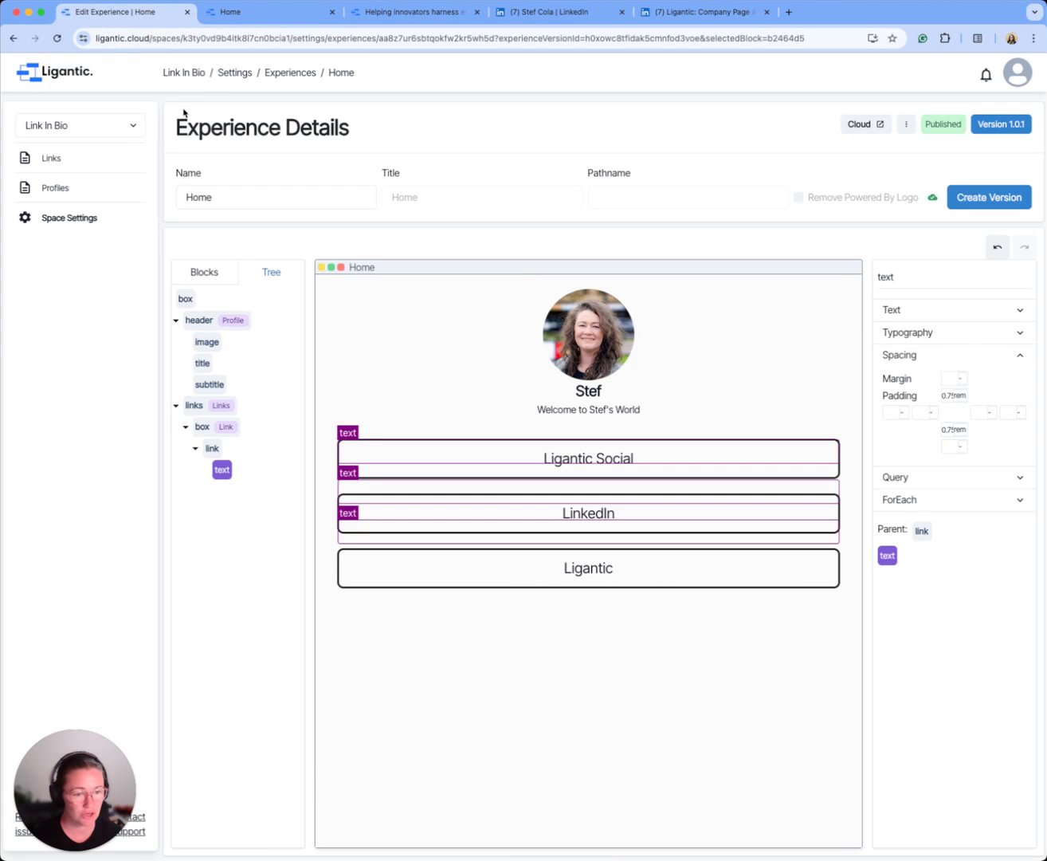
left_click(66, 227)
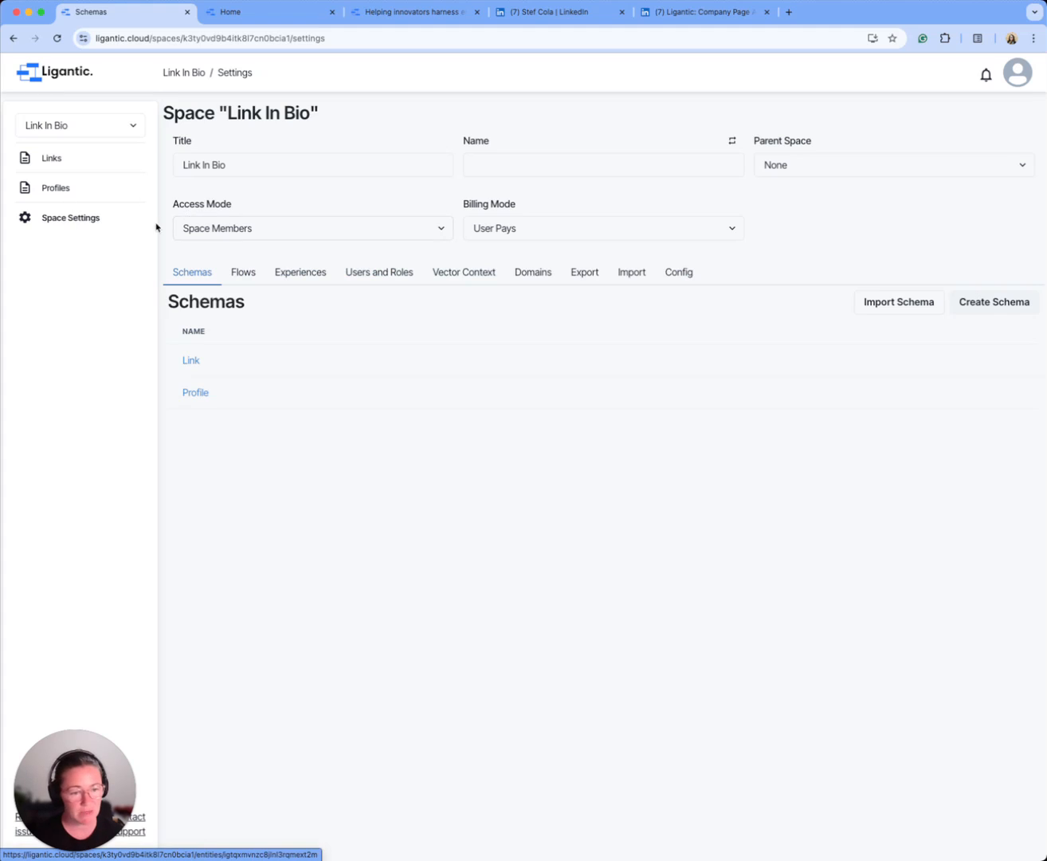
left_click(553, 161)
left_click(731, 140)
left_click_drag(569, 166, 431, 165)
type("stef-link-in-bio")
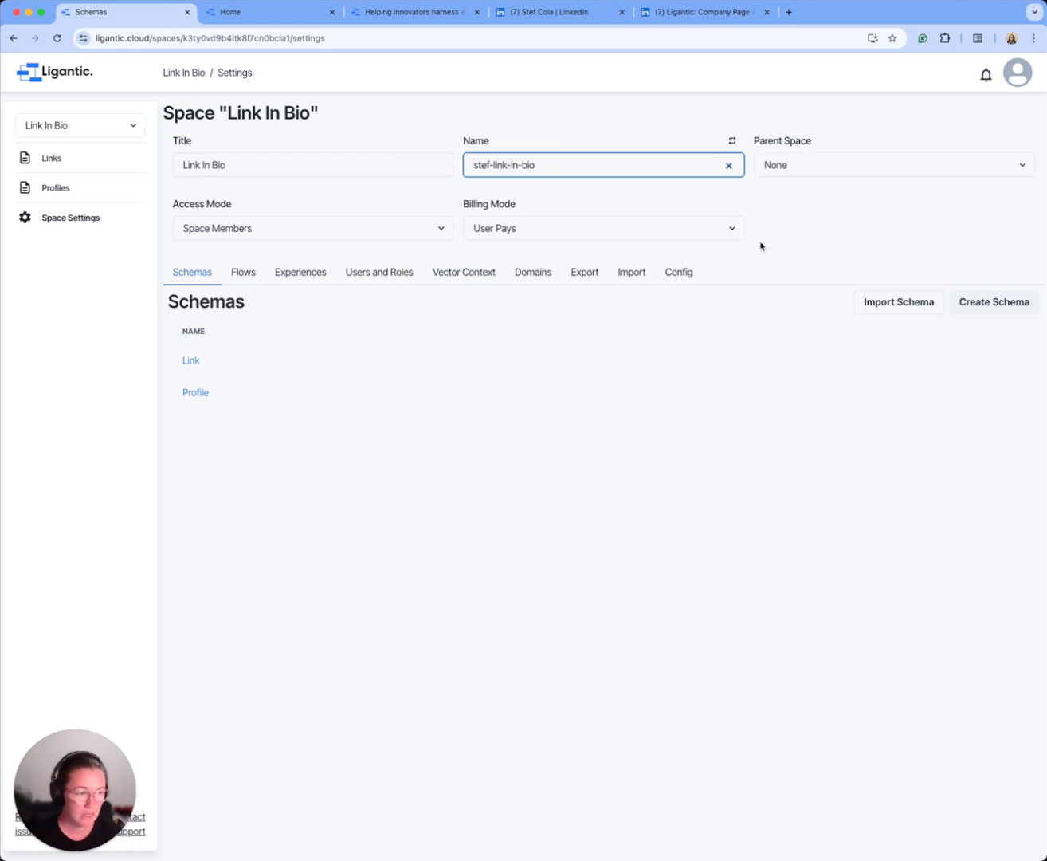
left_click(759, 246)
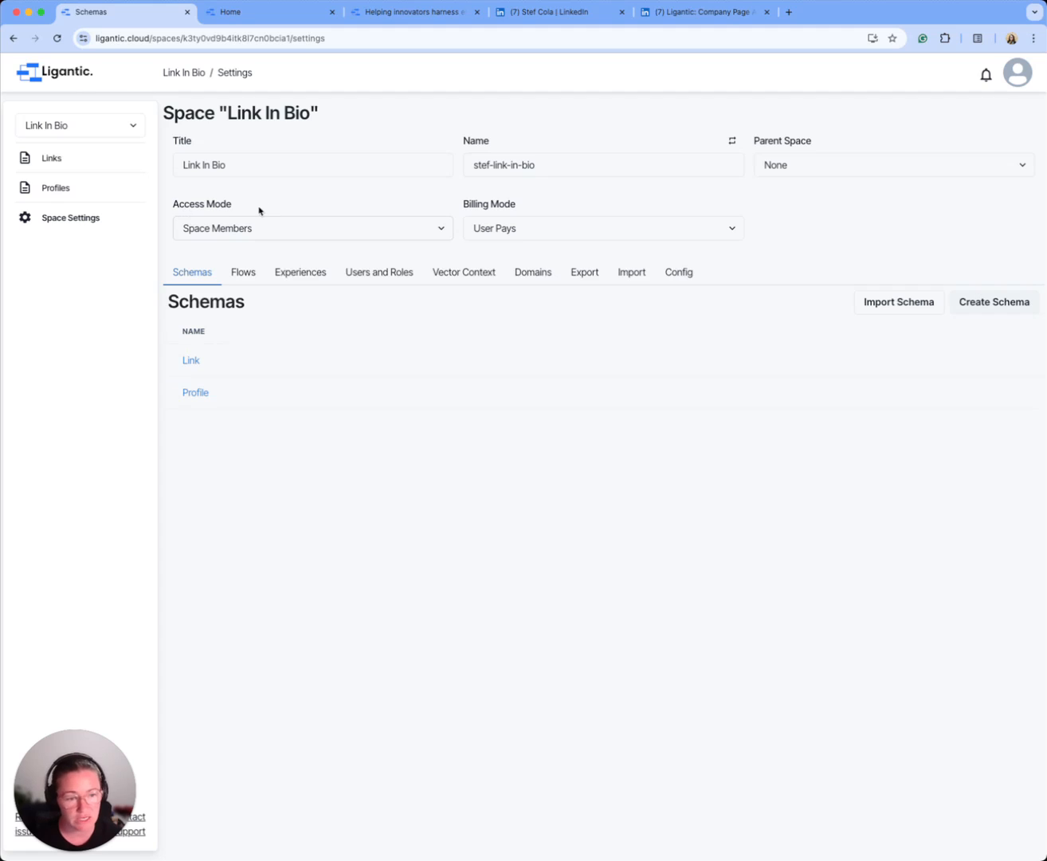
left_click(334, 230)
left_click(241, 262)
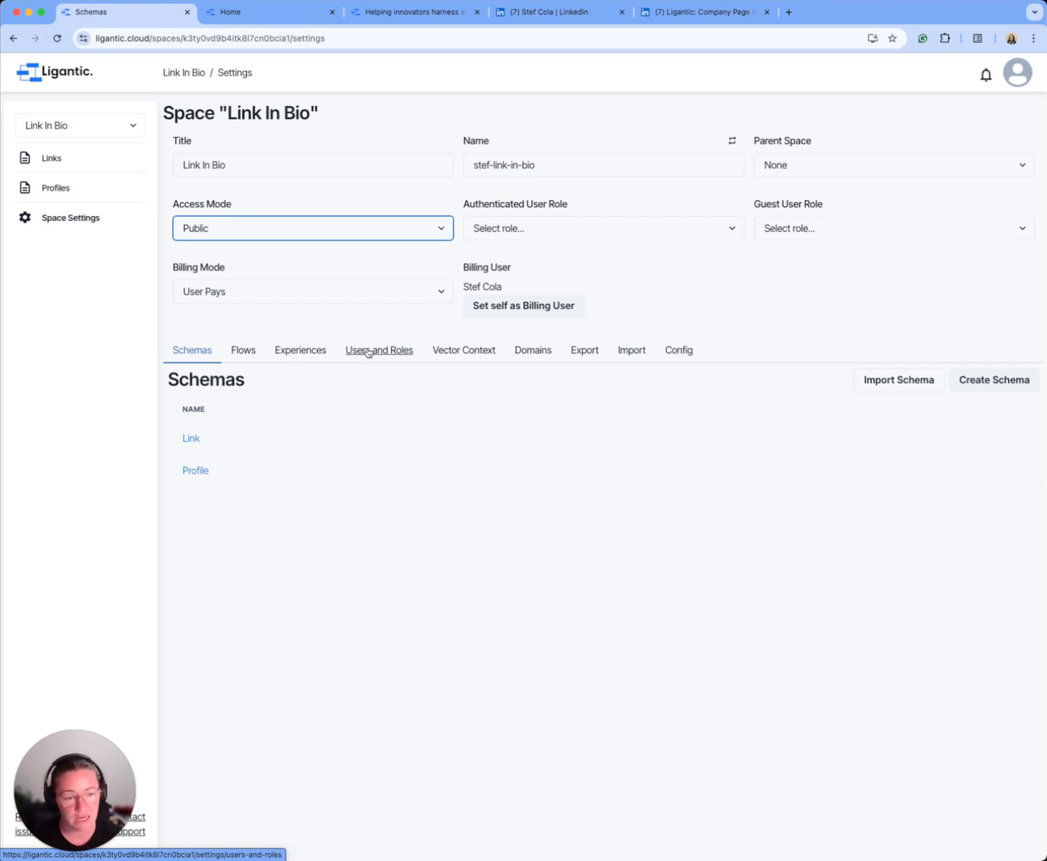
Step: Create a role named Public with read access to the Link and Profile schemas and the Home experience
left_click(351, 354)
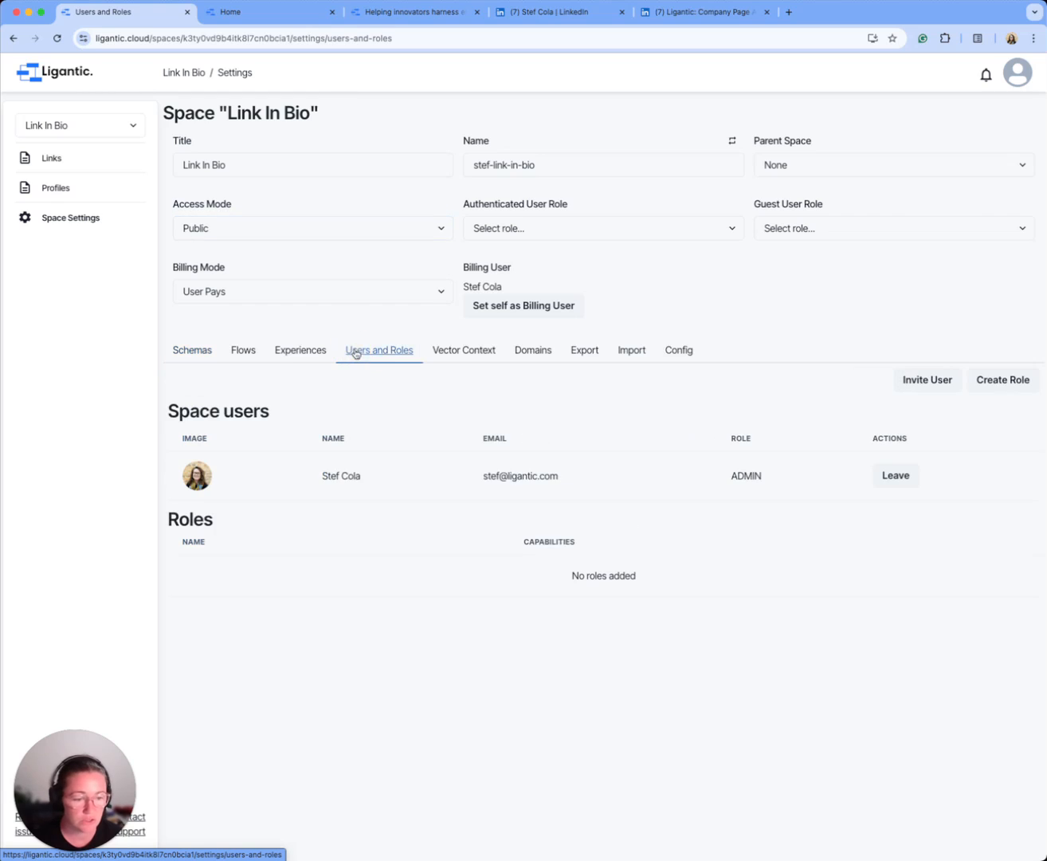
left_click(1001, 380)
left_click(408, 410)
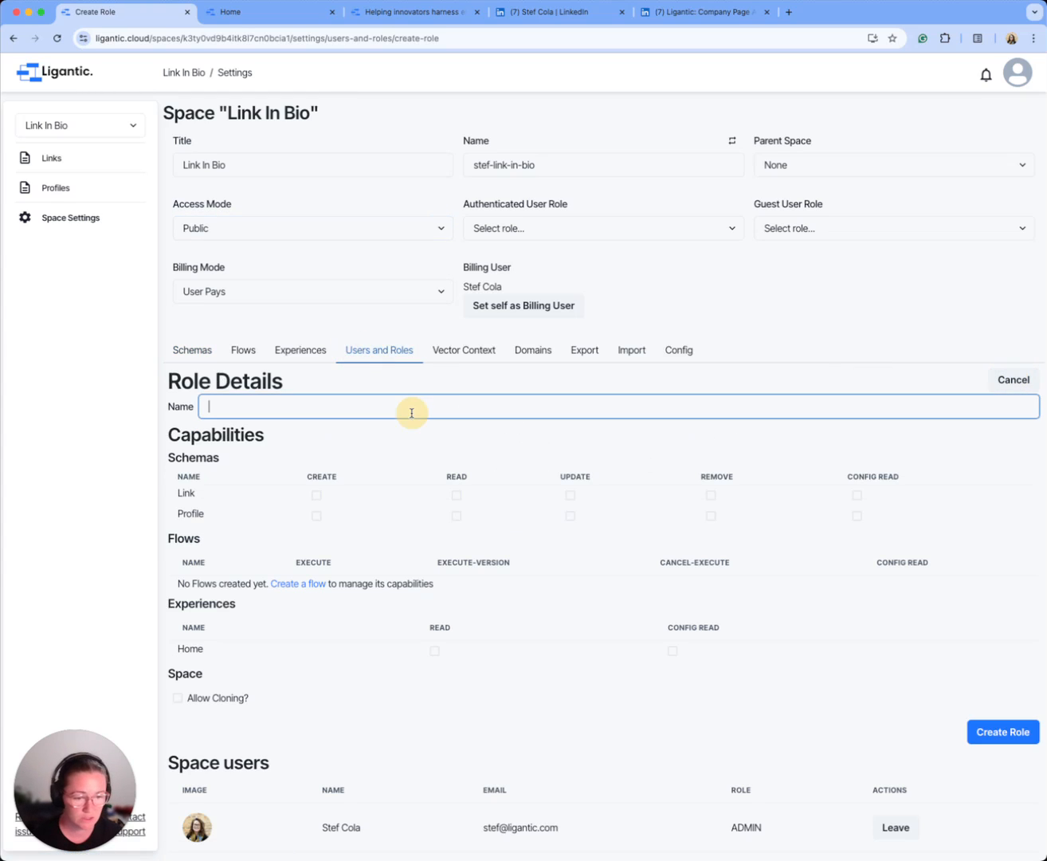
type("Public")
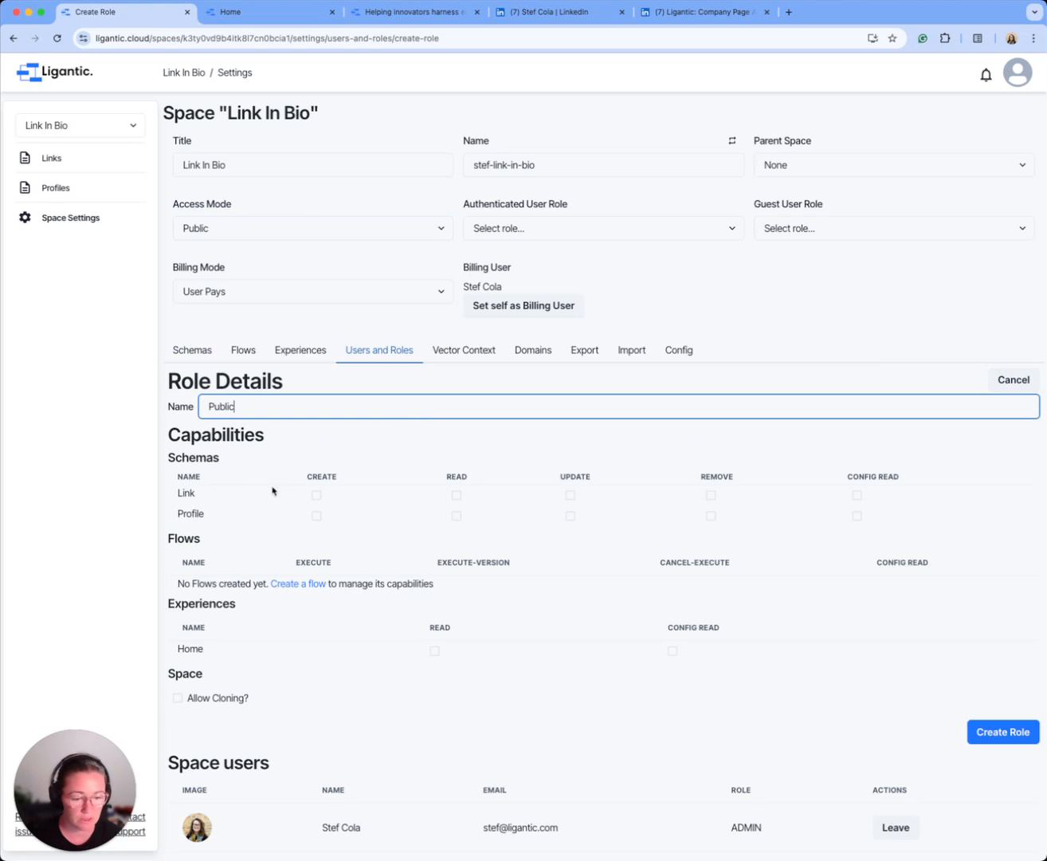
left_click(457, 496)
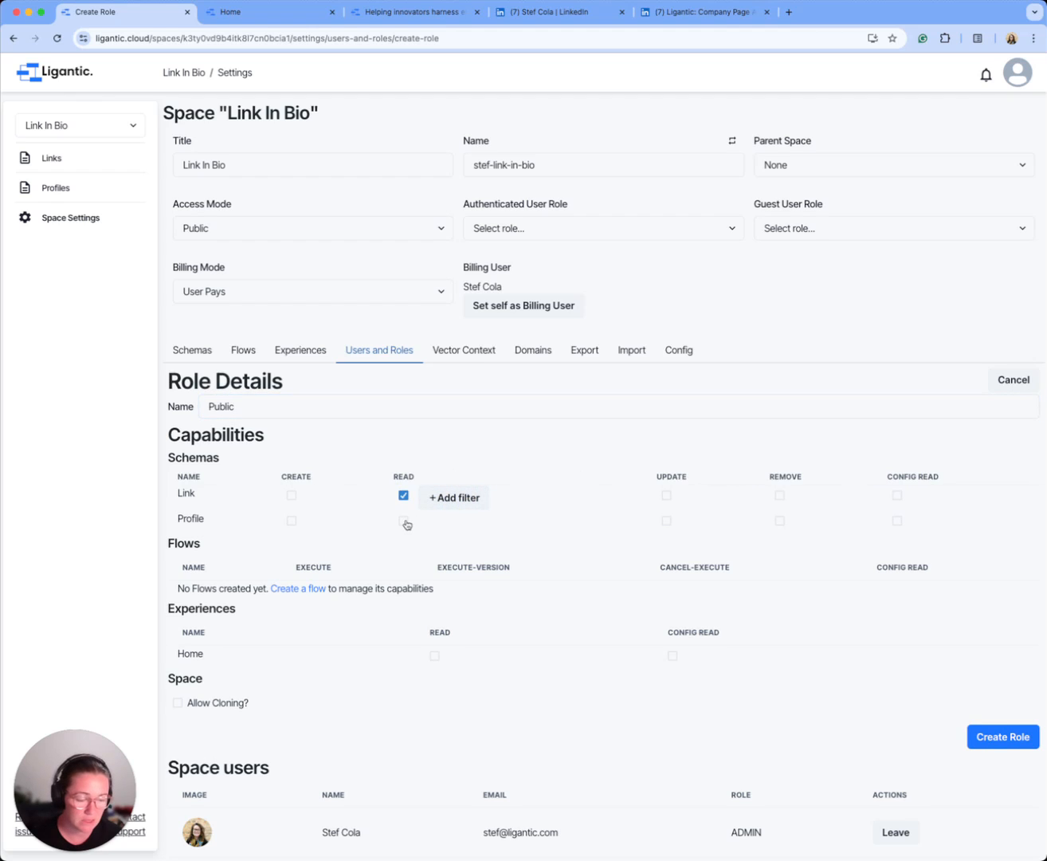
left_click(405, 521)
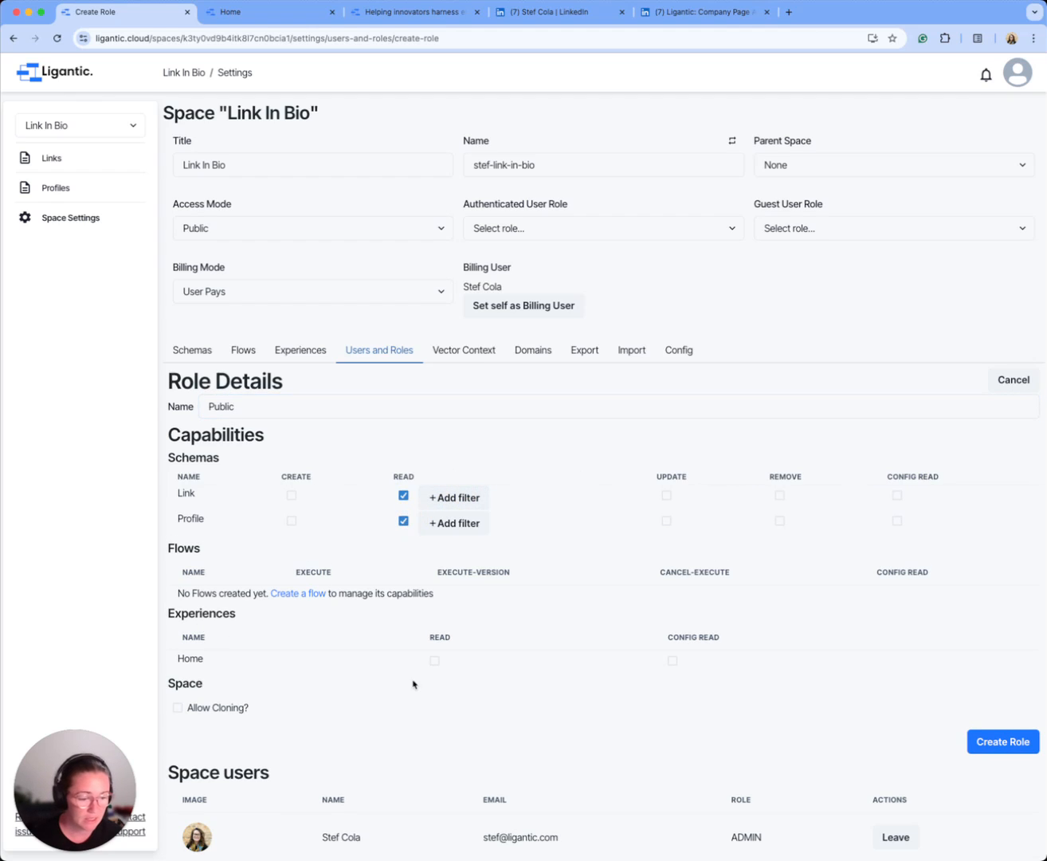
left_click(435, 662)
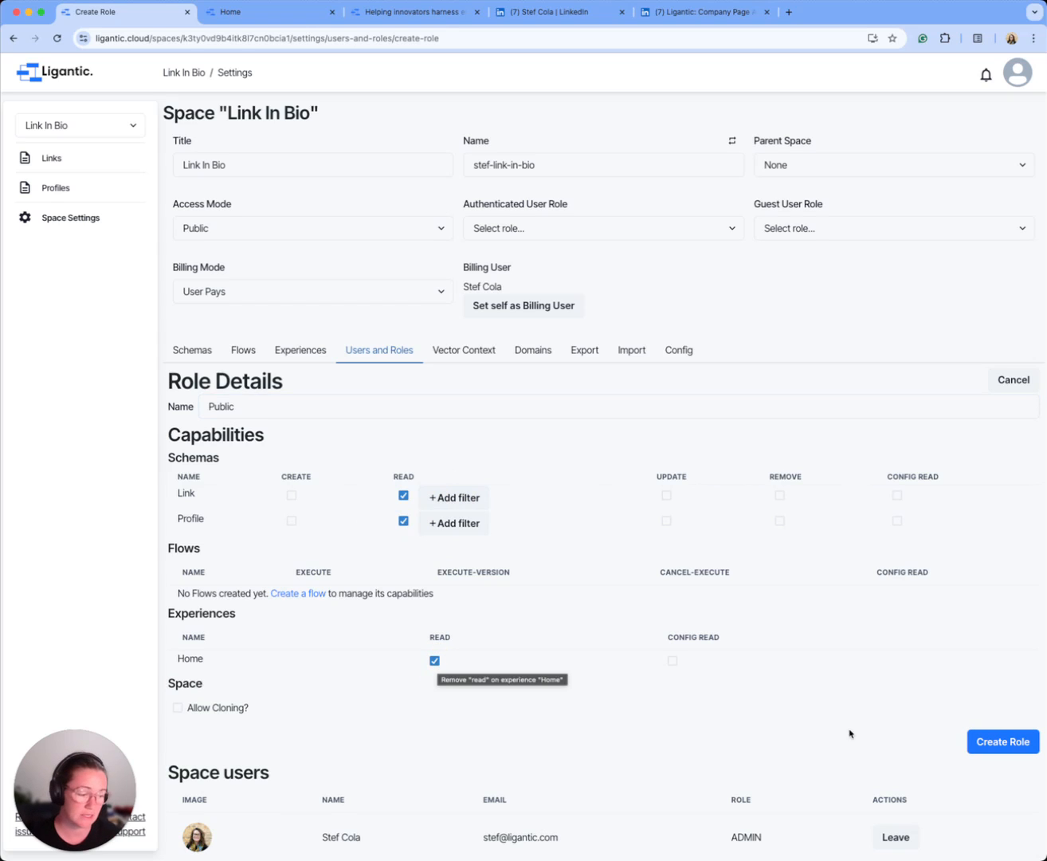
left_click(989, 741)
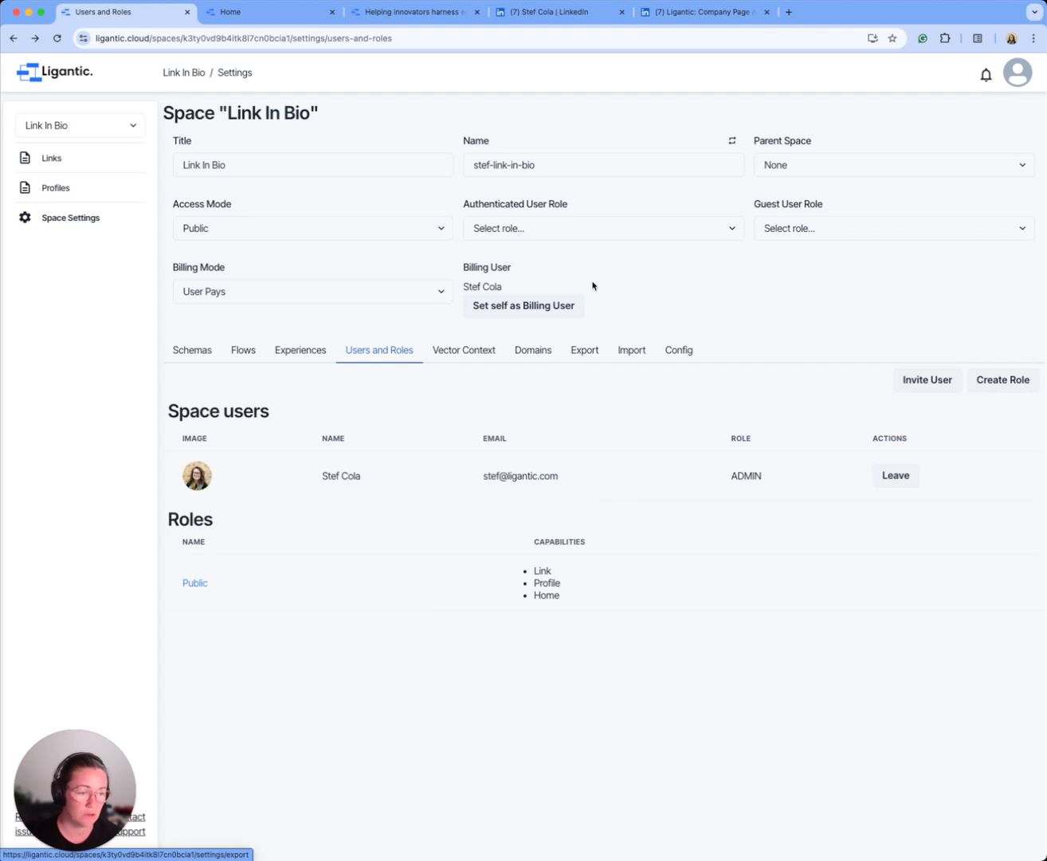
Step: Assign the Public role as both the authenticated user role and the guest user role
left_click(569, 232)
left_click(565, 243)
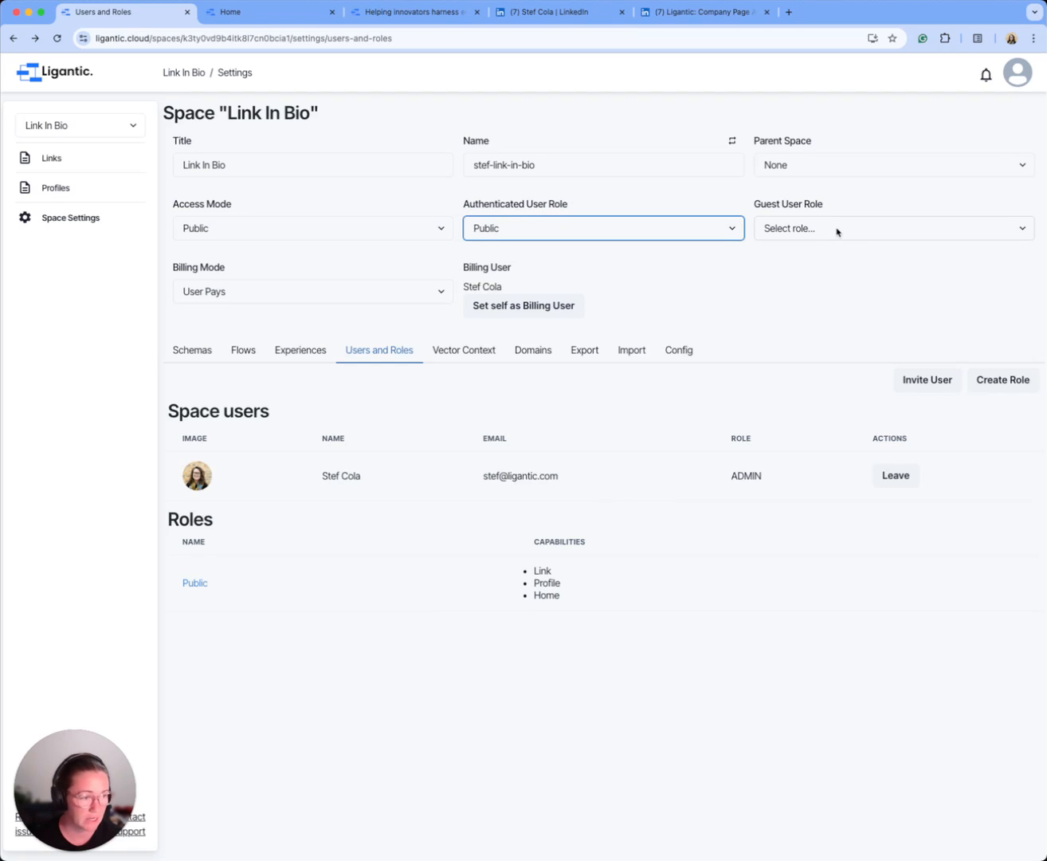
left_click(837, 231)
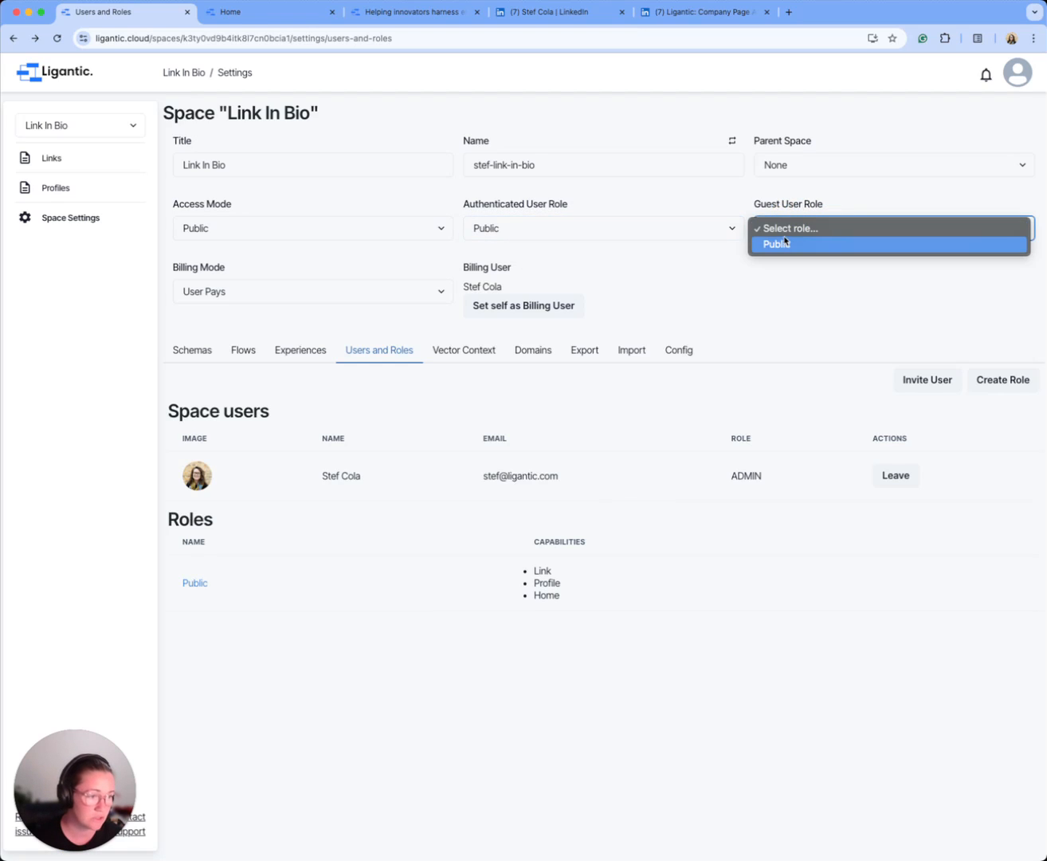
left_click(786, 243)
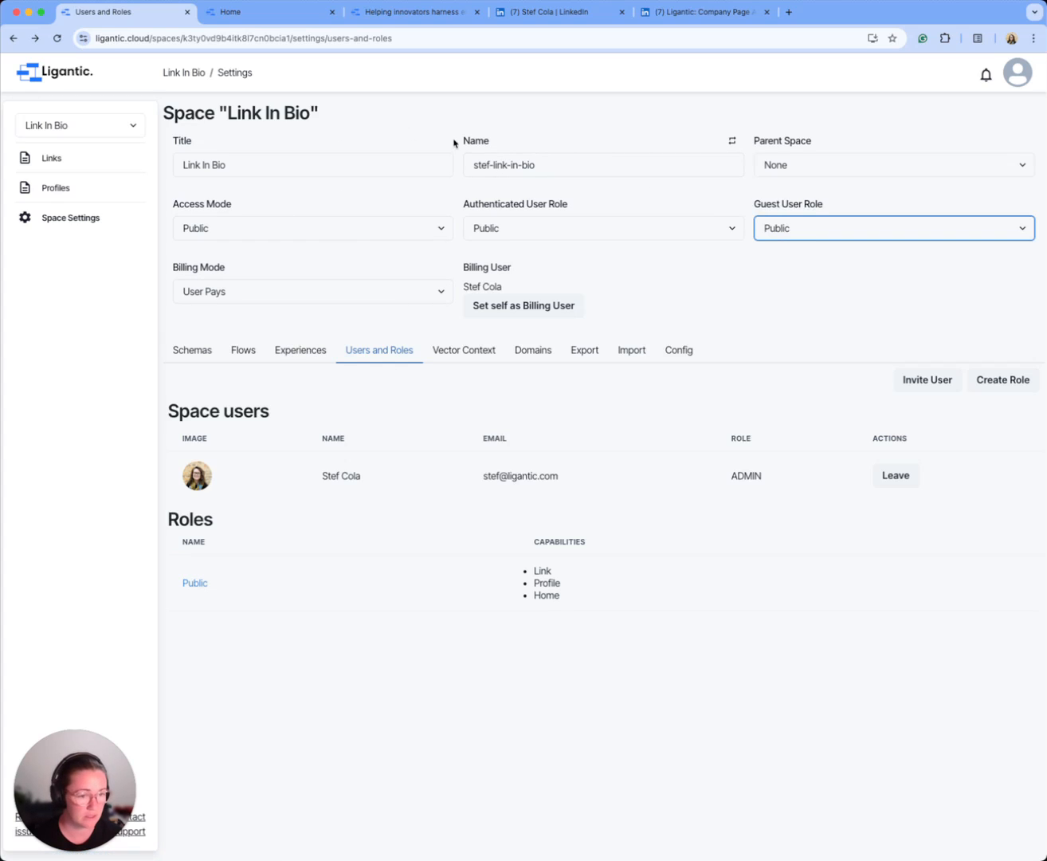
Step: Open the Home experience's public page from the space's experiences settings
left_click(302, 351)
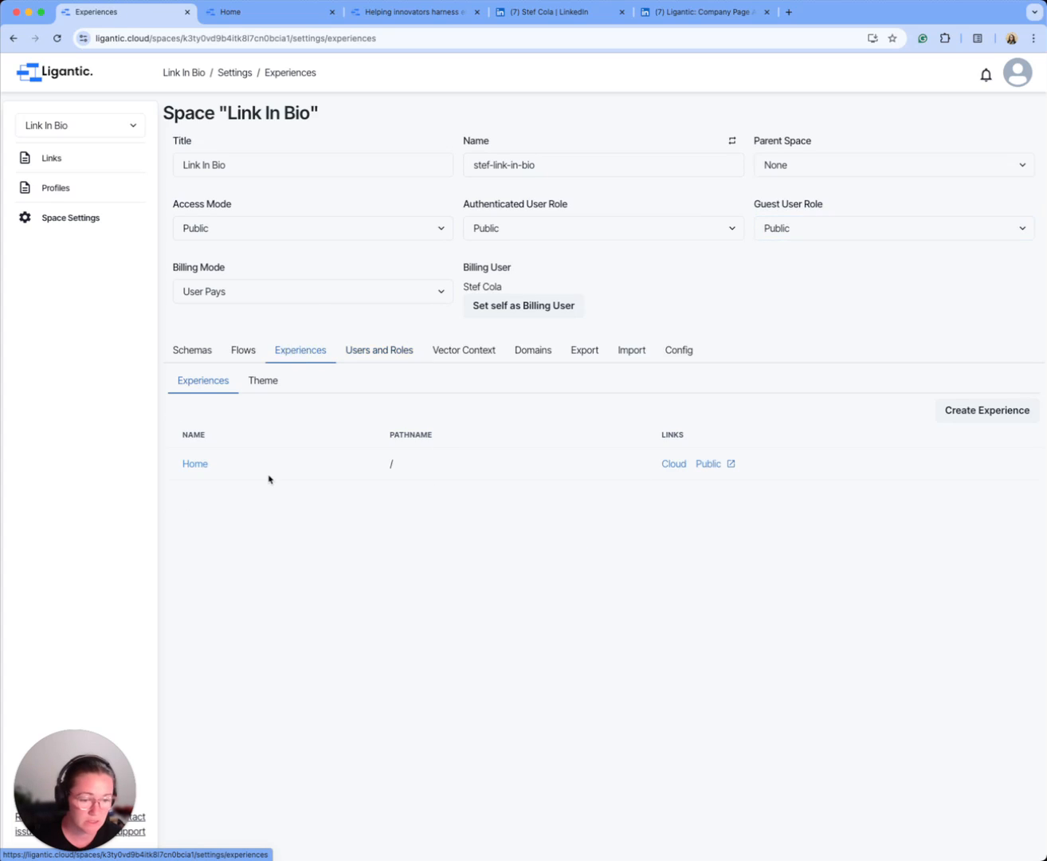
left_click(708, 465)
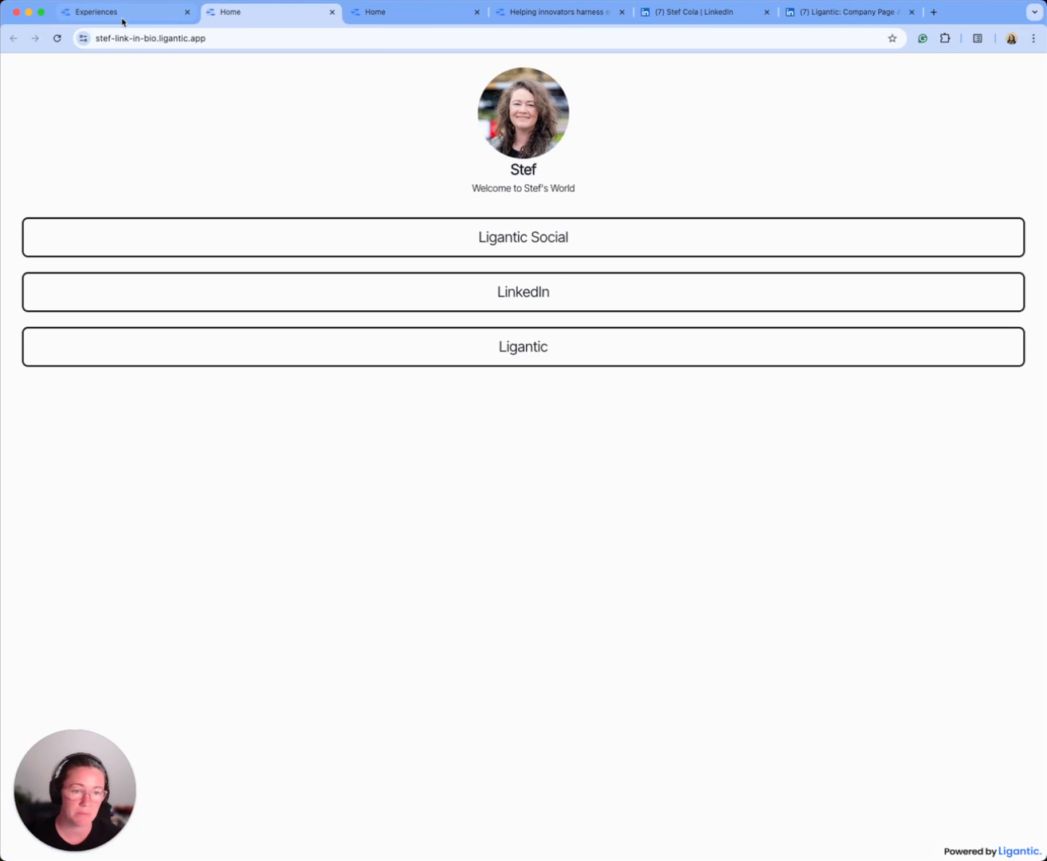